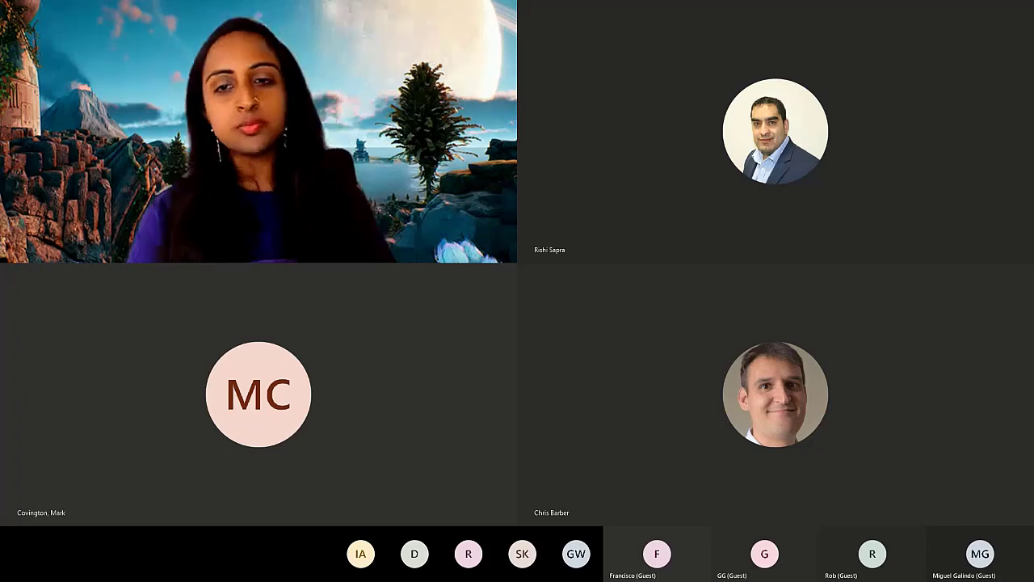
# Review the Power Bi Finance Group survey responses, including the detailed answers to question 5 about learning the Power Platform
pyautogui.scroll(1, 706, 314)
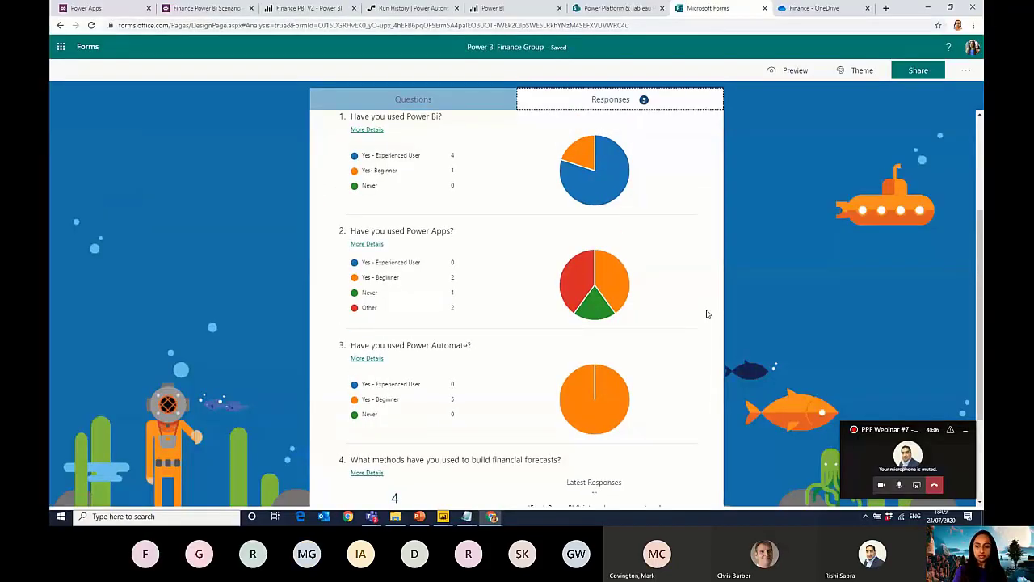
pyautogui.scroll(-2, 707, 313)
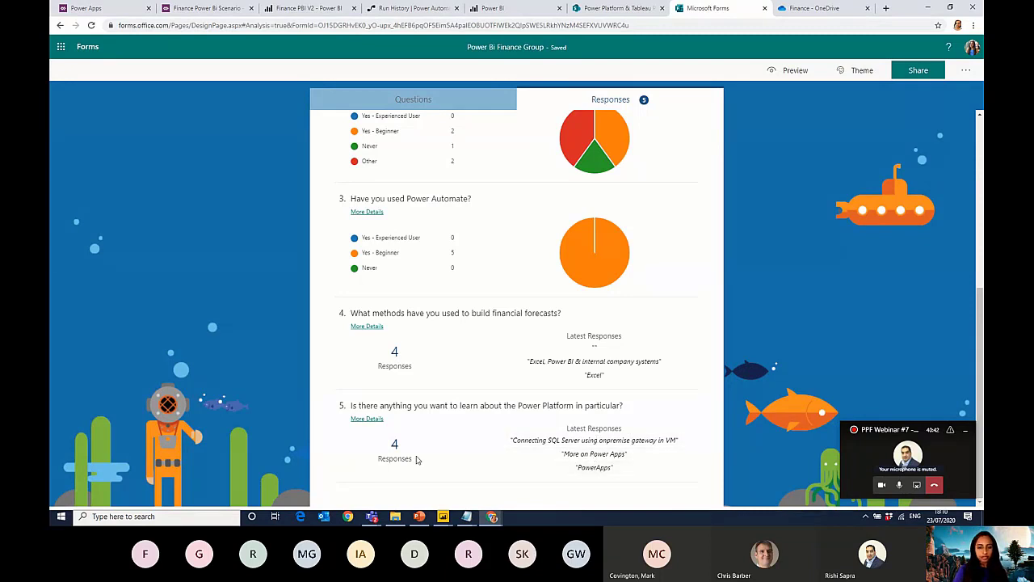
pyautogui.click(368, 418)
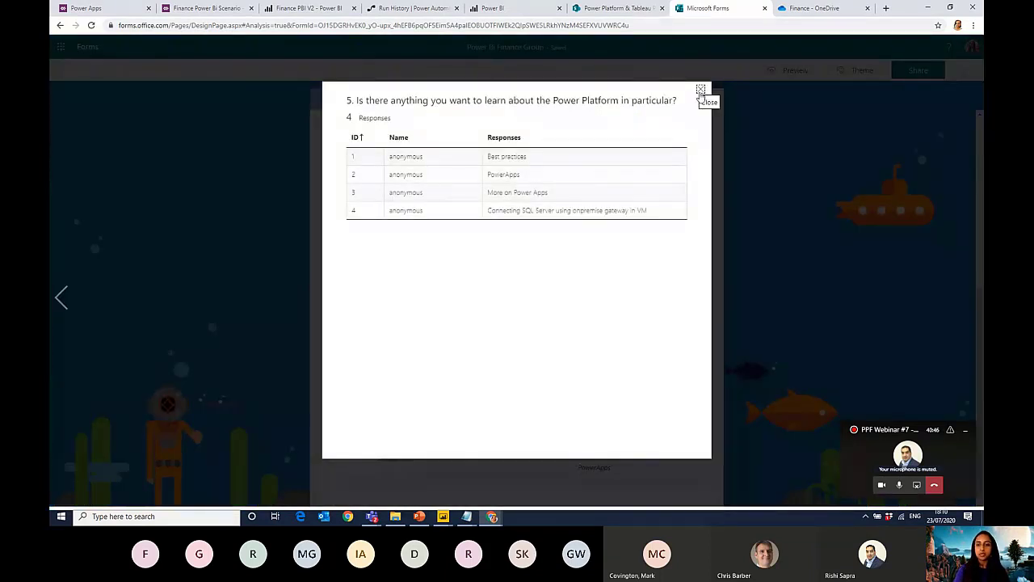
pyautogui.click(701, 90)
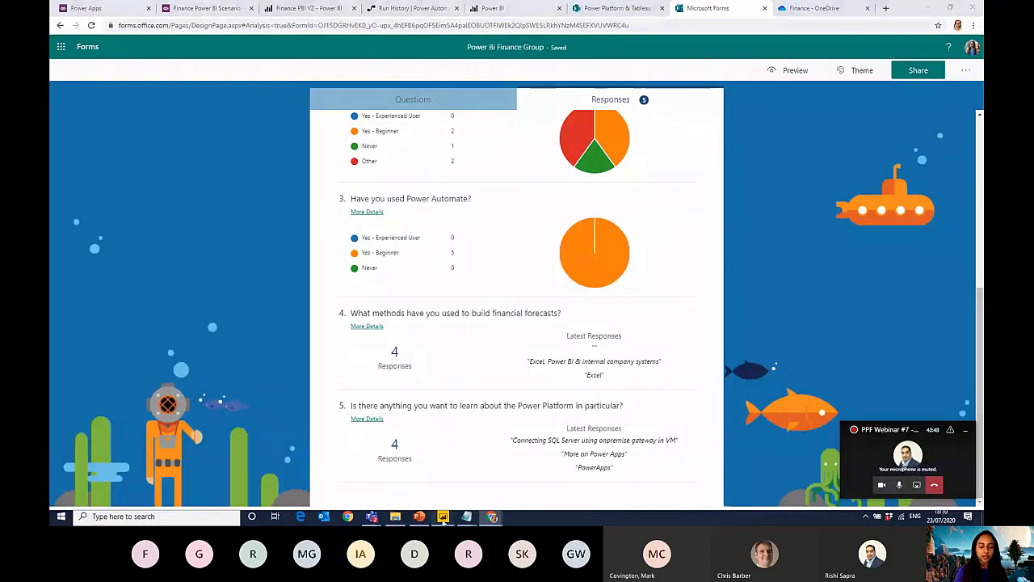
# Glance at the Finance PBI V2 report, then view the finance data folders in SharePoint and OneDrive
pyautogui.moveTo(444, 519)
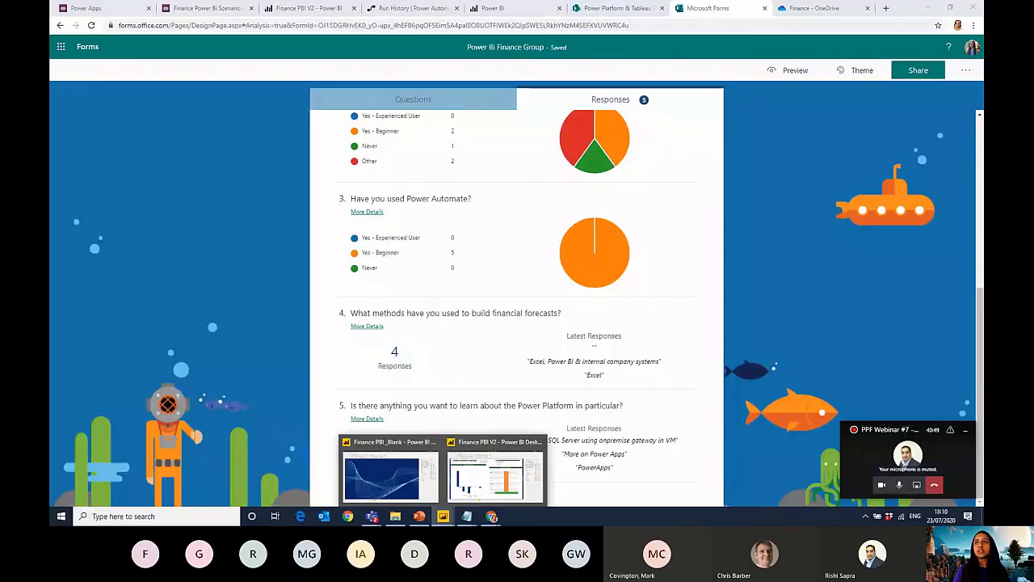
pyautogui.click(526, 475)
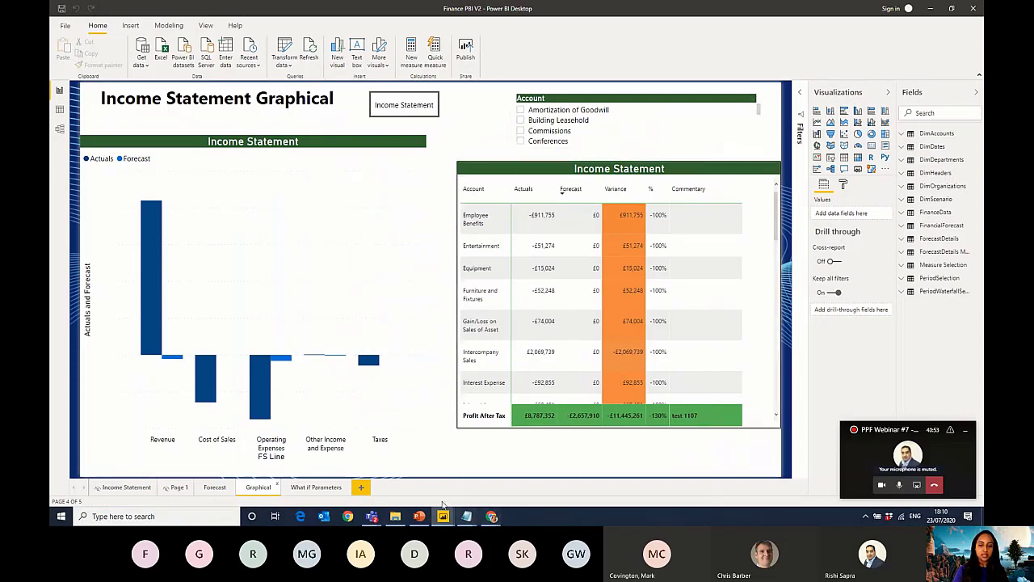
pyautogui.moveTo(491, 516)
pyautogui.click(453, 475)
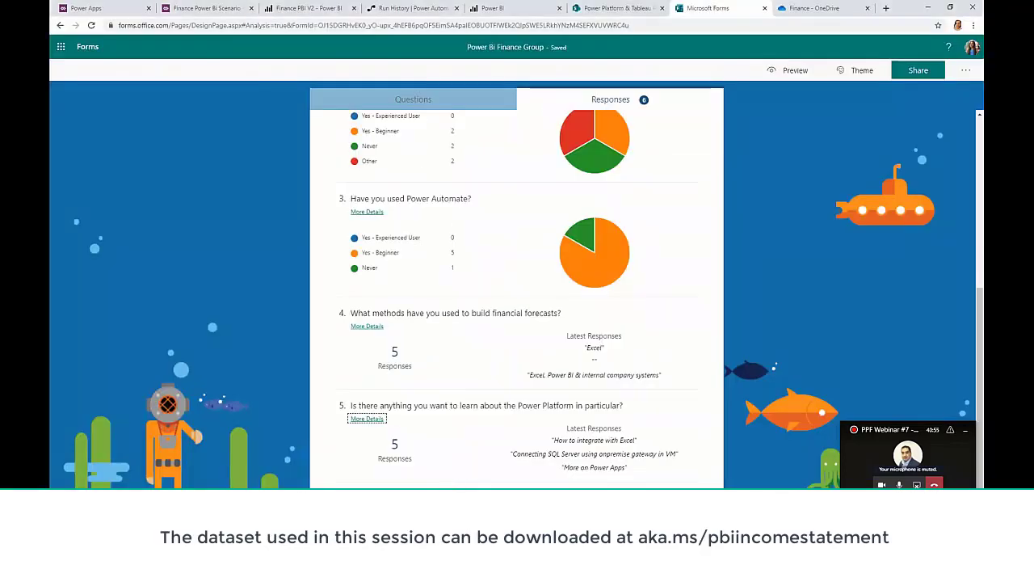
pyautogui.click(614, 8)
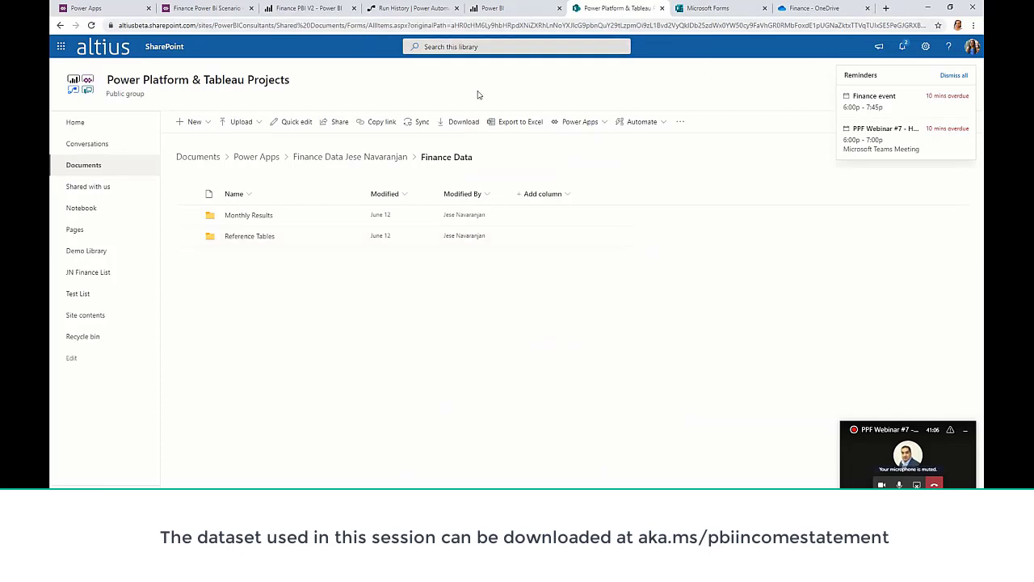
pyautogui.click(808, 10)
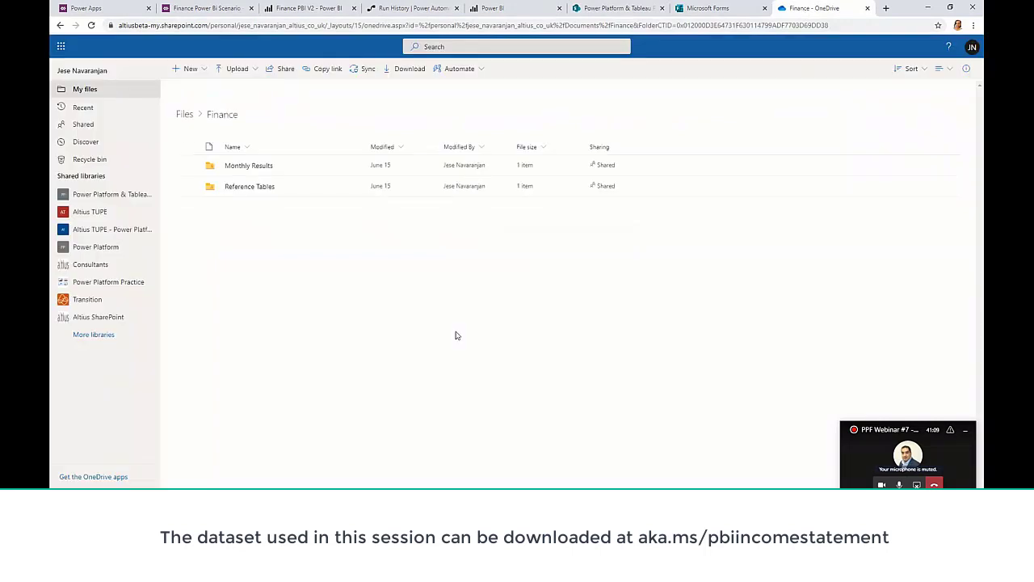
# Switch to Finance PBI V2 in Power BI Desktop and examine the DimAccounts table's data and its Account column
pyautogui.click(443, 514)
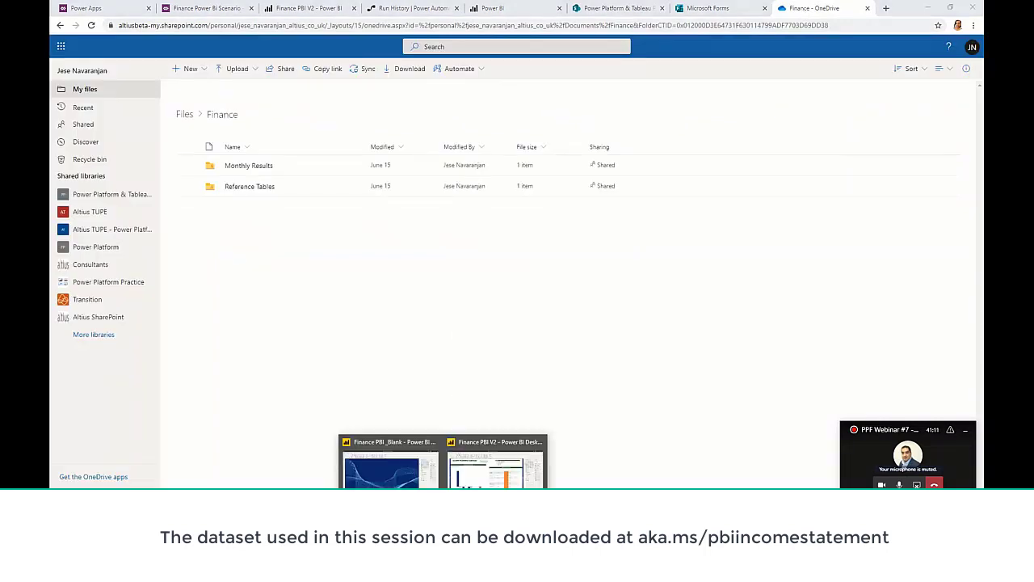
pyautogui.click(497, 464)
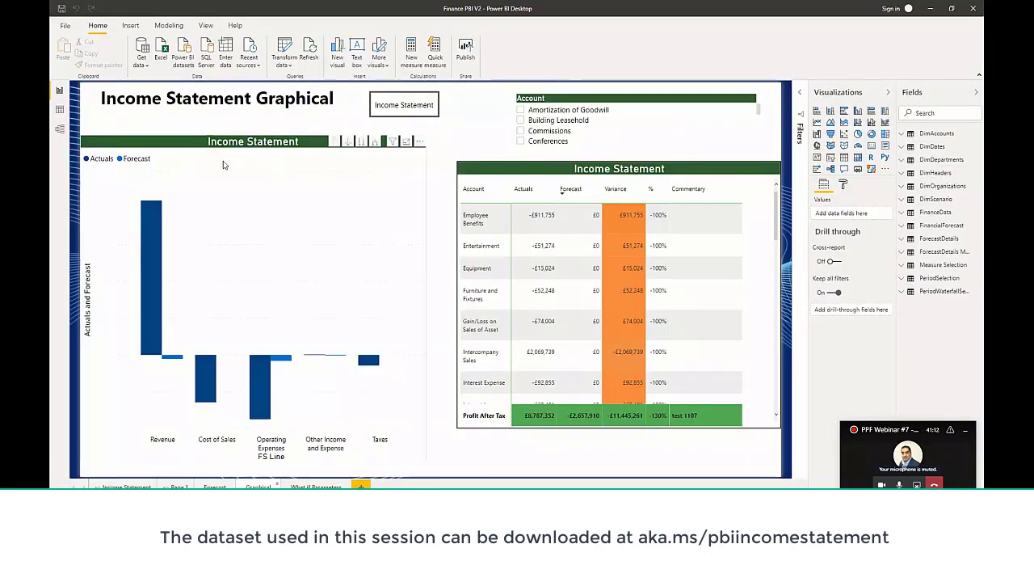
pyautogui.click(59, 110)
pyautogui.click(937, 132)
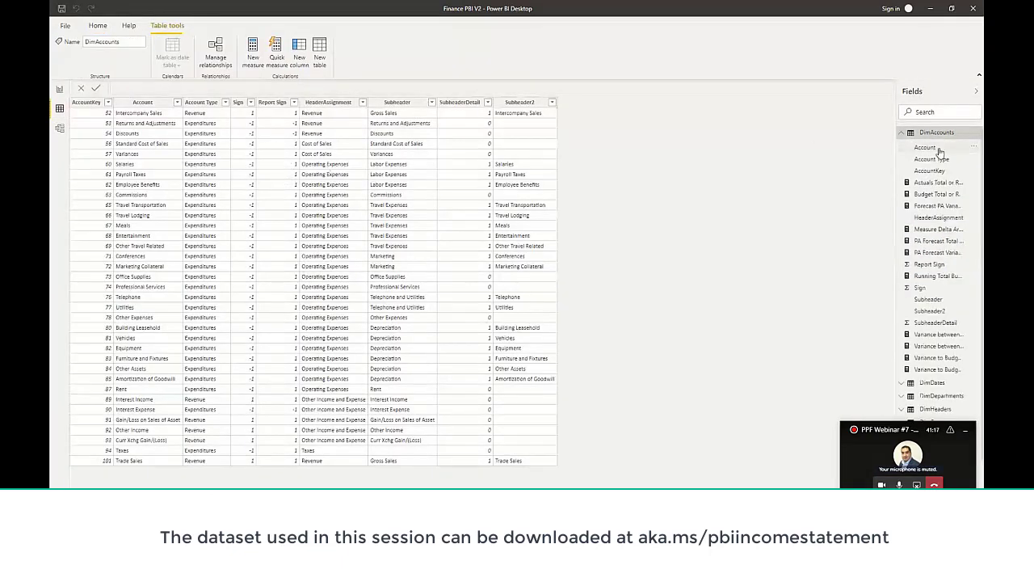
pyautogui.click(931, 149)
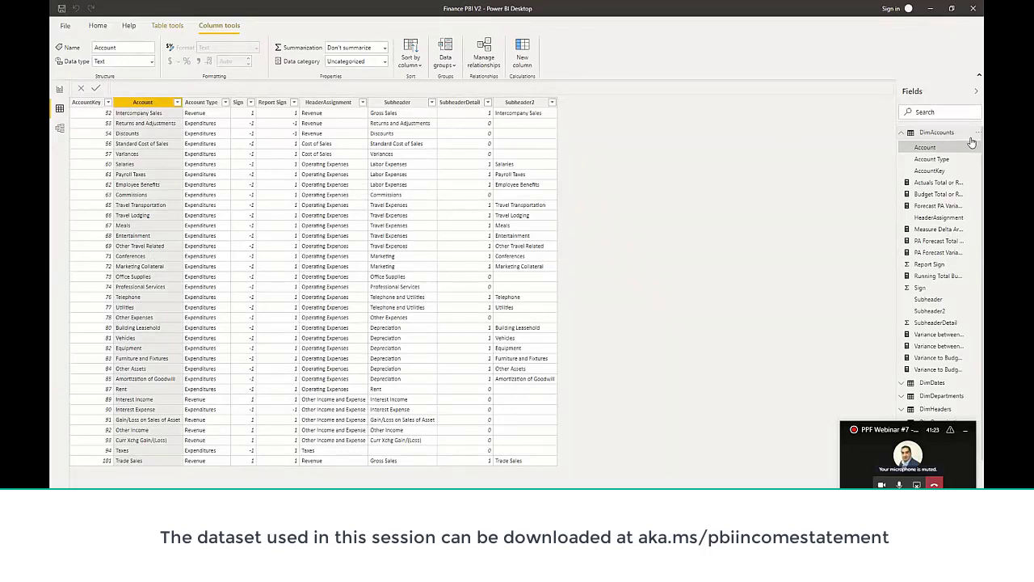
pyautogui.click(902, 133)
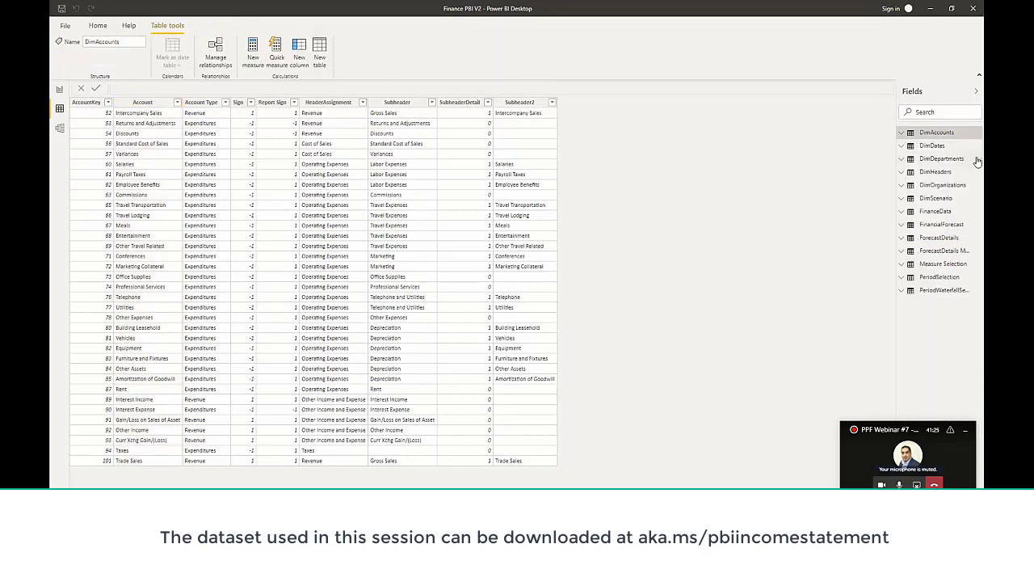
# Examine the FinanceData table's rows, in particular the Amount and AccountKey columns
pyautogui.click(947, 211)
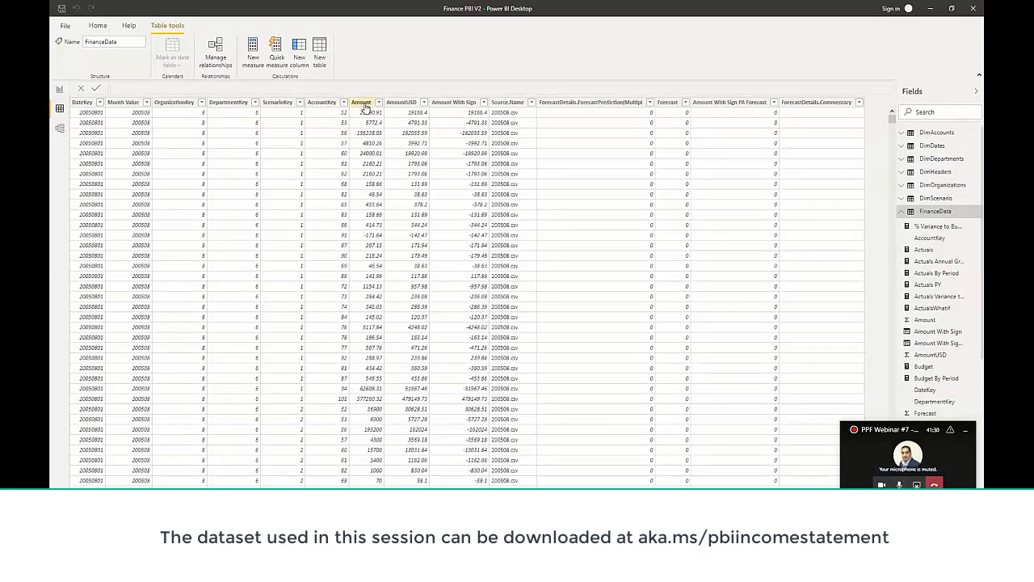
pyautogui.click(364, 103)
pyautogui.click(322, 102)
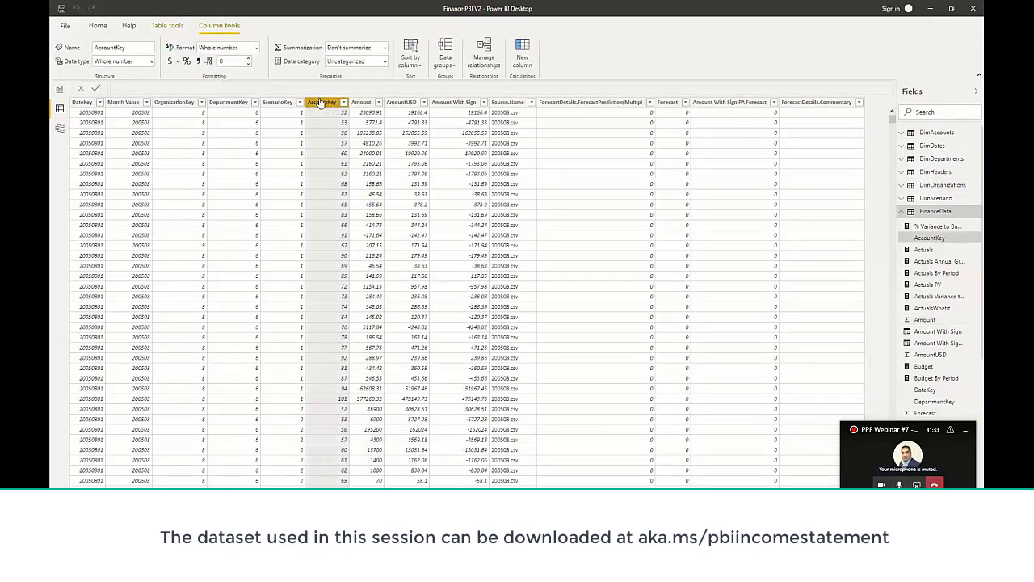
# Examine in the data model how the FinanceData table relates to the dimension tables around it
pyautogui.click(63, 133)
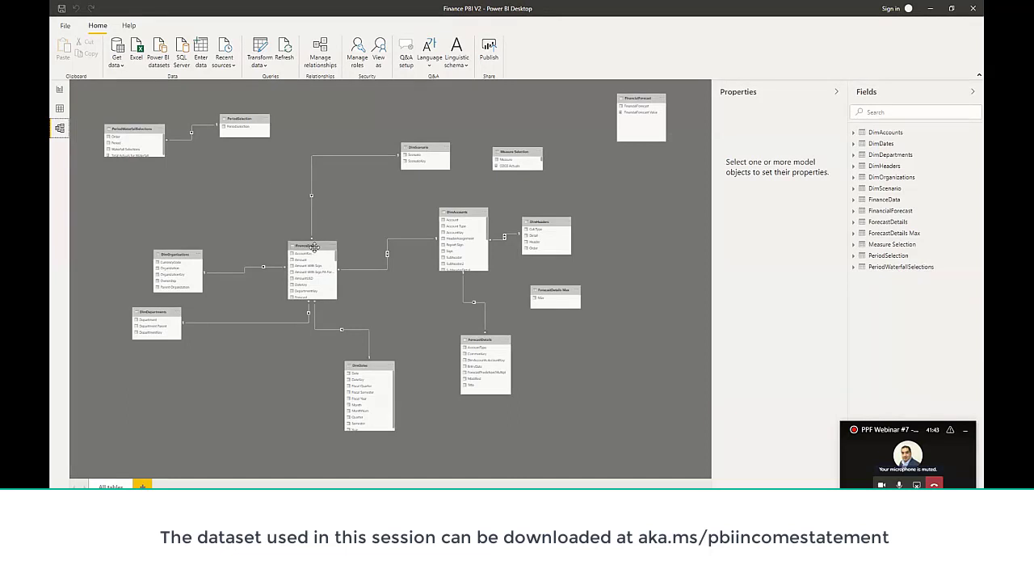
pyautogui.moveTo(309, 249); pyautogui.dragTo(320, 244)
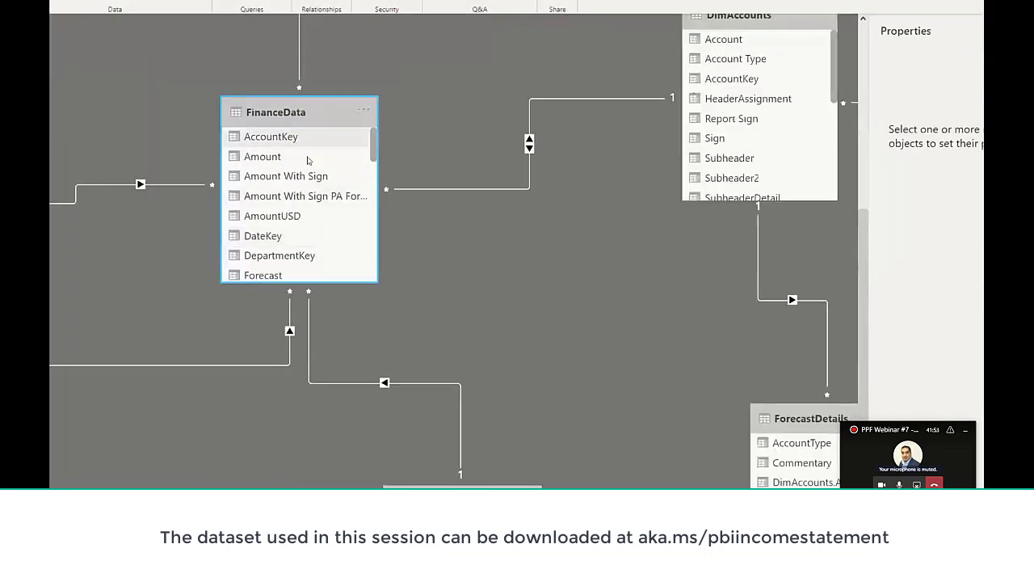
pyautogui.scroll(-5, 320, 189)
pyautogui.scroll(3, 263, 177)
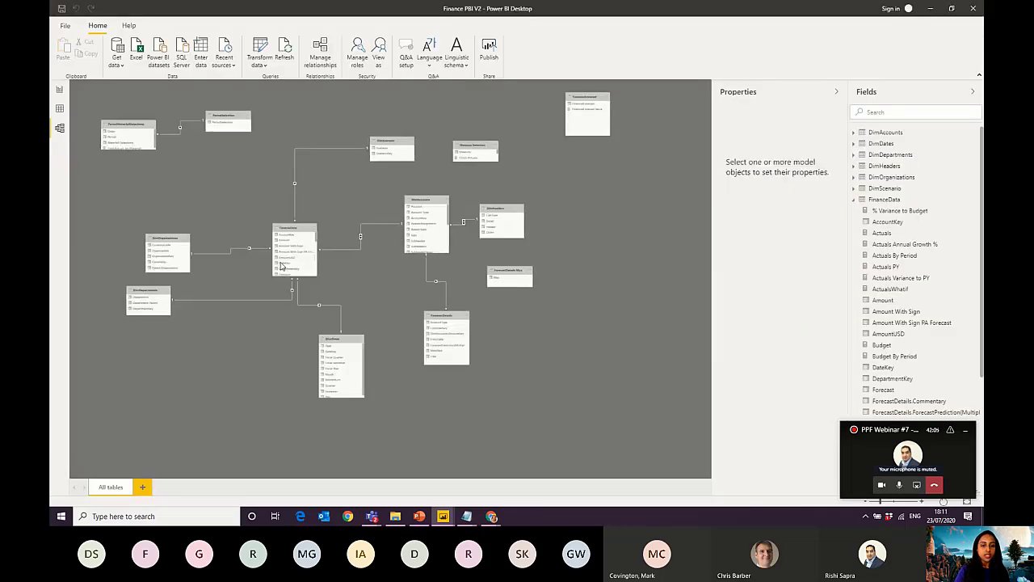
# Return to the report, show the What if Parameters page and add a new blank page
pyautogui.click(59, 90)
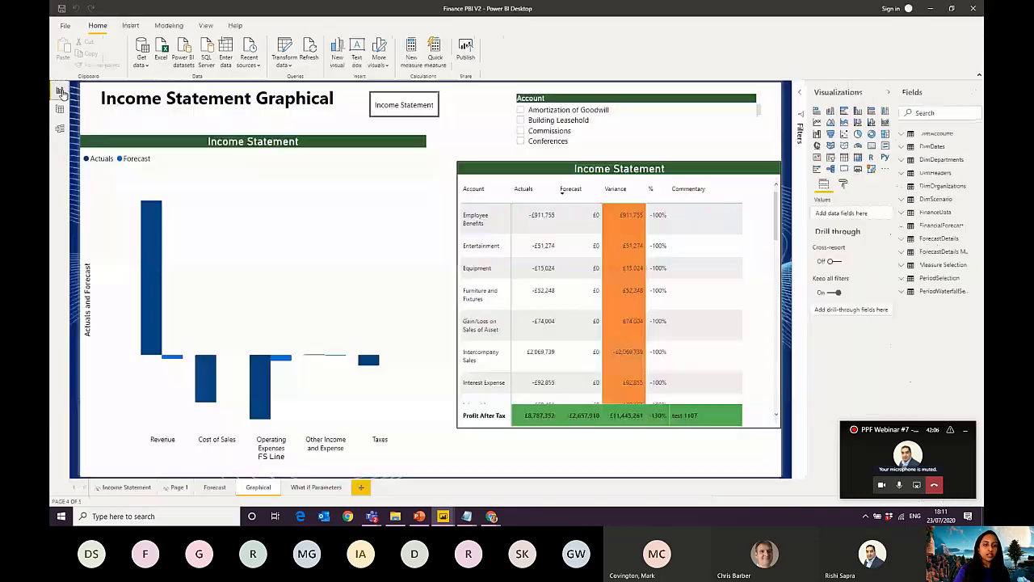
pyautogui.click(319, 488)
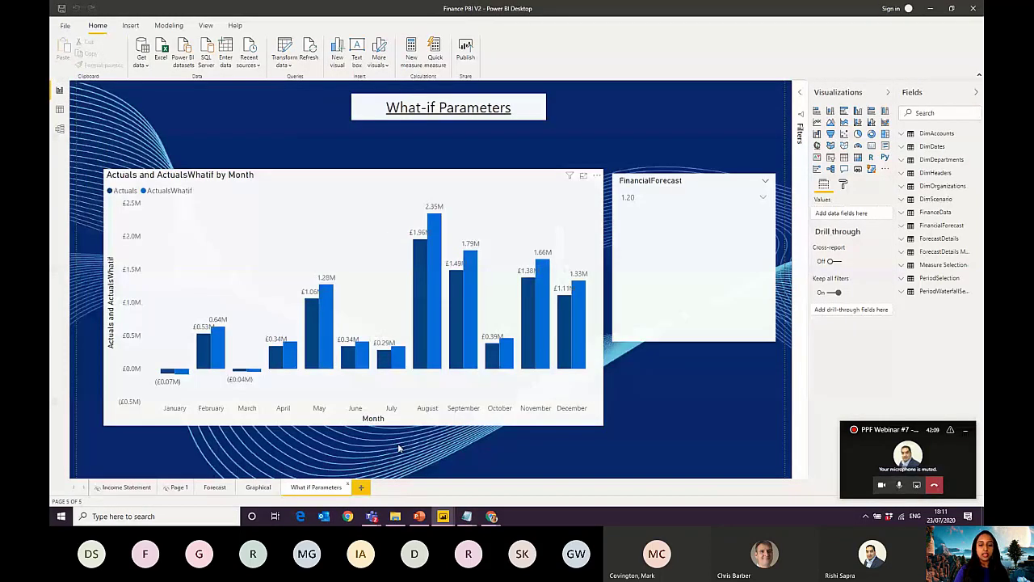
pyautogui.click(362, 488)
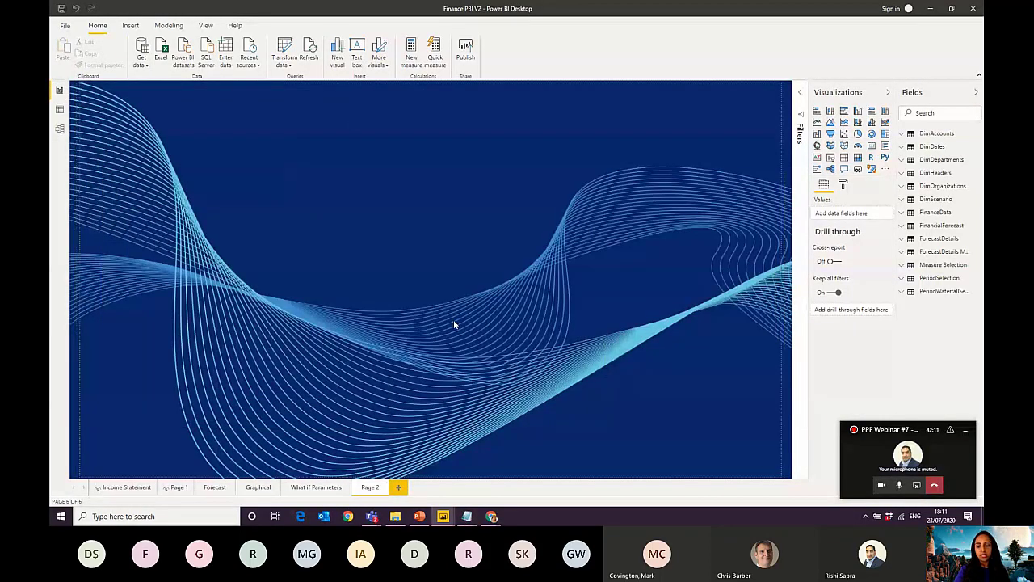
# Look at the Finance PBI _Blank report and the What if Parameter slide in PowerPoint, then return to Finance PBI V2
pyautogui.moveTo(444, 519)
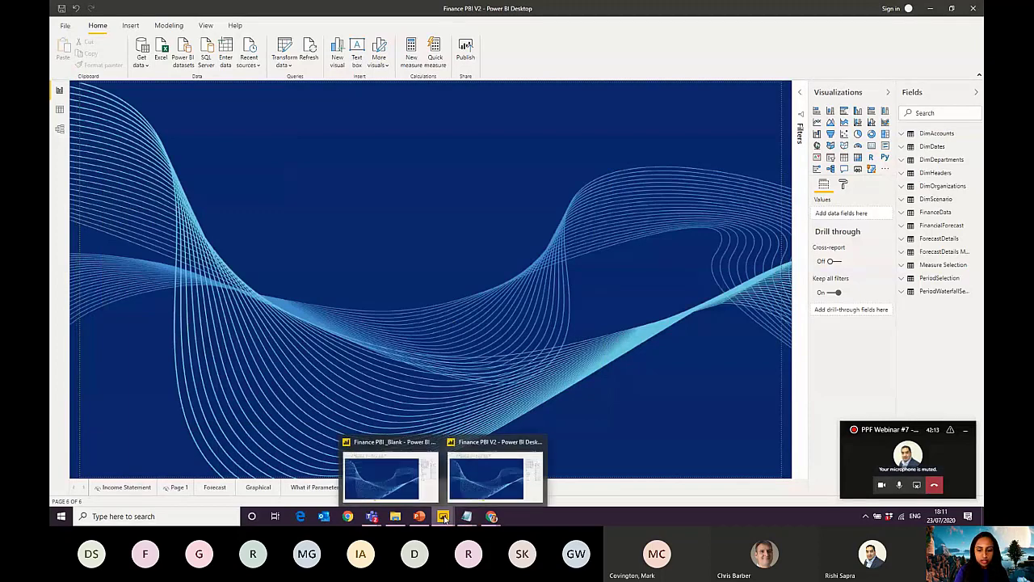
pyautogui.click(391, 477)
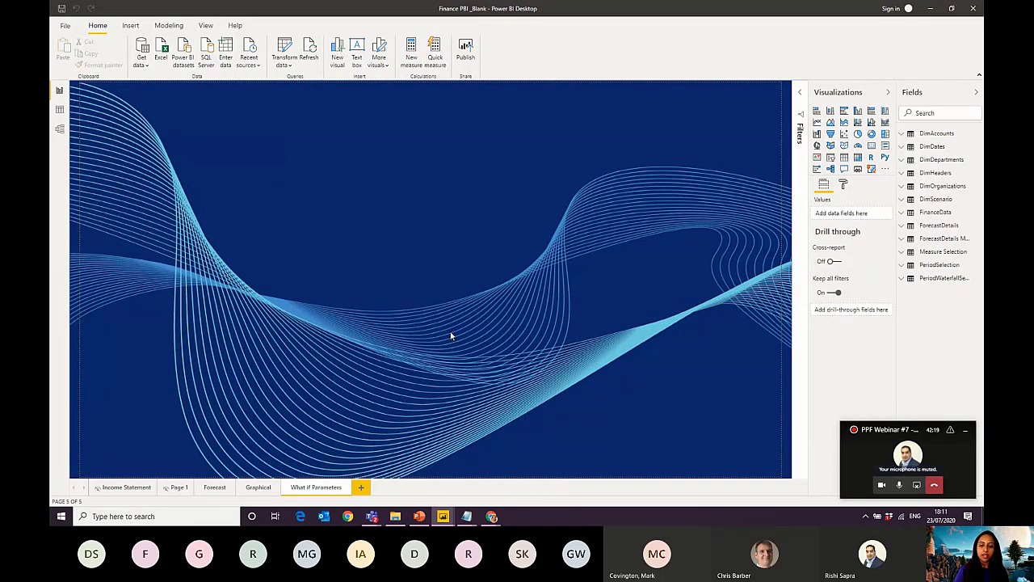
pyautogui.click(420, 516)
pyautogui.click(144, 273)
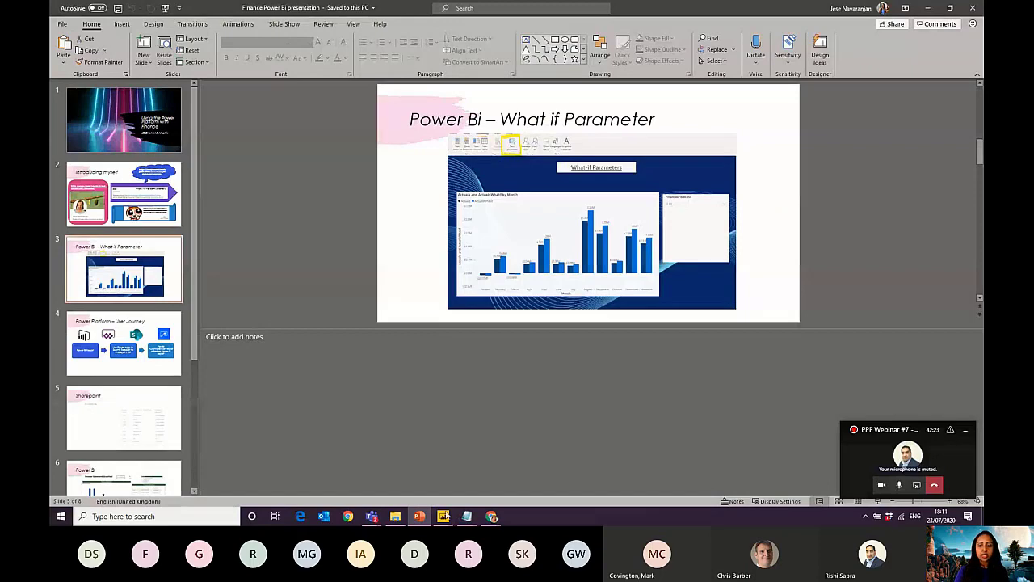
pyautogui.moveTo(443, 517)
pyautogui.click(495, 473)
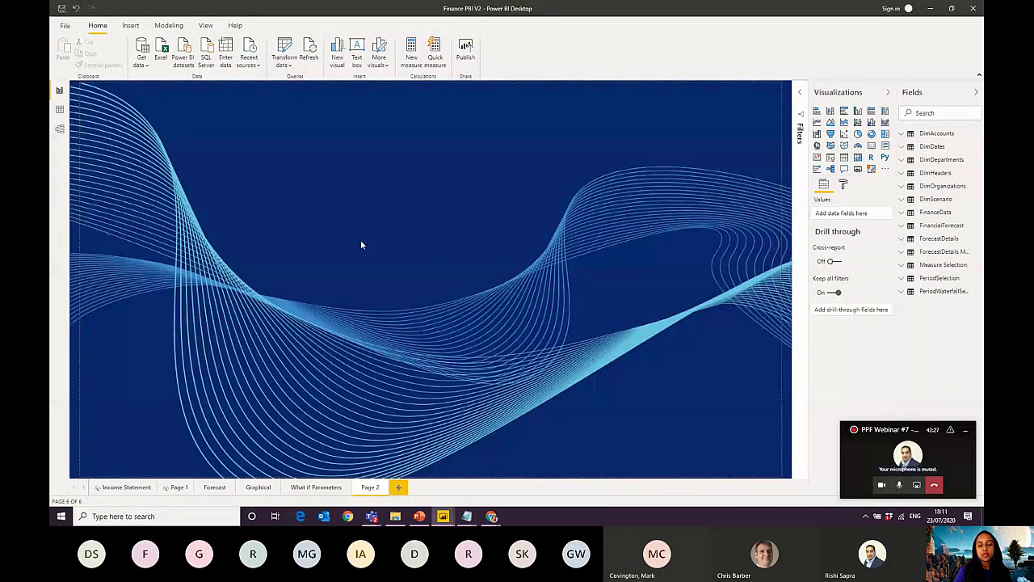
pyautogui.click(190, 61)
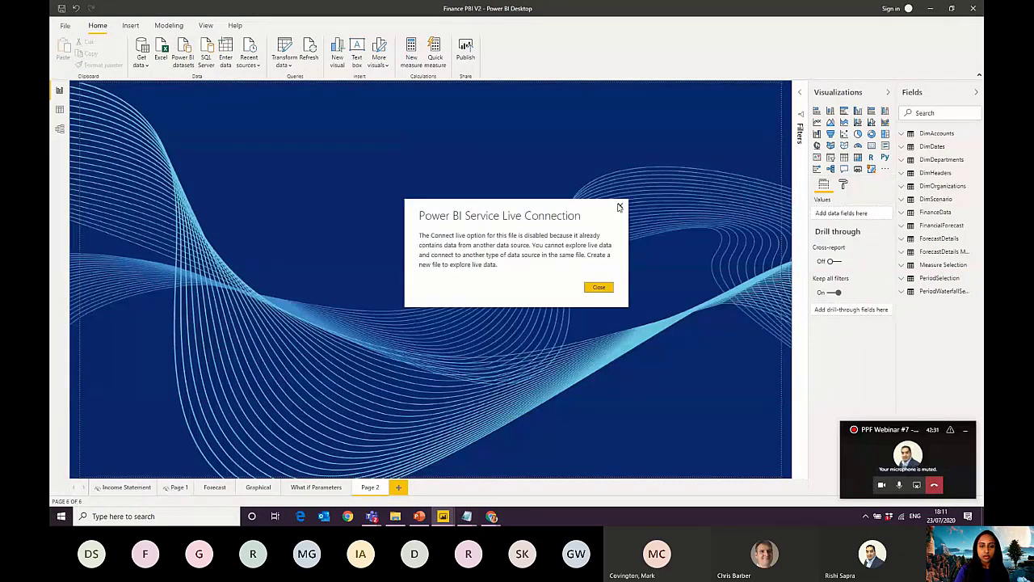
pyautogui.click(619, 208)
pyautogui.click(131, 25)
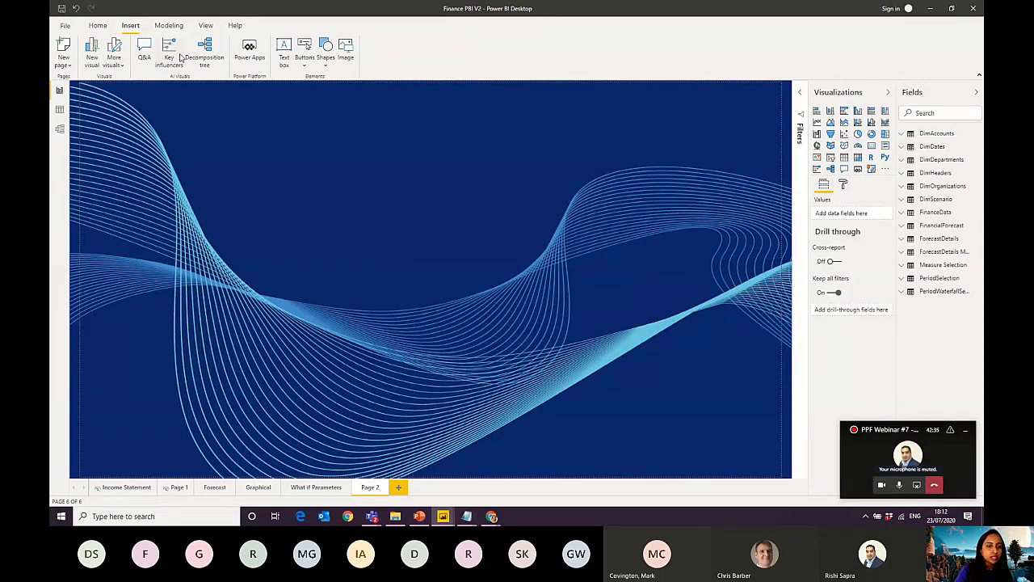
pyautogui.click(205, 25)
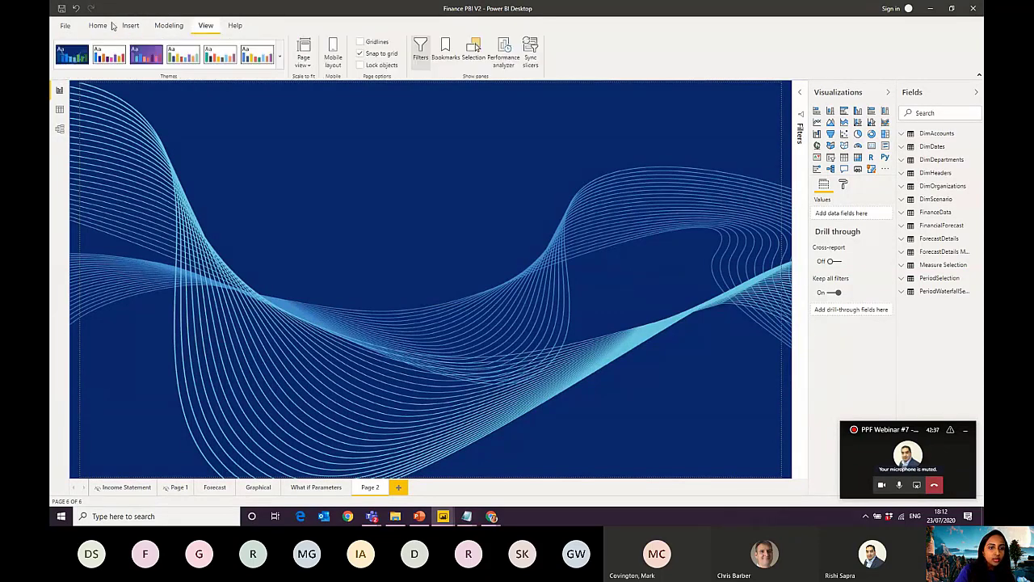
pyautogui.click(98, 25)
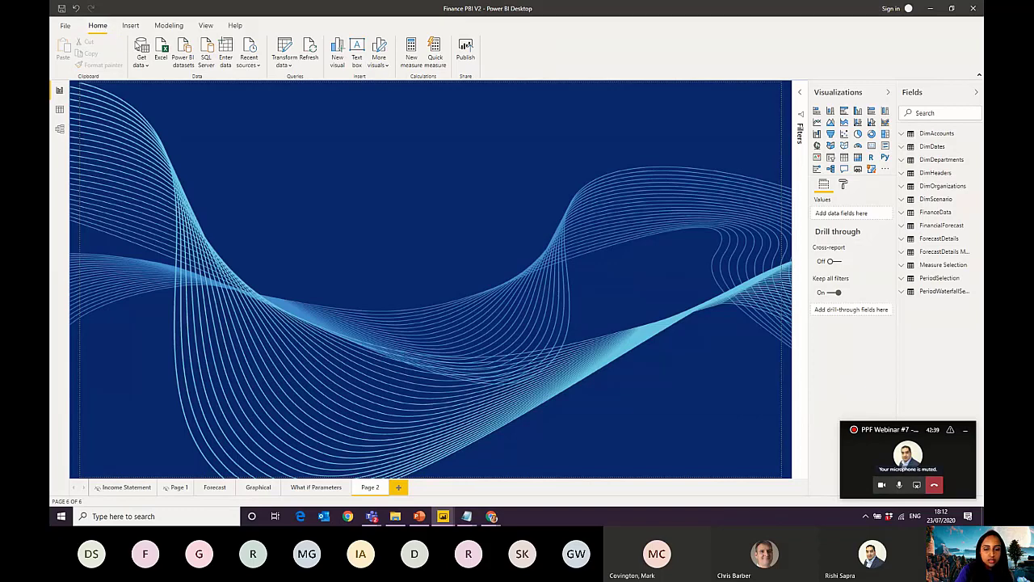
pyautogui.click(131, 26)
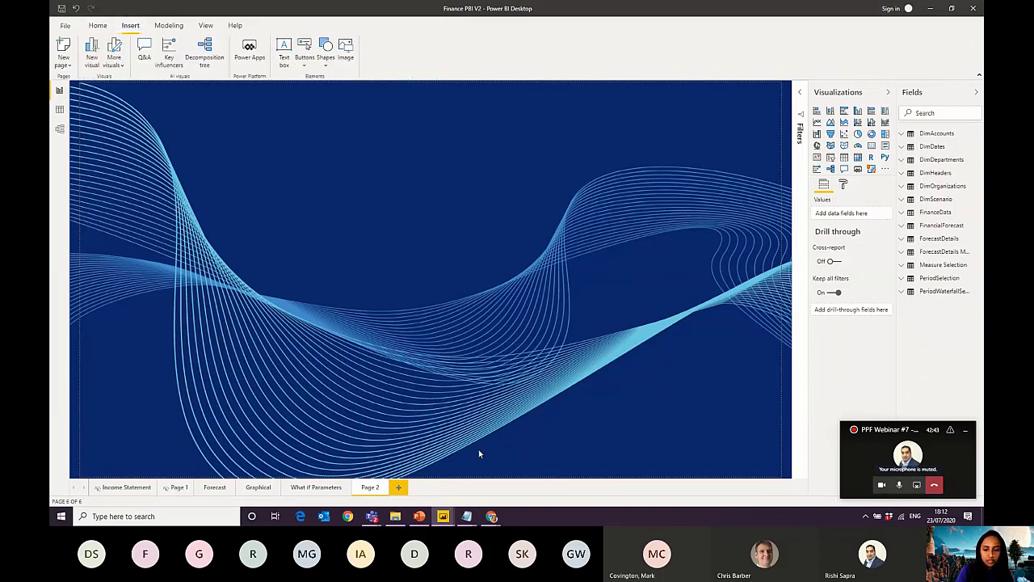
# Check the What if Parameter slide in PowerPoint for the command's location, then switch back to Finance PBI V2
pyautogui.click(419, 517)
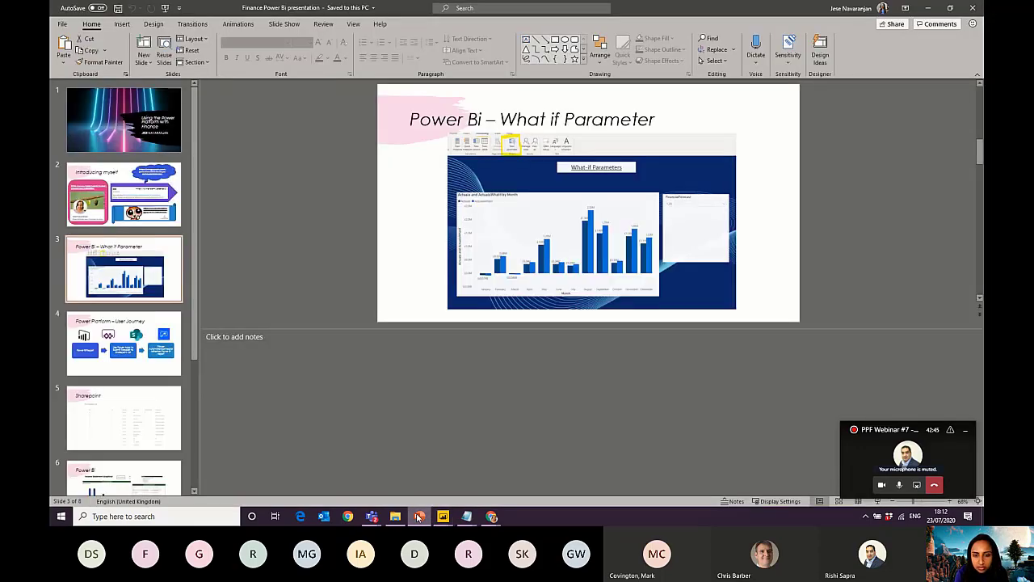
pyautogui.click(443, 516)
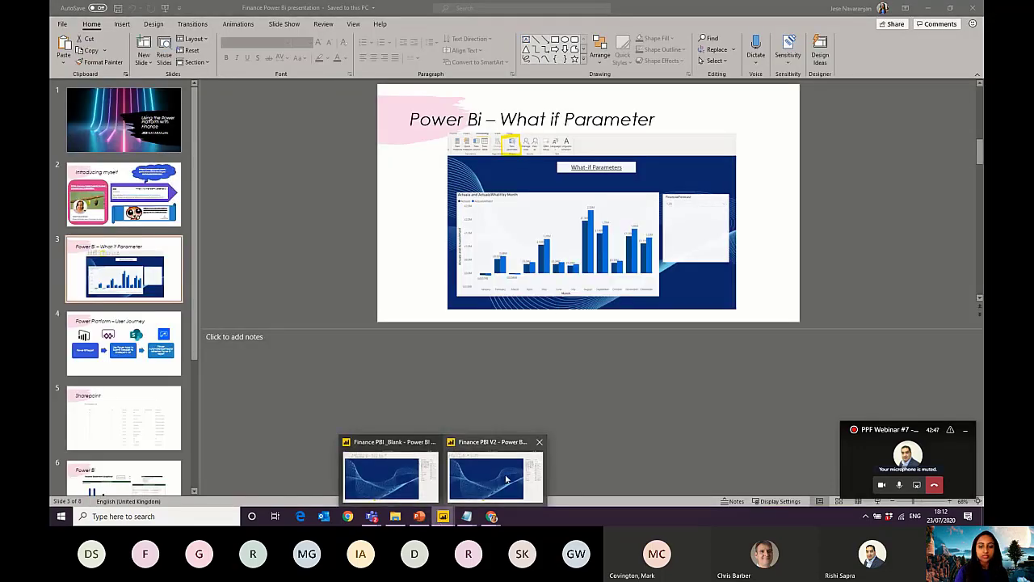
pyautogui.click(507, 480)
# Start a new what-if parameter, name it FinancialForecast and set its data type to Decimal number
pyautogui.click(168, 26)
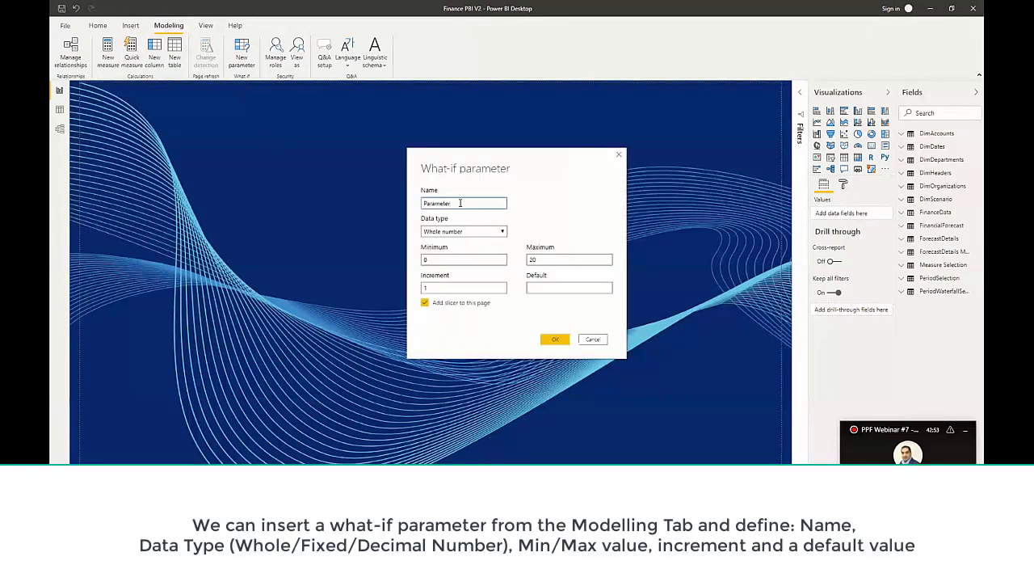
pyautogui.moveTo(461, 203); pyautogui.dragTo(366, 180)
pyautogui.write('For')
pyautogui.press('BackSpace')
pyautogui.press('BackSpace')
pyautogui.press('BackSpace')
pyautogui.write('FinancialForecast')
pyautogui.click(448, 233)
pyautogui.click(449, 253)
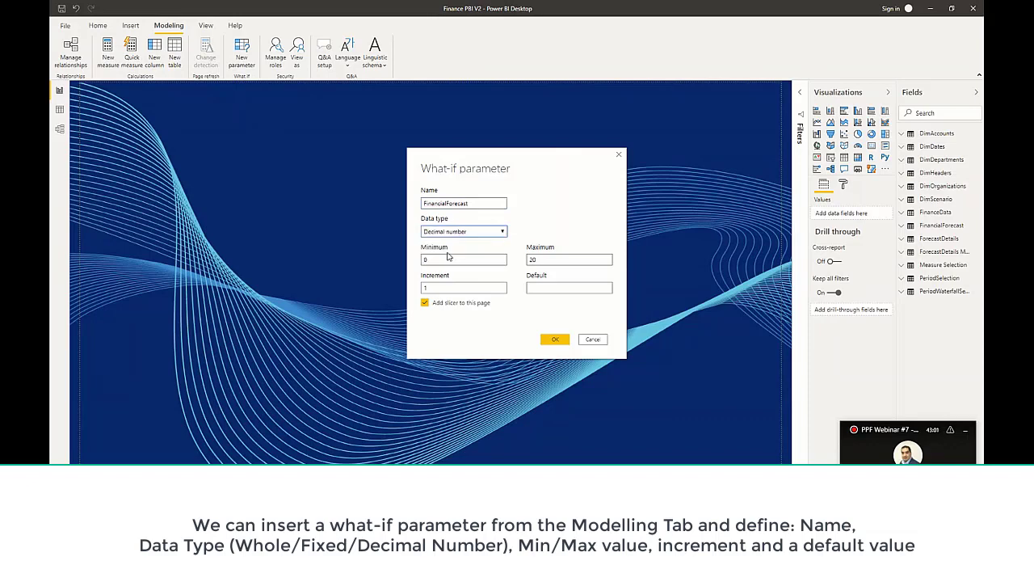
# Set the parameter's maximum to 2 and increment to 0.1, create it with its slicer, and move the slicer to the page's right side
pyautogui.click(452, 259)
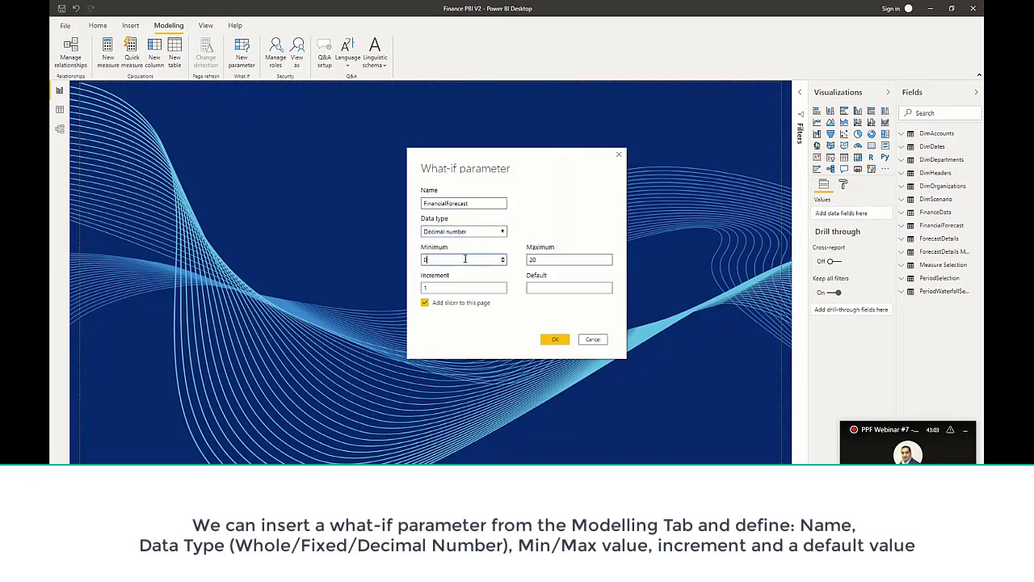
pyautogui.press('Tab')
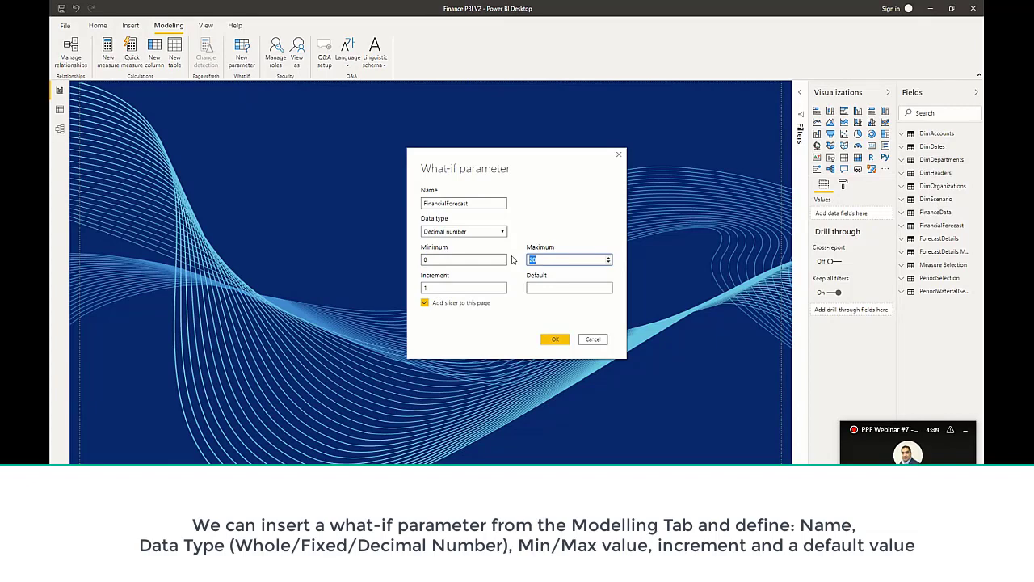
pyautogui.hotkey('shift', 'Tab')
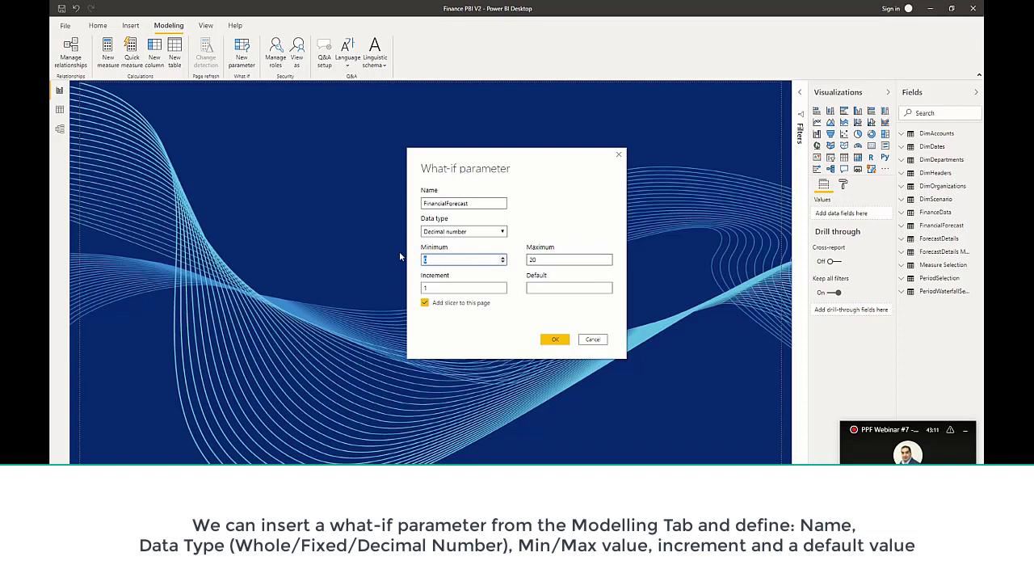
pyautogui.press('Tab')
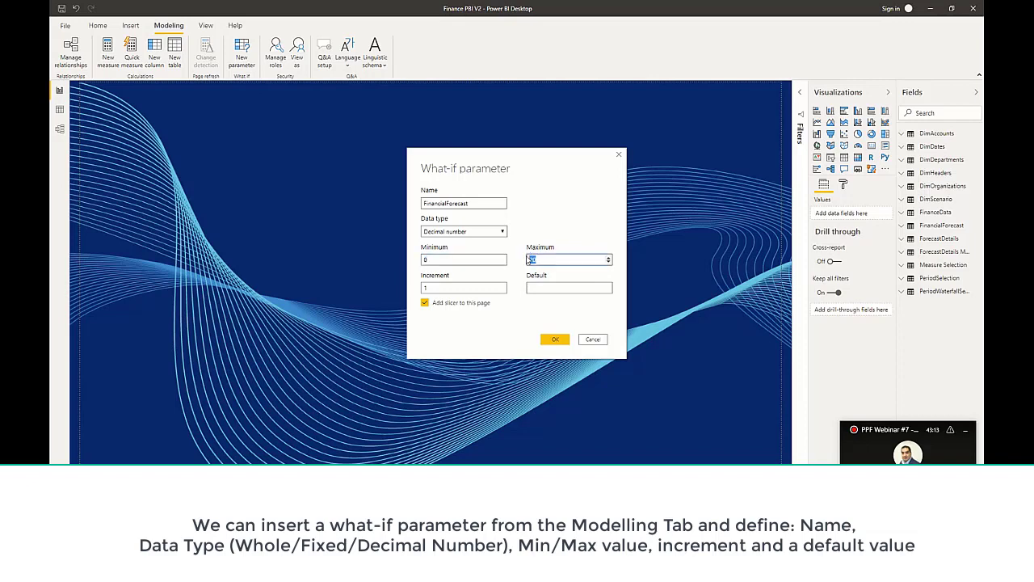
pyautogui.press('BackSpace')
pyautogui.write('2')
pyautogui.press('Tab')
pyautogui.write('0.1')
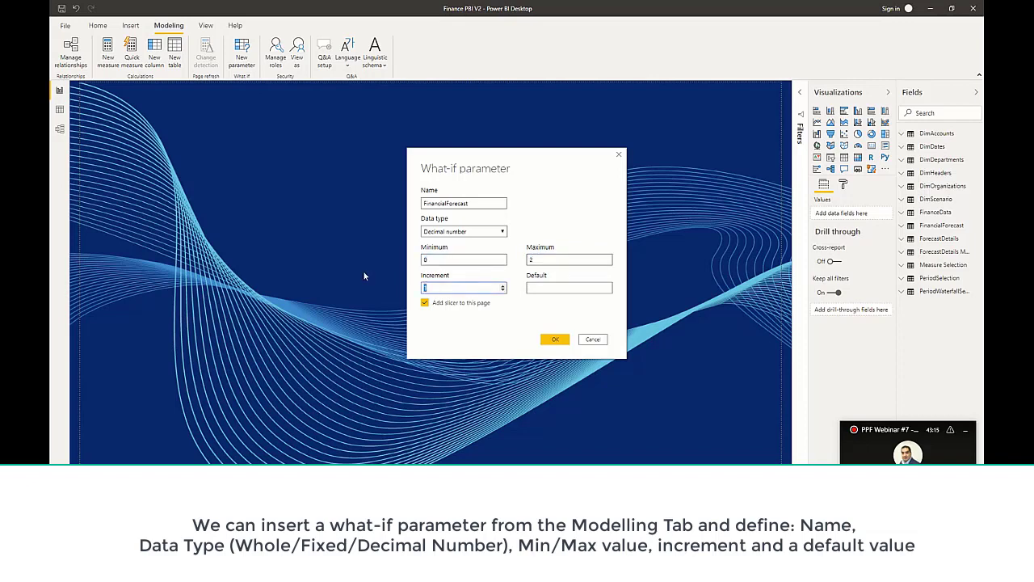
pyautogui.click(542, 288)
pyautogui.click(554, 340)
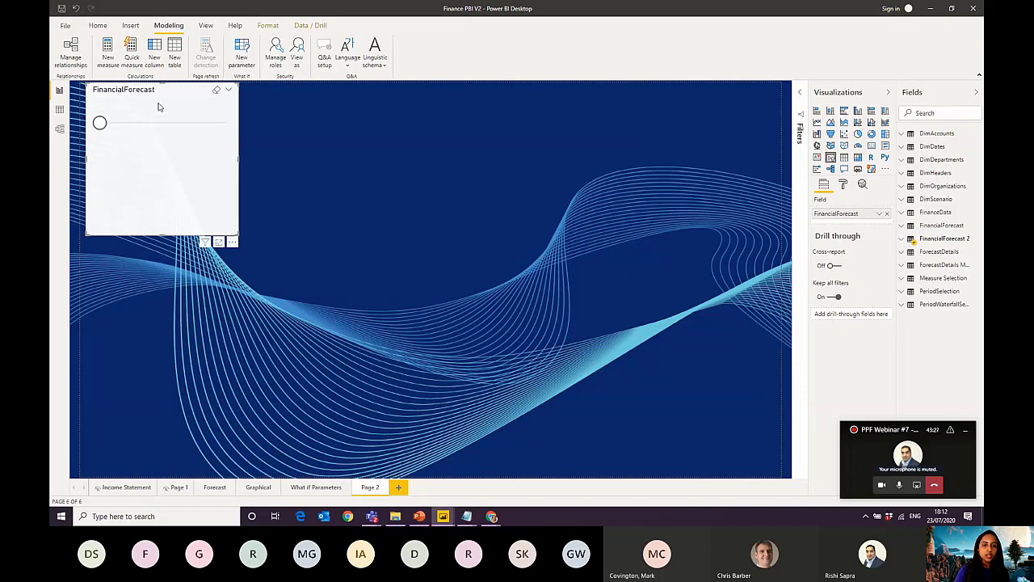
pyautogui.moveTo(159, 104); pyautogui.dragTo(722, 200)
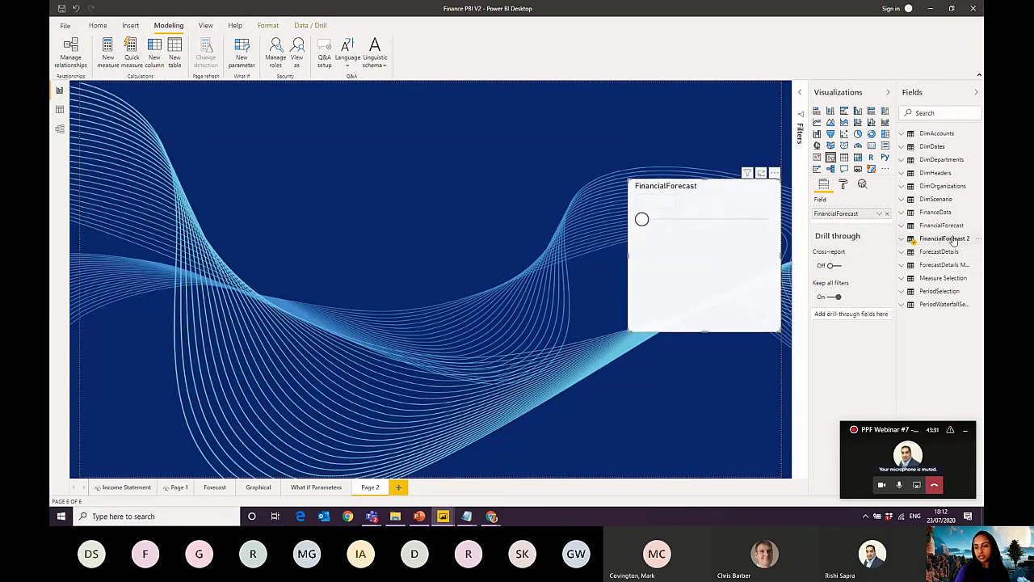
# Examine the values and defining formula of the FinancialForecast 2 table in the data view
pyautogui.click(59, 112)
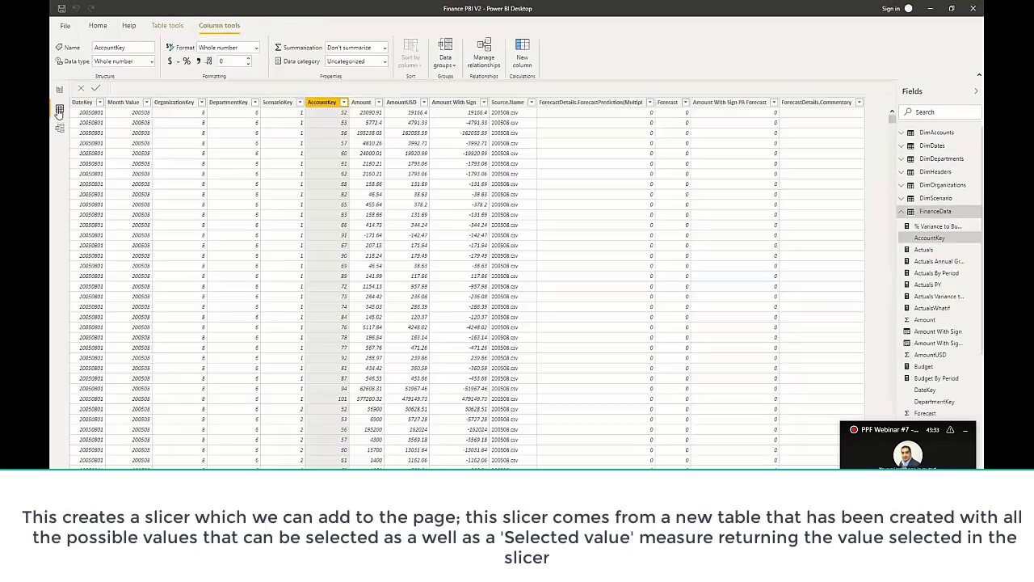
pyautogui.click(902, 211)
pyautogui.click(963, 238)
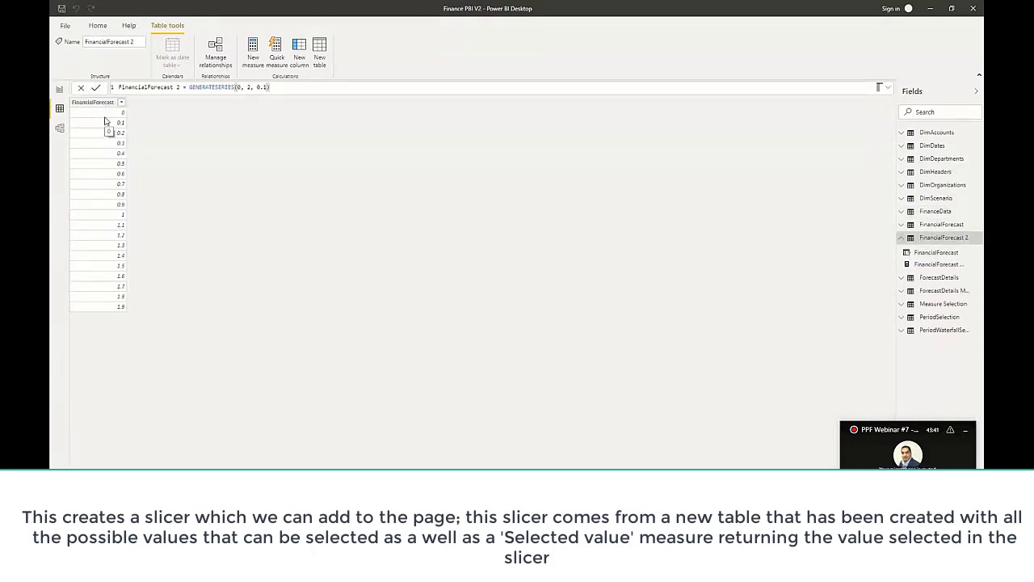
# Return to the report page and change the FinancialForecast slicer's style to a list
pyautogui.click(57, 91)
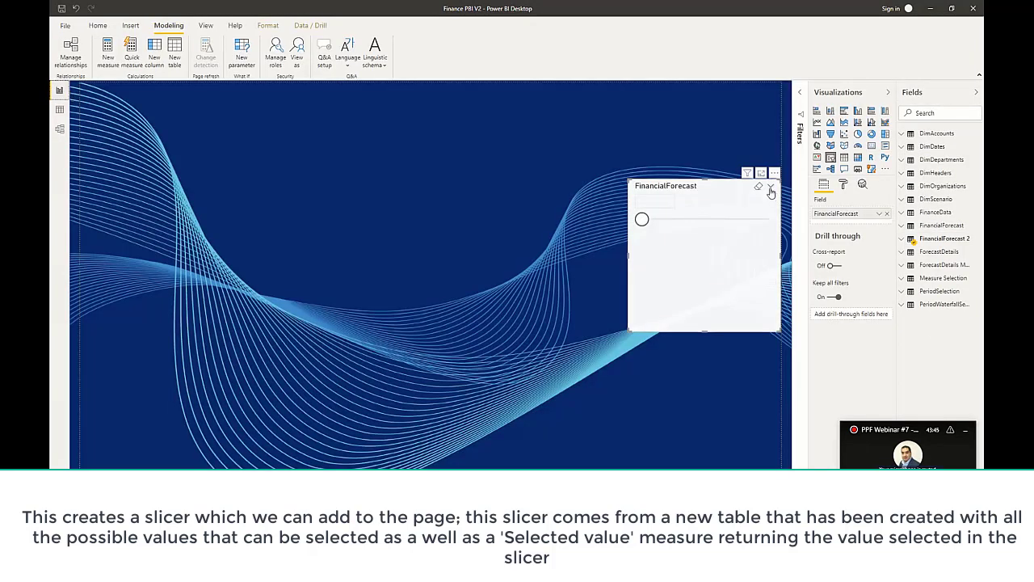
pyautogui.click(771, 186)
pyautogui.click(695, 201)
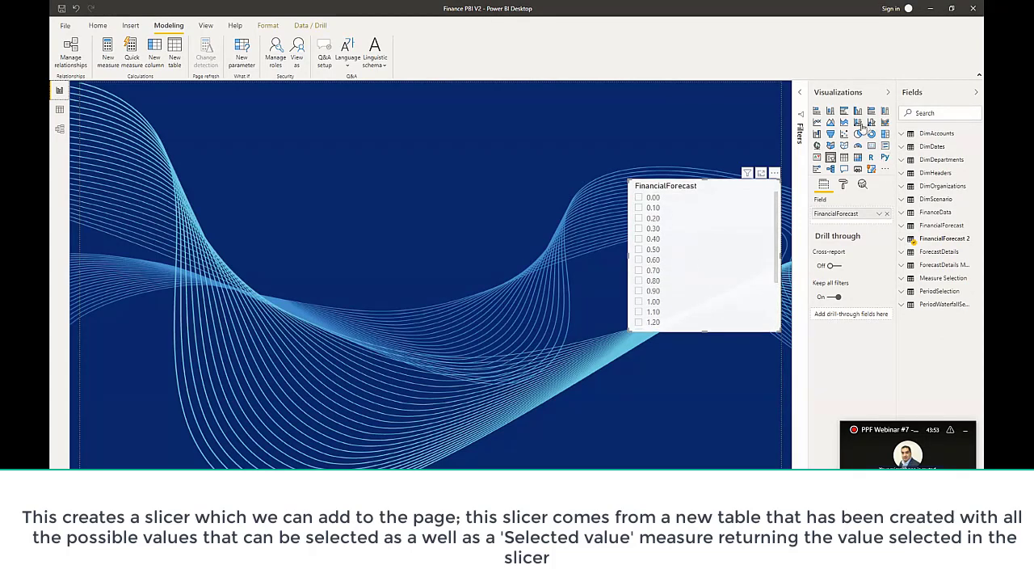
pyautogui.click(844, 122)
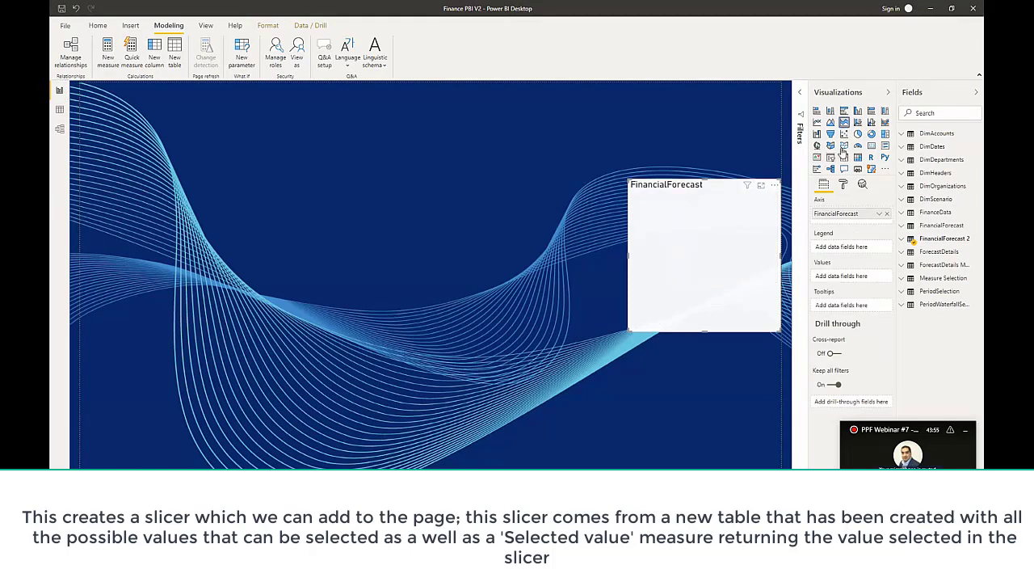
pyautogui.click(862, 111)
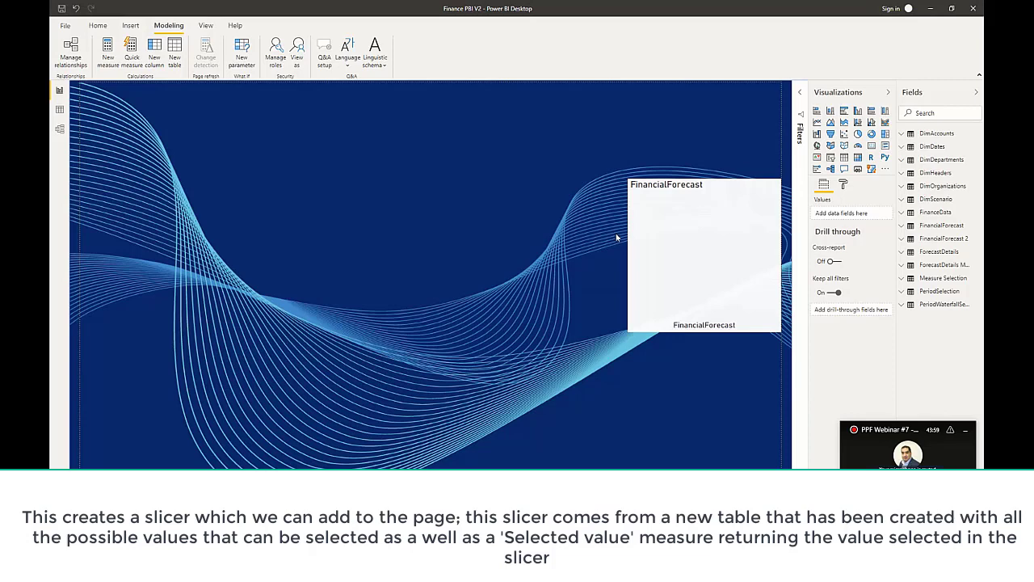
pyautogui.click(830, 157)
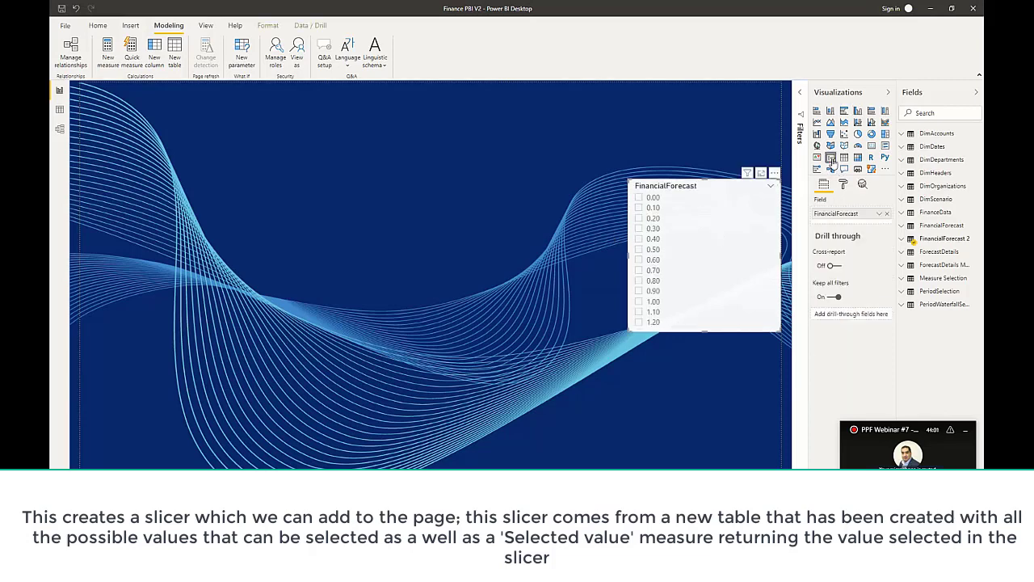
# Add a new clustered column chart beside the FinancialForecast slicer and enlarge it to fill most of the page
pyautogui.click(625, 150)
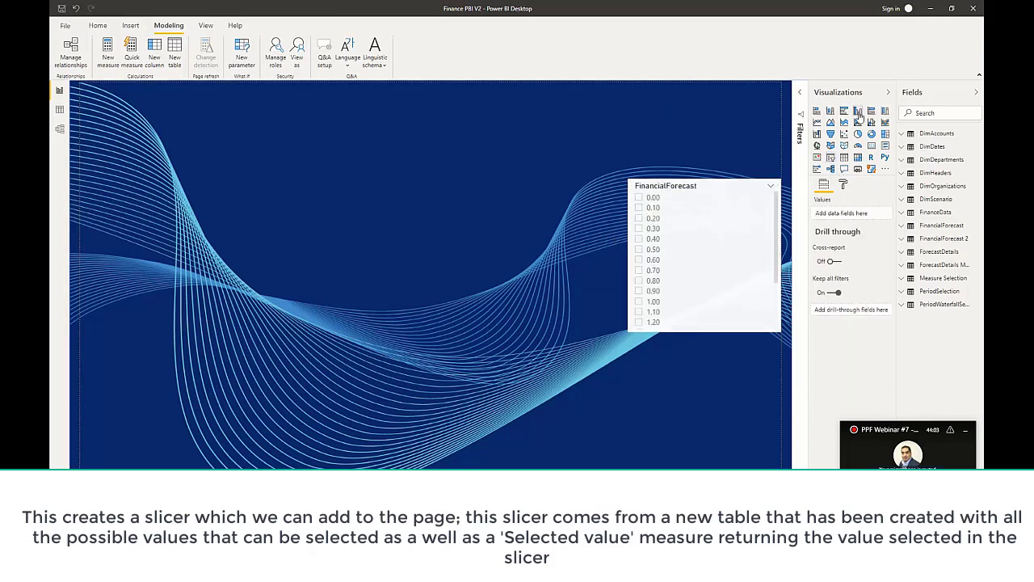
pyautogui.click(858, 113)
pyautogui.moveTo(328, 289); pyautogui.dragTo(620, 431)
pyautogui.moveTo(501, 283); pyautogui.dragTo(453, 272)
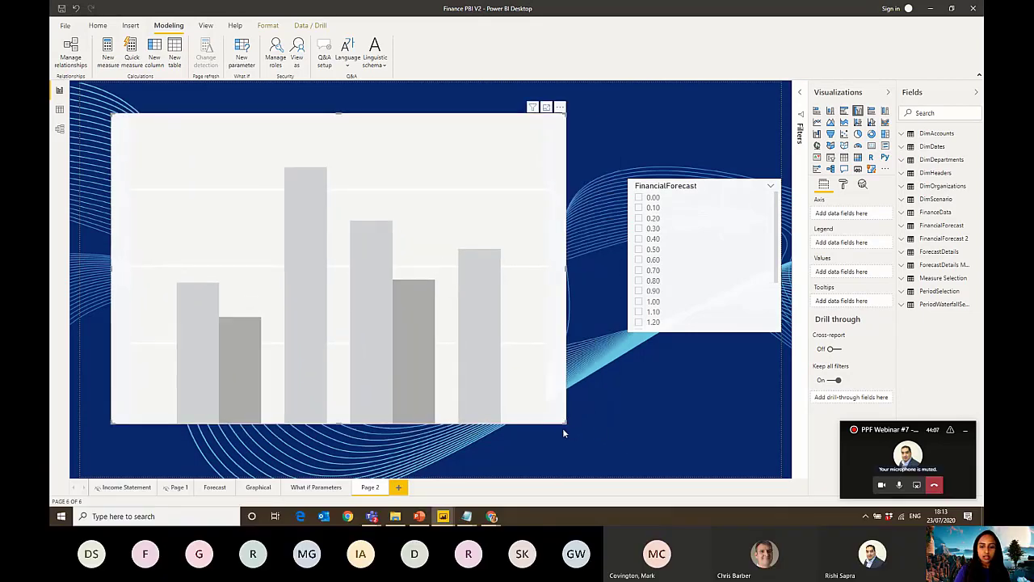
pyautogui.moveTo(562, 420); pyautogui.dragTo(606, 440)
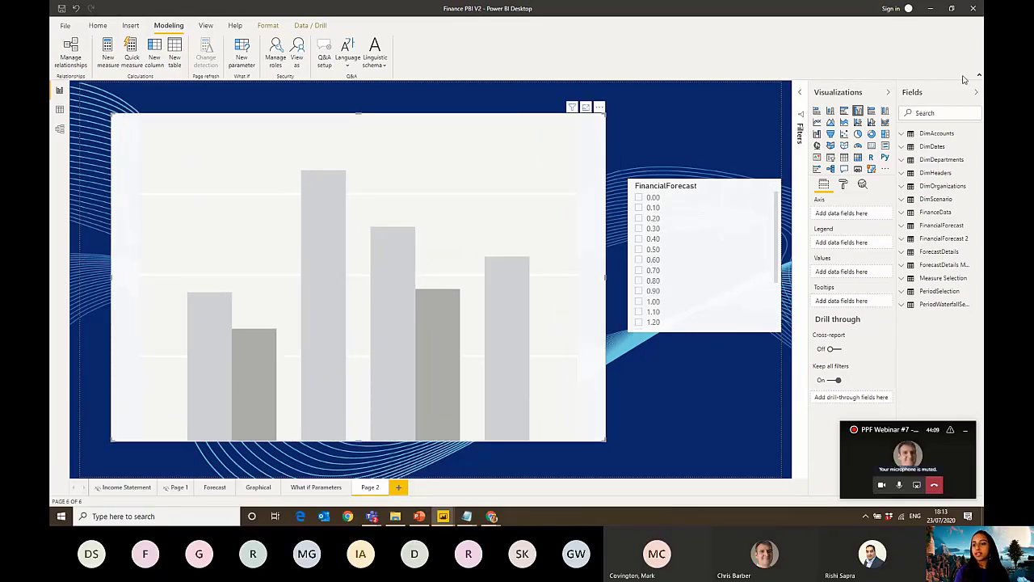
# Find the date fields and assign Month from DimDates to the column chart's axis
pyautogui.click(930, 113)
pyautogui.write('dTE')
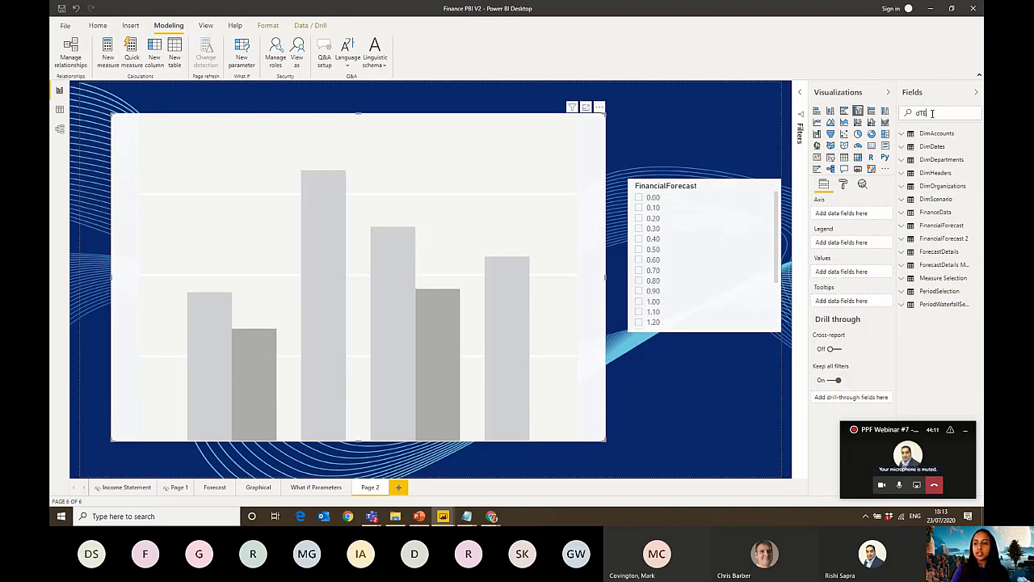
pyautogui.write('TE')
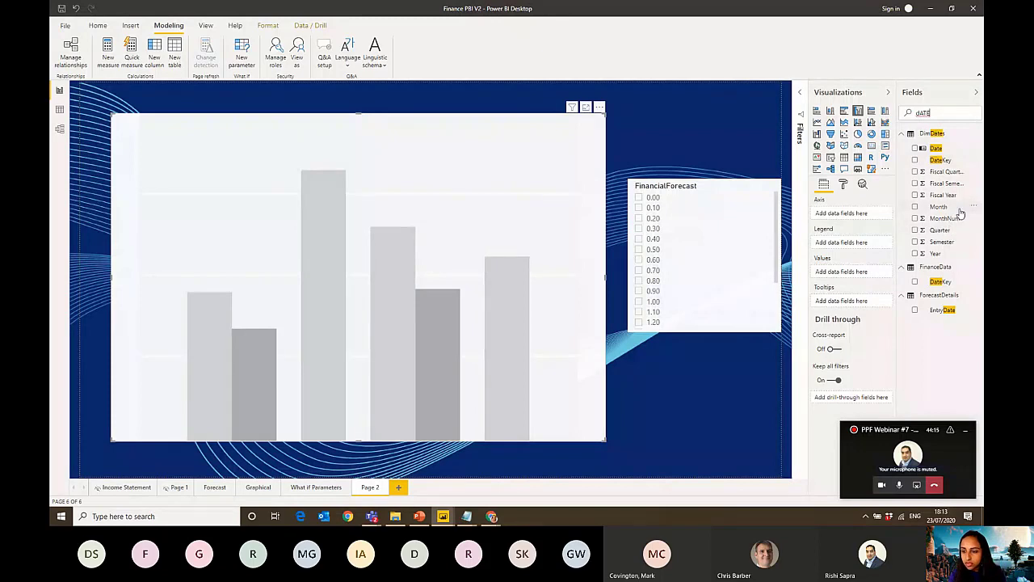
pyautogui.moveTo(959, 209); pyautogui.dragTo(862, 213)
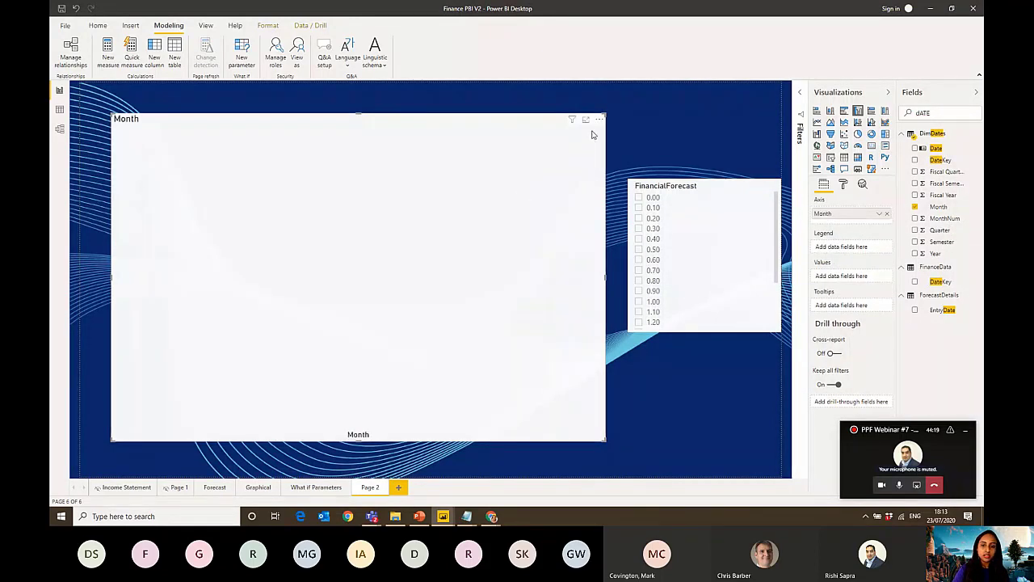
# Find the Actuals measure in FinanceData and add it to the column chart's values
pyautogui.moveTo(939, 111); pyautogui.dragTo(859, 107)
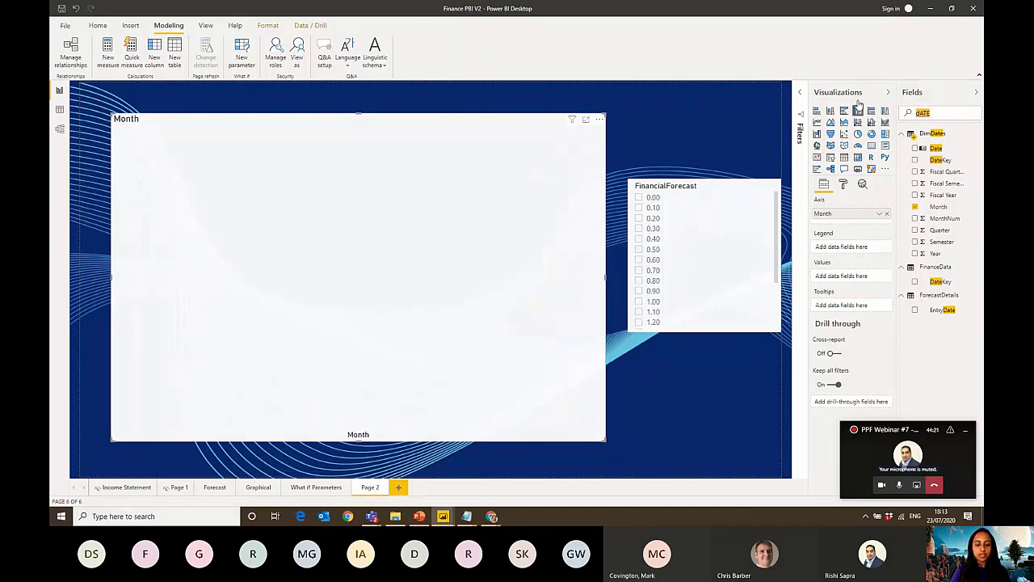
pyautogui.write('a')
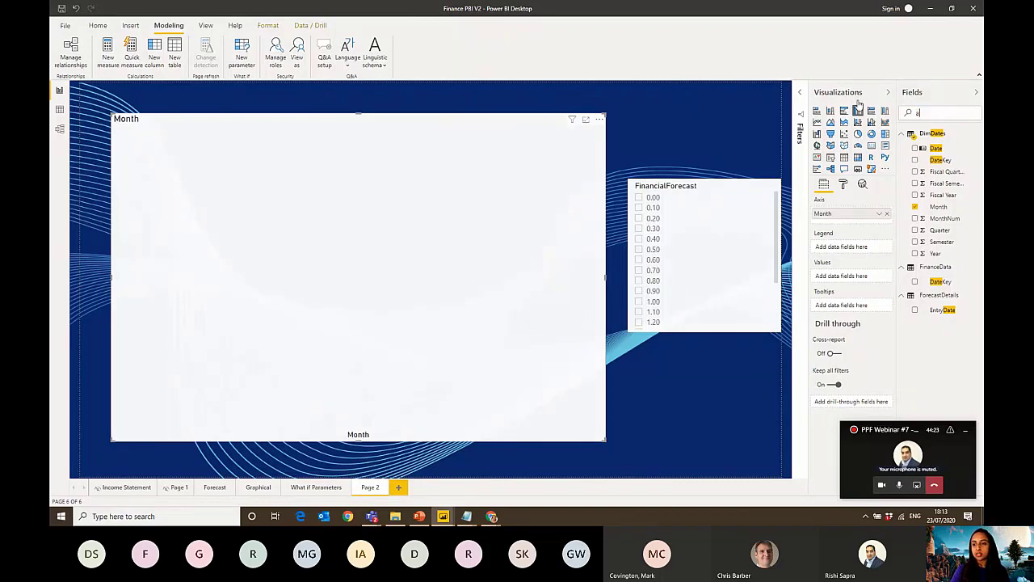
pyautogui.write('ctuals')
pyautogui.moveTo(939, 176); pyautogui.dragTo(869, 276)
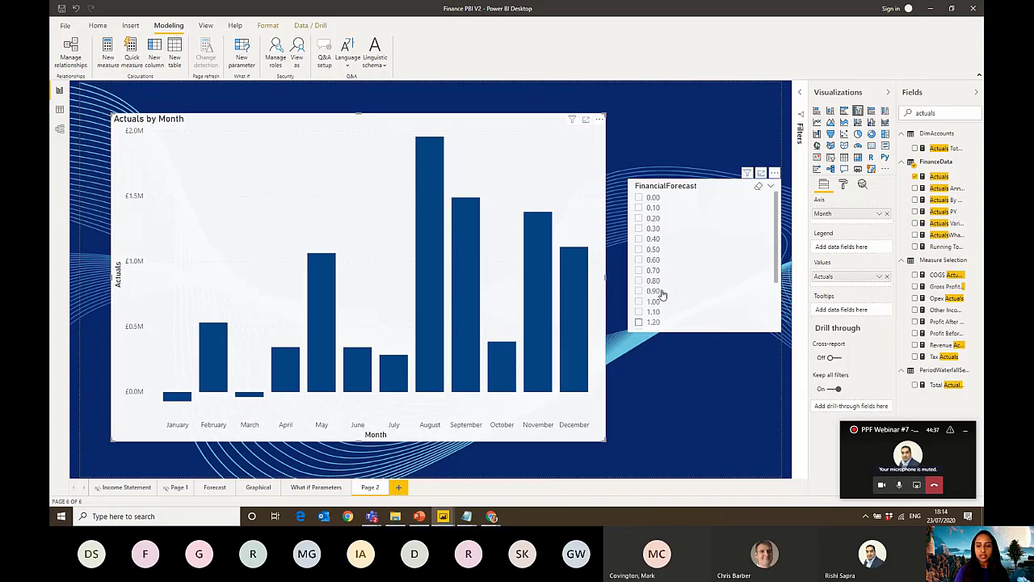
# Check how the Actuals by Month chart responds to selecting 0.40 in the FinancialForecast slicer, then clear the selection
pyautogui.click(653, 240)
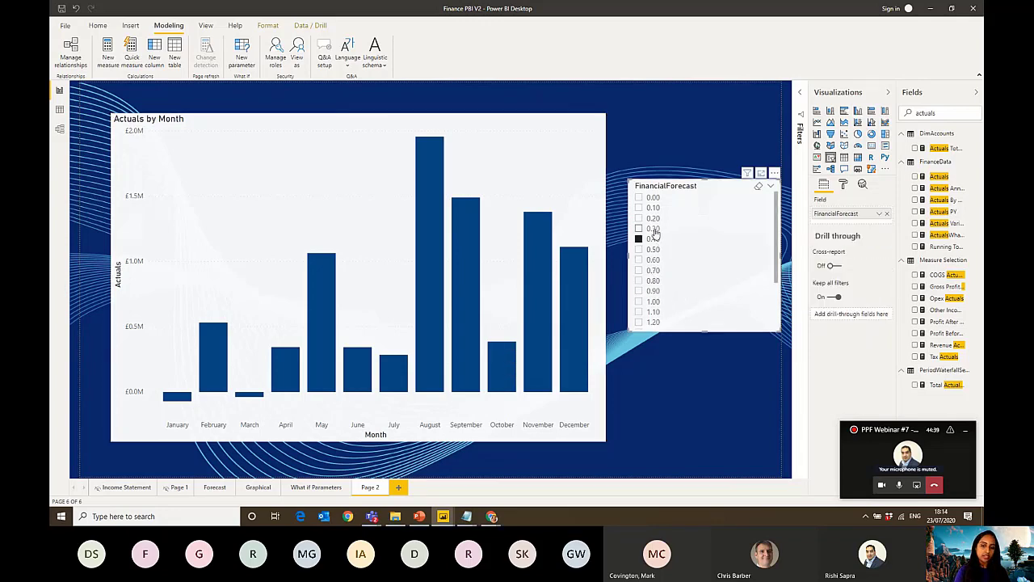
pyautogui.click(653, 240)
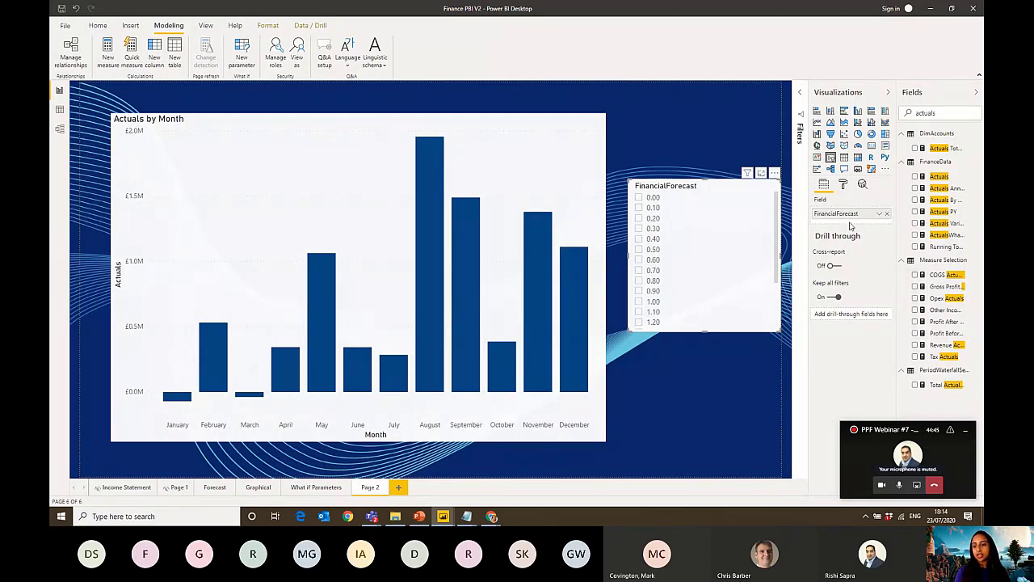
pyautogui.click(601, 394)
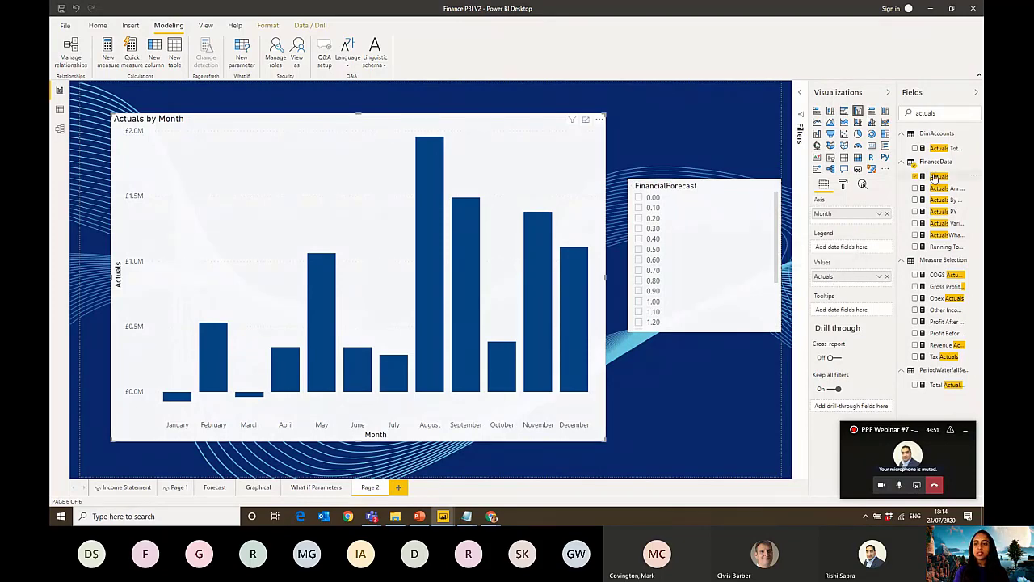
# Create a new measure in FinanceData named FinancialForecastValue and begin its formula with [Actuals]*
pyautogui.click(978, 164)
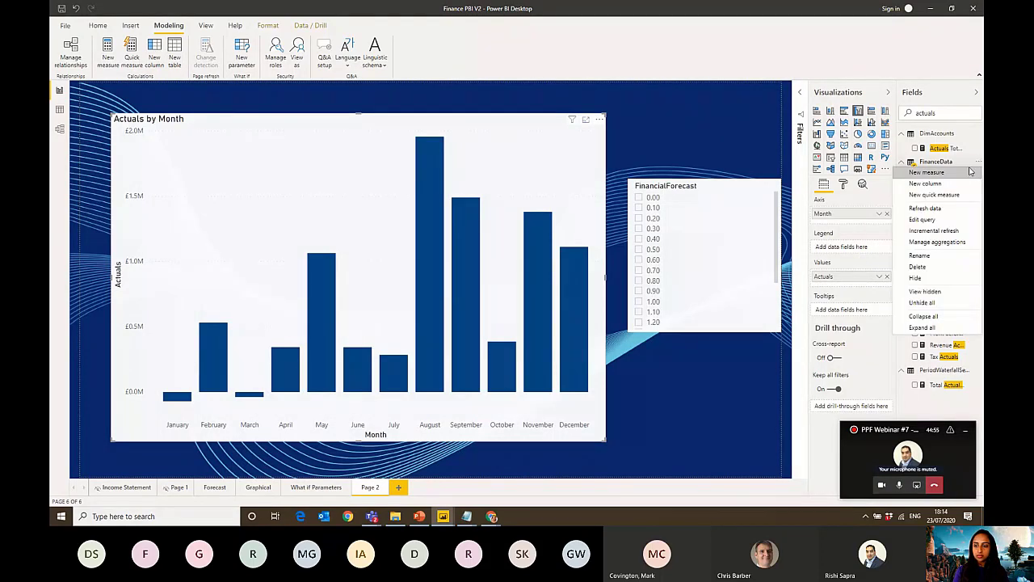
pyautogui.click(960, 173)
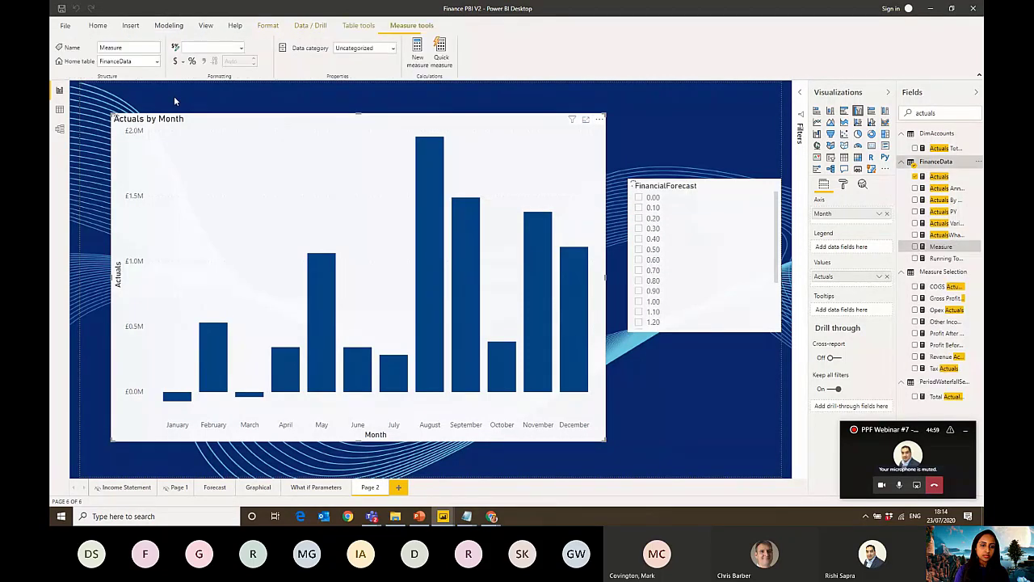
pyautogui.doubleClick(129, 89)
pyautogui.write('Fi')
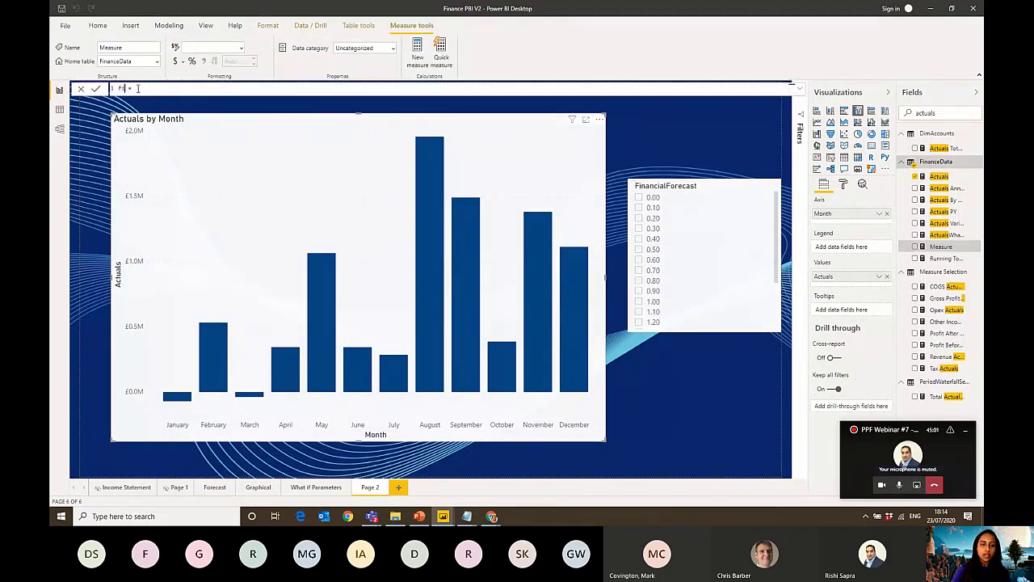
pyautogui.write('nancialForecastValue')
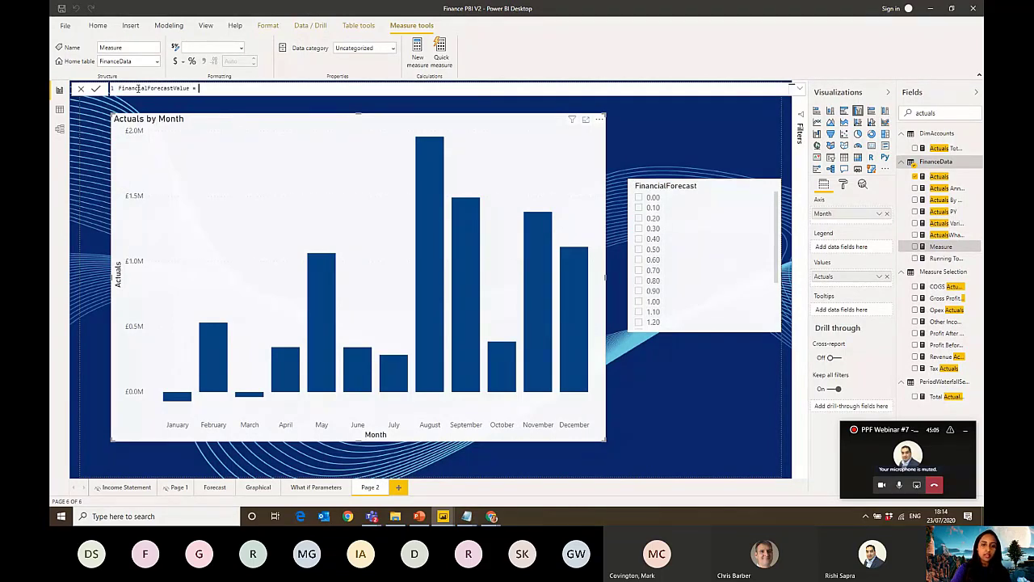
pyautogui.write(' = [Act')
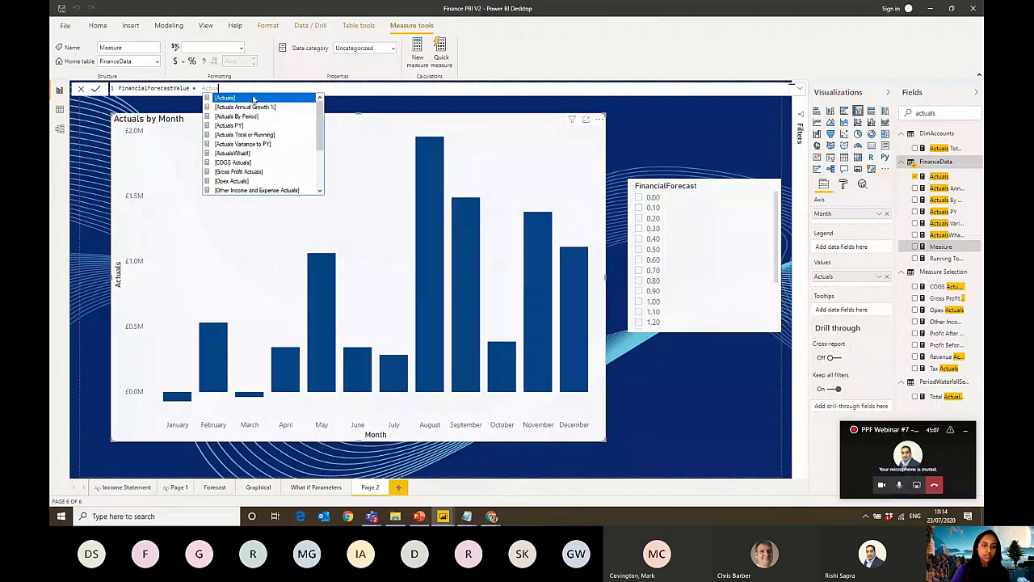
pyautogui.click(251, 100)
pyautogui.write('*')
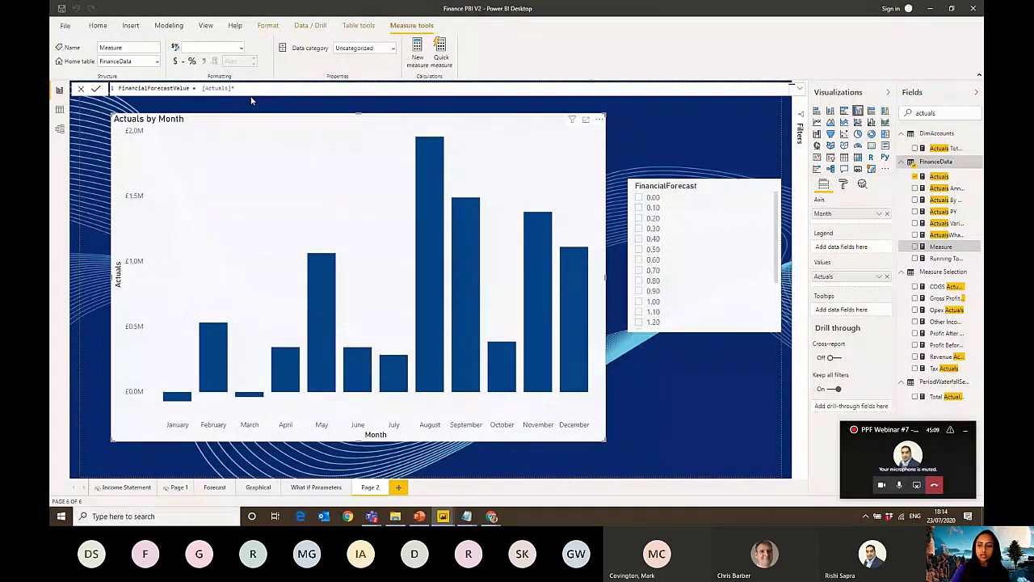
# Complete the FinancialForecastValue formula by multiplying [Actuals] by 'FinancialForecast 2'[FinancialForecast Value 2]
pyautogui.write('finan')
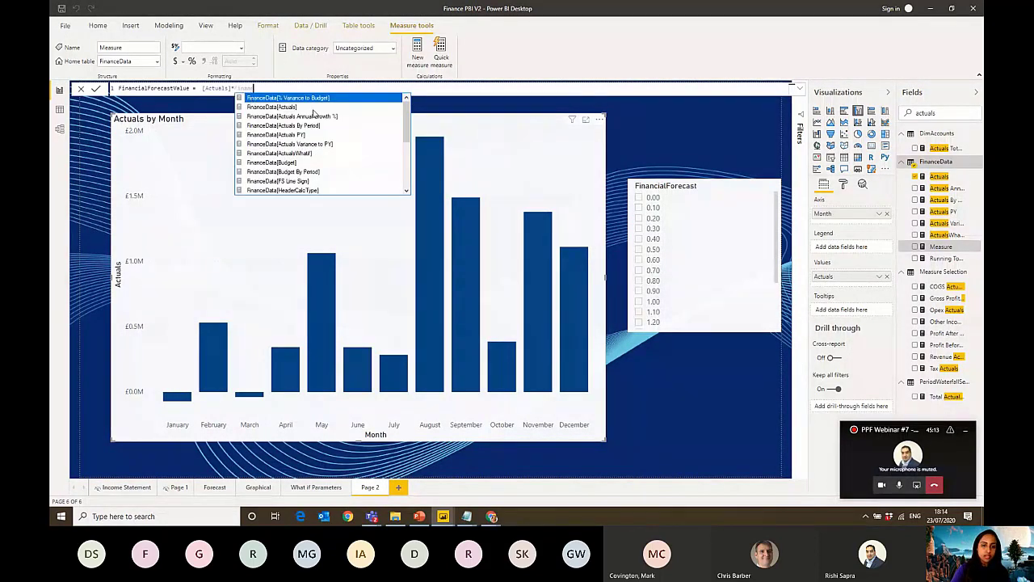
pyautogui.write('ical')
pyautogui.press('BackSpace')
pyautogui.press('BackSpace')
pyautogui.press('BackSpace')
pyautogui.press('BackSpace')
pyautogui.write('cial')
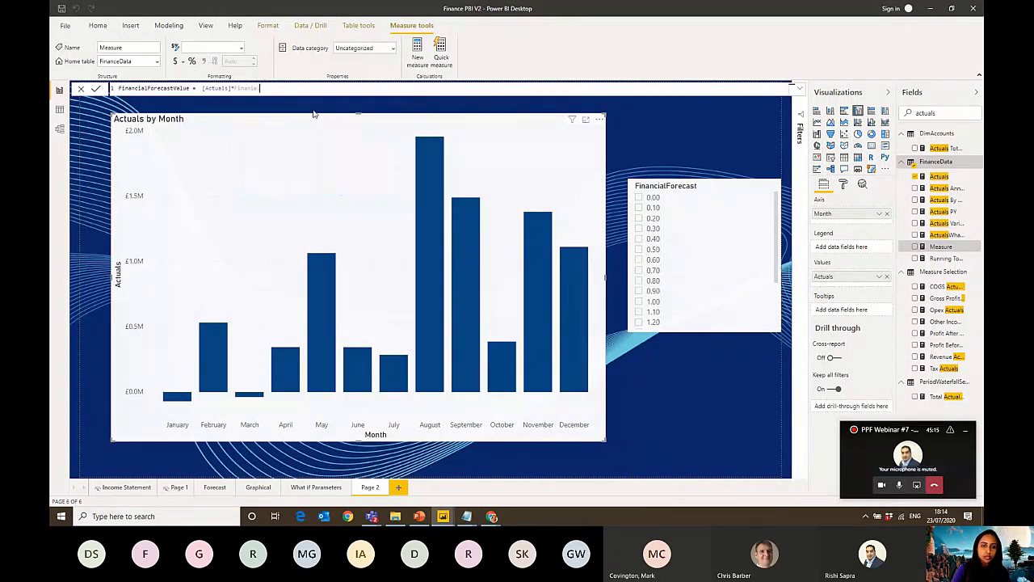
pyautogui.press('BackSpace')
pyautogui.press('BackSpace')
pyautogui.press('BackSpace')
pyautogui.press('BackSpace')
pyautogui.press('BackSpace')
pyautogui.press('BackSpace')
pyautogui.press('BackSpace')
pyautogui.press('BackSpace')
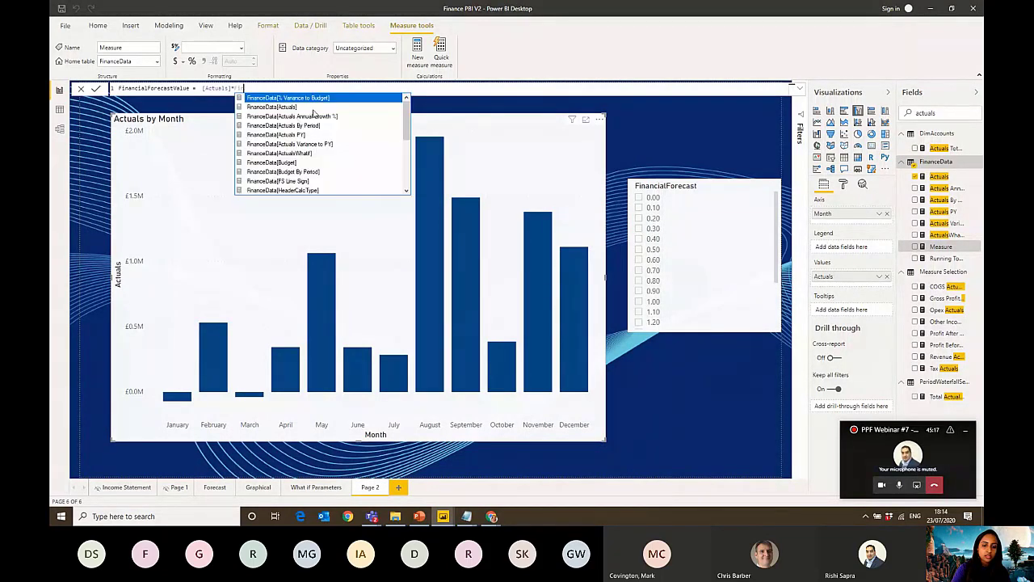
pyautogui.write('cialFo')
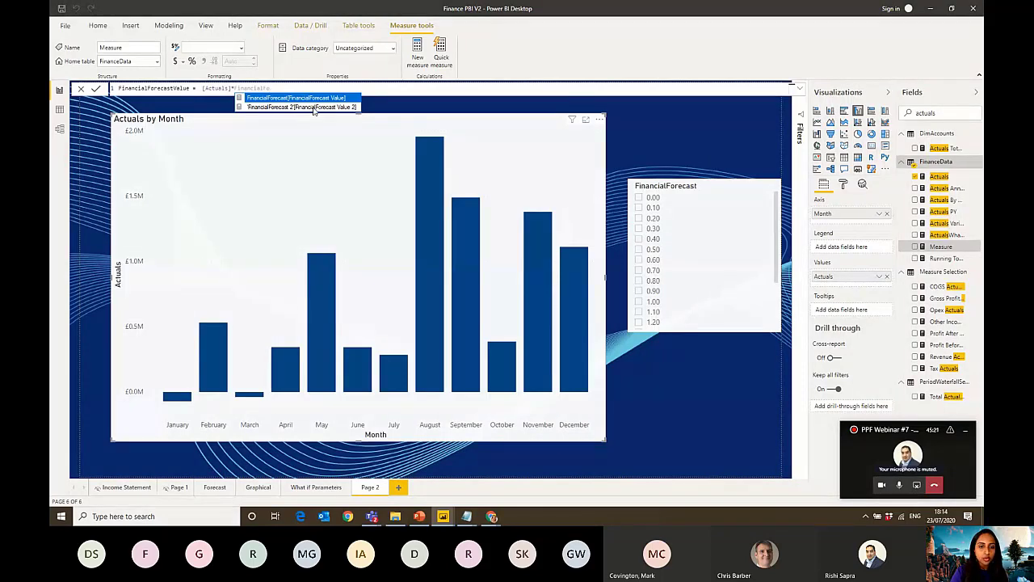
pyautogui.click(315, 108)
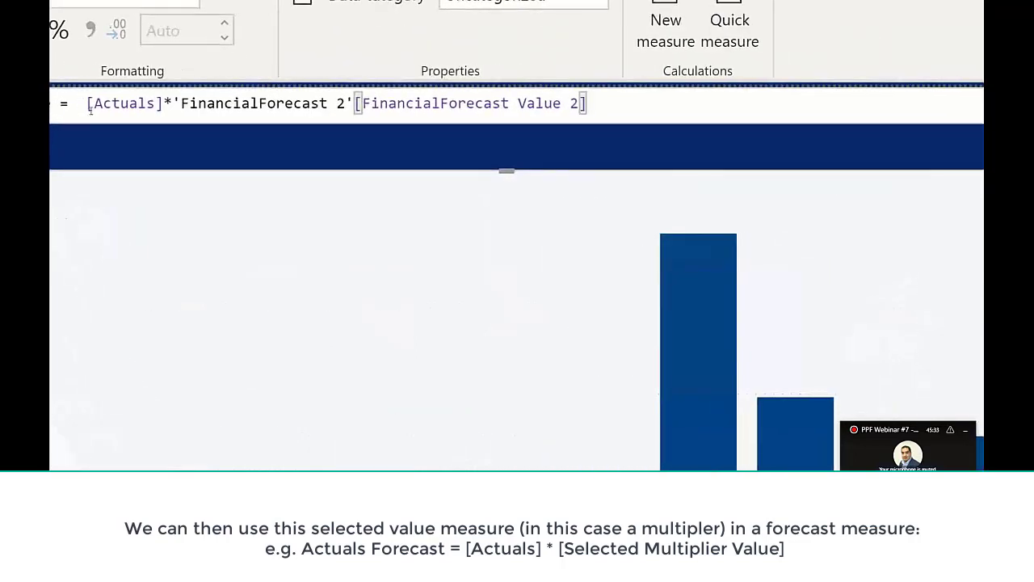
pyautogui.scroll(-2, 396, 109)
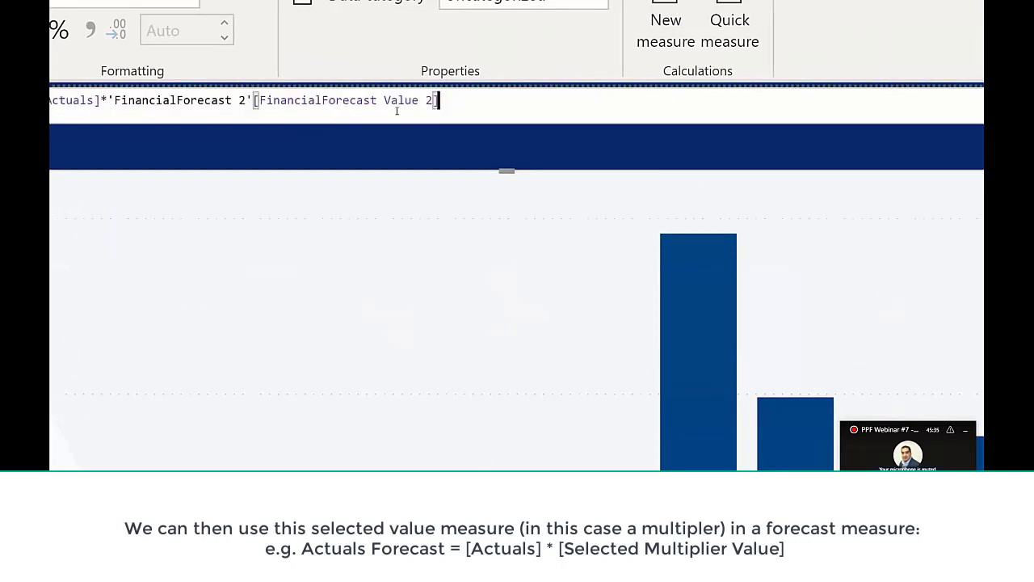
pyautogui.scroll(-3, 375, 167)
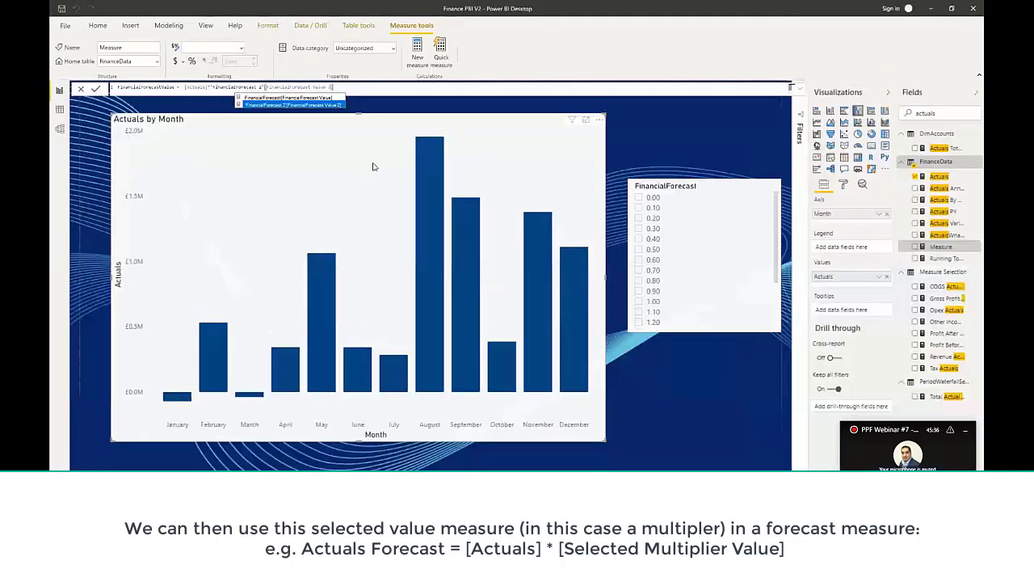
pyautogui.press('Tab')
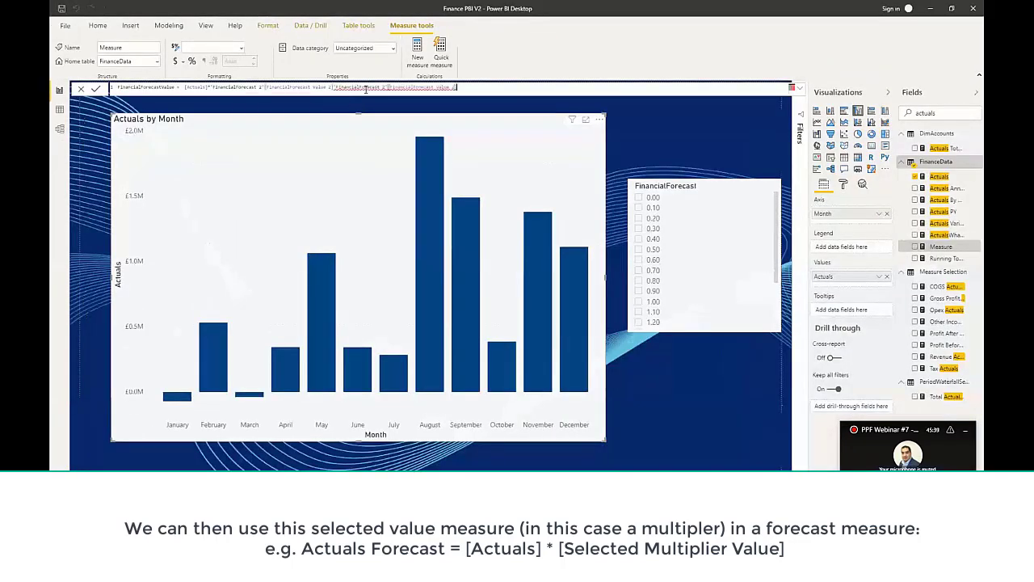
# Remove the duplicated 'FinancialForecast 2'[FinancialForecast Value 2] reference from the end of the formula
pyautogui.moveTo(472, 91); pyautogui.dragTo(342, 88)
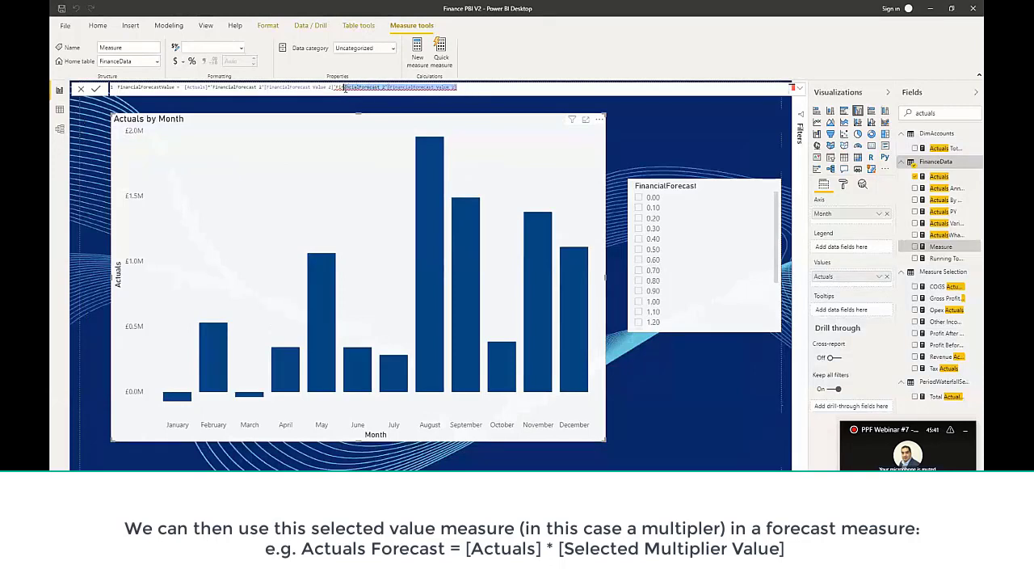
pyautogui.press('BackSpace')
pyautogui.press('BackSpace')
pyautogui.press('BackSpace')
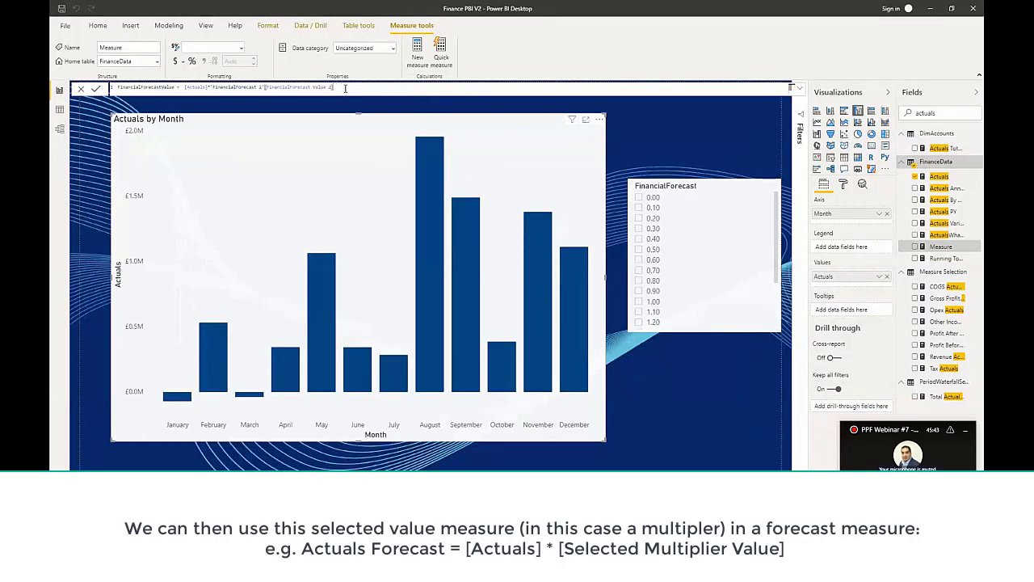
# Commit the FinancialForecastValue measure and add it to the column chart's values alongside Actuals
pyautogui.press('Return')
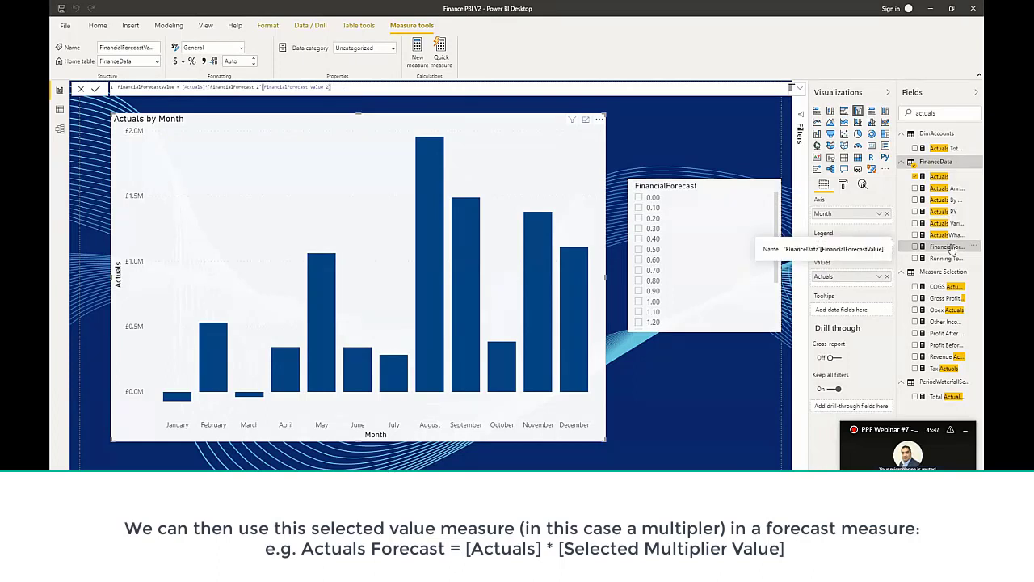
pyautogui.moveTo(952, 248); pyautogui.dragTo(889, 284)
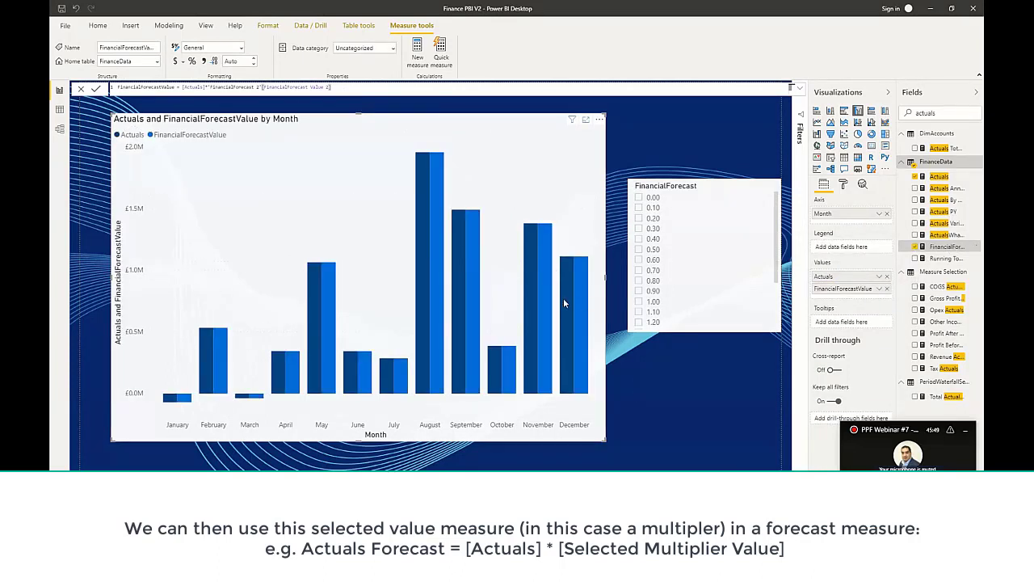
pyautogui.click(713, 392)
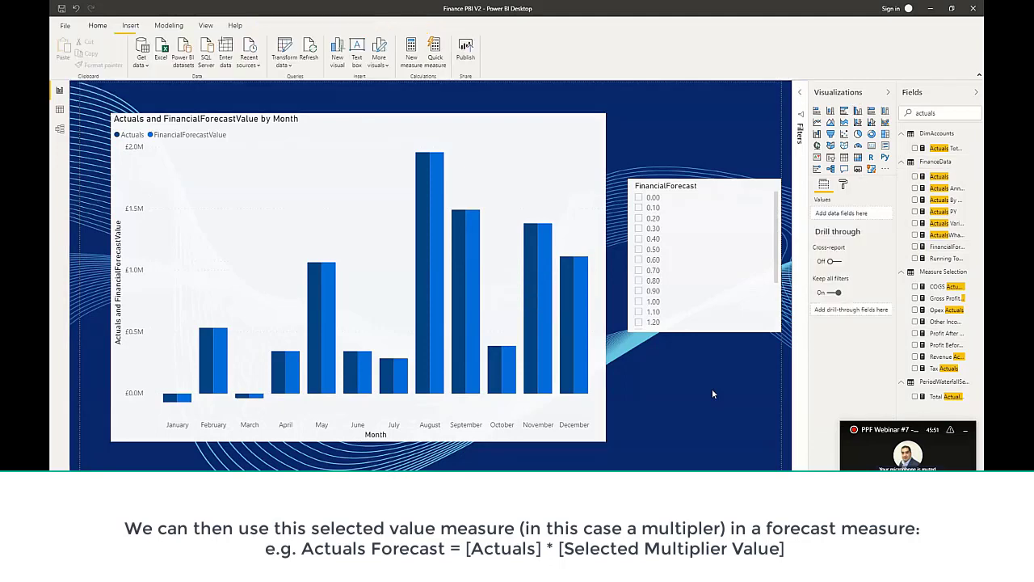
# Compare FinancialForecastValue with Actuals in the chart using various FinancialForecast slicer multipliers between 0.20 and 1.30, ending on 0.30
pyautogui.click(652, 279)
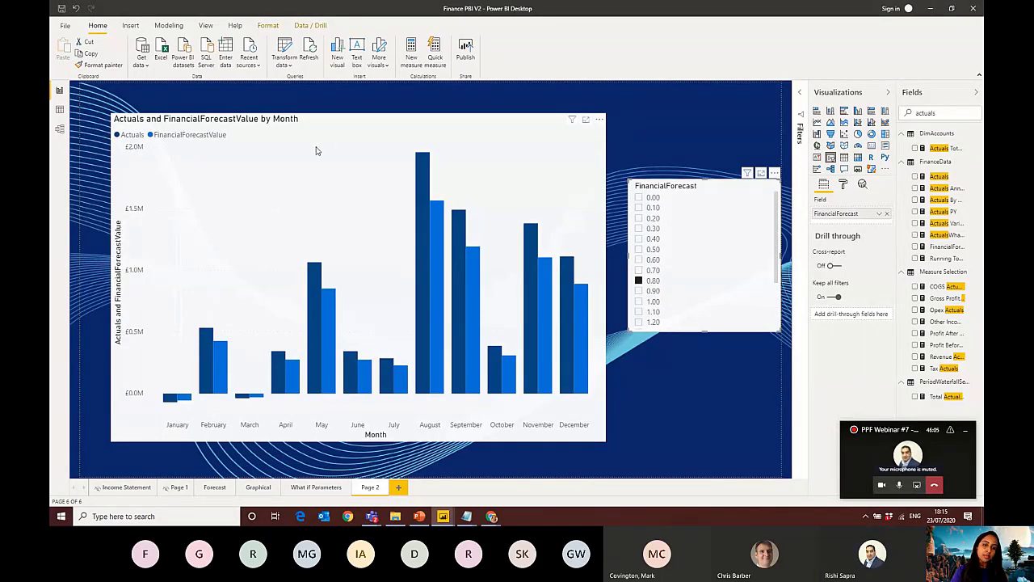
pyautogui.scroll(-2, 653, 271)
pyautogui.click(654, 256)
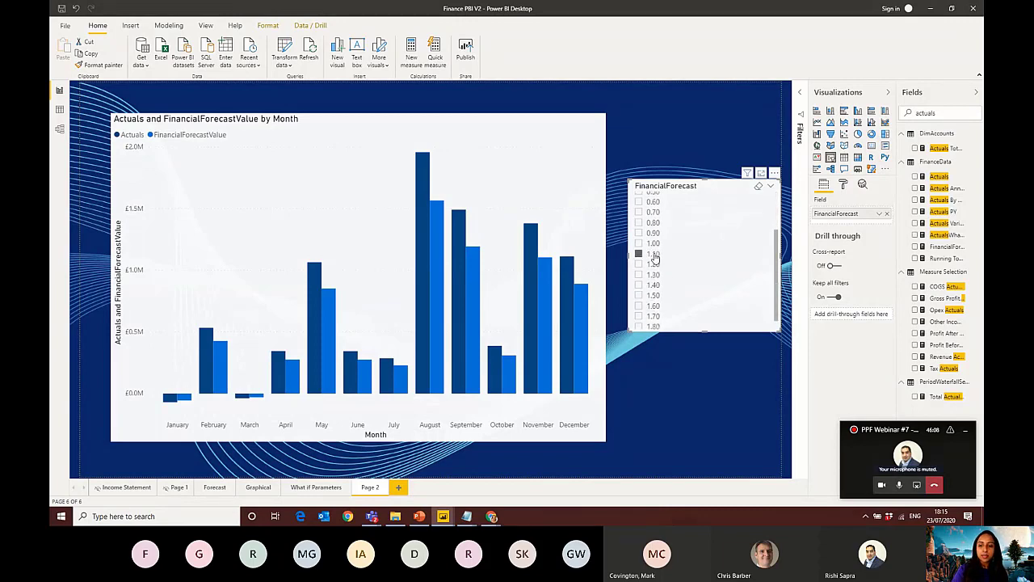
pyautogui.click(653, 276)
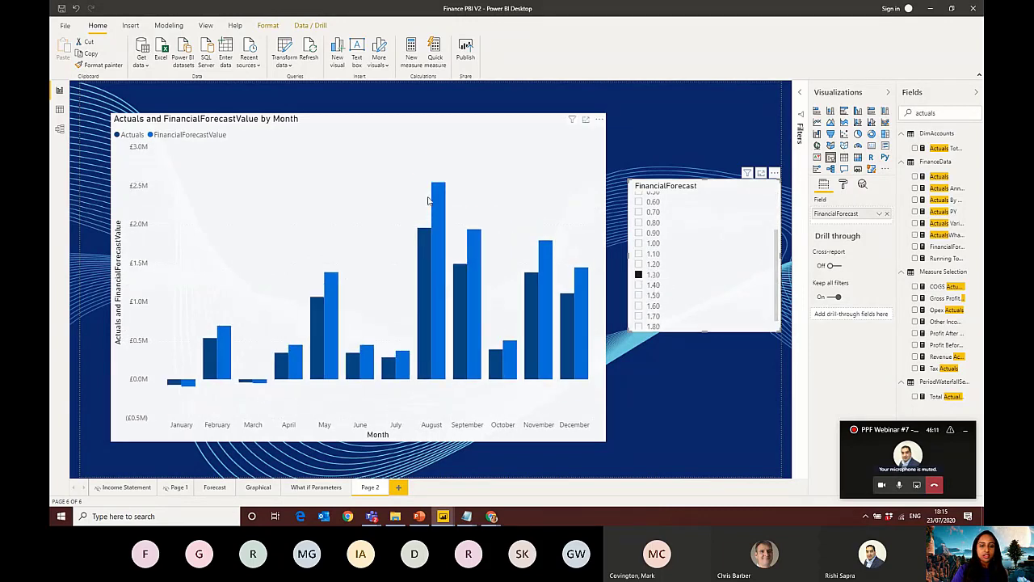
pyautogui.scroll(2, 657, 242)
pyautogui.click(655, 219)
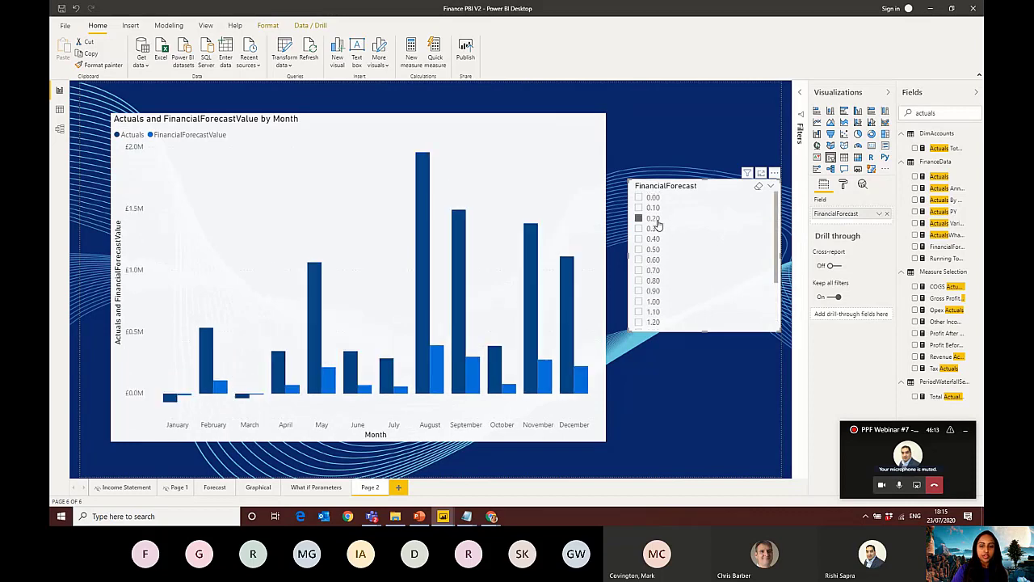
pyautogui.click(655, 271)
pyautogui.click(653, 240)
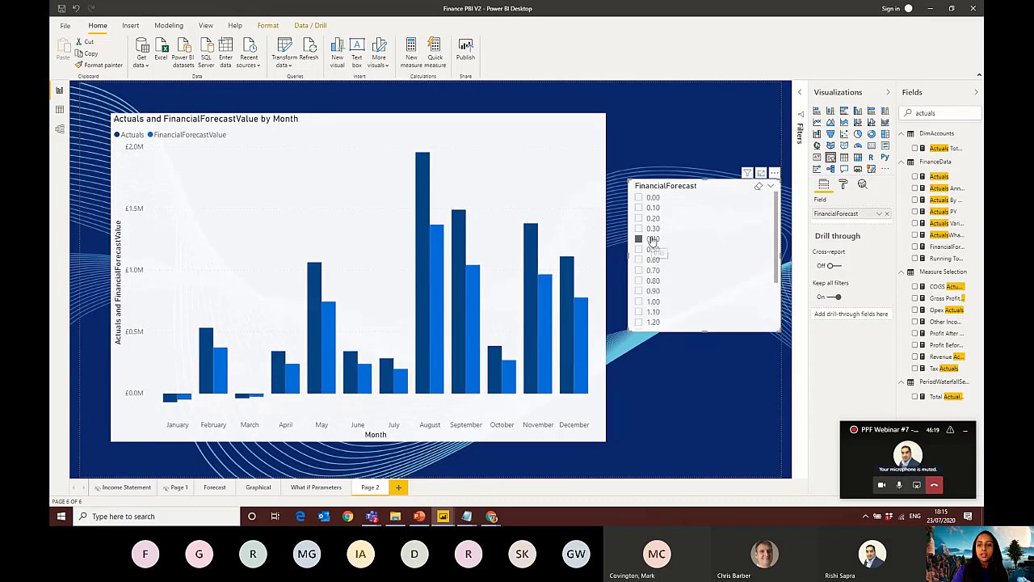
pyautogui.click(646, 293)
pyautogui.click(647, 250)
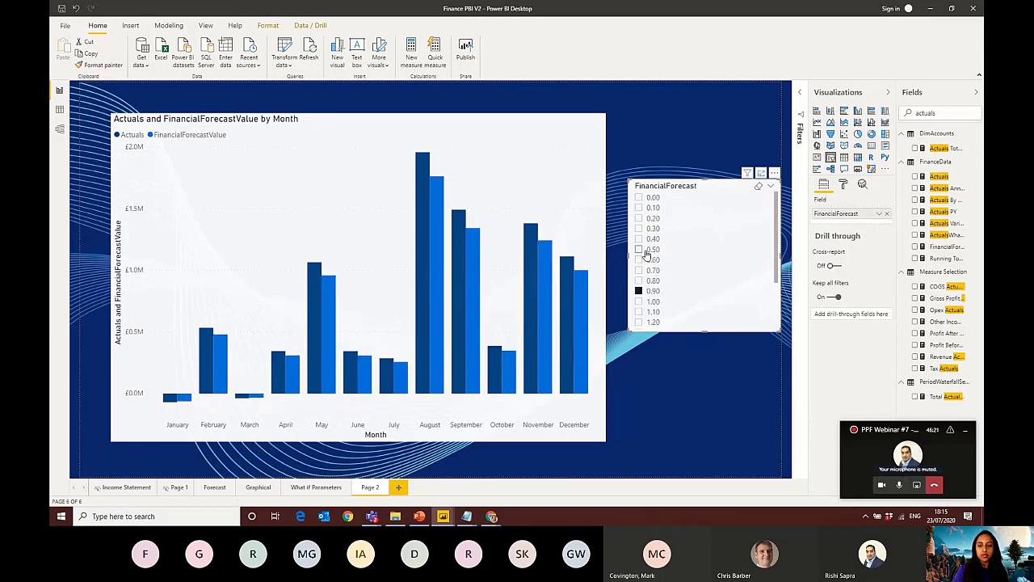
pyautogui.click(648, 280)
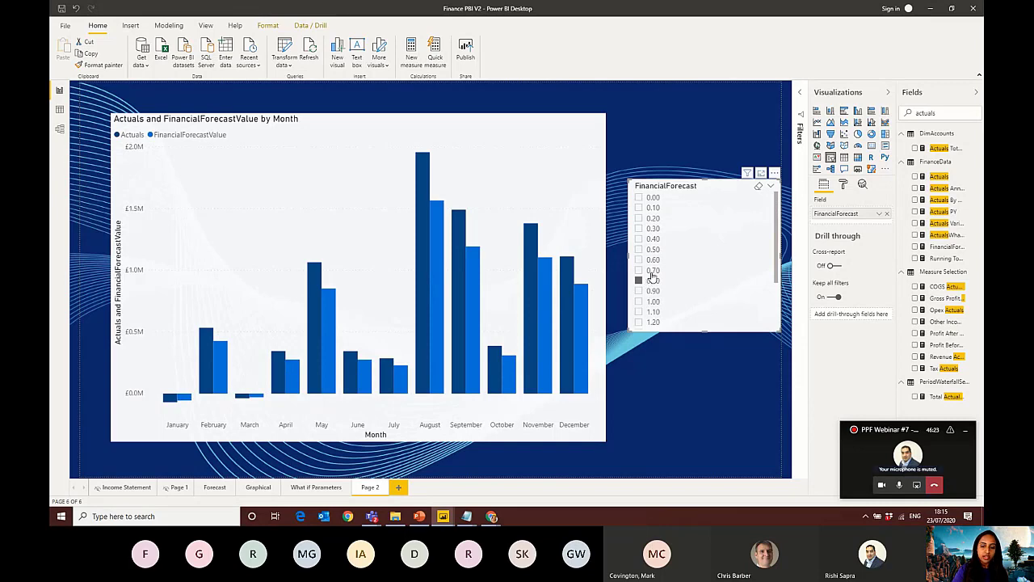
pyautogui.click(648, 229)
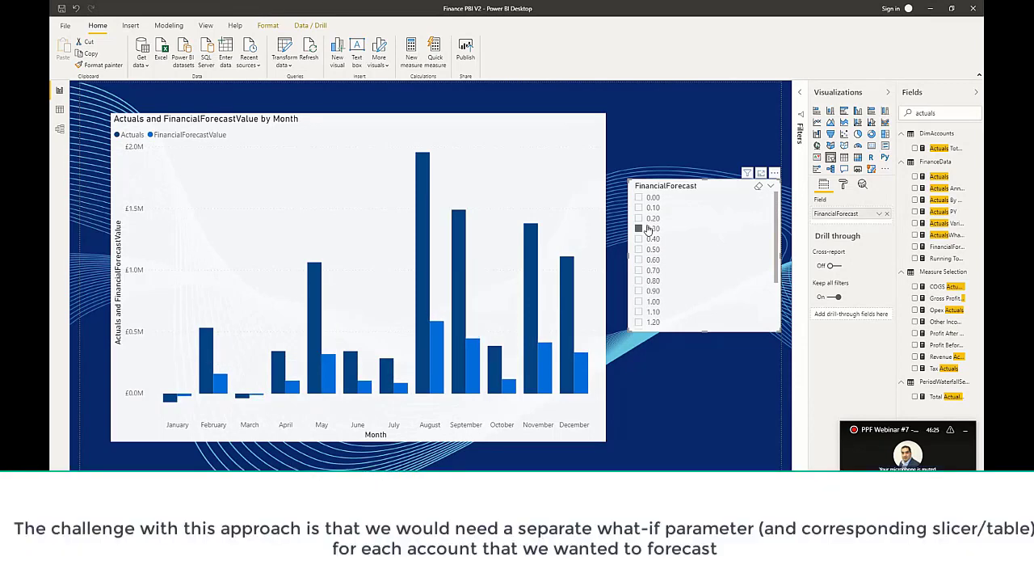
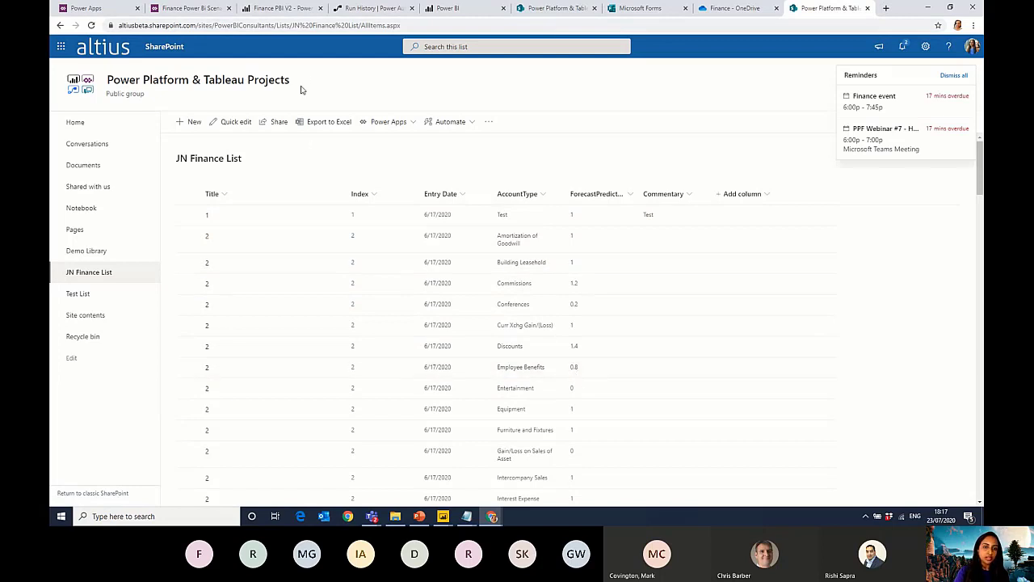
# Switch to the published Finance PBI V2 report in the browser and open the ReModel Accounts form from its Income Statement page
pyautogui.click(283, 8)
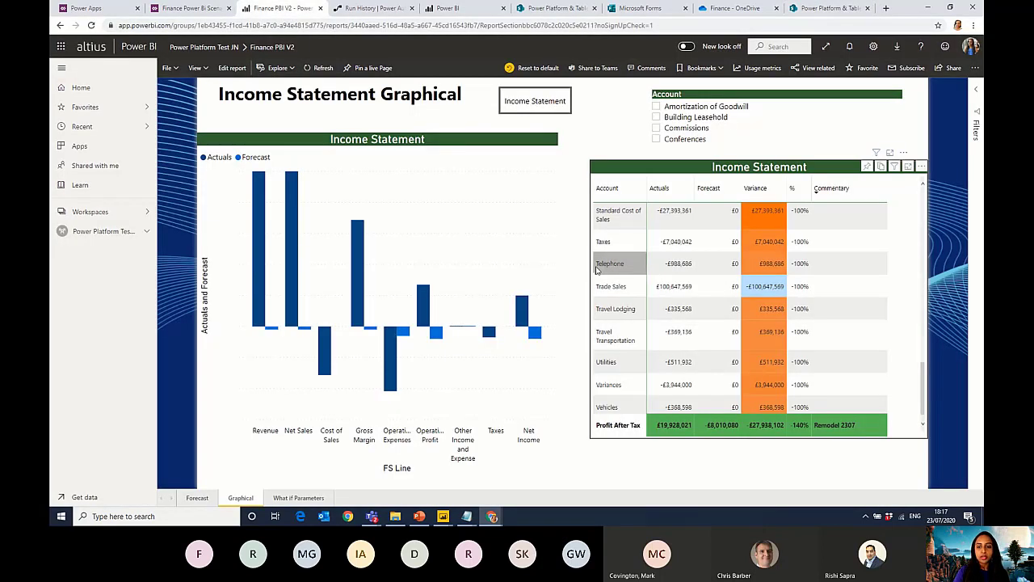
pyautogui.click(550, 105)
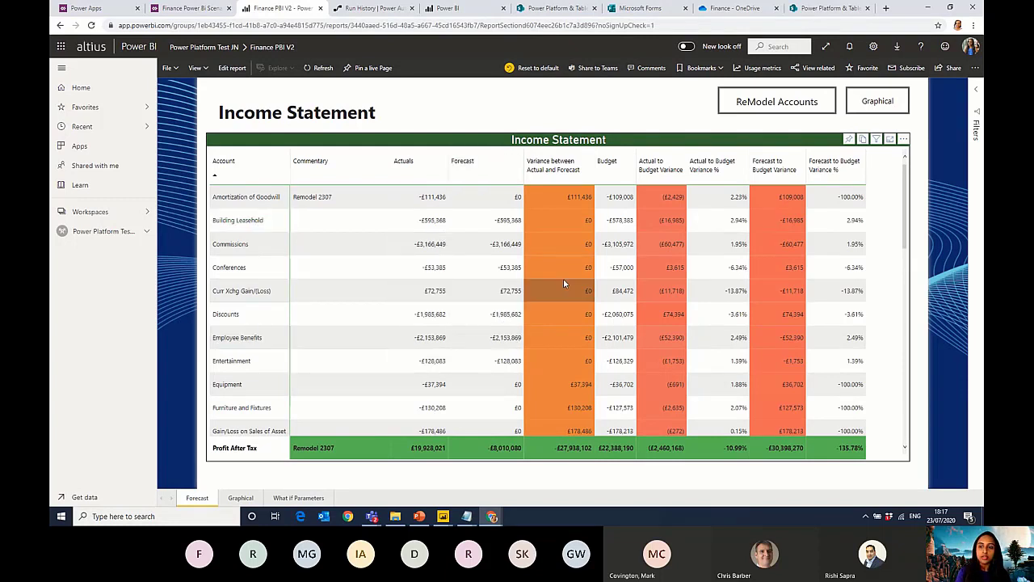
pyautogui.click(749, 106)
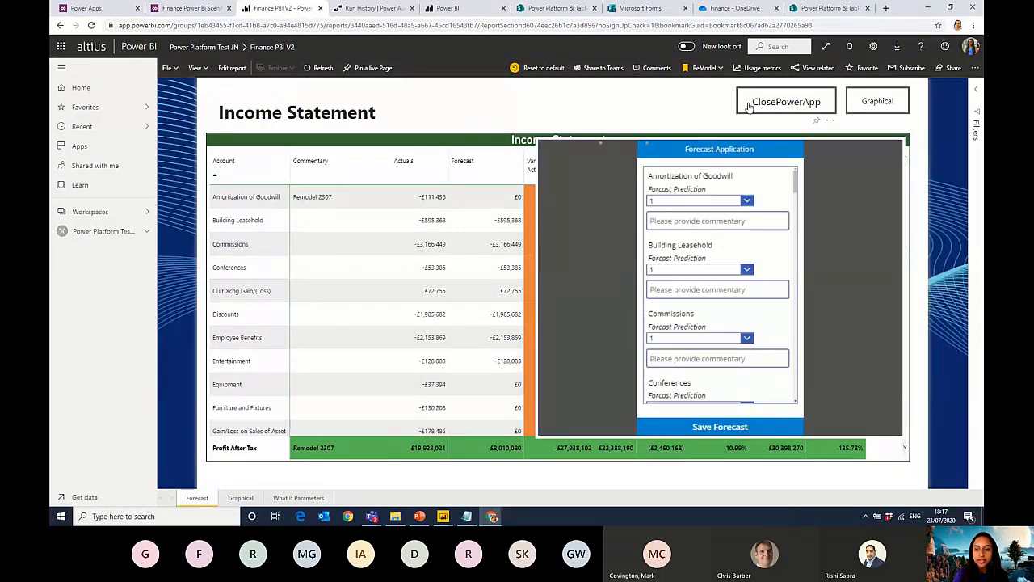
# In the Forecast Application, set the Conferences forecast prediction to 0.8 with the commentary "Covid means less than on conferences"
pyautogui.scroll(-1, 717, 303)
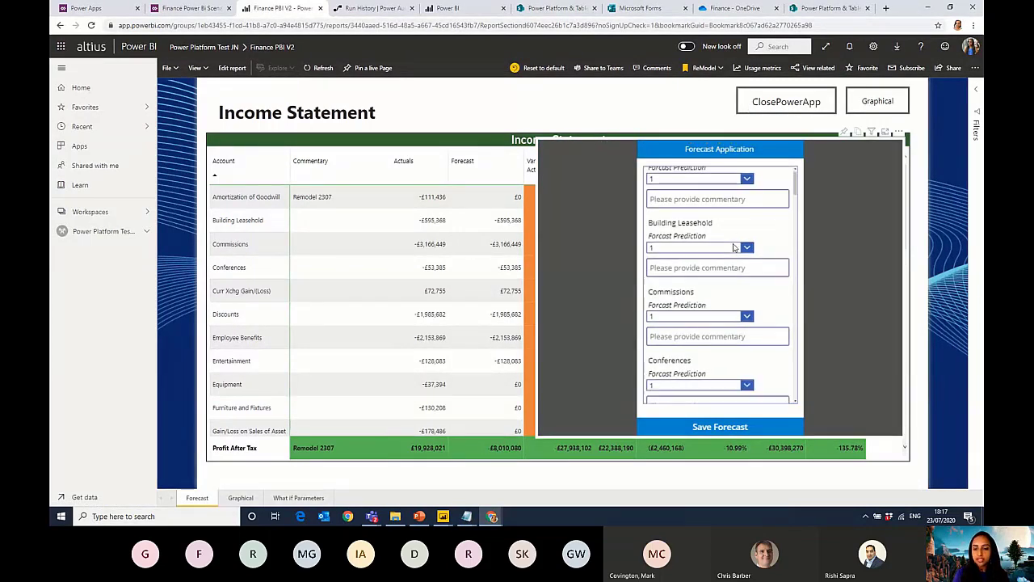
pyautogui.scroll(-4, 717, 303)
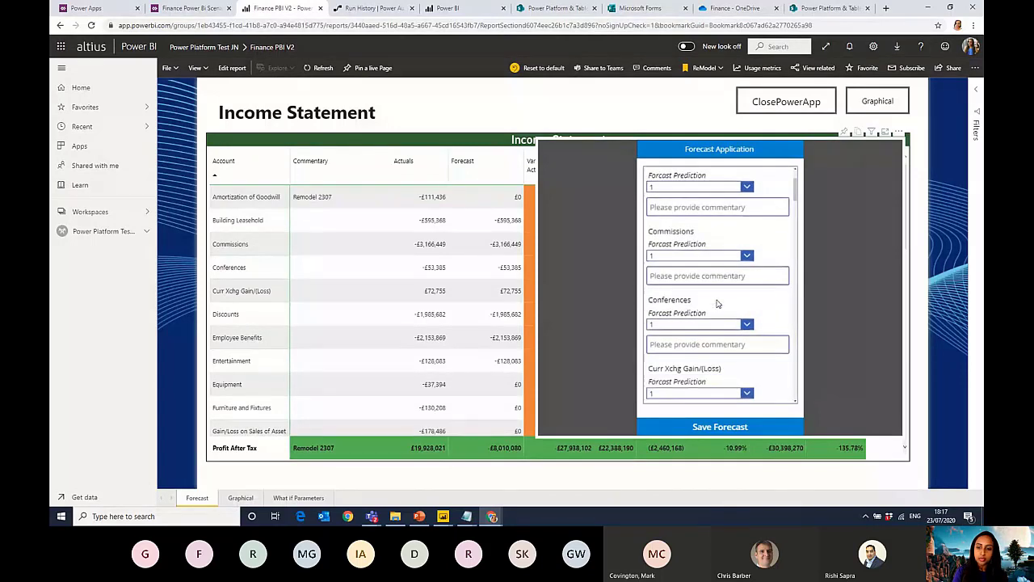
pyautogui.scroll(-1, 710, 280)
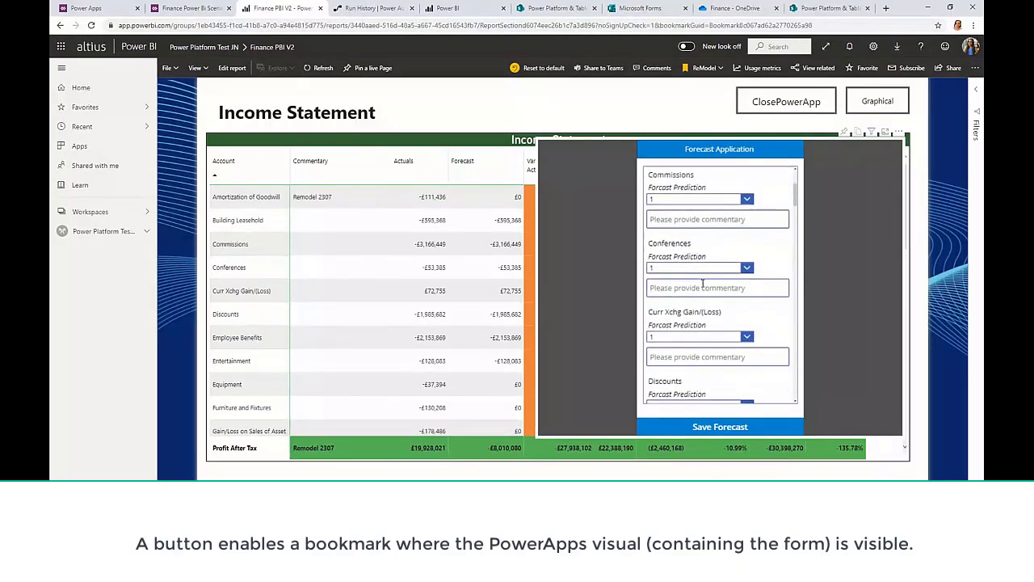
pyautogui.click(715, 270)
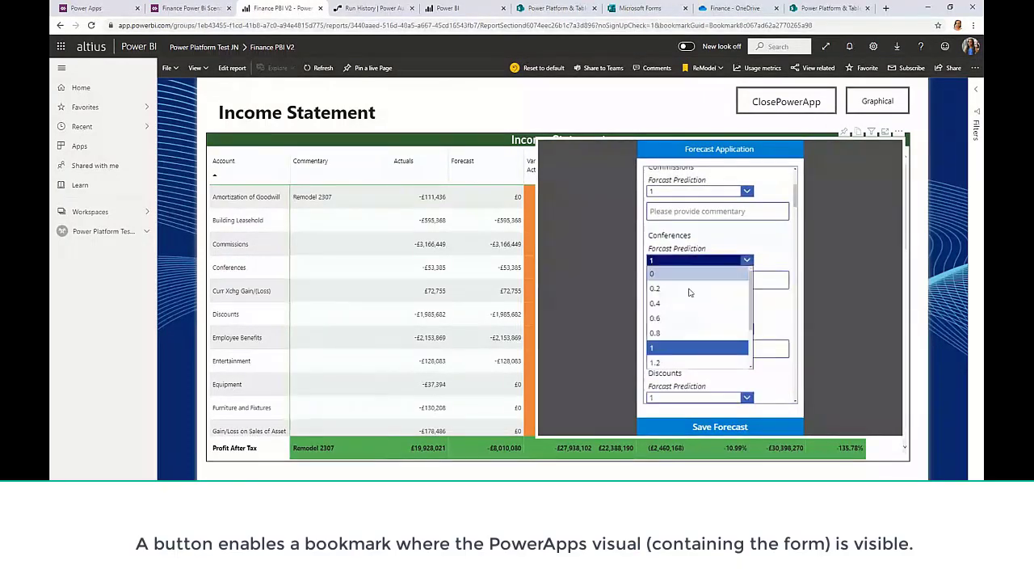
pyautogui.click(698, 305)
pyautogui.click(703, 280)
pyautogui.write('Covid')
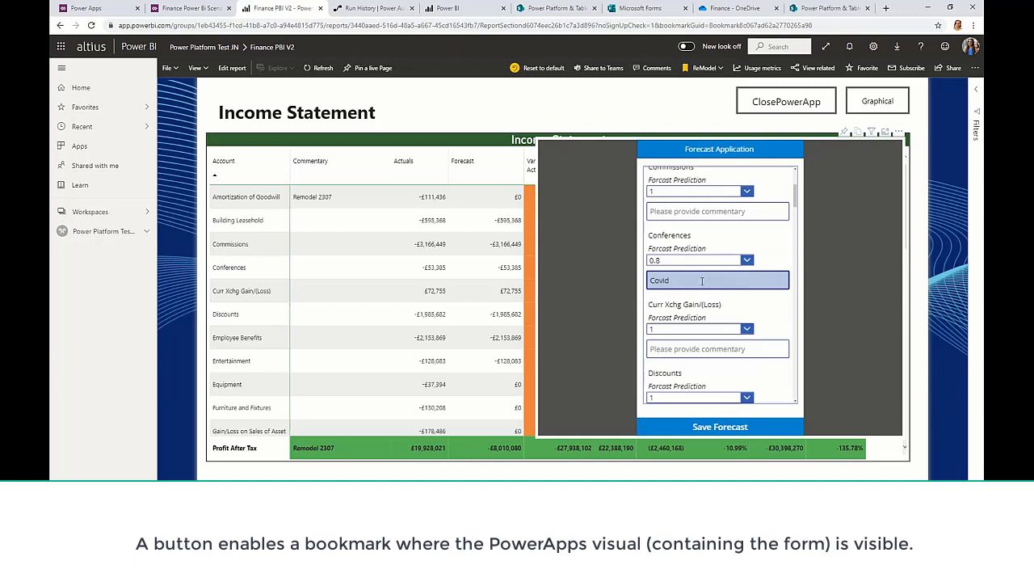
pyautogui.write('means less than ')
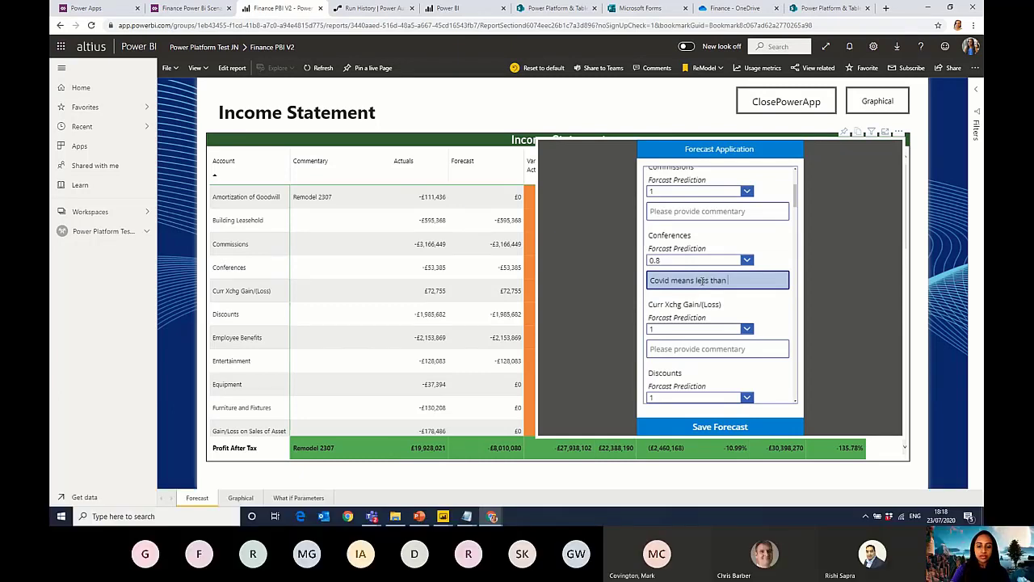
pyautogui.write('on conferences')
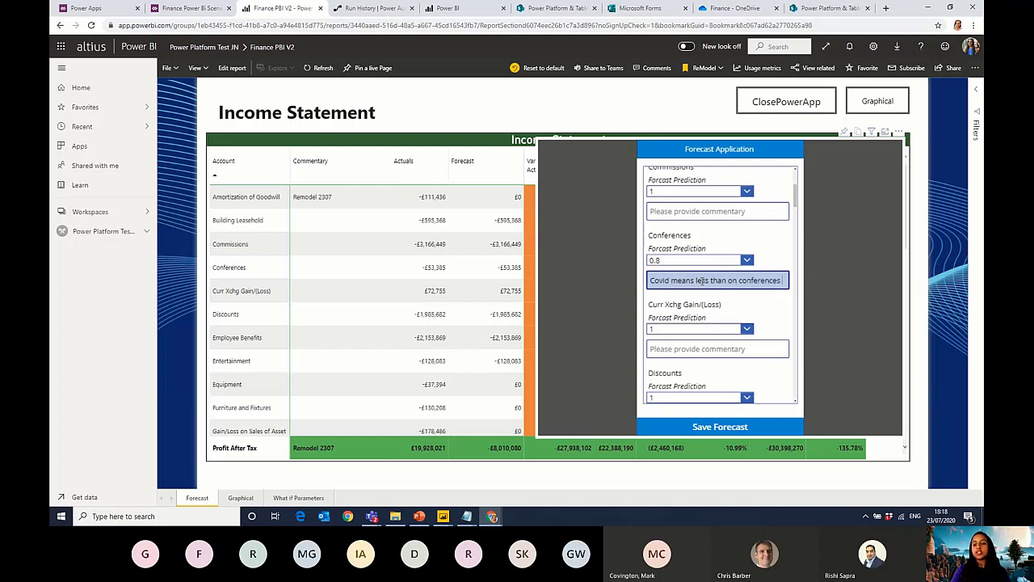
# In the Forecast Application, set the Entertainment forecast prediction to 1.2 with the commentary "Higher costs from suppliers"
pyautogui.scroll(-1, 767, 307)
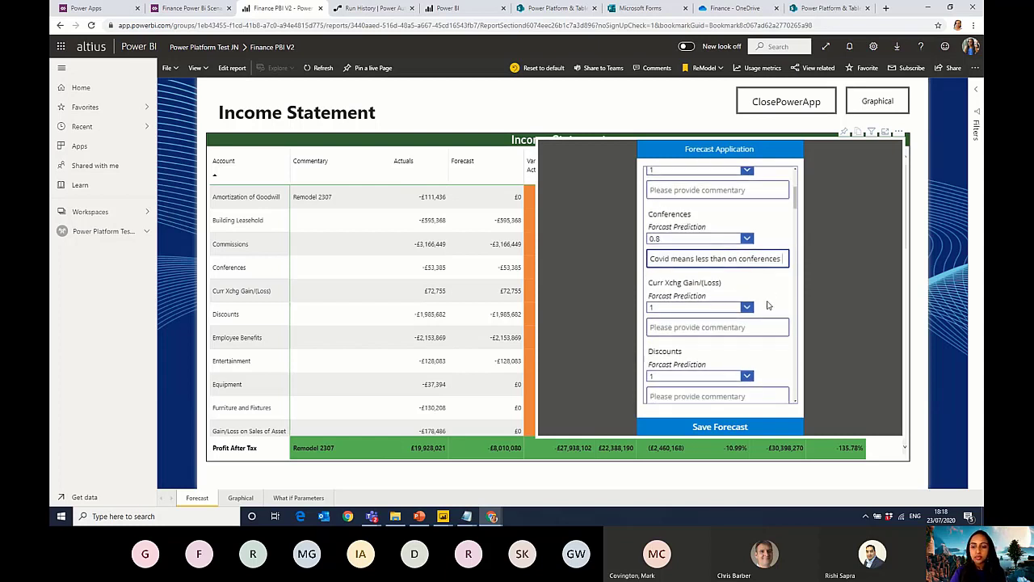
pyautogui.scroll(-5, 767, 305)
pyautogui.scroll(-6, 768, 306)
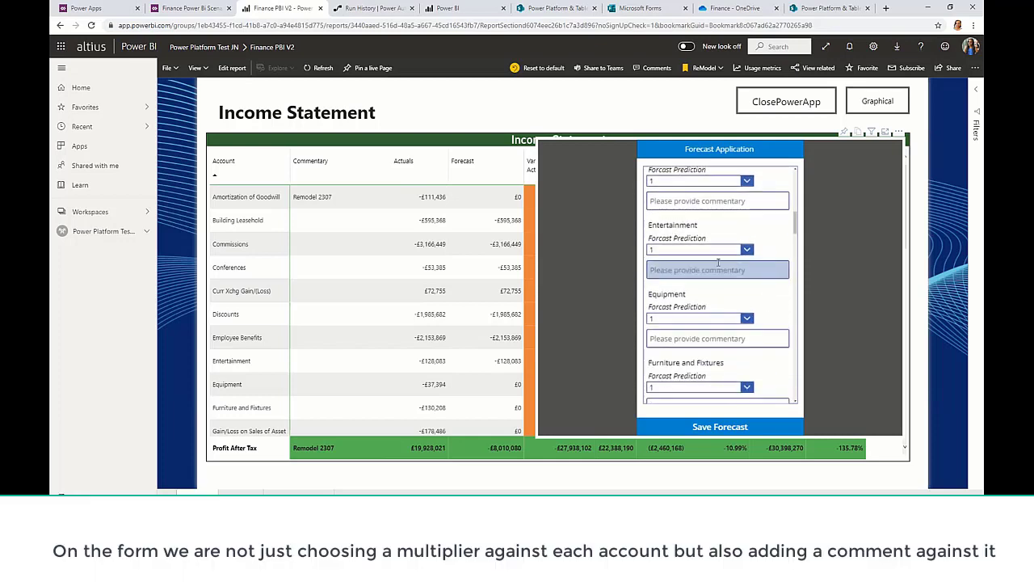
pyautogui.click(712, 250)
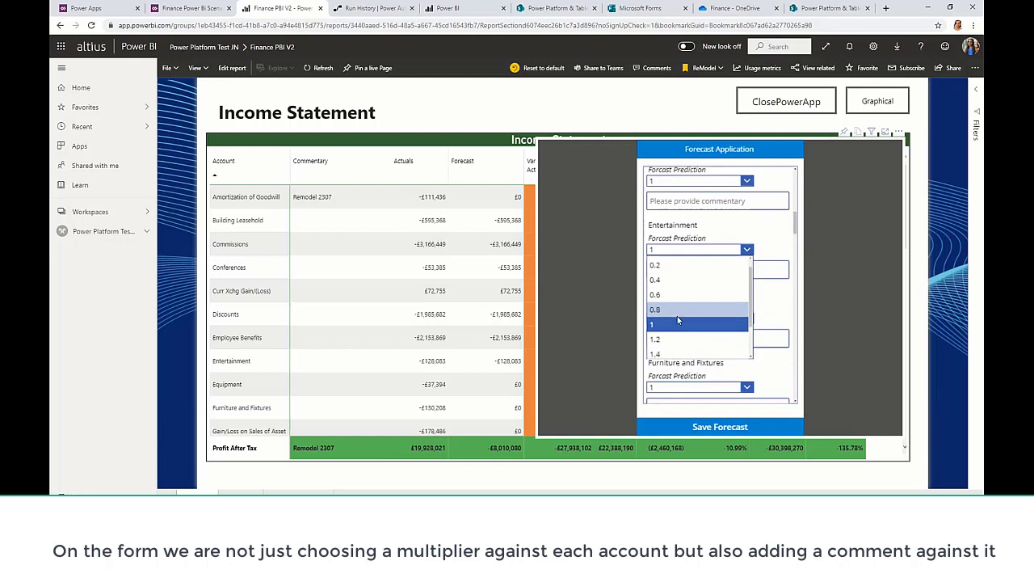
pyautogui.click(676, 339)
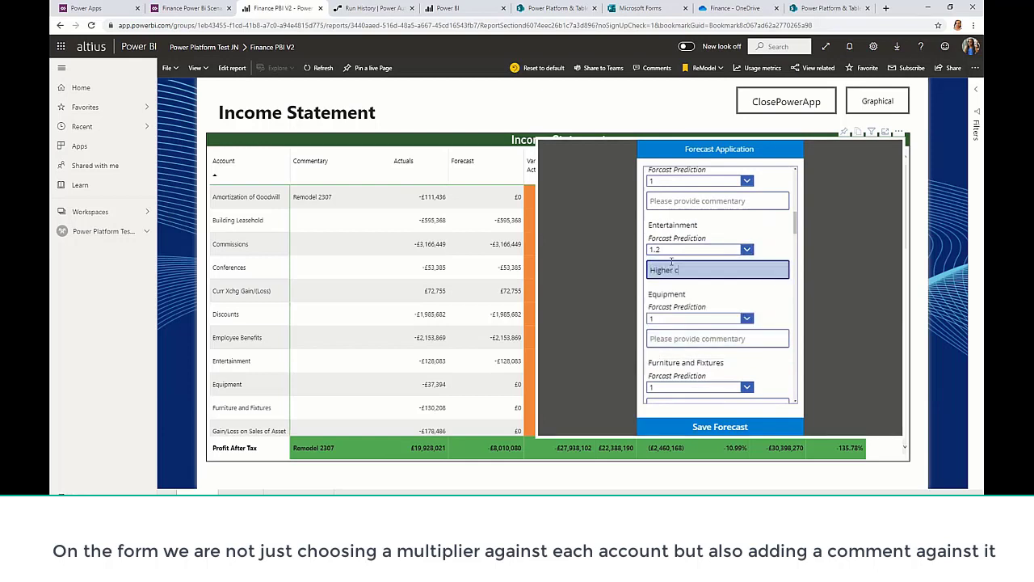
pyautogui.write('Higher costs from')
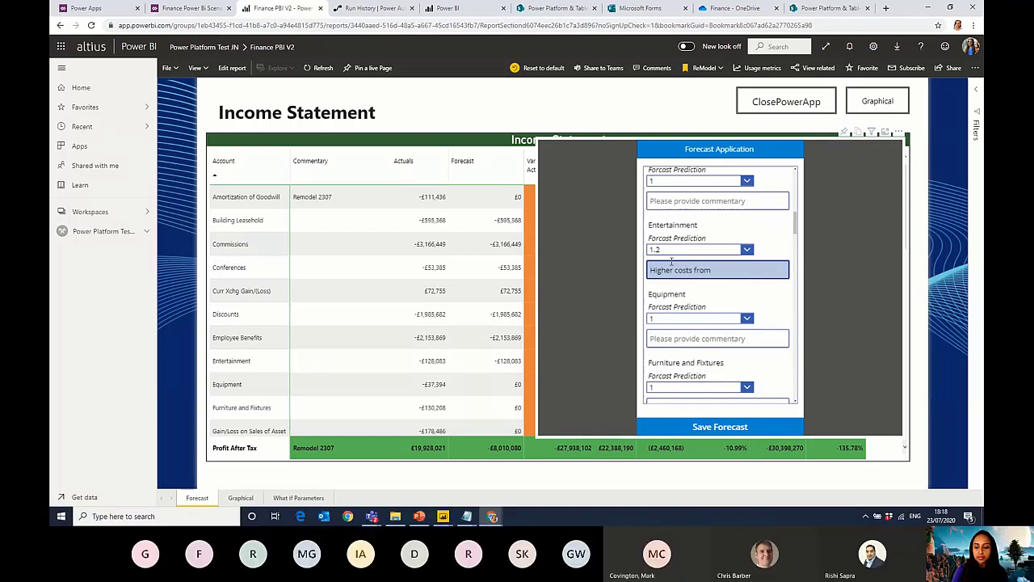
pyautogui.write('s suppliers')
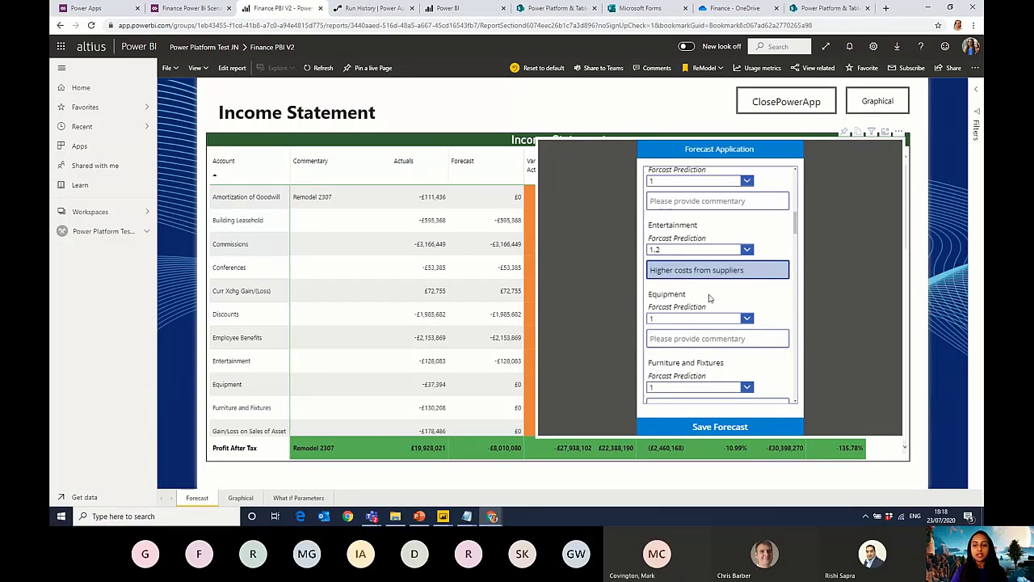
# Set the Furniture and Fixtures forecast prediction to 0.8 with the commentary "Bulk buy discounts"
pyautogui.scroll(-3, 695, 283)
pyautogui.scroll(-3, 718, 306)
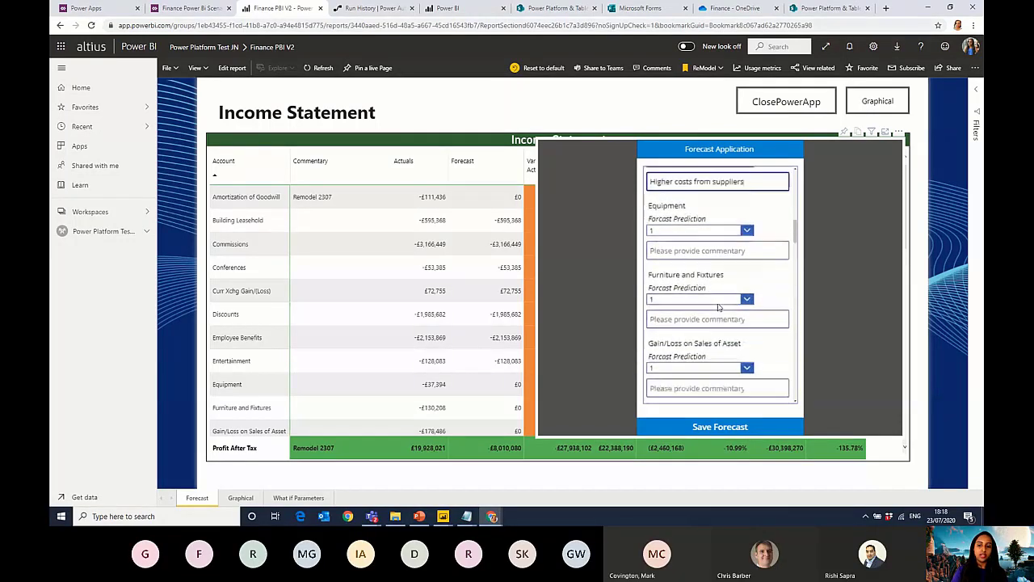
pyautogui.click(691, 251)
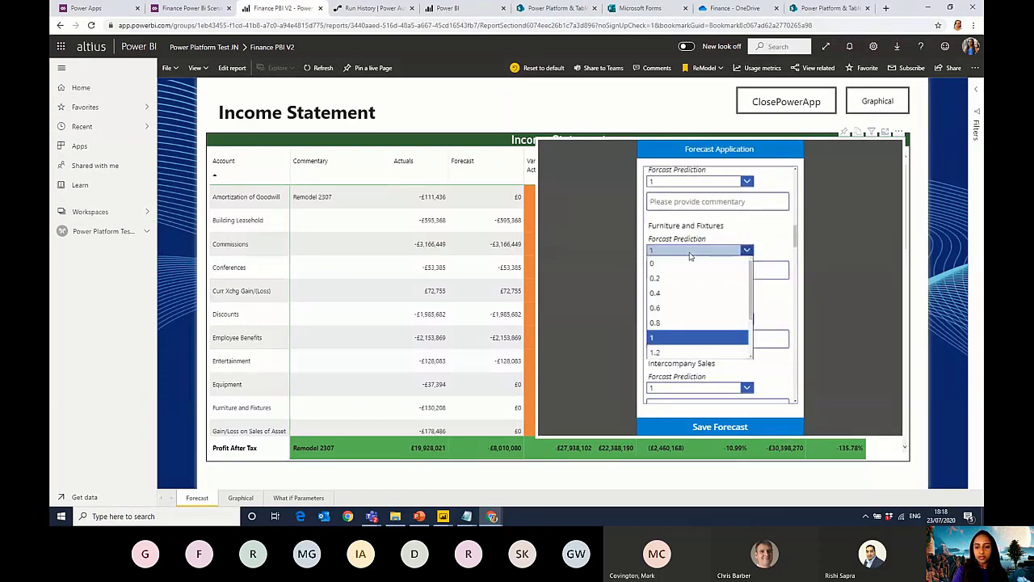
pyautogui.click(675, 323)
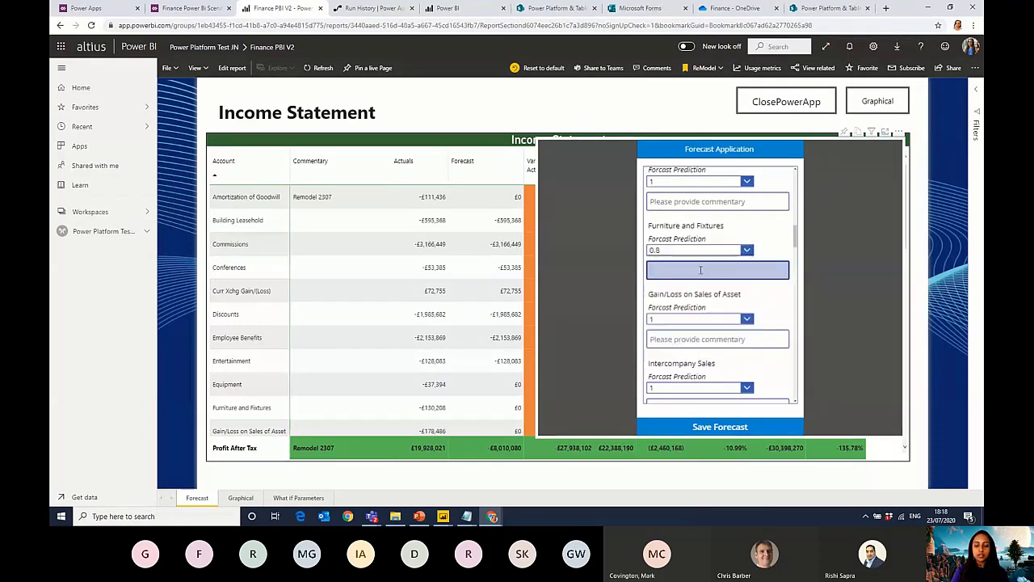
pyautogui.write('Bulk buy')
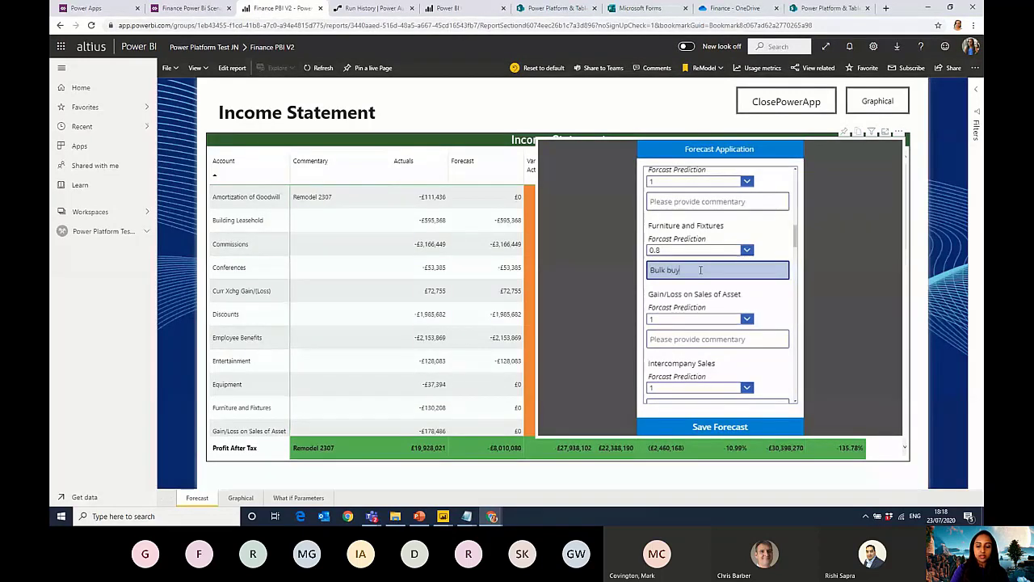
pyautogui.write(' discounts')
# Review the remaining accounts in the form and save the forecast
pyautogui.scroll(-2, 776, 311)
pyautogui.scroll(-3, 775, 311)
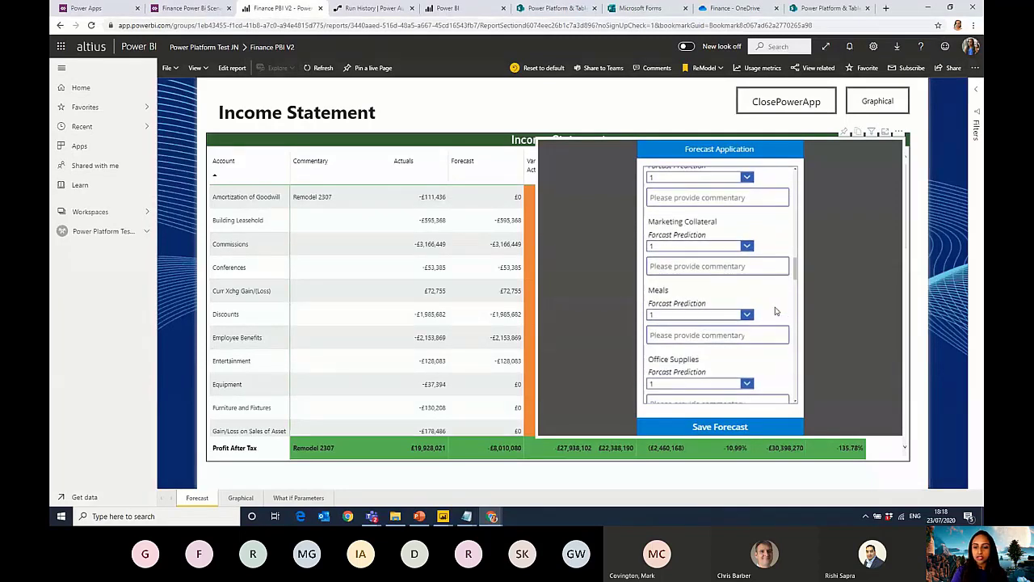
pyautogui.scroll(-1, 776, 312)
pyautogui.click(725, 427)
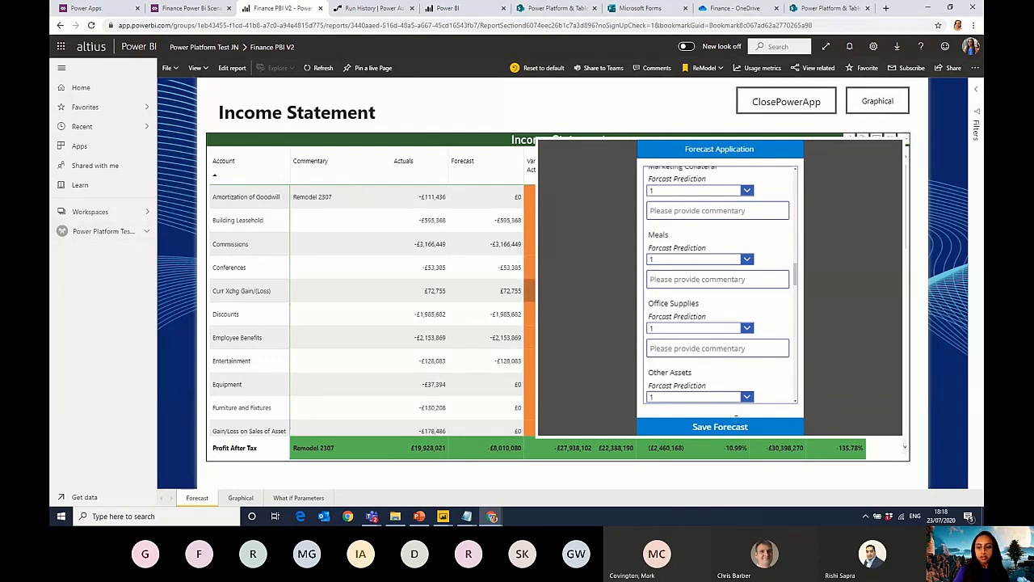
# View the RefreshFinanceDataset flow run in Power Automate and return to the Finance PBI V2 report
pyautogui.click(352, 10)
pyautogui.click(271, 9)
pyautogui.click(350, 10)
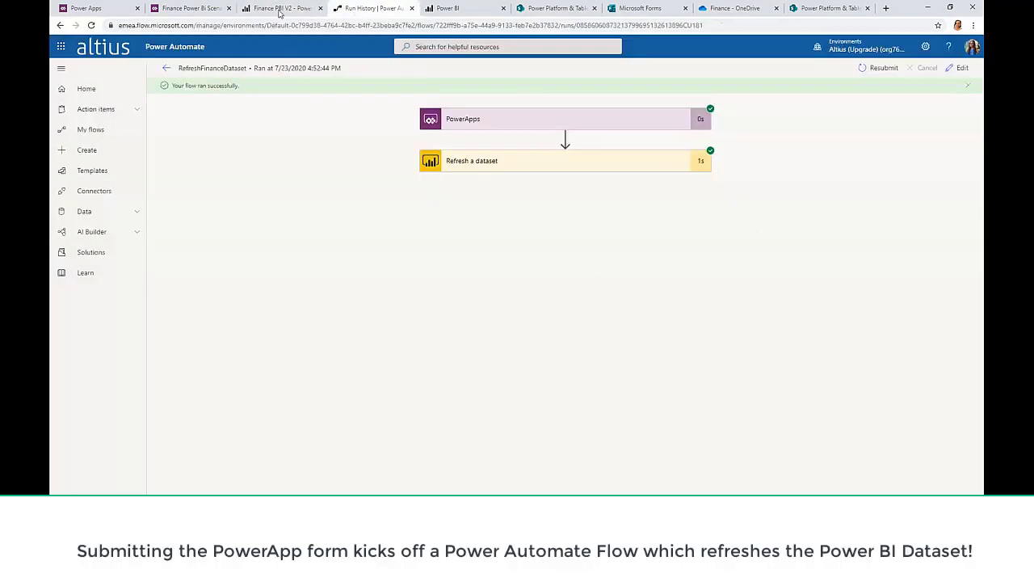
pyautogui.click(279, 10)
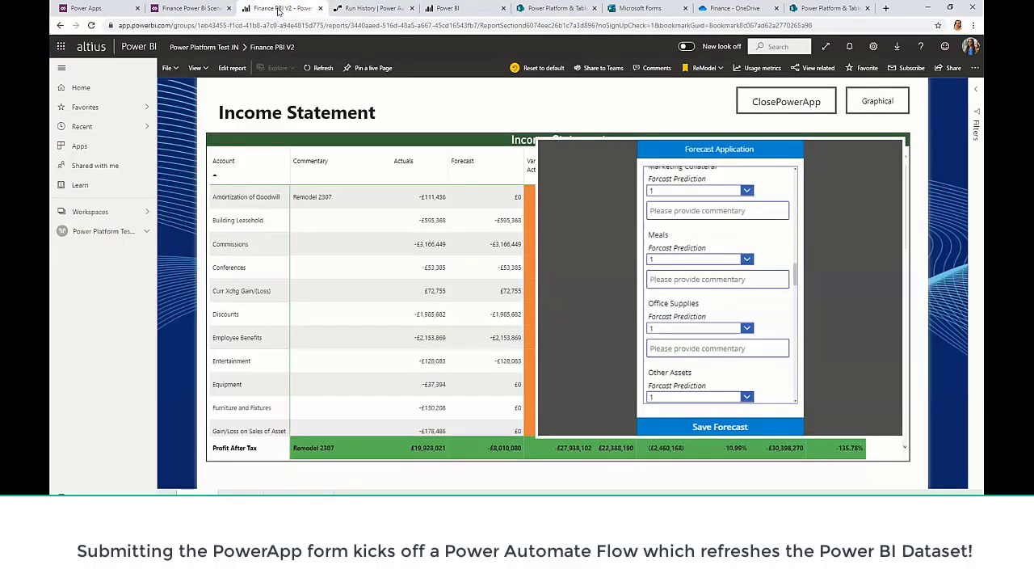
# Open the settings of the Finance PBI V2 dataset from the workspace and examine its refresh history, reloading it once
pyautogui.click(146, 233)
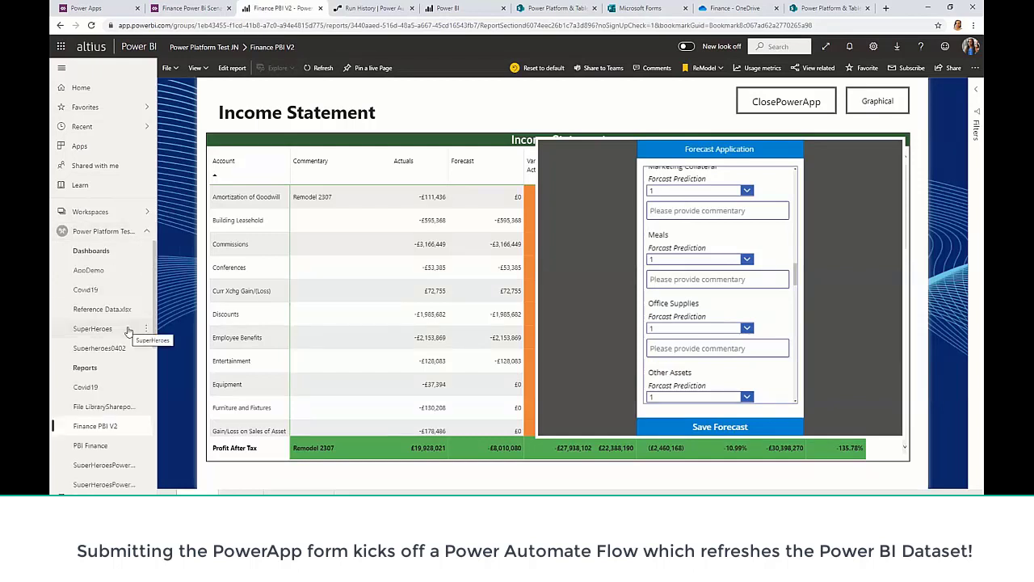
pyautogui.scroll(-4, 128, 331)
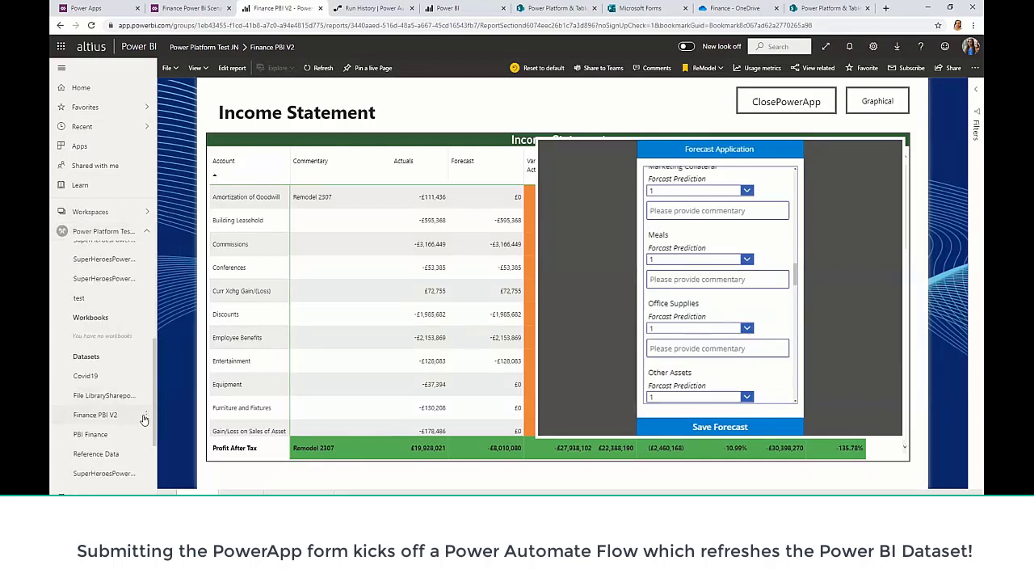
pyautogui.click(145, 414)
pyautogui.click(193, 327)
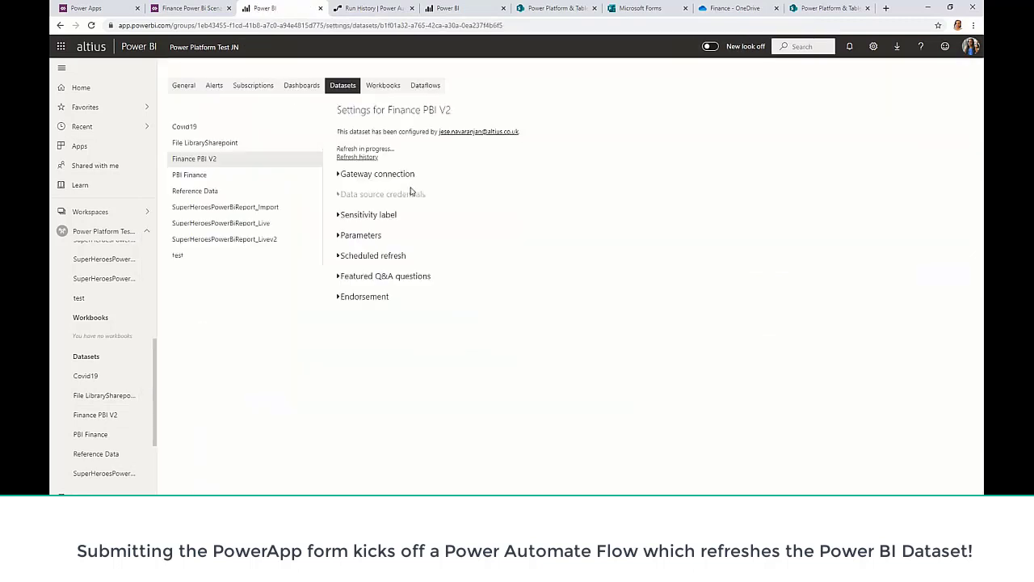
pyautogui.click(363, 159)
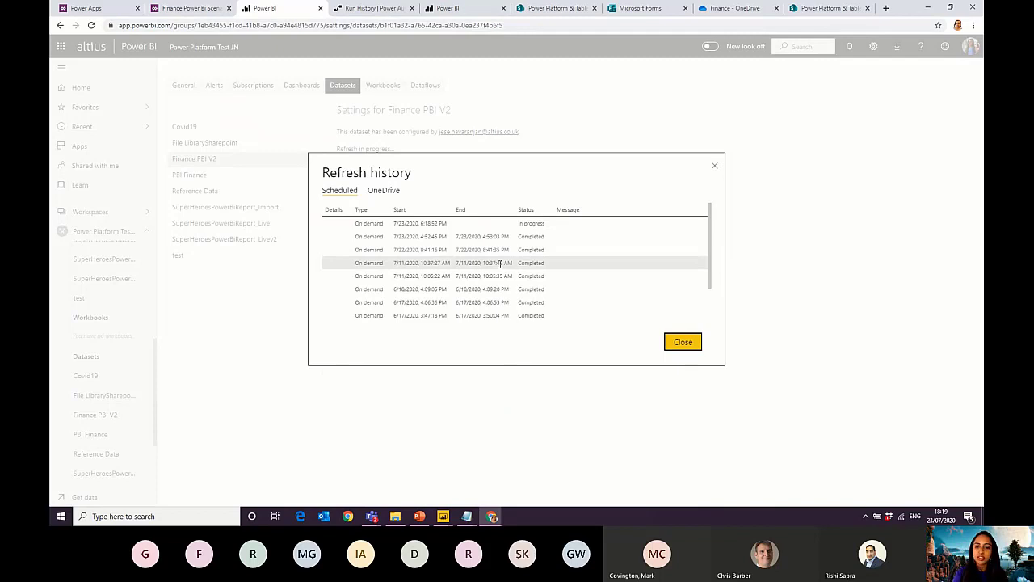
pyautogui.click(714, 165)
pyautogui.click(370, 158)
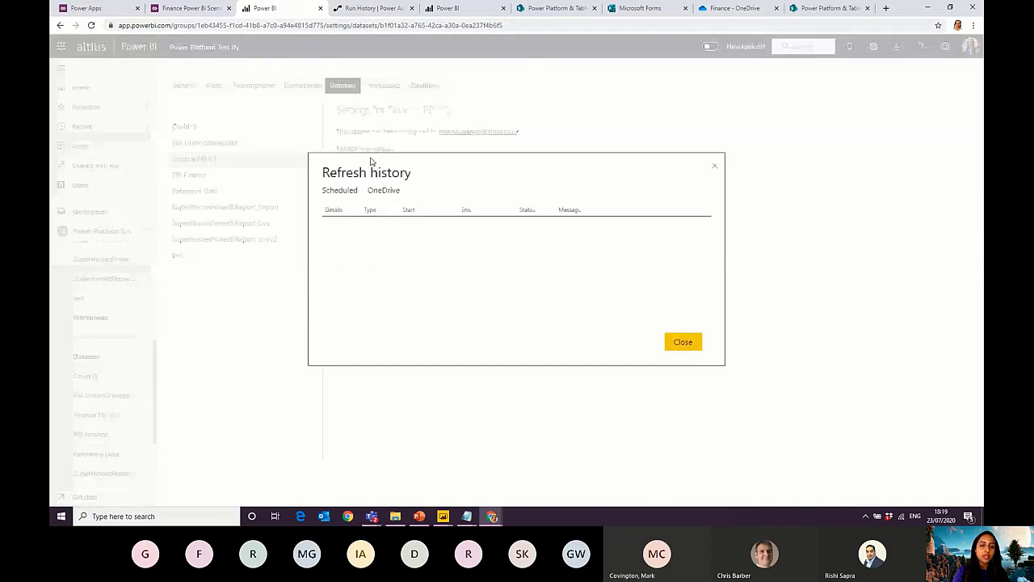
pyautogui.click(715, 164)
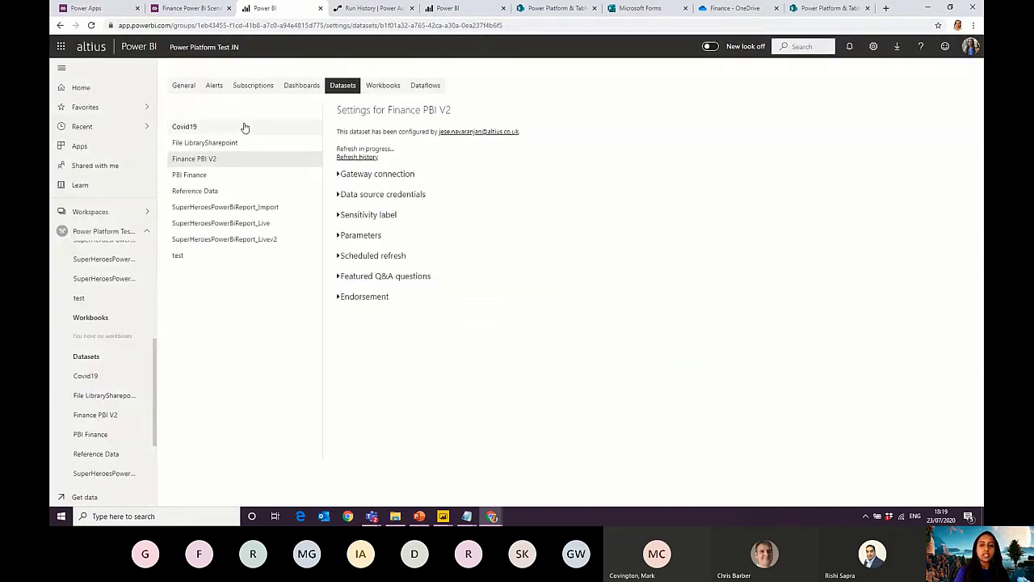
# Reopen the Finance PBI V2 report from the recent items and view its Graphical page
pyautogui.click(102, 127)
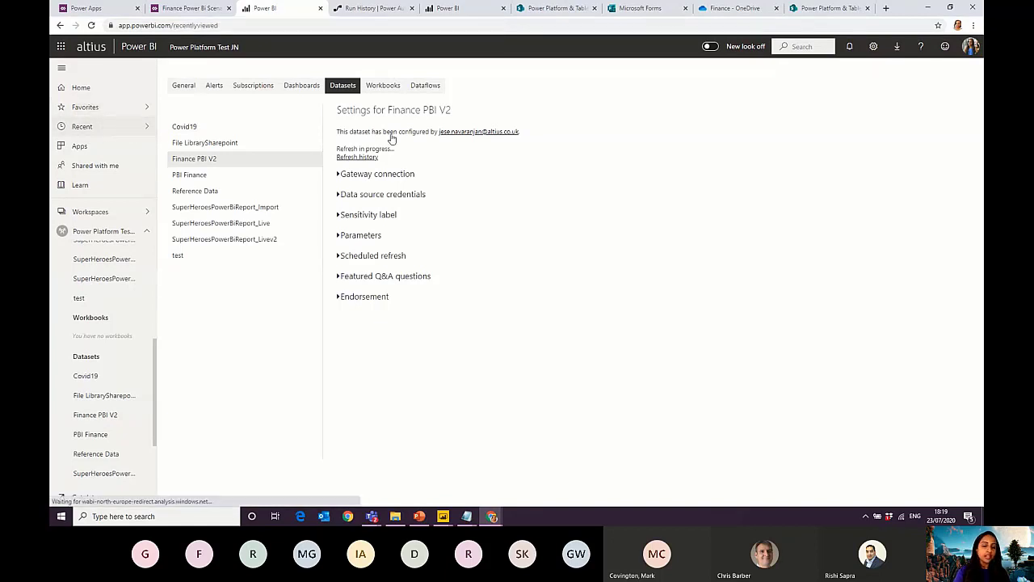
pyautogui.click(243, 128)
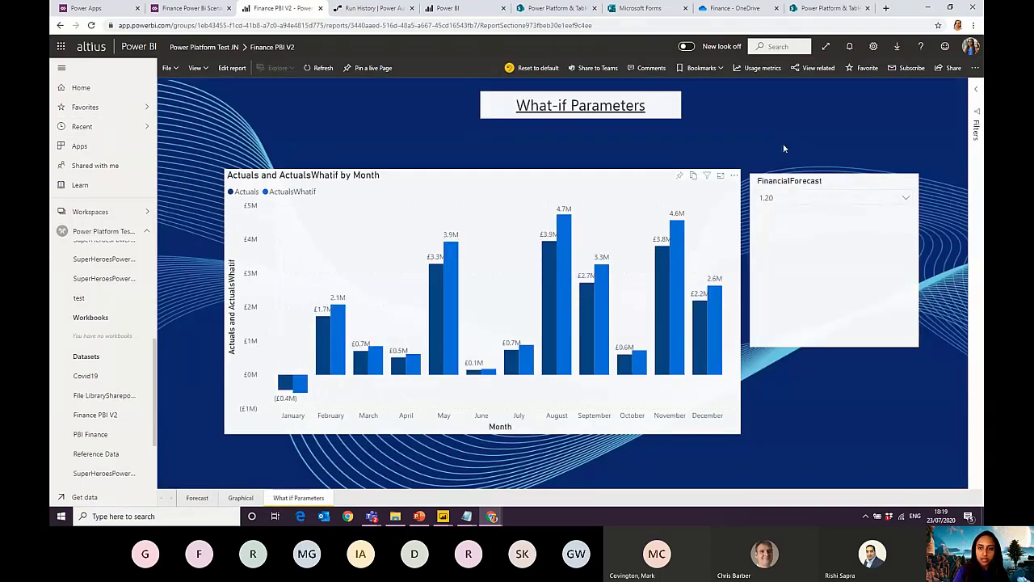
pyautogui.click(241, 498)
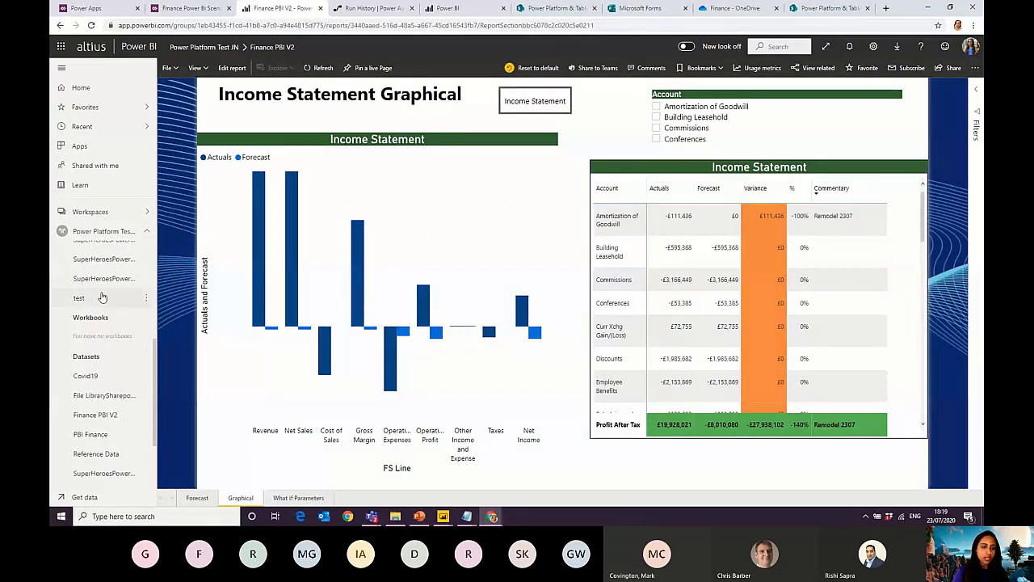
# Return to the Finance PBI V2 dataset settings and compare start and end times of earlier refreshes in the refresh history
pyautogui.click(146, 414)
pyautogui.click(172, 326)
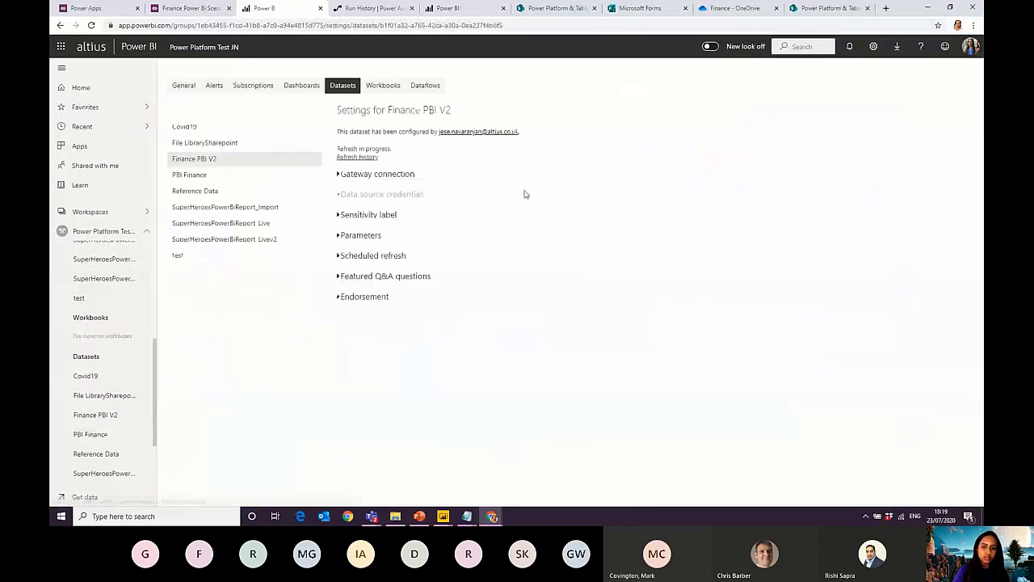
pyautogui.click(353, 159)
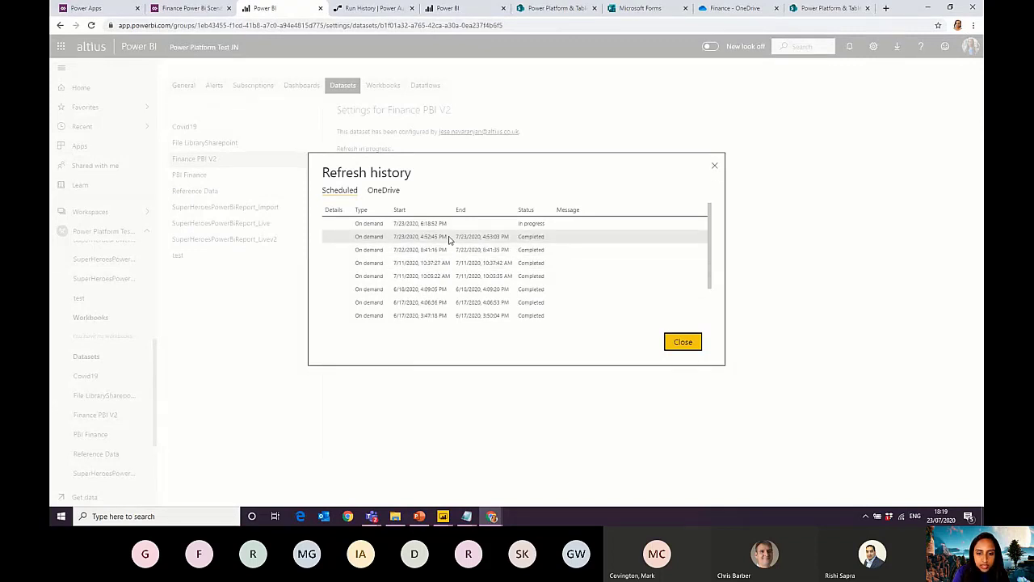
pyautogui.moveTo(431, 237); pyautogui.dragTo(505, 238)
pyautogui.moveTo(427, 237); pyautogui.dragTo(511, 237)
pyautogui.moveTo(419, 250); pyautogui.dragTo(527, 263)
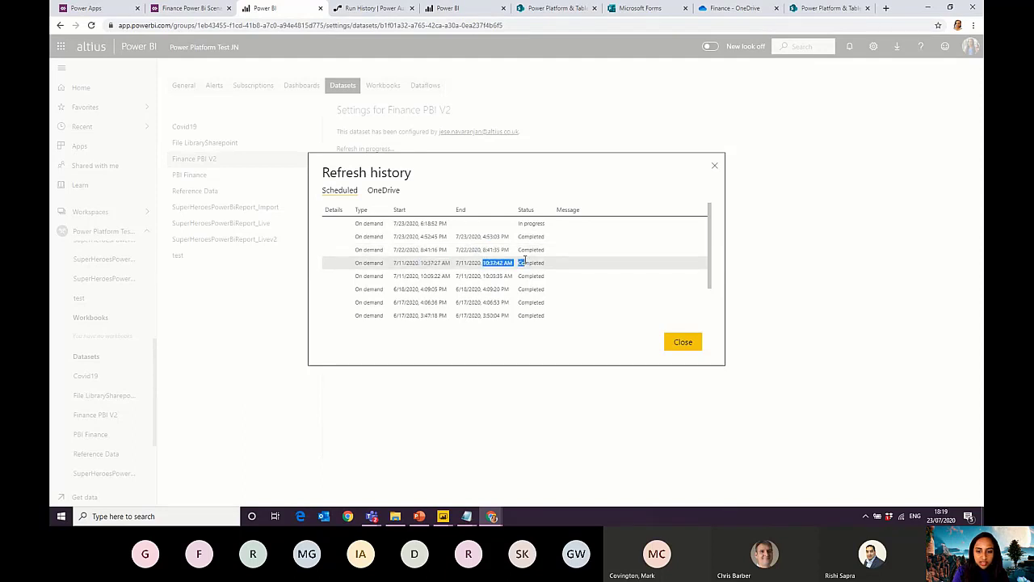
pyautogui.click(714, 167)
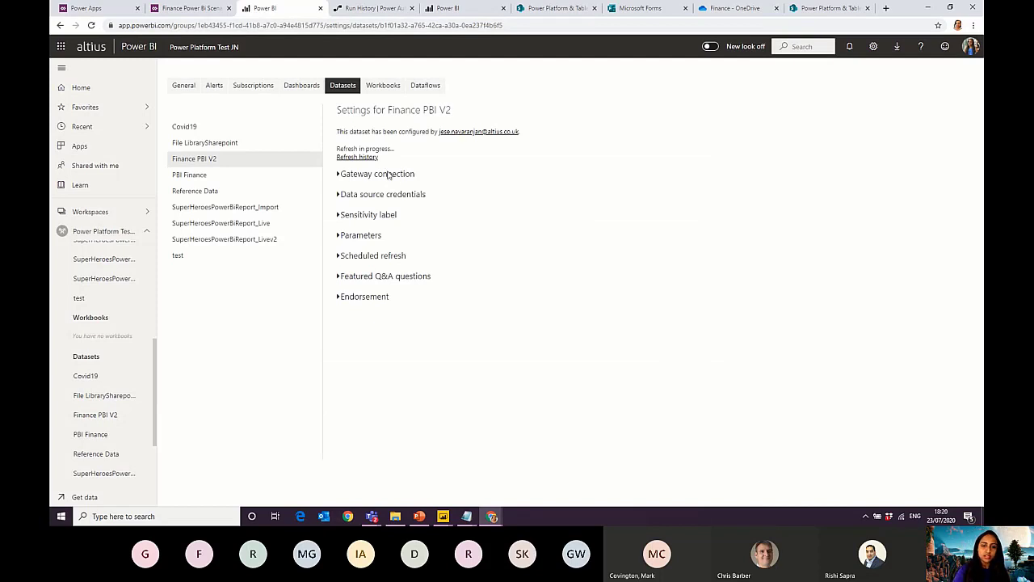
# Recheck the latest refresh's status in the dataset's refresh history two more times
pyautogui.click(357, 157)
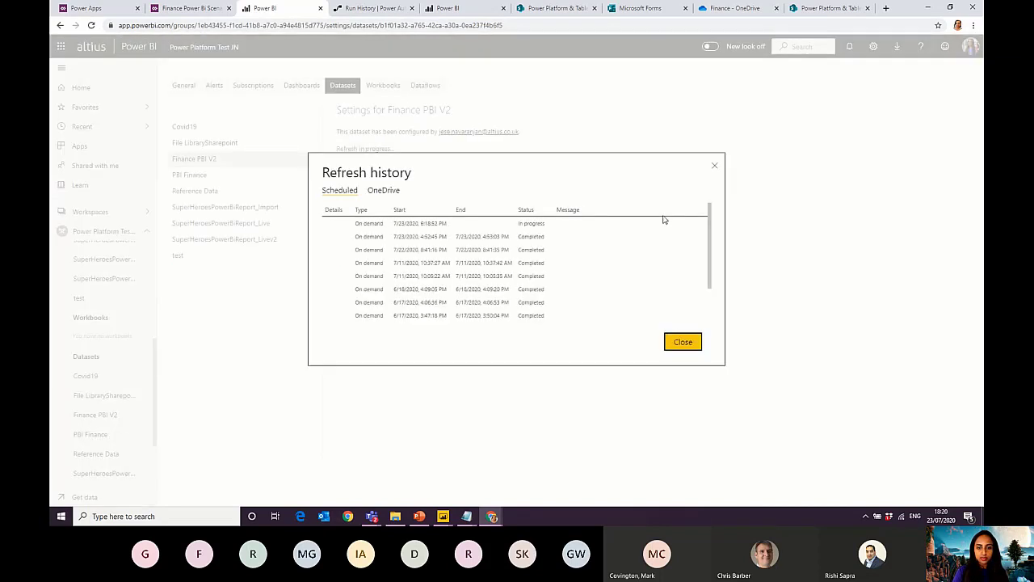
pyautogui.click(718, 168)
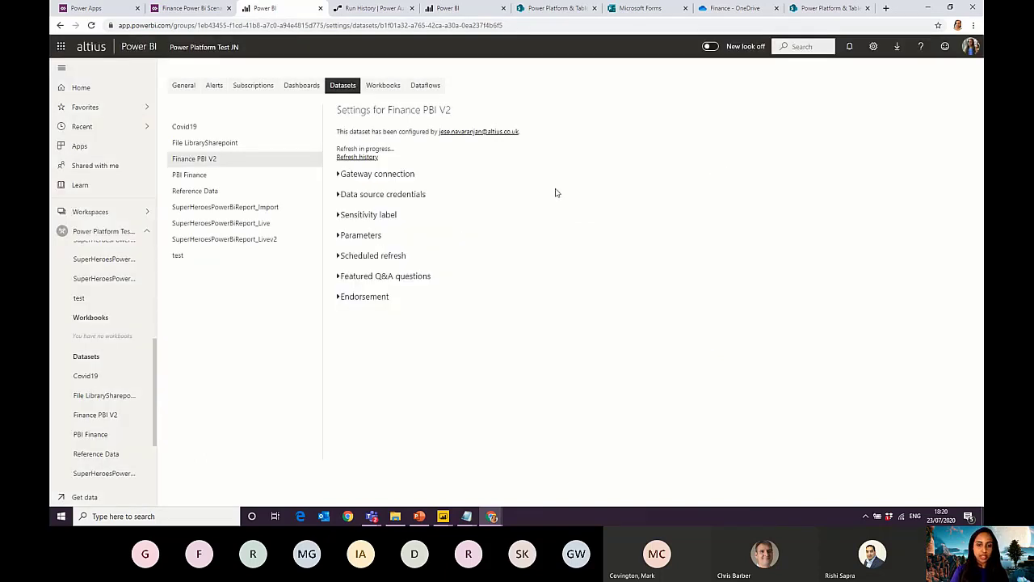
pyautogui.click(365, 158)
pyautogui.click(716, 167)
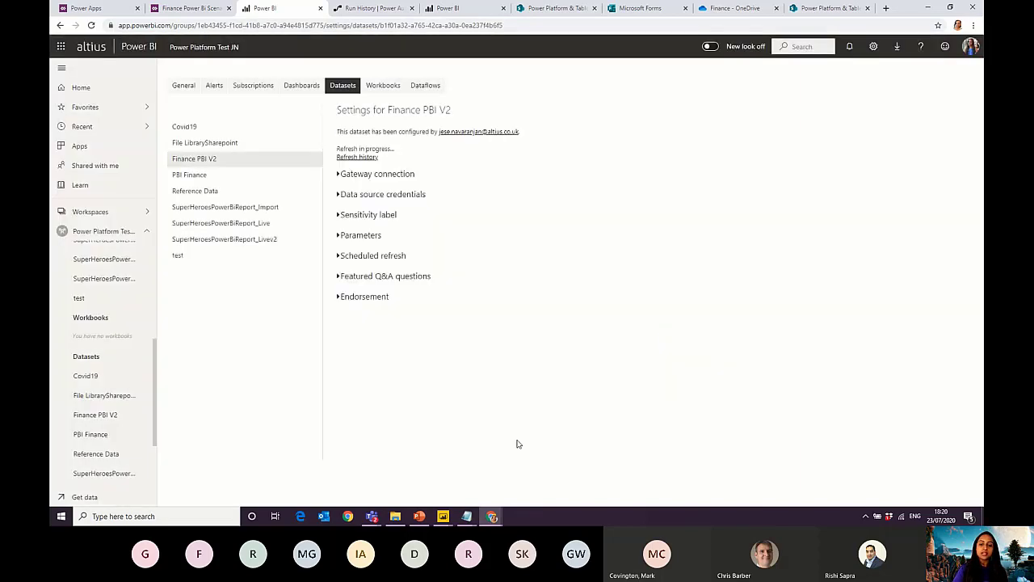
# Switch to PowerPoint and present the Power Platform – User Journey and Sharepoint slides, then end the slide show
pyautogui.click(421, 517)
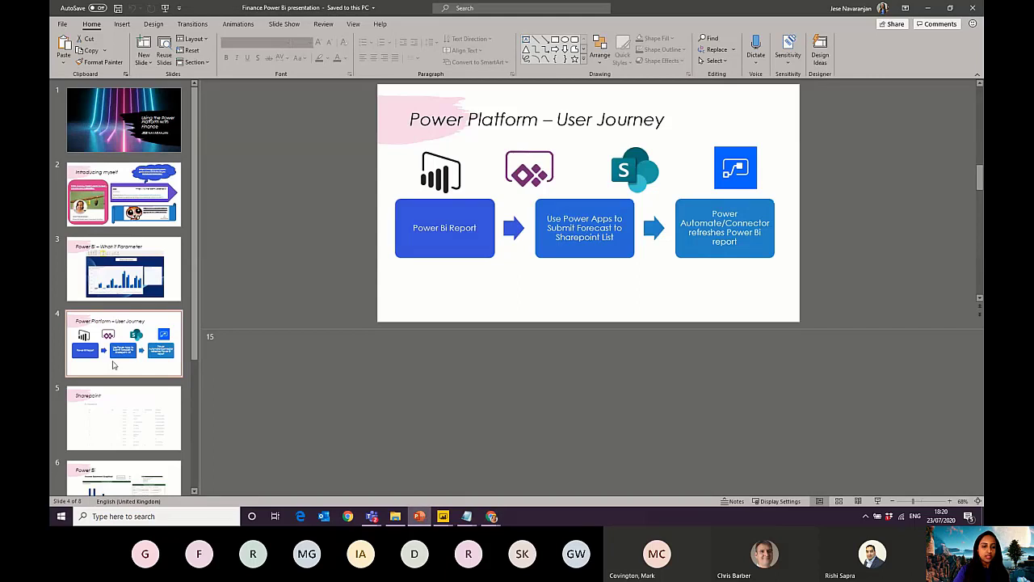
pyautogui.click(879, 502)
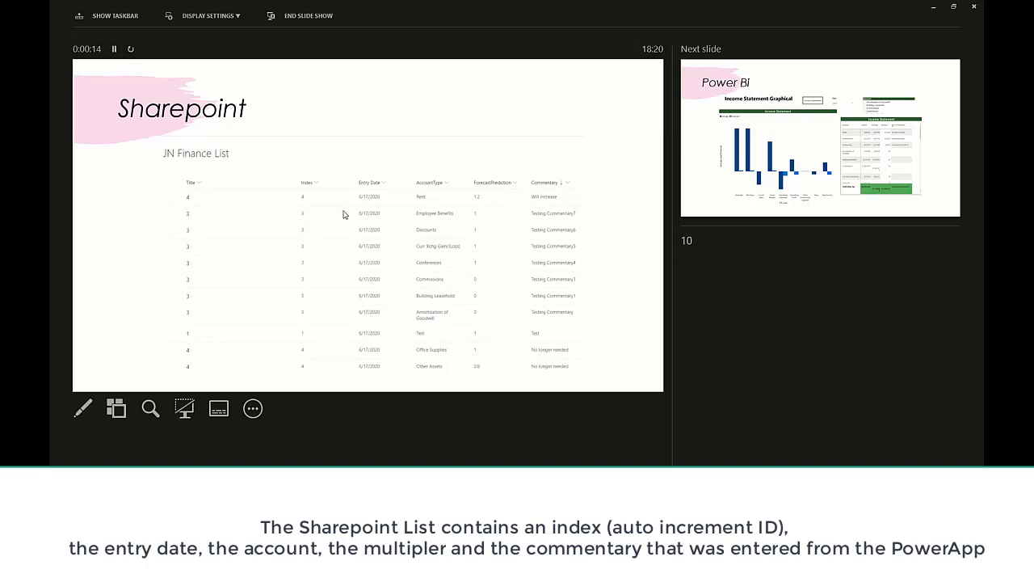
pyautogui.press('Escape')
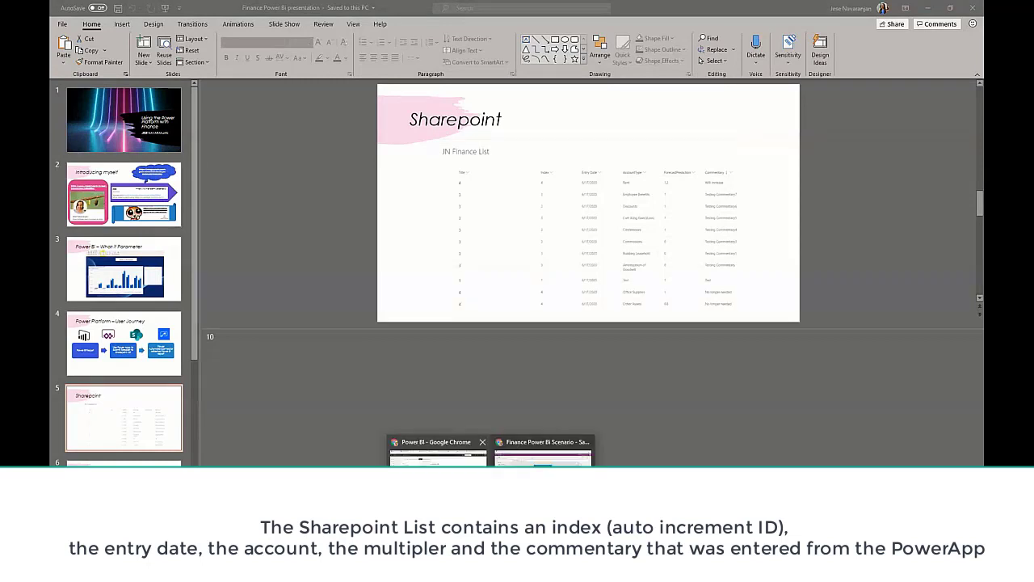
# Switch to Chrome, sort the JN Finance List in SharePoint by Index in descending order and select the Conferences entry
pyautogui.click(439, 450)
pyautogui.click(558, 9)
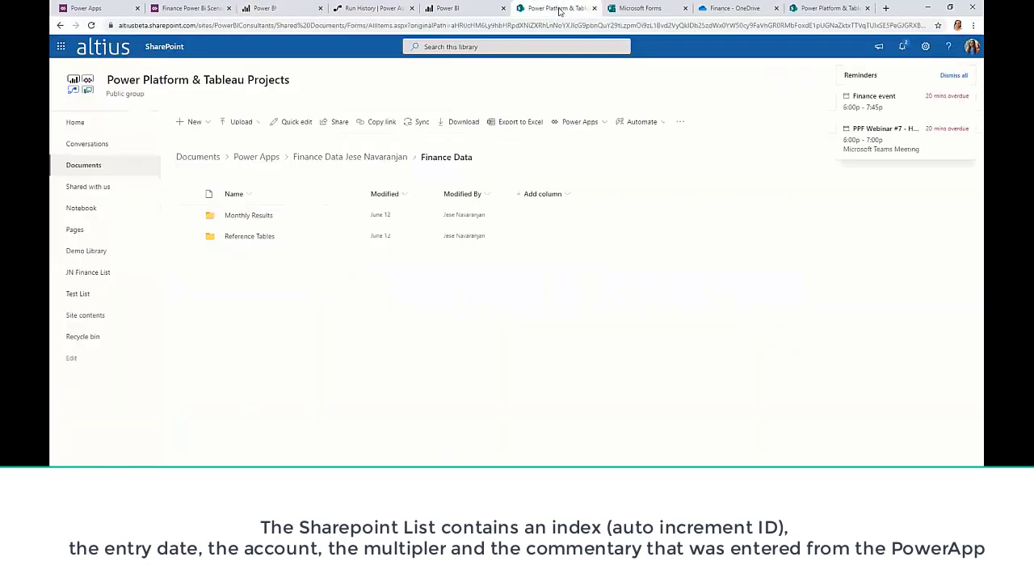
pyautogui.click(738, 9)
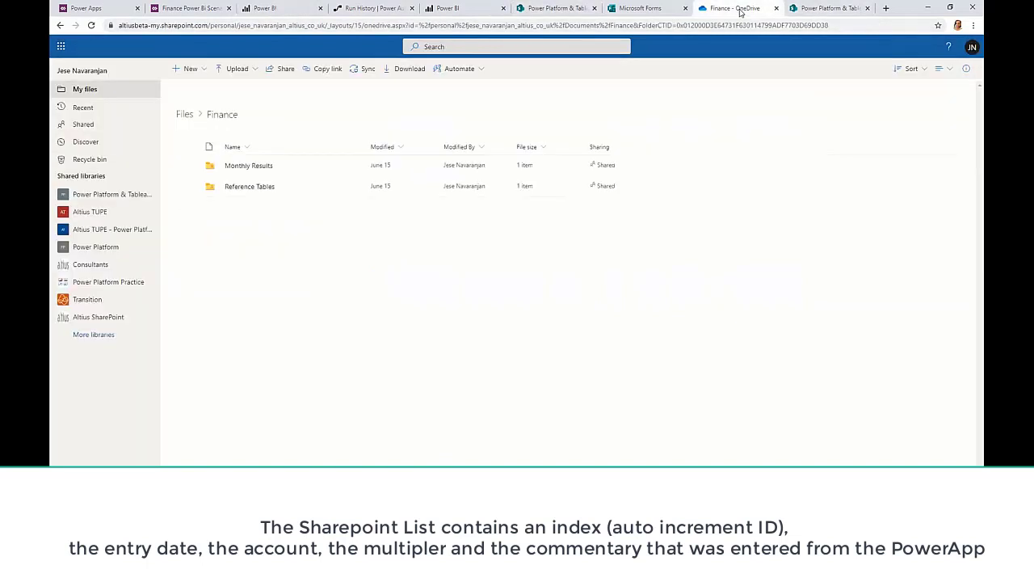
pyautogui.click(809, 9)
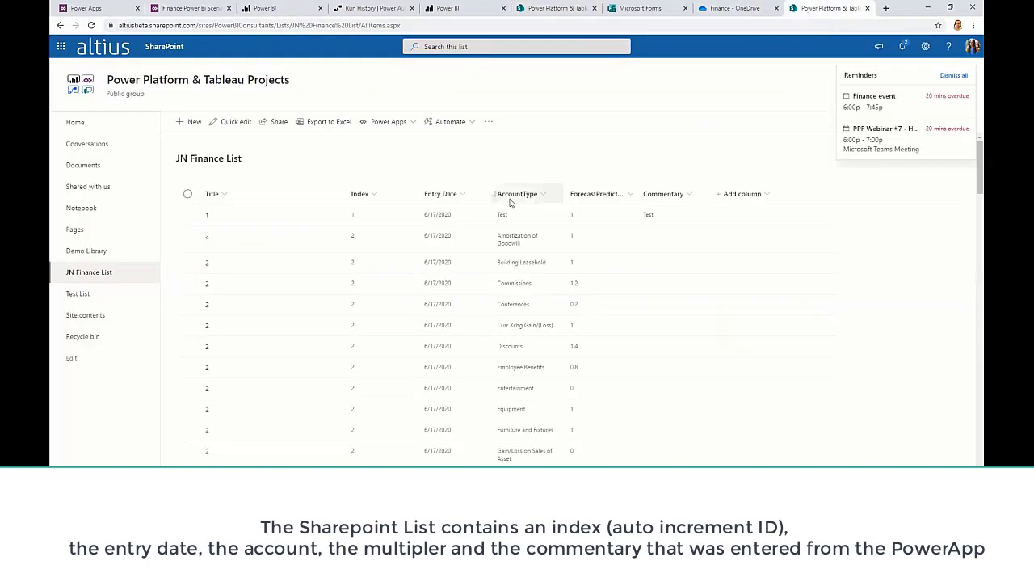
pyautogui.click(373, 197)
pyautogui.click(384, 230)
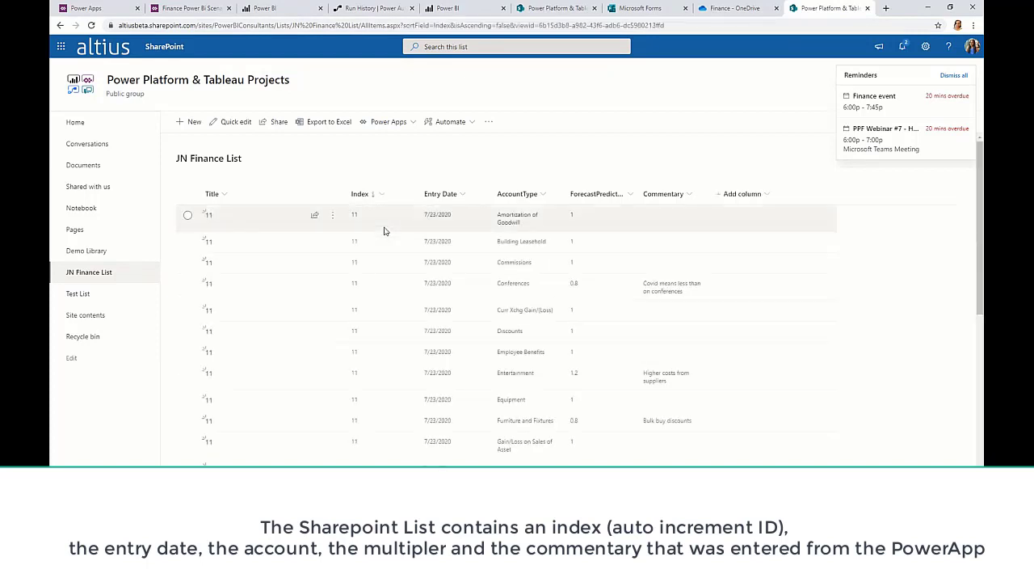
pyautogui.click(671, 288)
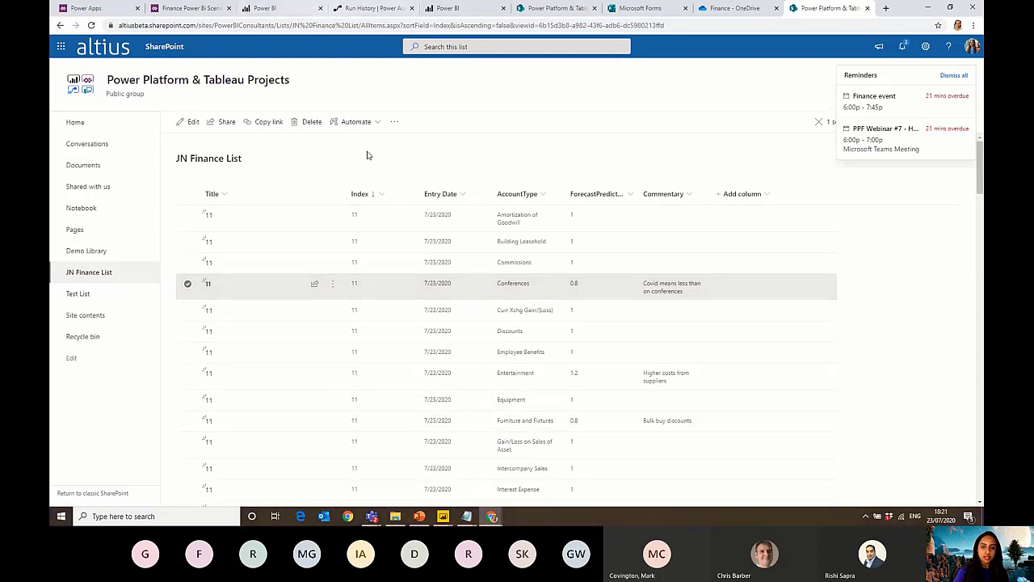
# Check the Finance PBI V2 dataset's refresh history in the Power BI service once more and close it
pyautogui.click(267, 8)
pyautogui.click(364, 158)
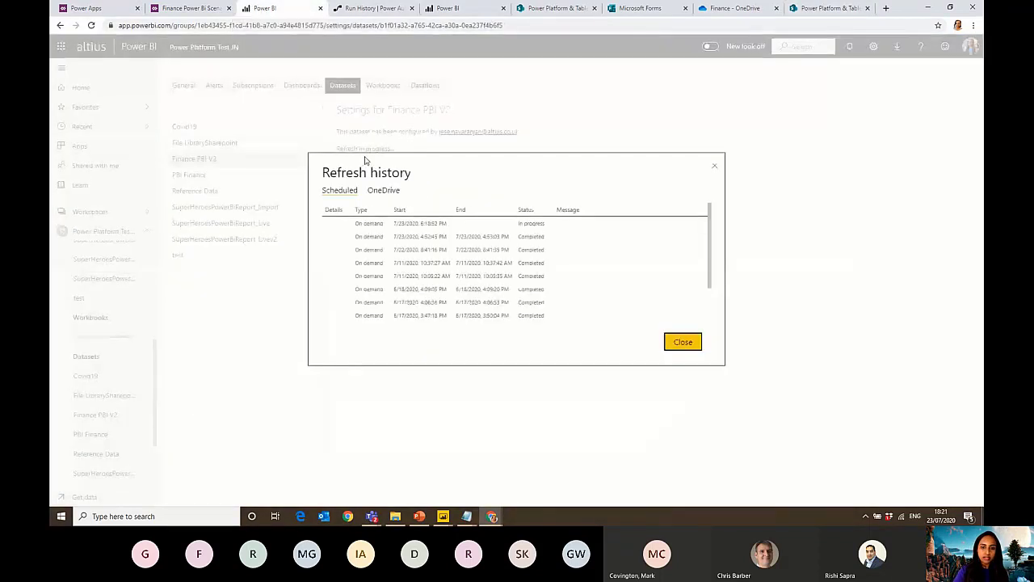
pyautogui.click(715, 170)
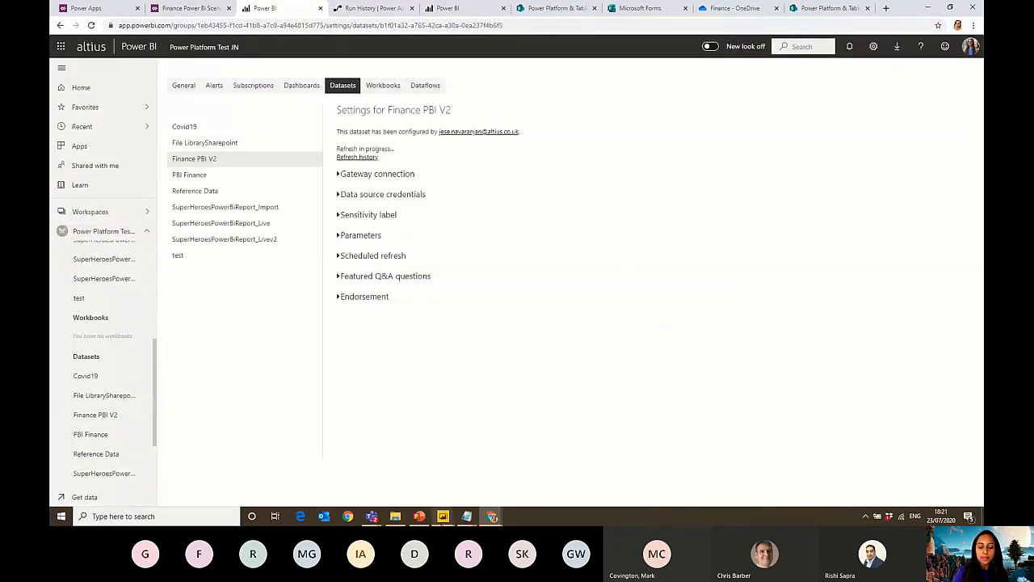
# Switch to the Finance PBI V2 report in Power BI Desktop, add a PowerApps visual to Page 3 and enlarge it
pyautogui.moveTo(443, 520)
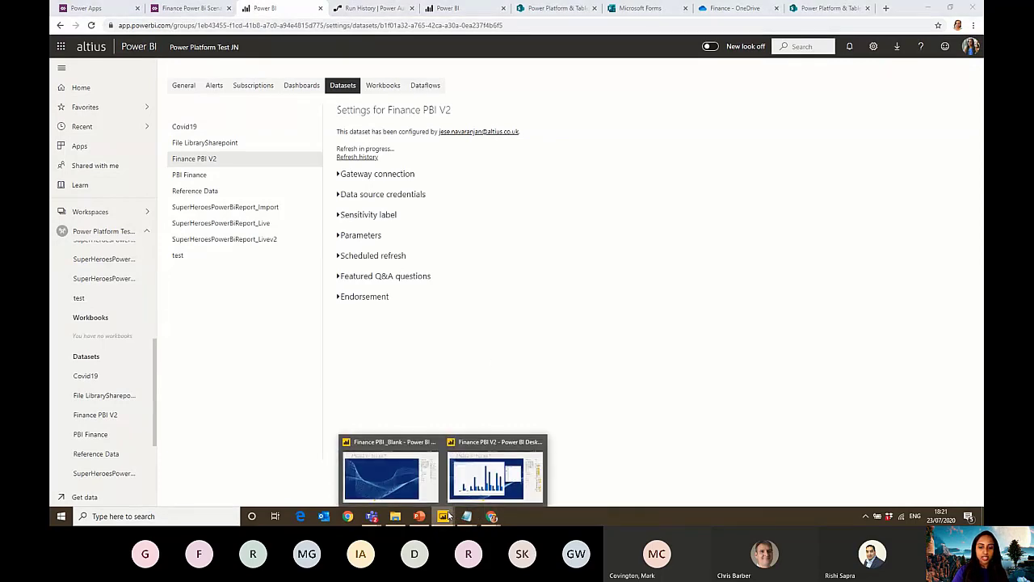
pyautogui.click(485, 466)
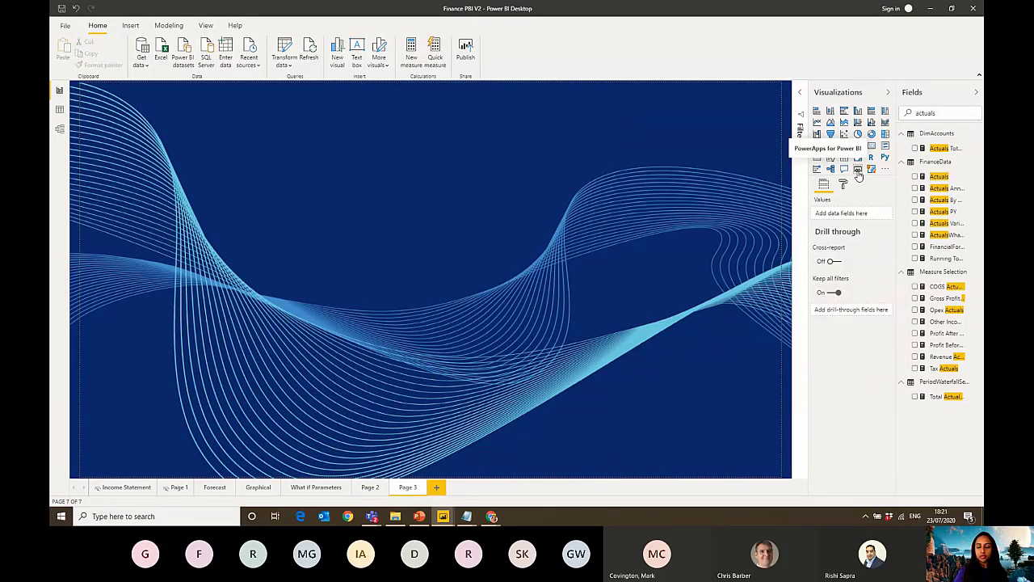
pyautogui.click(858, 170)
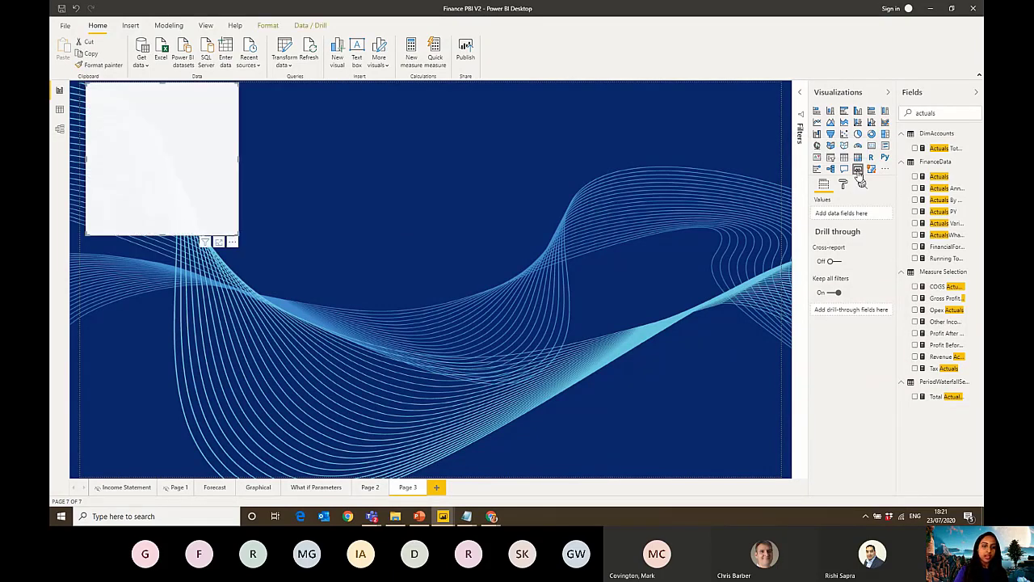
pyautogui.moveTo(246, 237); pyautogui.dragTo(447, 406)
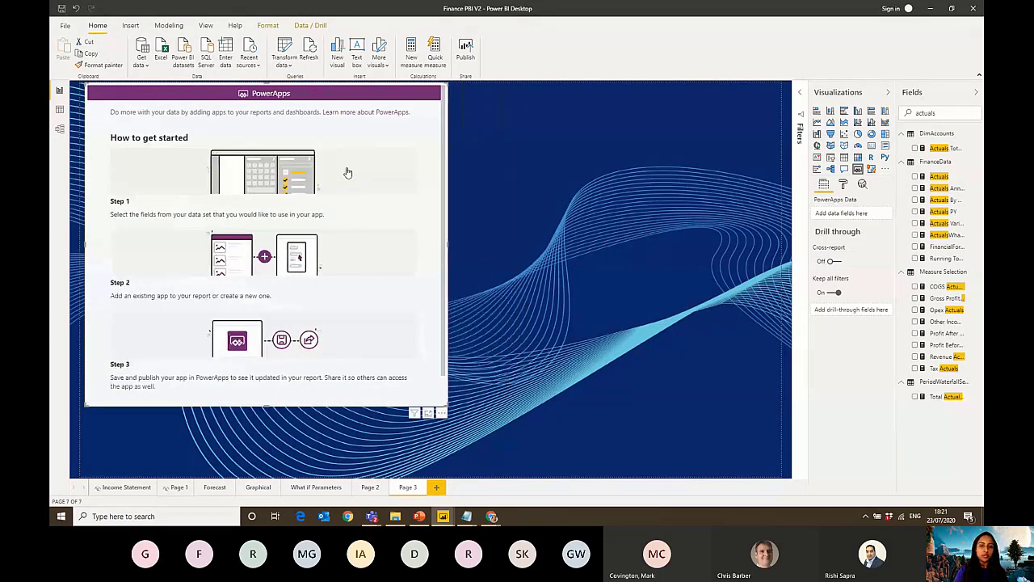
# Clear the field search and add the Account field from DimAccounts to the PowerApps visual's data
pyautogui.doubleClick(952, 113)
pyautogui.press('BackSpace')
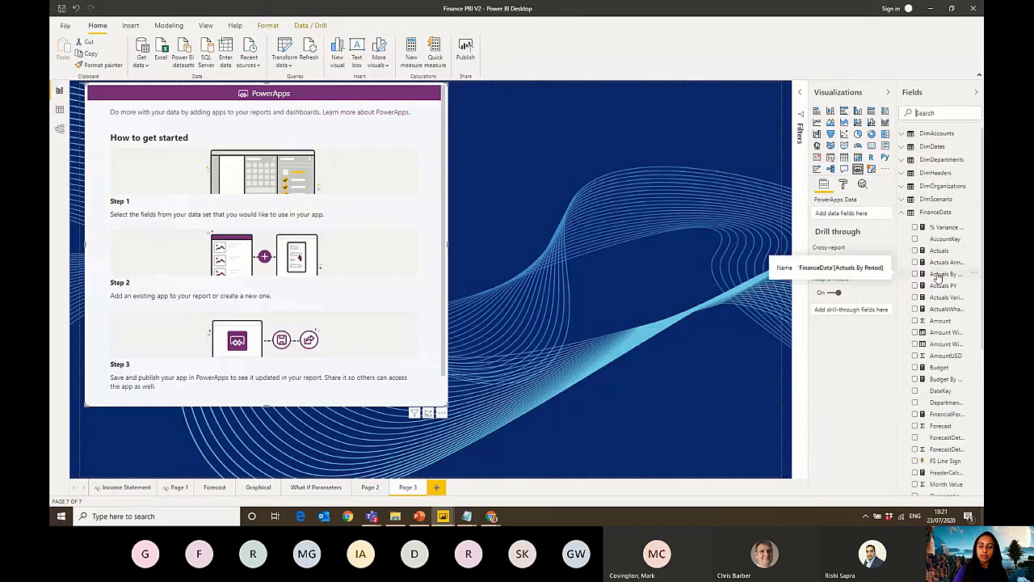
pyautogui.moveTo(944, 279)
pyautogui.mouseDown()
pyautogui.moveTo(866, 222)
pyautogui.moveTo(940, 279)
pyautogui.mouseUp()
pyautogui.click(903, 213)
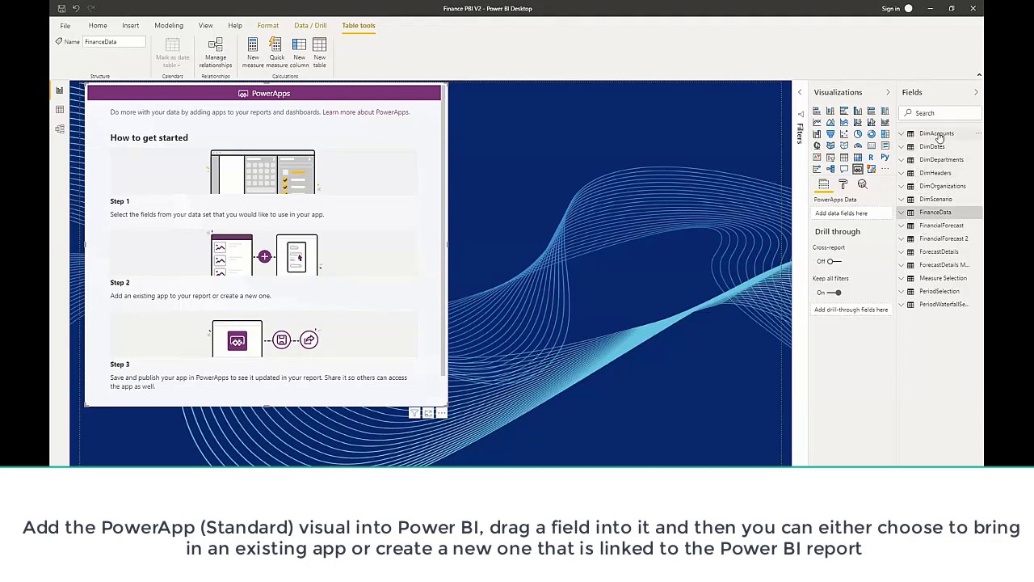
pyautogui.click(903, 135)
pyautogui.moveTo(941, 148); pyautogui.dragTo(859, 213)
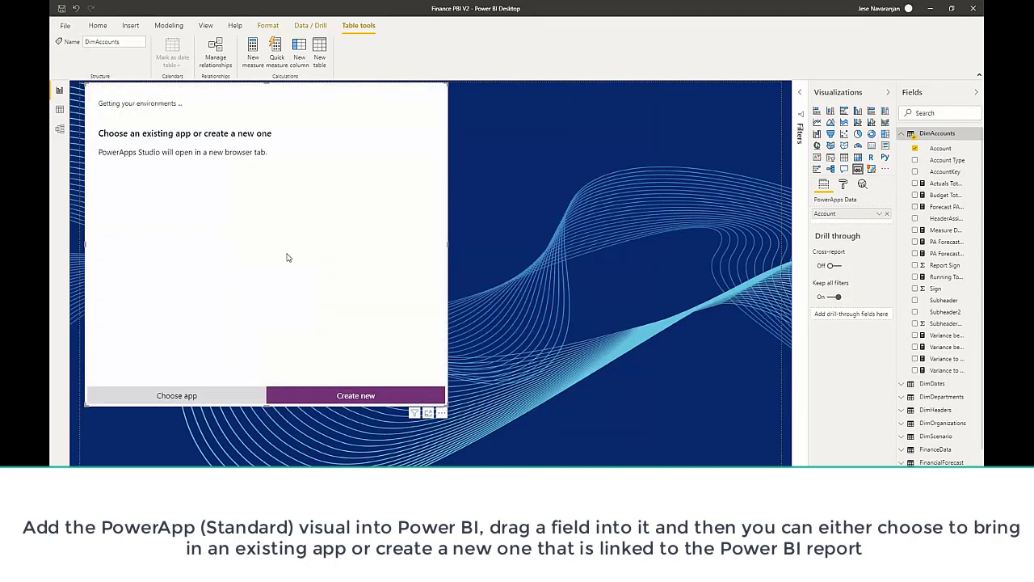
# Create a new app from the PowerApps visual, open it in PowerApps Studio and delete its default account gallery
pyautogui.click(367, 396)
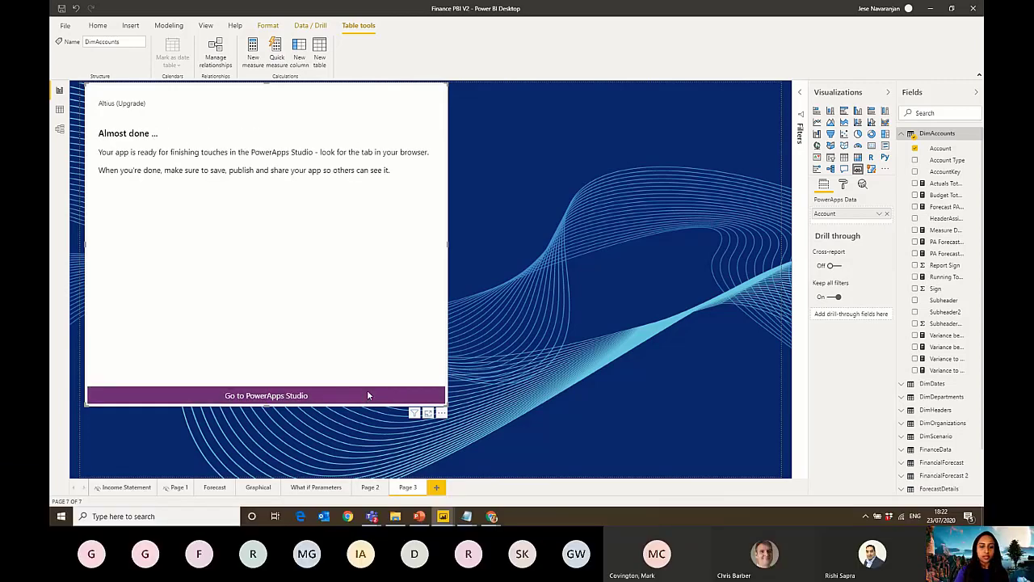
pyautogui.click(367, 395)
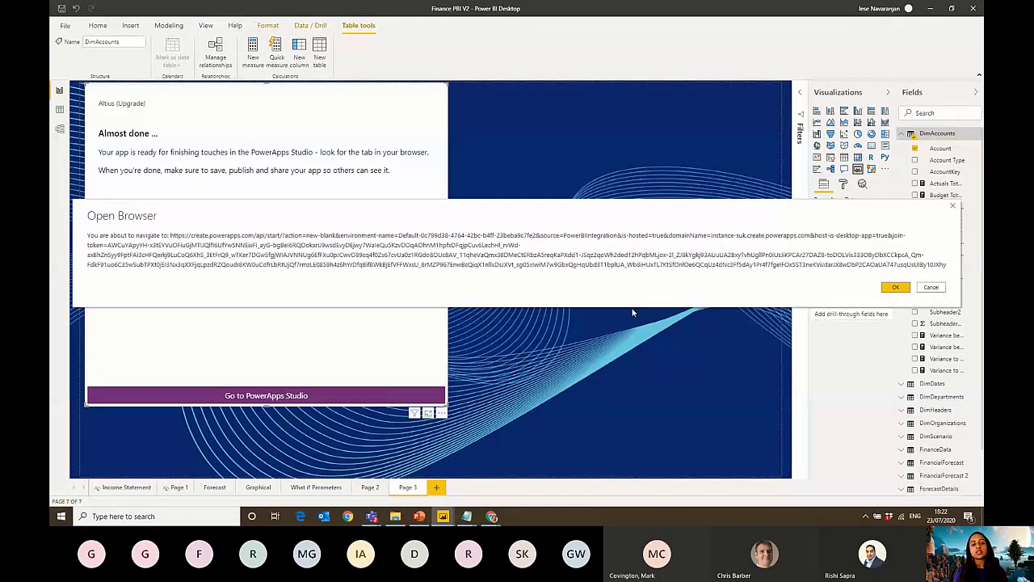
pyautogui.click(888, 291)
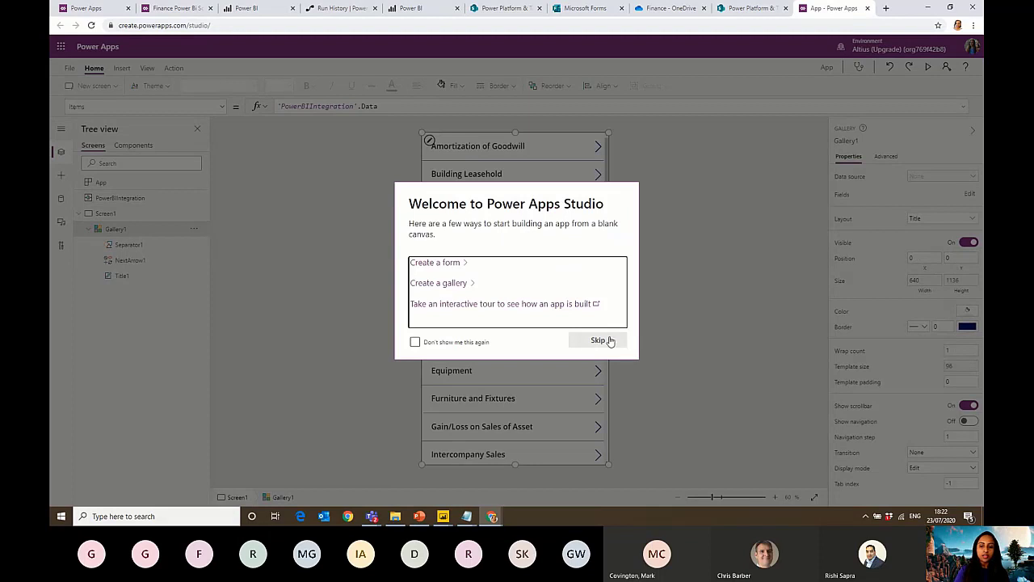
pyautogui.click(609, 340)
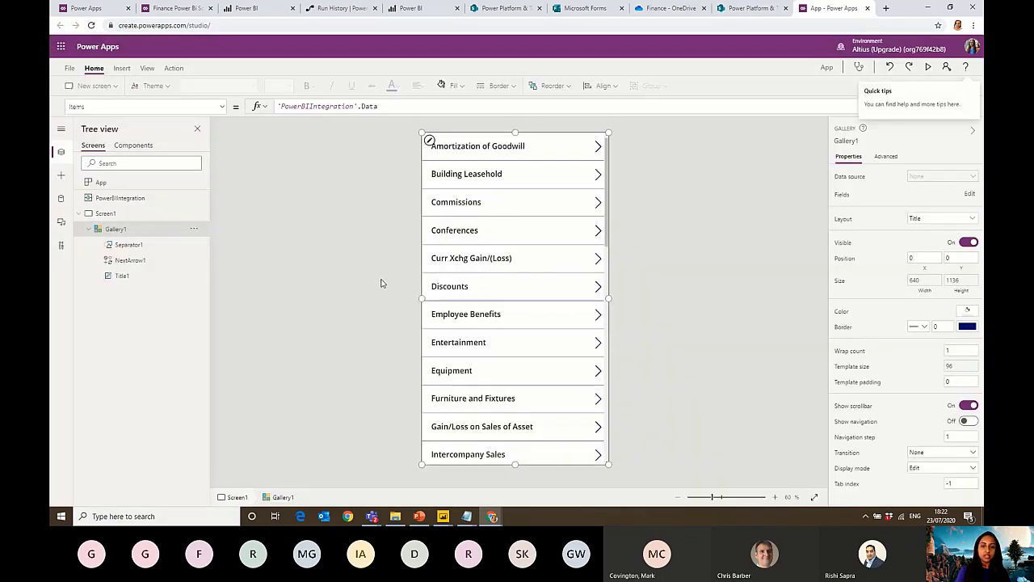
pyautogui.press('Delete')
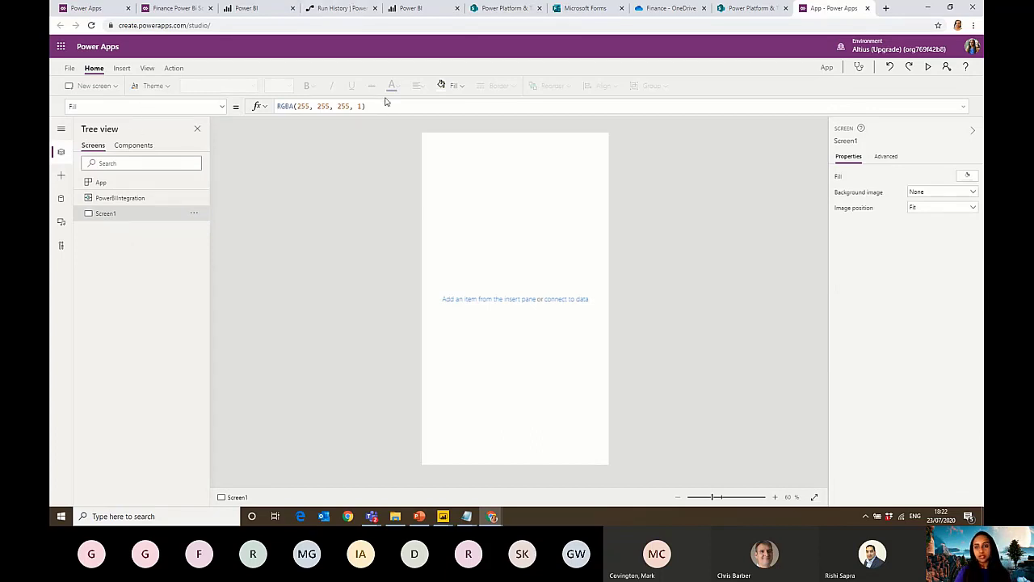
# Copy the JN Finance List's web address, search the app's data sources for "sharep" and choose an existing SharePoint connection
pyautogui.click(742, 10)
pyautogui.click(719, 25)
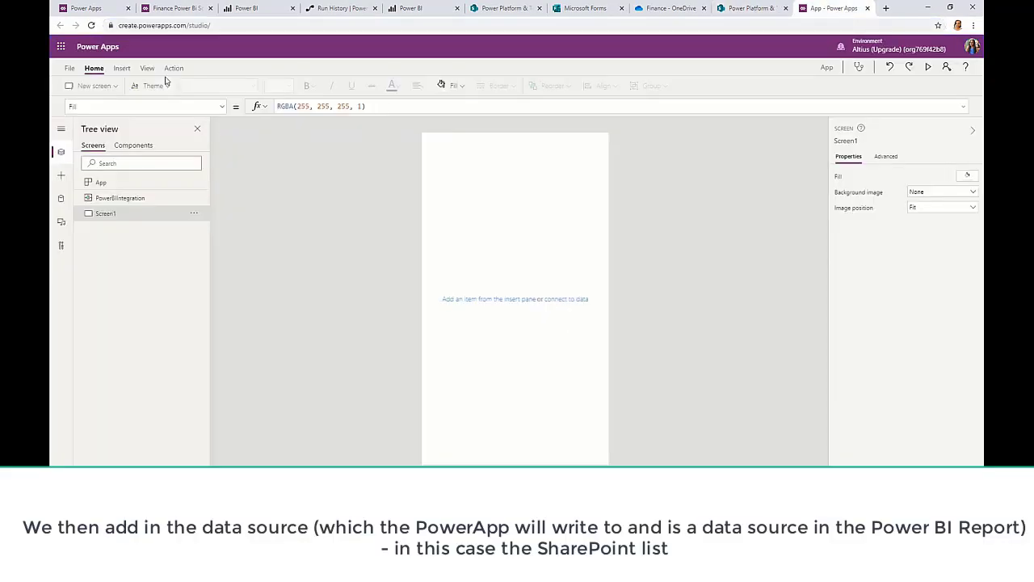
pyautogui.click(145, 69)
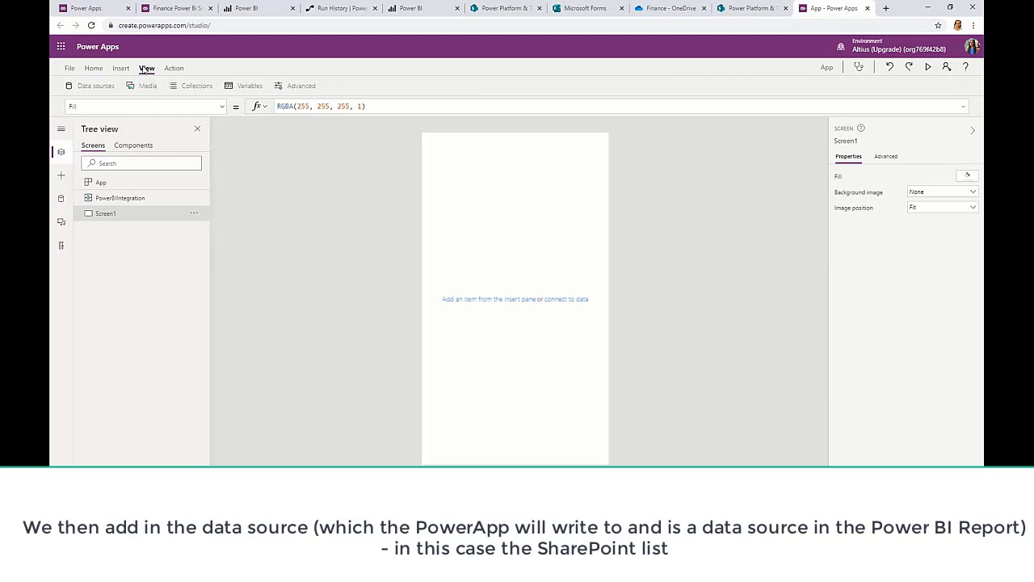
pyautogui.click(95, 70)
pyautogui.click(122, 69)
pyautogui.click(147, 70)
pyautogui.click(173, 69)
pyautogui.click(95, 70)
pyautogui.click(122, 70)
pyautogui.click(147, 69)
pyautogui.click(91, 86)
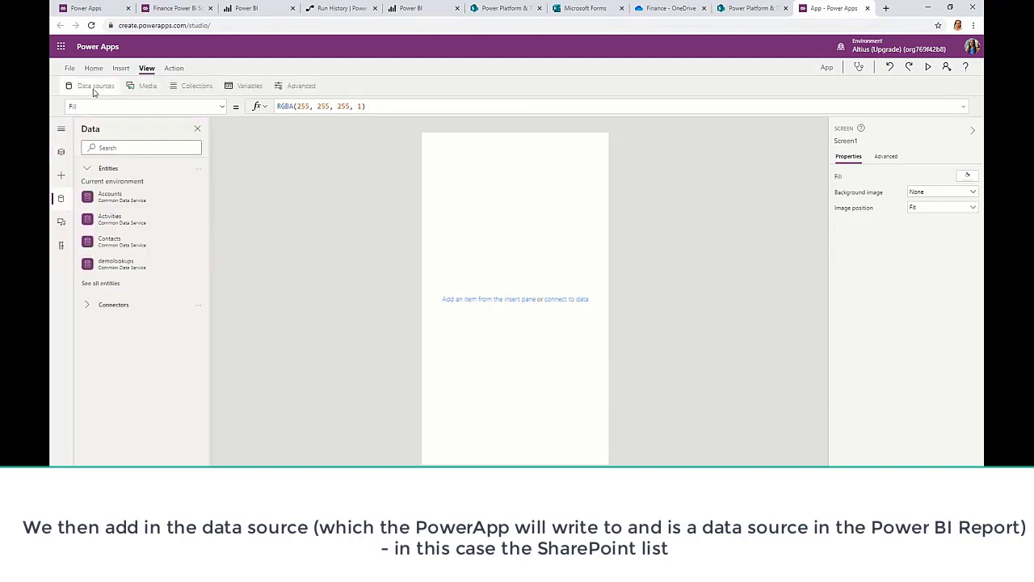
pyautogui.click(134, 148)
pyautogui.write('sharep')
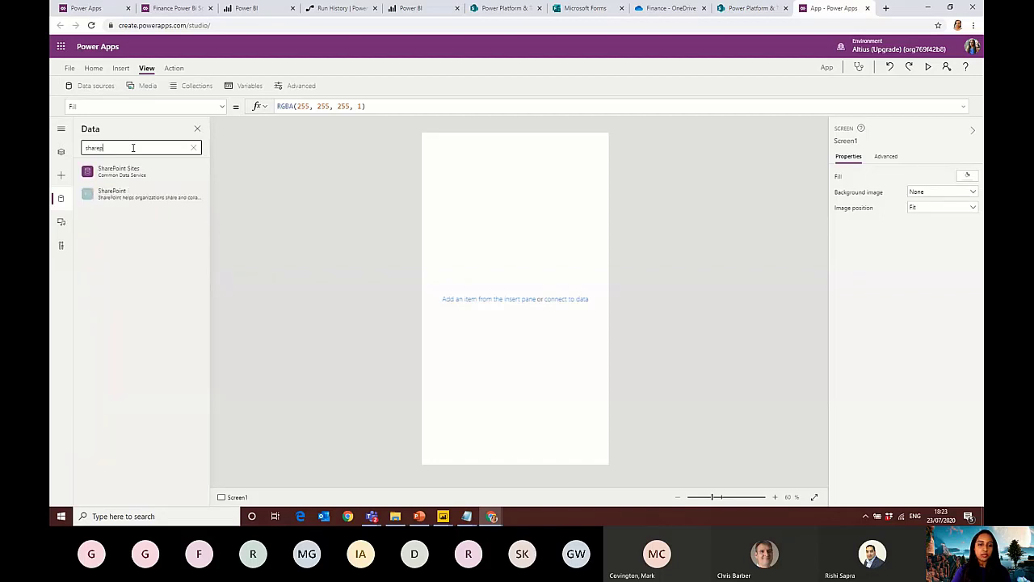
pyautogui.click(156, 199)
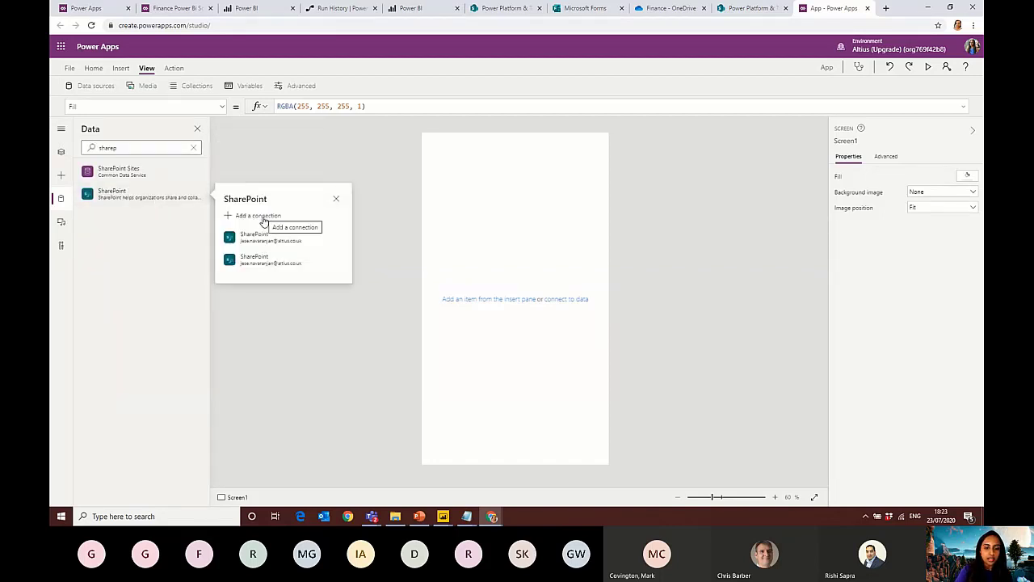
pyautogui.click(260, 239)
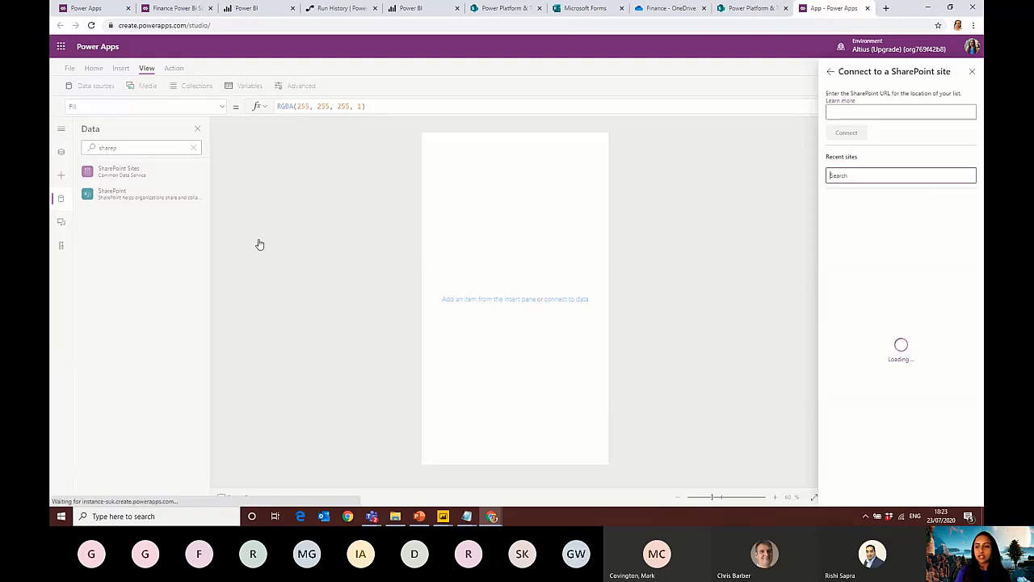
# Connect to the SharePoint site using the copied address with its ending trimmed, and add JN Finance List as the data source
pyautogui.click(837, 113)
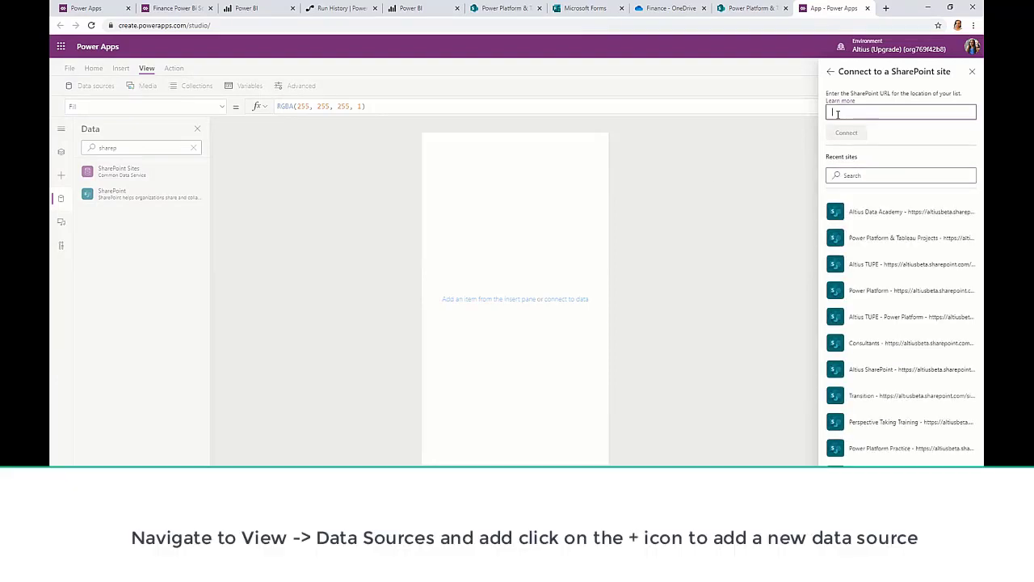
pyautogui.hotkey('ctrl', 'v')
pyautogui.press('BackSpace')
pyautogui.press('BackSpace')
pyautogui.press('BackSpace')
pyautogui.press('BackSpace')
pyautogui.press('BackSpace')
pyautogui.press('BackSpace')
pyautogui.press('BackSpace')
pyautogui.press('BackSpace')
pyautogui.press('BackSpace')
pyautogui.press('BackSpace')
pyautogui.press('BackSpace')
pyautogui.press('BackSpace')
pyautogui.press('BackSpace')
pyautogui.press('BackSpace')
pyautogui.press('BackSpace')
pyautogui.press('BackSpace')
pyautogui.press('BackSpace')
pyautogui.press('BackSpace')
pyautogui.press('BackSpace')
pyautogui.press('BackSpace')
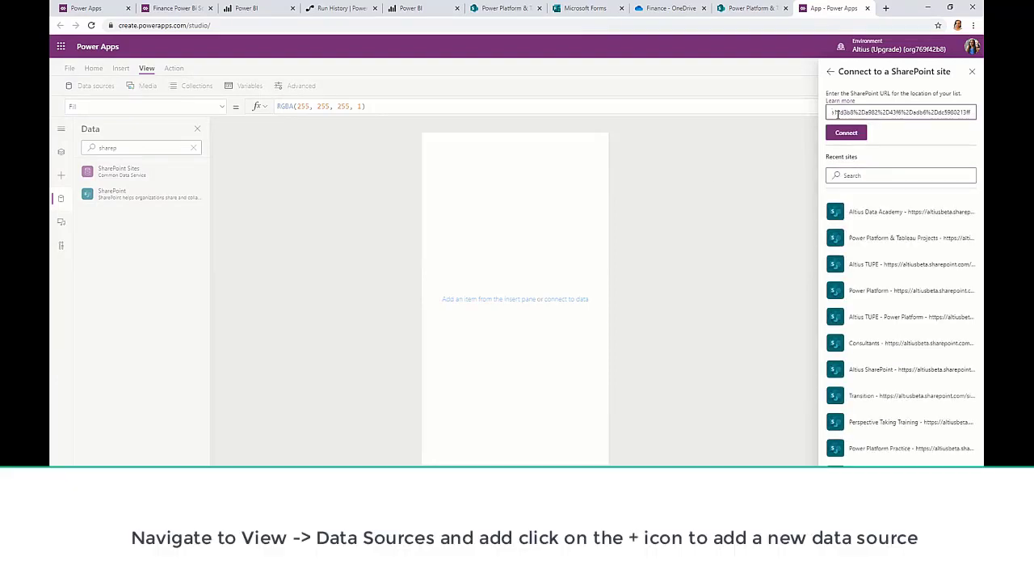
pyautogui.press('BackSpace')
pyautogui.press('BackSpace')
pyautogui.press('BackSpace')
pyautogui.press('BackSpace')
pyautogui.press('BackSpace')
pyautogui.press('BackSpace')
pyautogui.press('BackSpace')
pyautogui.press('BackSpace')
pyautogui.press('BackSpace')
pyautogui.press('BackSpace')
pyautogui.press('BackSpace')
pyautogui.press('BackSpace')
pyautogui.press('BackSpace')
pyautogui.press('BackSpace')
pyautogui.press('BackSpace')
pyautogui.press('BackSpace')
pyautogui.press('BackSpace')
pyautogui.press('BackSpace')
pyautogui.press('BackSpace')
pyautogui.press('BackSpace')
pyautogui.press('BackSpace')
pyautogui.press('BackSpace')
pyautogui.press('BackSpace')
pyautogui.press('BackSpace')
pyautogui.press('BackSpace')
pyautogui.press('BackSpace')
pyautogui.press('BackSpace')
pyautogui.press('BackSpace')
pyautogui.press('BackSpace')
pyautogui.press('BackSpace')
pyautogui.press('BackSpace')
pyautogui.press('BackSpace')
pyautogui.press('BackSpace')
pyautogui.press('BackSpace')
pyautogui.press('BackSpace')
pyautogui.press('BackSpace')
pyautogui.press('BackSpace')
pyautogui.press('BackSpace')
pyautogui.press('BackSpace')
pyautogui.press('BackSpace')
pyautogui.click(847, 132)
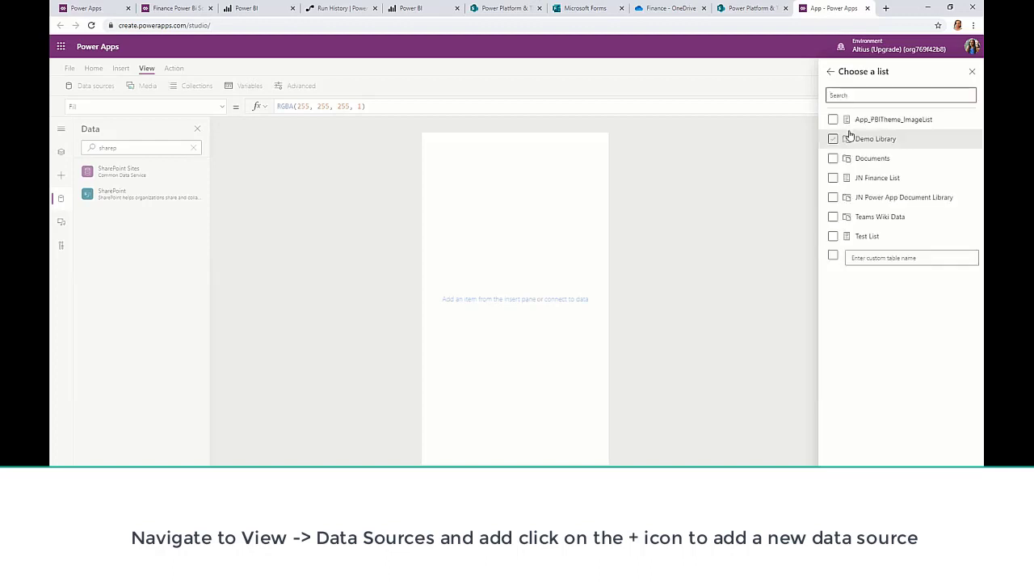
pyautogui.click(865, 177)
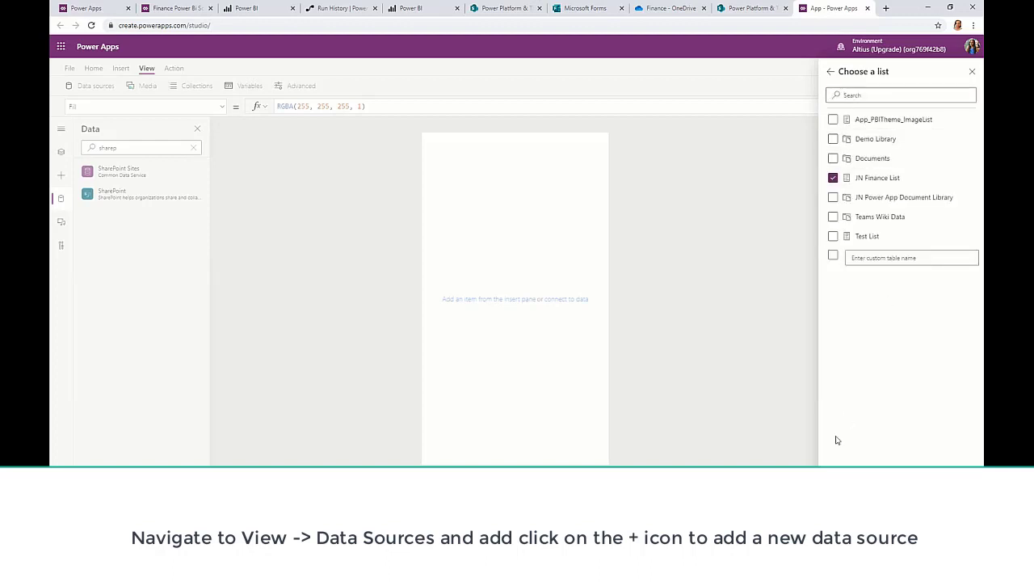
pyautogui.click(846, 490)
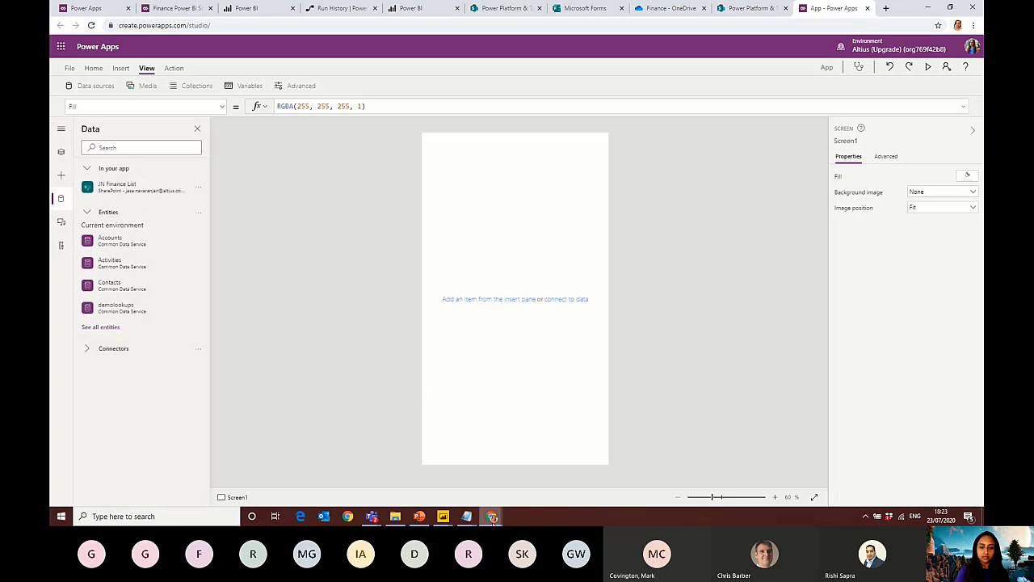
# Close the data sources list, select the App object in the tree view and enlarge its OnStart formula editor
pyautogui.moveTo(466, 518)
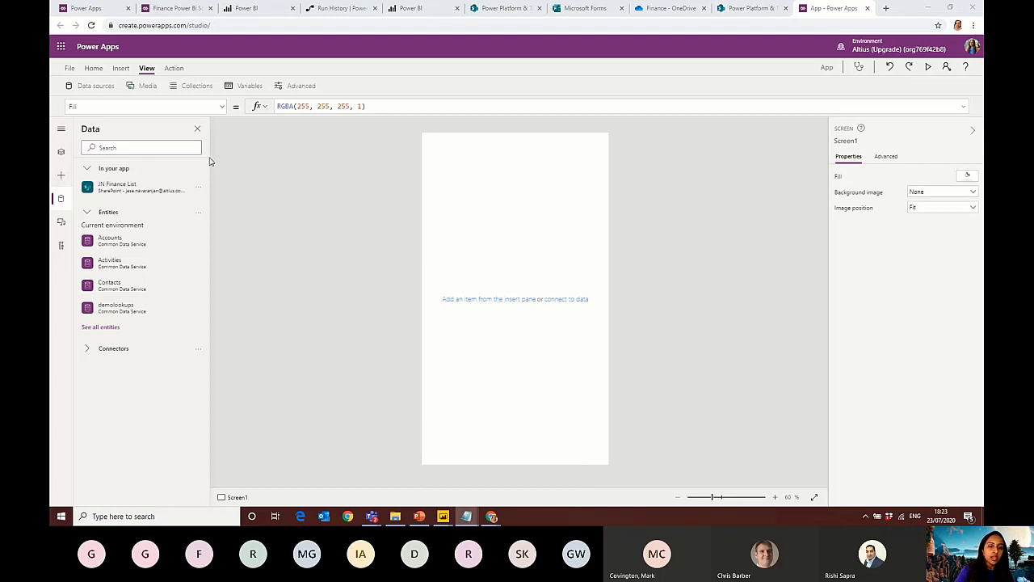
pyautogui.click(197, 130)
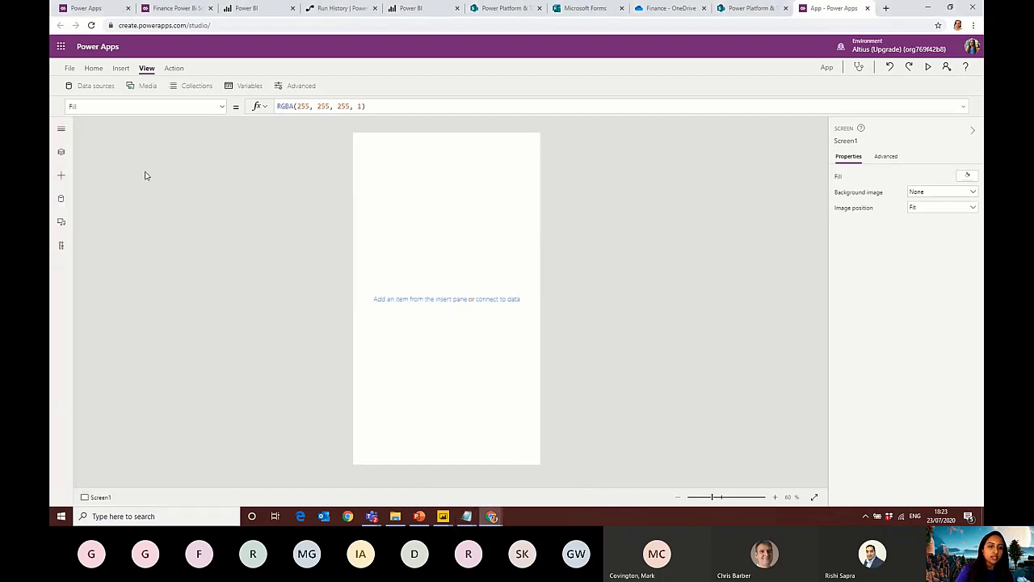
pyautogui.click(63, 154)
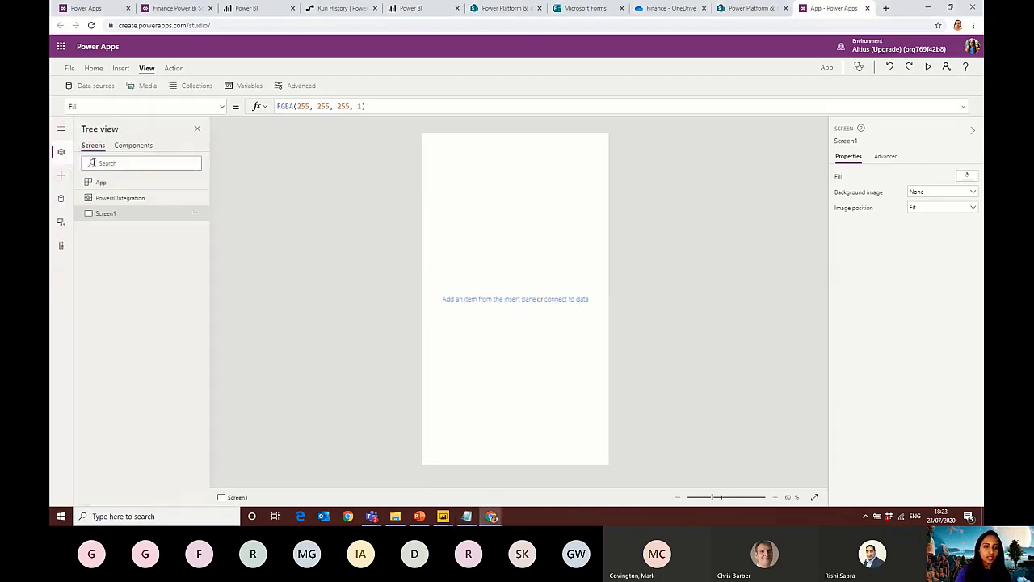
pyautogui.click(129, 185)
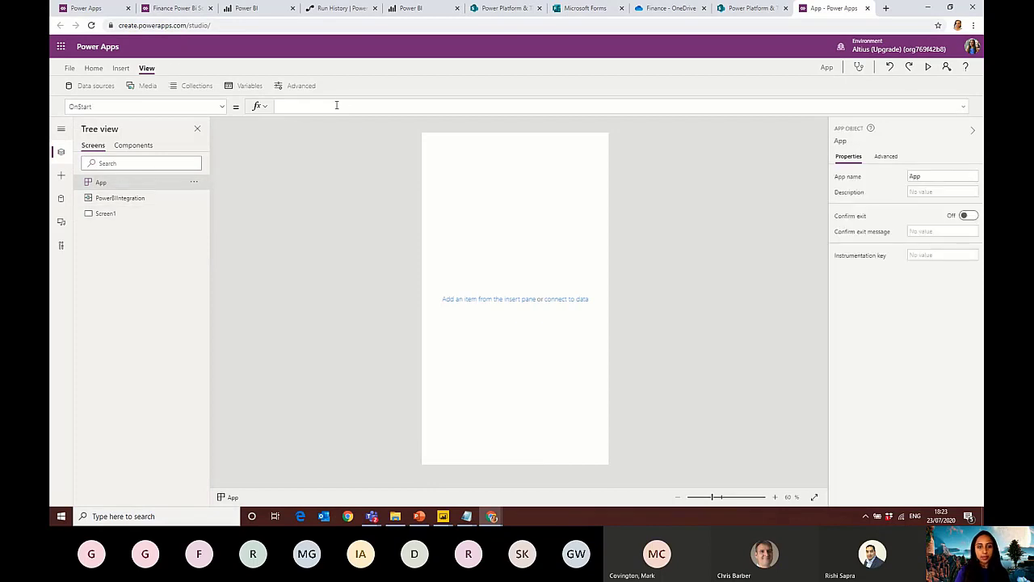
pyautogui.moveTo(335, 114); pyautogui.dragTo(323, 234)
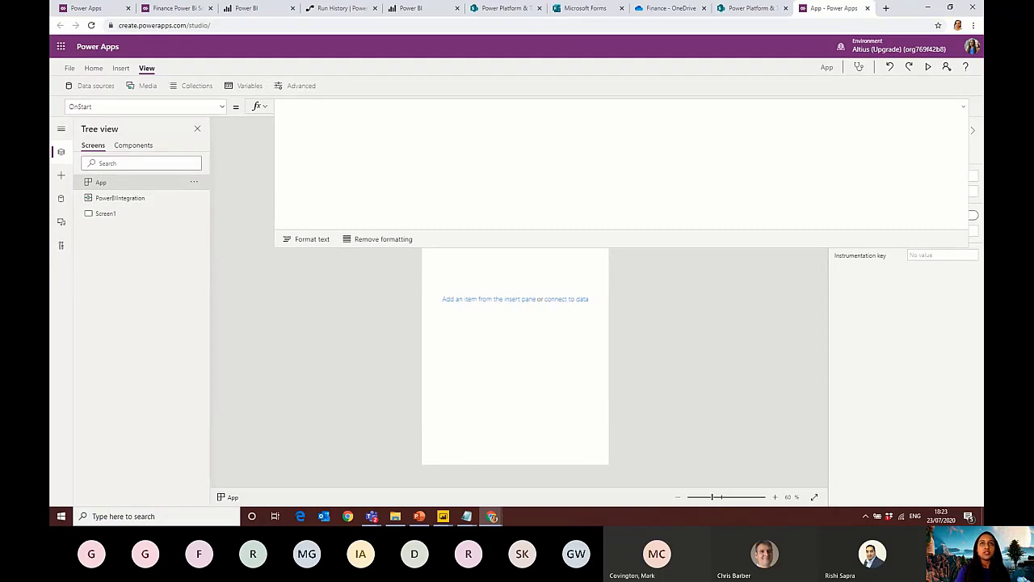
# Paste the ClearCollect formula that fills AccountsList with a Result record per account into OnStart, trim the surplus text after it and format it
pyautogui.hotkey('alt', 'Tab')
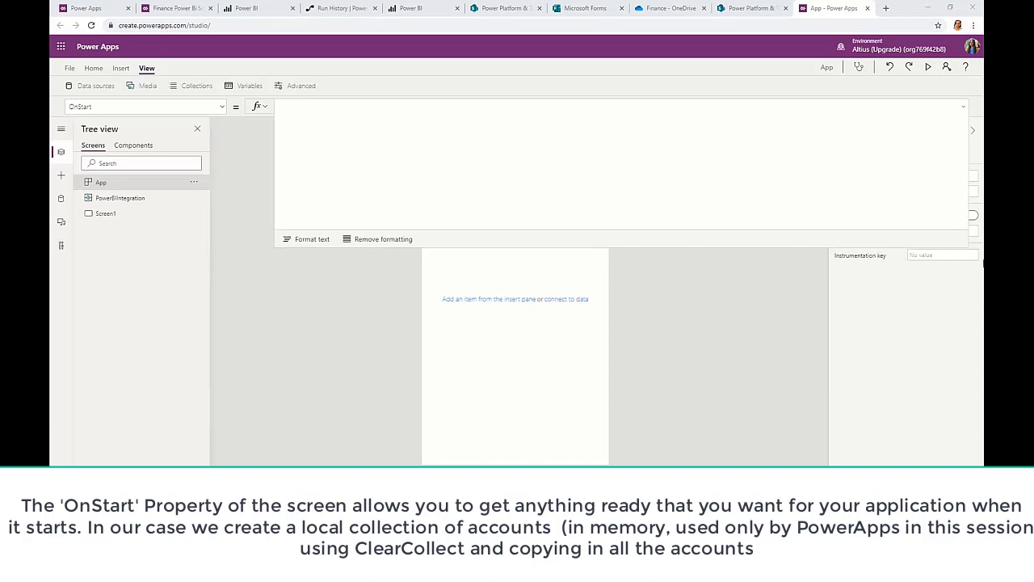
pyautogui.click(541, 151)
pyautogui.hotkey('ctrl', 'v')
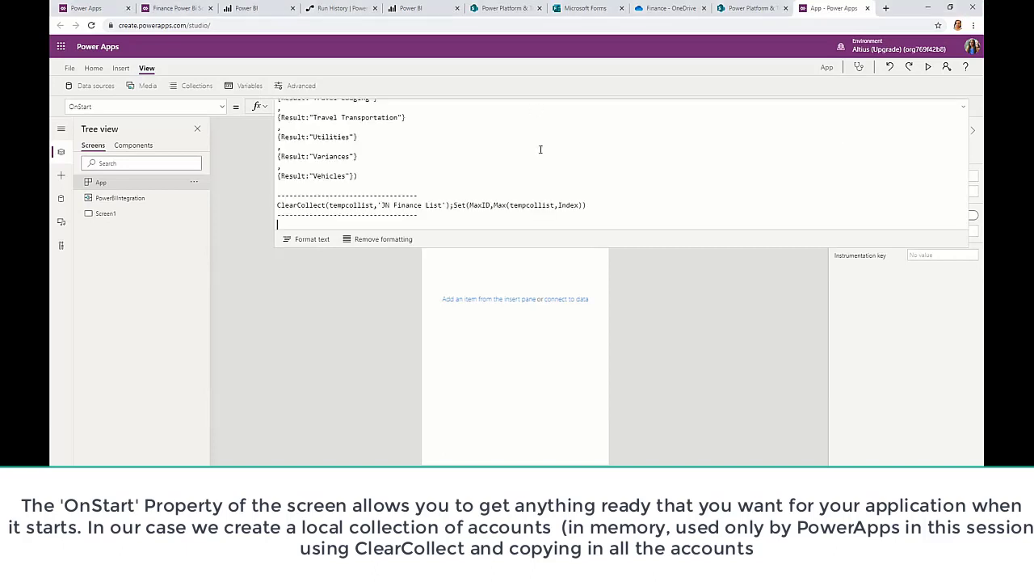
pyautogui.scroll(3, 541, 150)
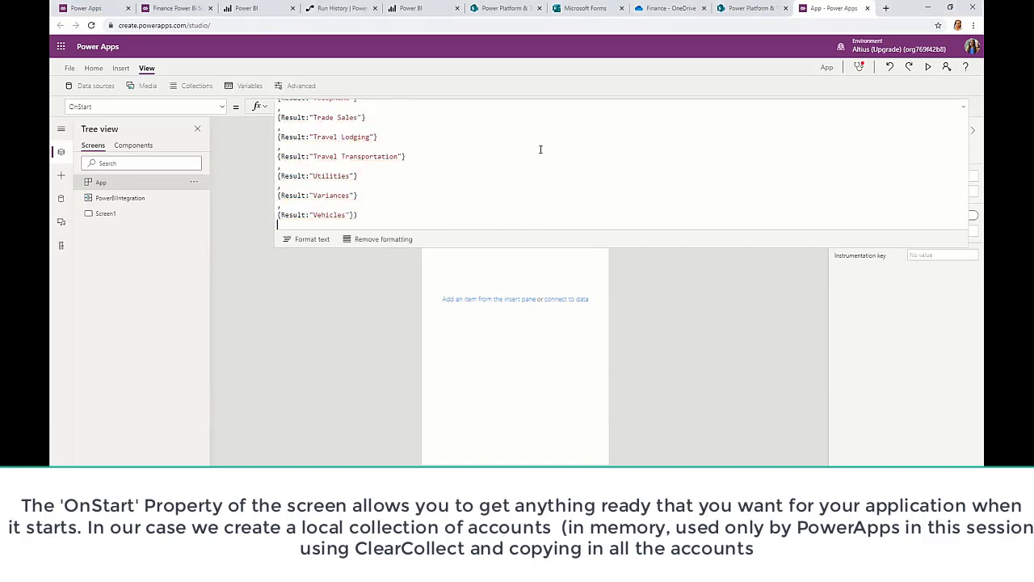
pyautogui.scroll(5, 543, 186)
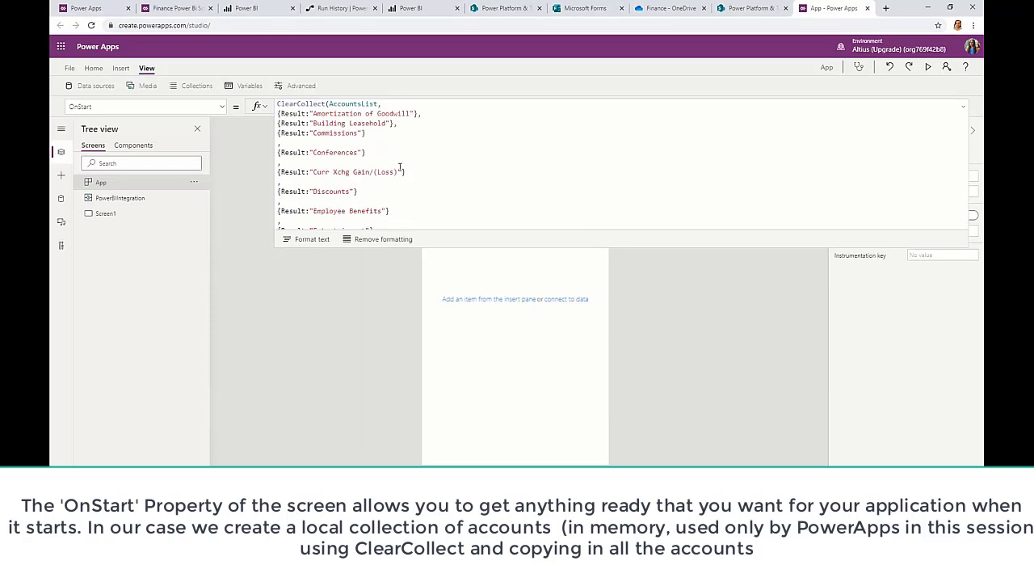
pyautogui.click(280, 162)
pyautogui.click(305, 239)
pyautogui.click(490, 162)
pyautogui.scroll(-4, 490, 162)
pyautogui.scroll(4, 490, 162)
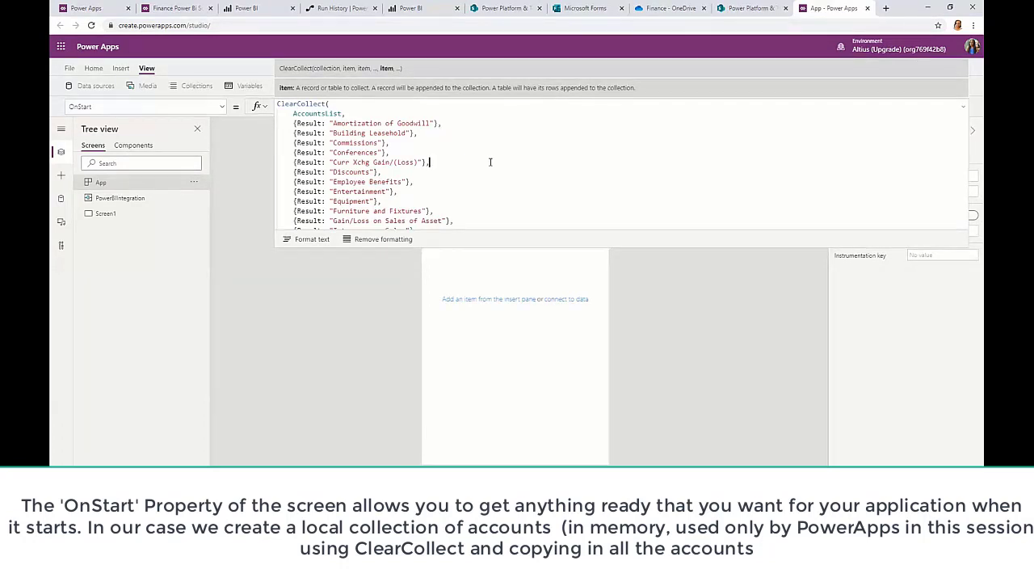
# Run the App's OnStart to fill the AccountsList collection and preview its records from the formula
pyautogui.doubleClick(337, 114)
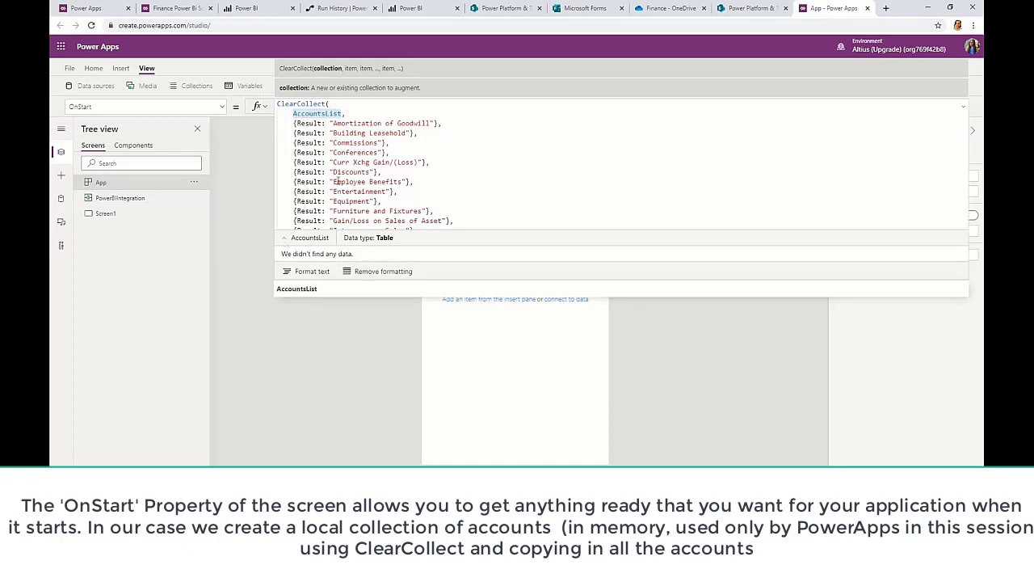
pyautogui.click(194, 183)
pyautogui.click(207, 198)
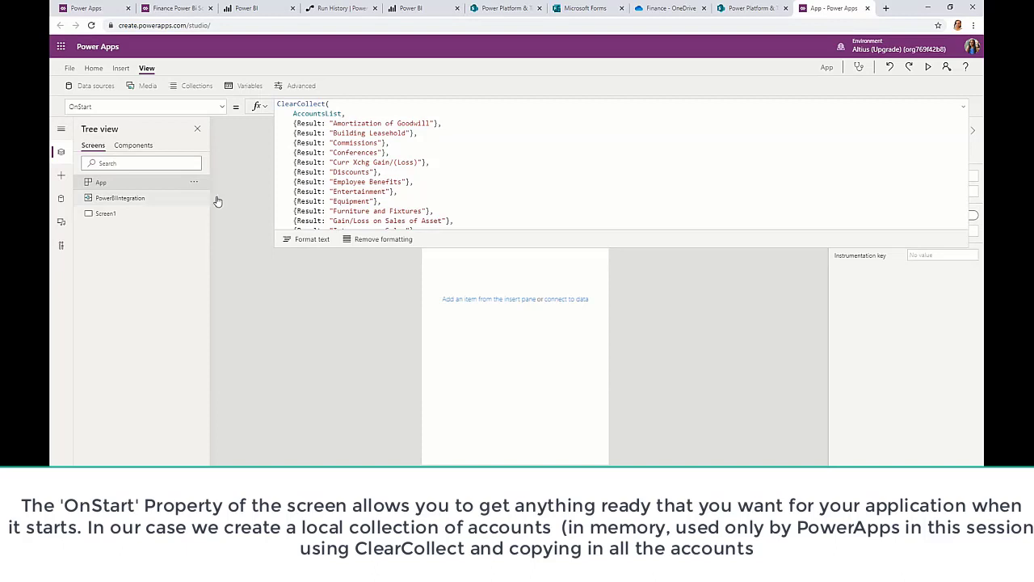
pyautogui.doubleClick(318, 113)
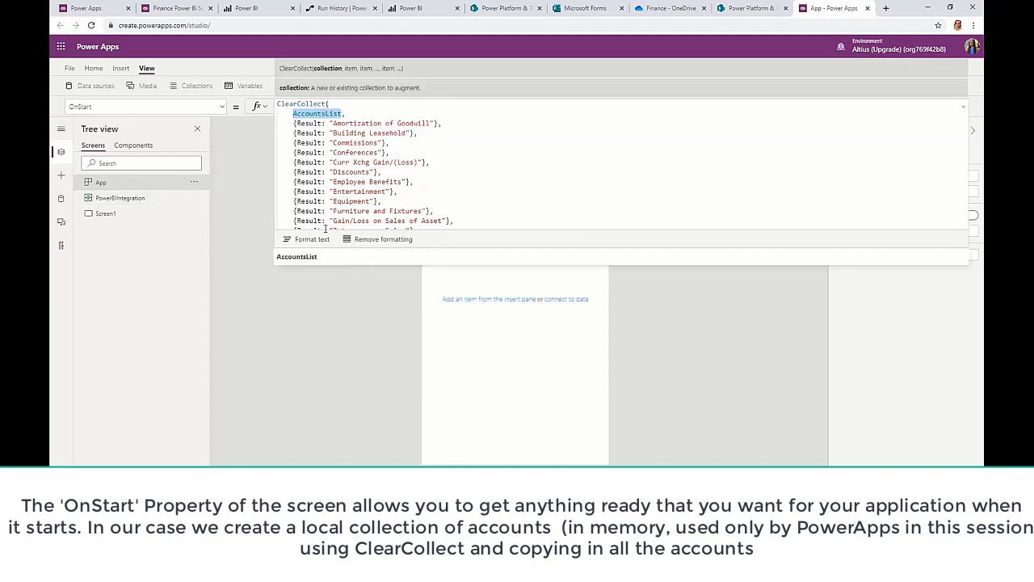
pyautogui.scroll(-7, 321, 316)
pyautogui.scroll(7, 321, 316)
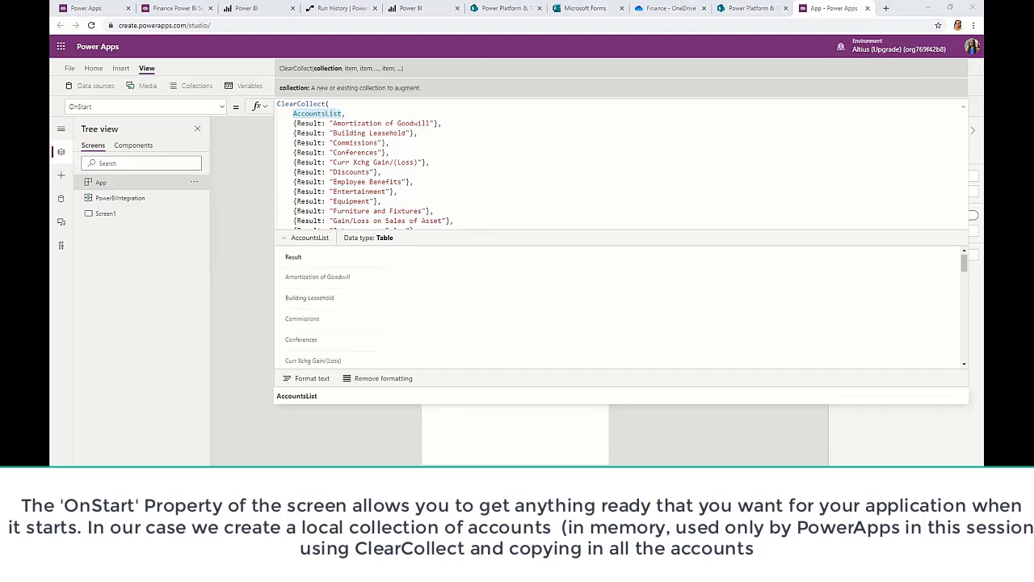
# End the AccountsList formula with a semicolon and append ClearCollect(tempcollist,'JN Finance List');Set(MaxID,Max(tempcollist,Index)) below it
pyautogui.scroll(-5, 440, 155)
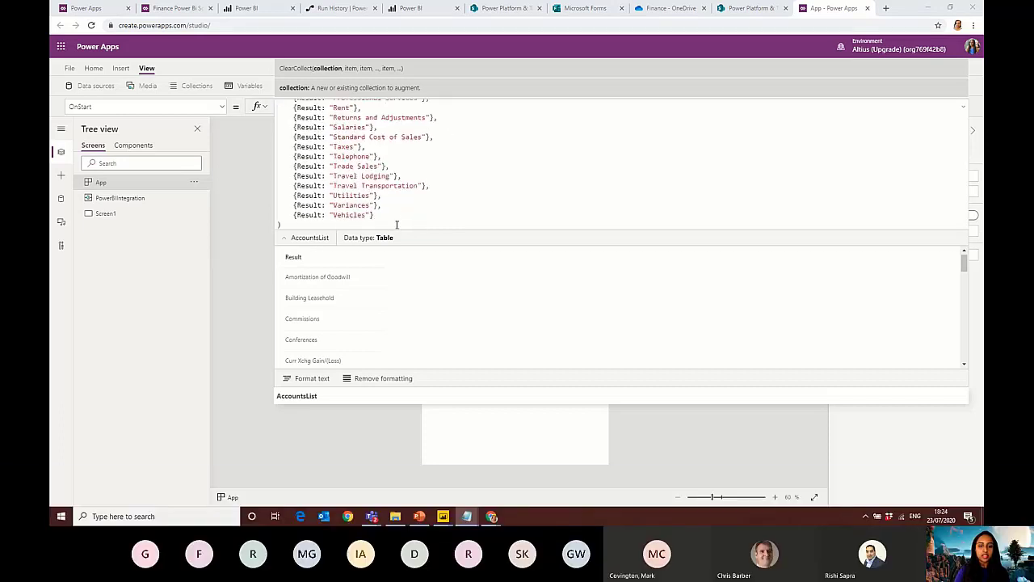
pyautogui.click(397, 225)
pyautogui.write(';')
pyautogui.press('Return')
pyautogui.press('Return')
pyautogui.press('Return')
pyautogui.press('Return')
pyautogui.press('Return')
pyautogui.press('Up')
pyautogui.press('Up')
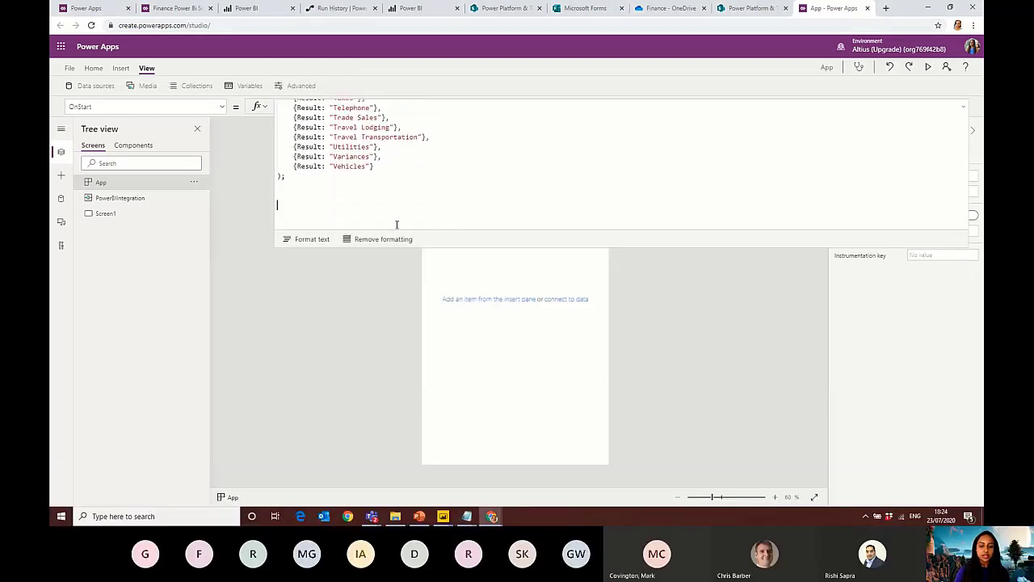
pyautogui.write("ClearCollect(tempcollist,'JN Finance List');Set(MaxID,Max(tempcollist,Index))")
# Move the Set(MaxID,Max(tempcollist,Index)) command onto its own line, keeping a semicolon after the tempcollist ClearCollect
pyautogui.click(452, 206)
pyautogui.write(';')
pyautogui.press('Return')
pyautogui.press('Return')
pyautogui.press('Return')
pyautogui.press('Up')
pyautogui.press('Up')
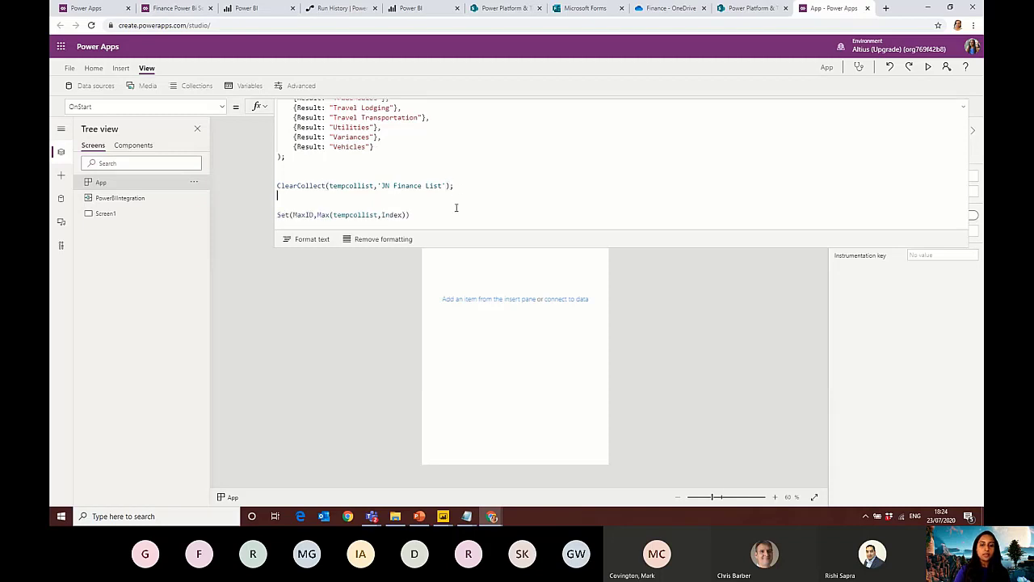
# Run the App's OnStart again and preview the JN Finance List columns collected in tempcollist
pyautogui.hotkey('shift', 'Up')
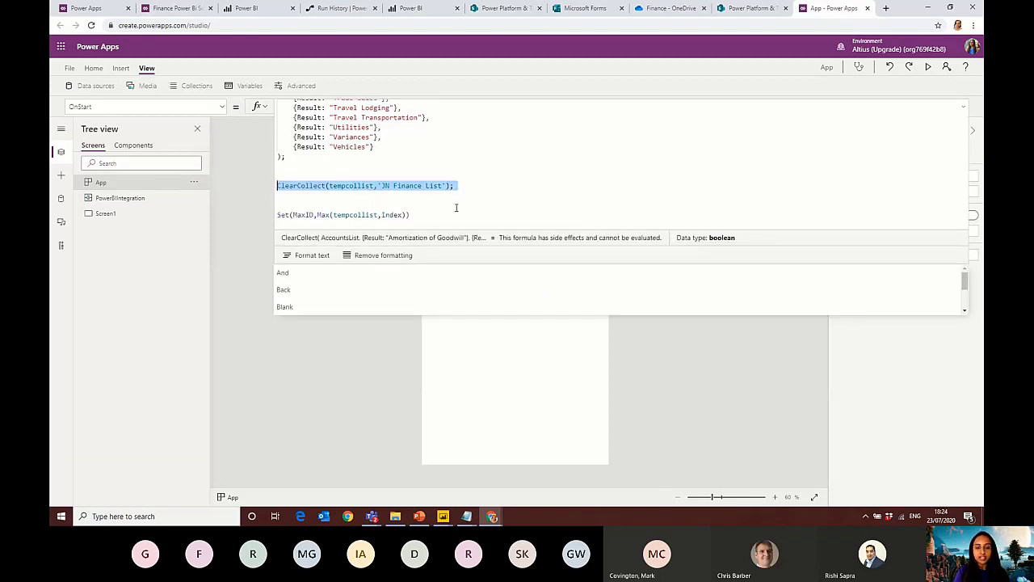
pyautogui.doubleClick(353, 186)
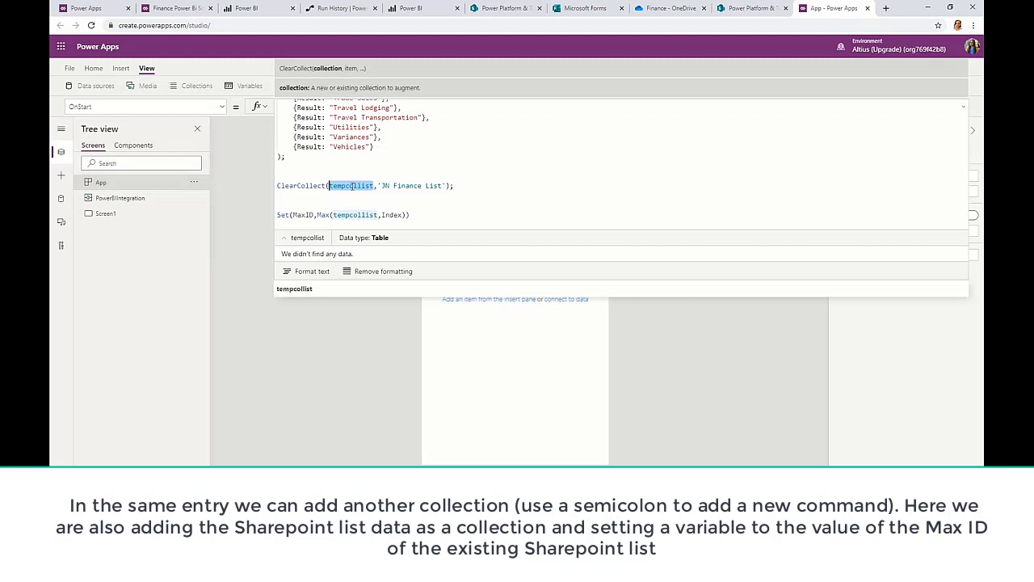
pyautogui.click(195, 183)
pyautogui.click(213, 202)
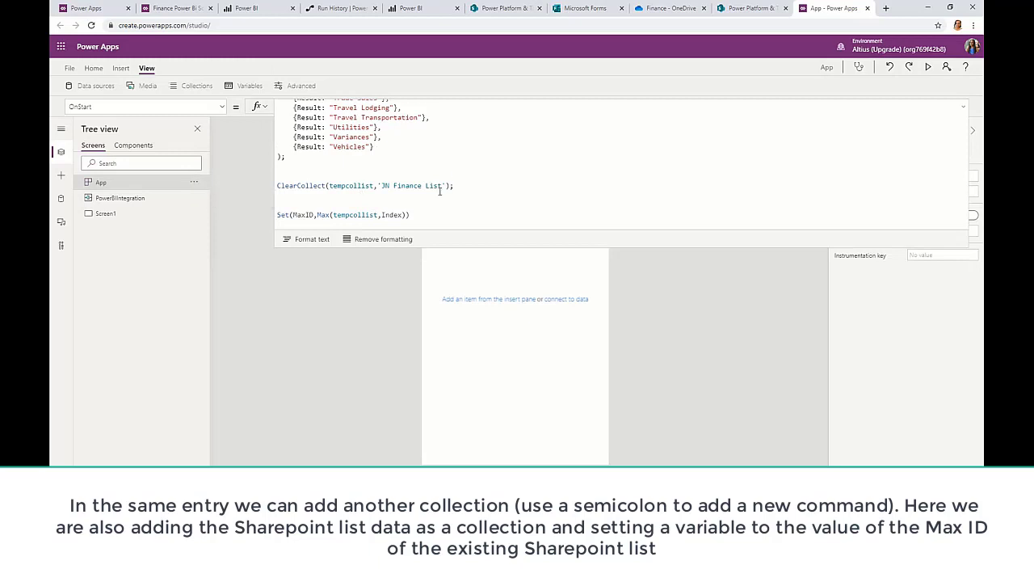
pyautogui.doubleClick(354, 176)
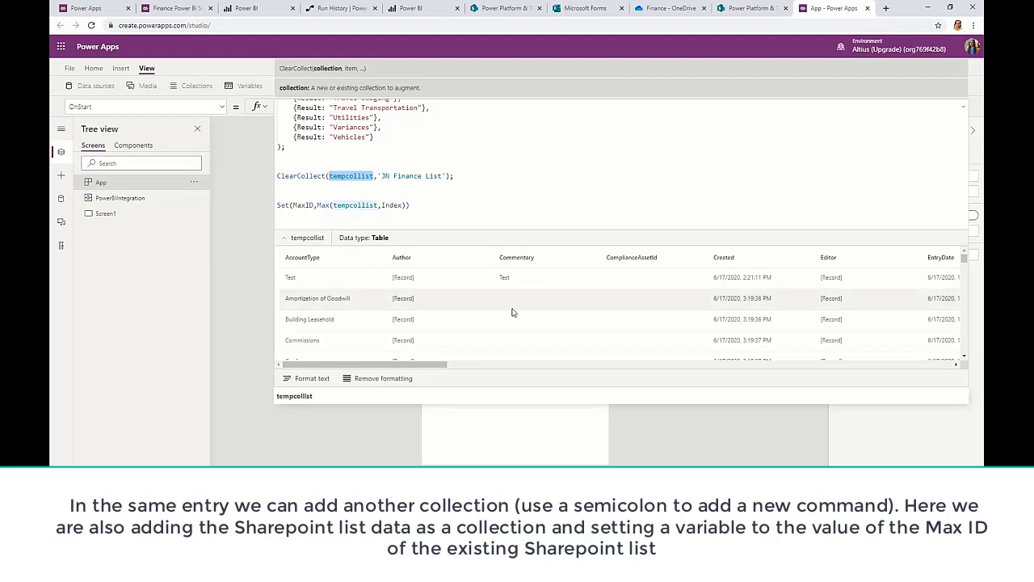
pyautogui.hscroll(10, 512, 311)
pyautogui.hscroll(5, 512, 311)
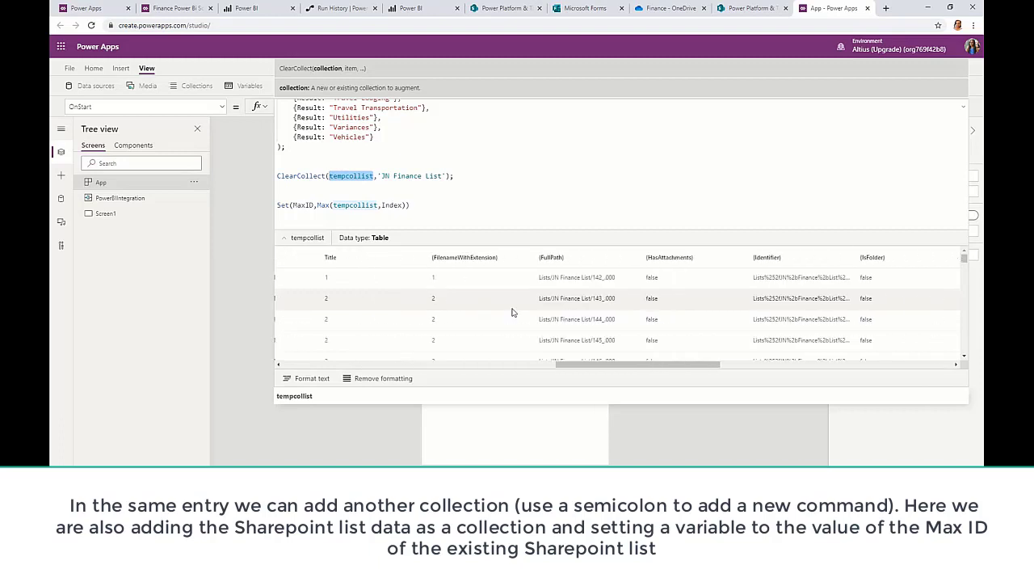
pyautogui.hscroll(-15, 512, 311)
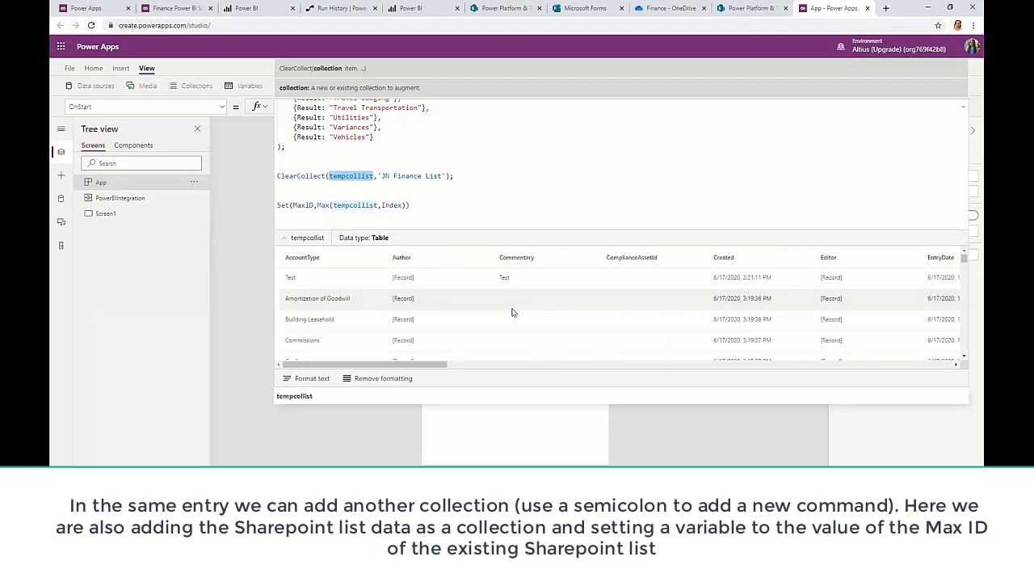
# Examine the MaxID variable and its tempcollist source, and compare them with the Index column of JN Finance List in SharePoint
pyautogui.moveTo(410, 205); pyautogui.dragTo(275, 208)
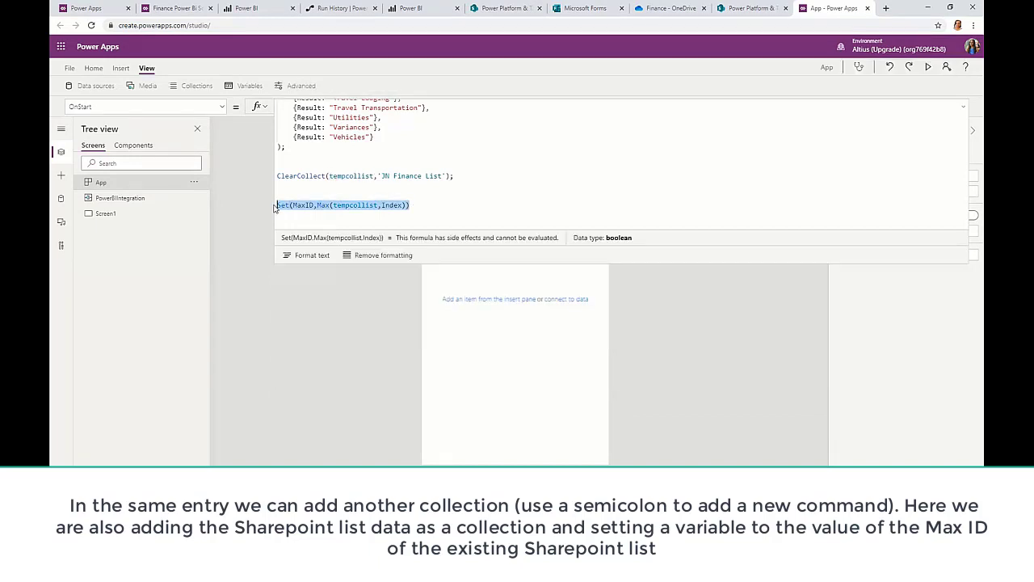
pyautogui.click(289, 206)
pyautogui.doubleClick(298, 207)
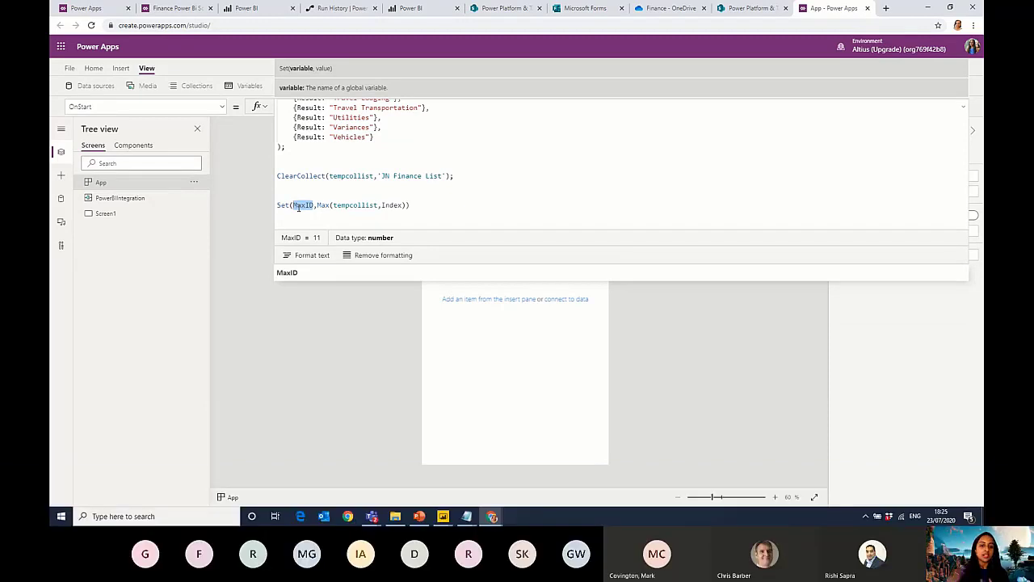
pyautogui.doubleClick(353, 206)
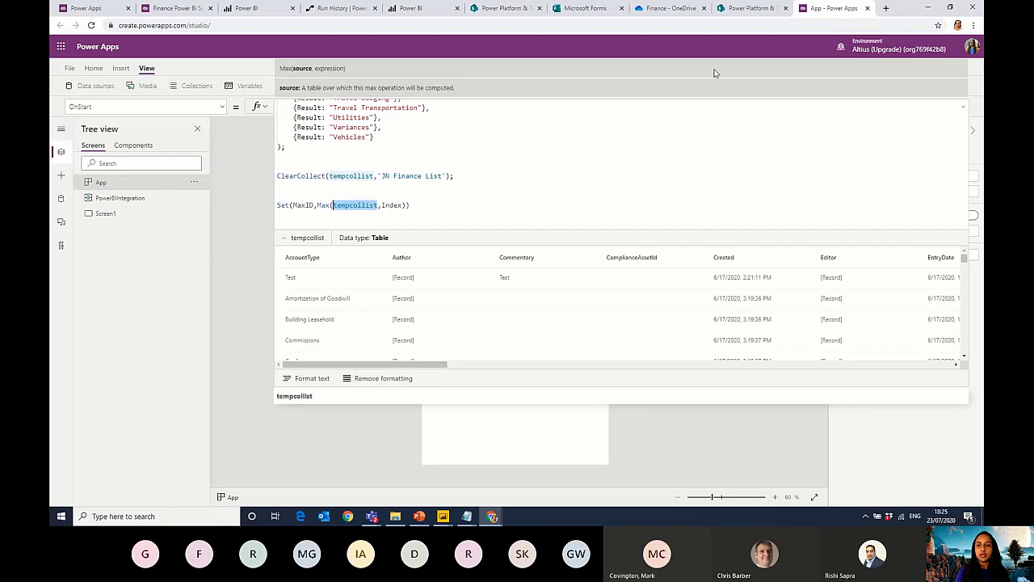
pyautogui.click(743, 12)
pyautogui.click(364, 197)
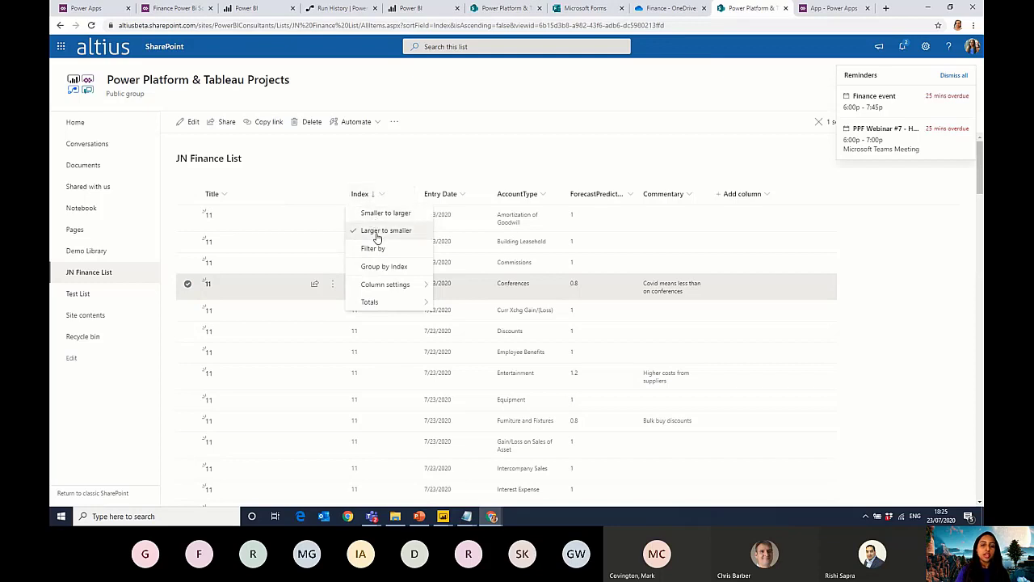
pyautogui.click(422, 168)
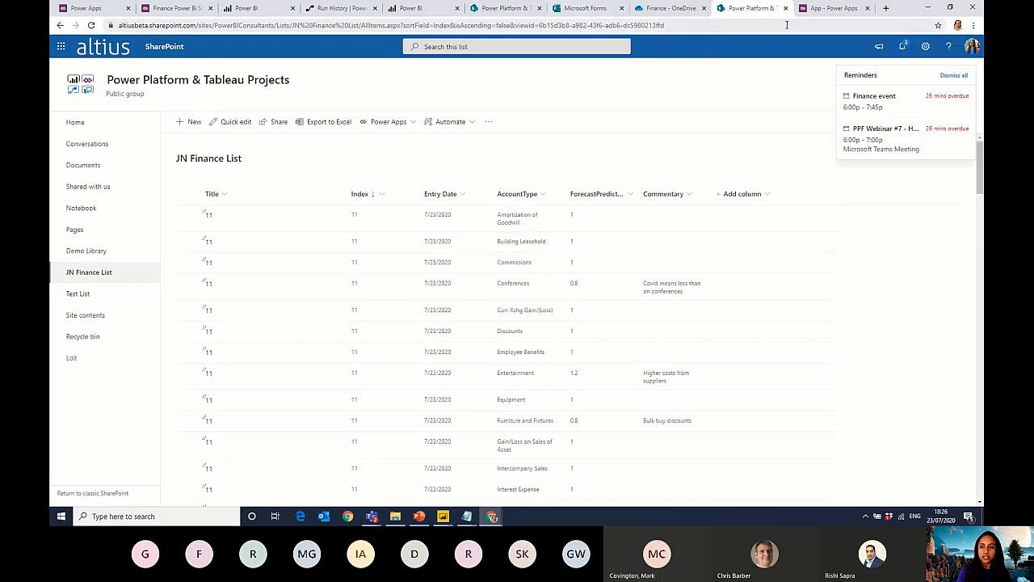
pyautogui.click(822, 9)
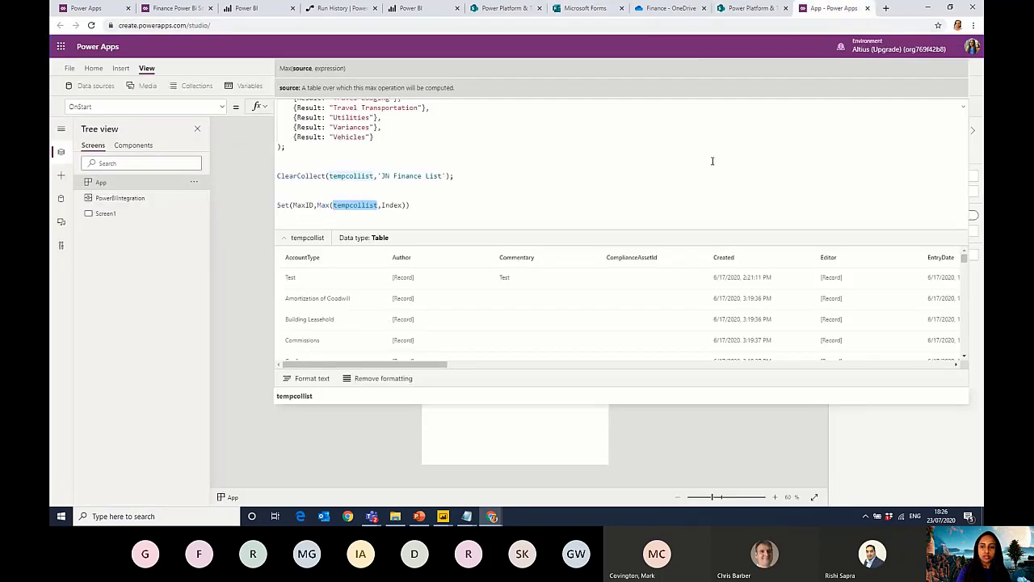
pyautogui.click(964, 106)
pyautogui.click(630, 302)
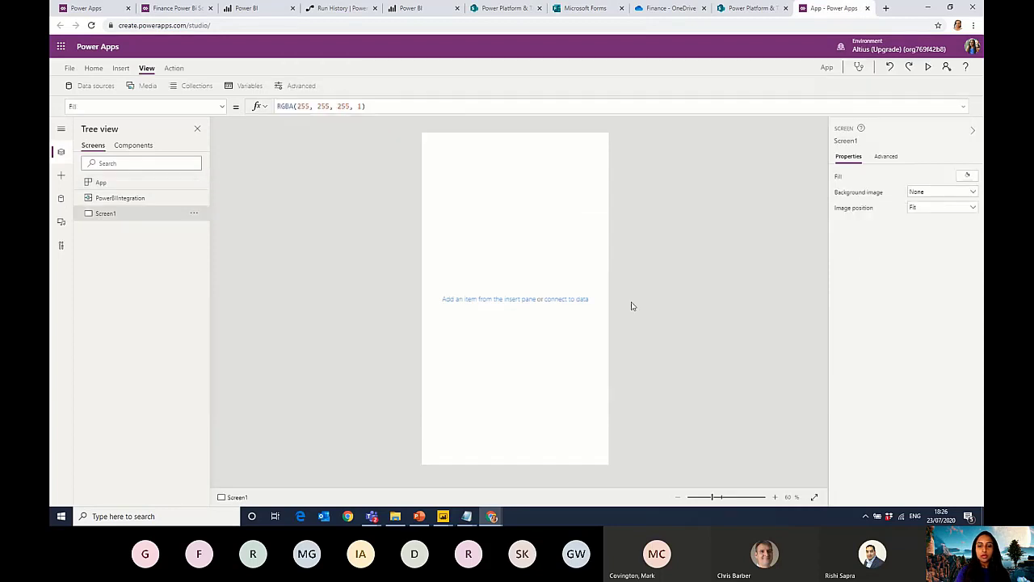
pyautogui.click(199, 183)
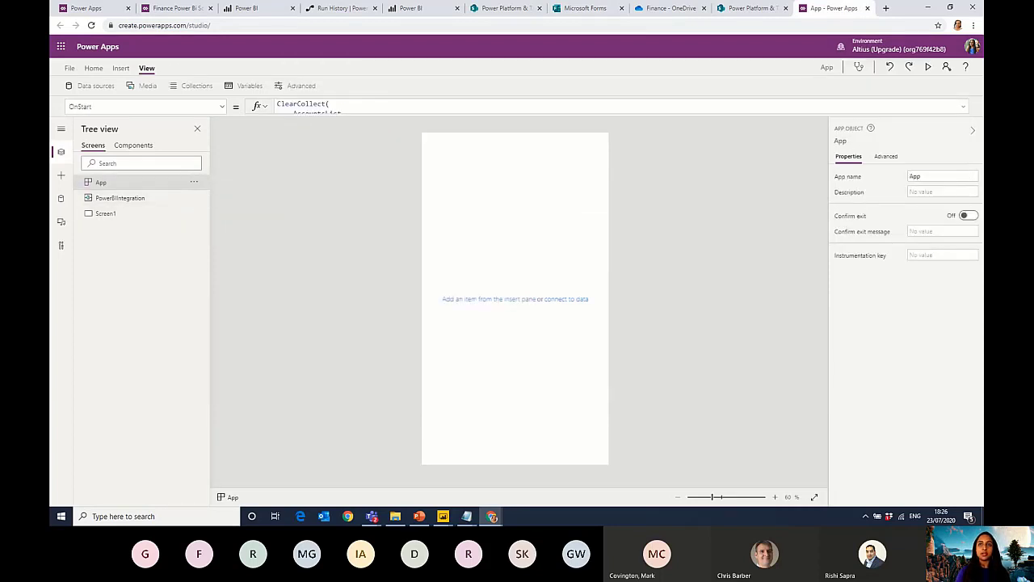
pyautogui.hotkey('alt', 'Tab')
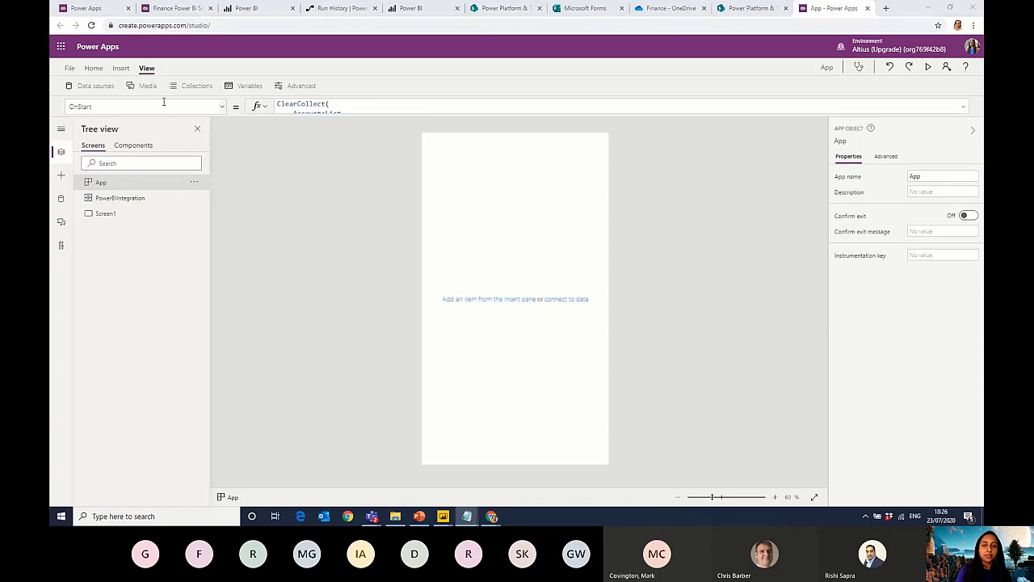
pyautogui.click(94, 71)
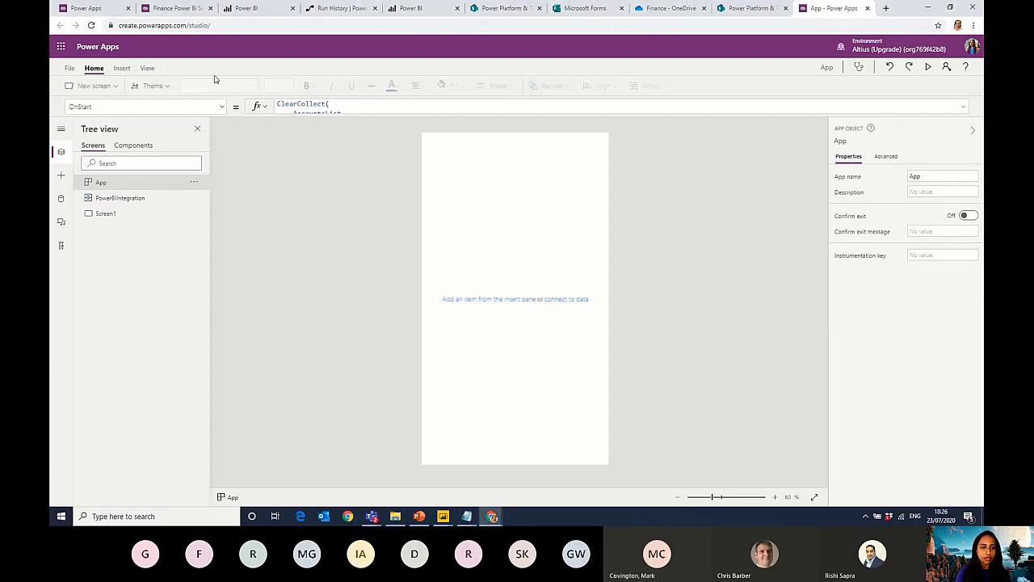
pyautogui.click(500, 521)
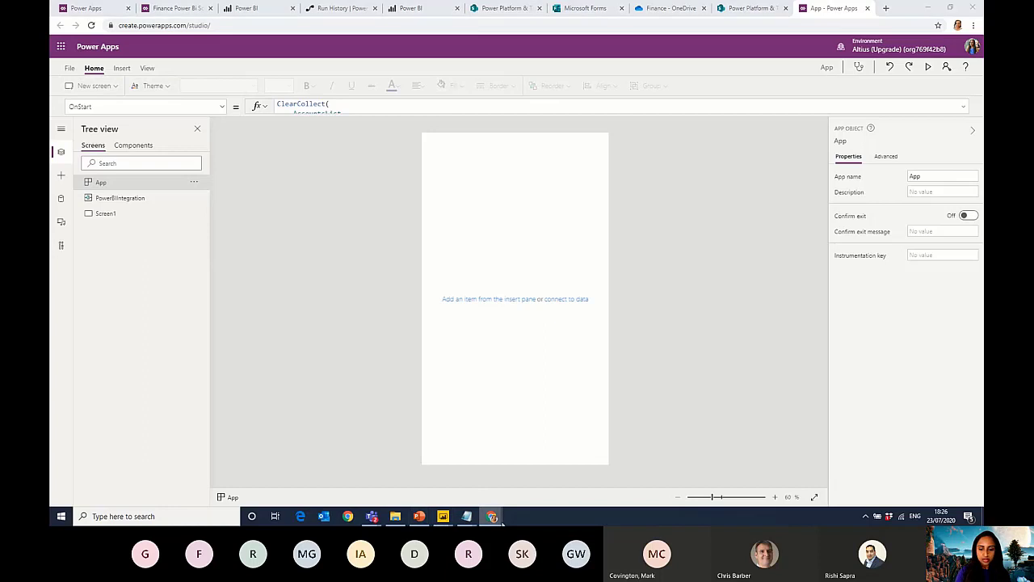
# Insert a blank vertical gallery on Screen1 and resize it to about 589 wide by 938 high, inset from the screen edges
pyautogui.click(122, 69)
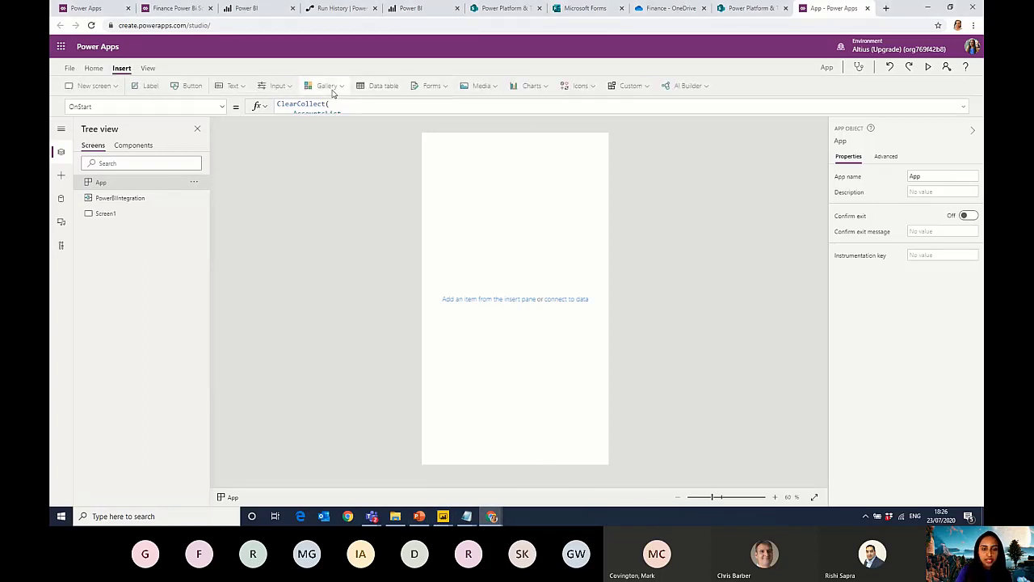
pyautogui.click(331, 91)
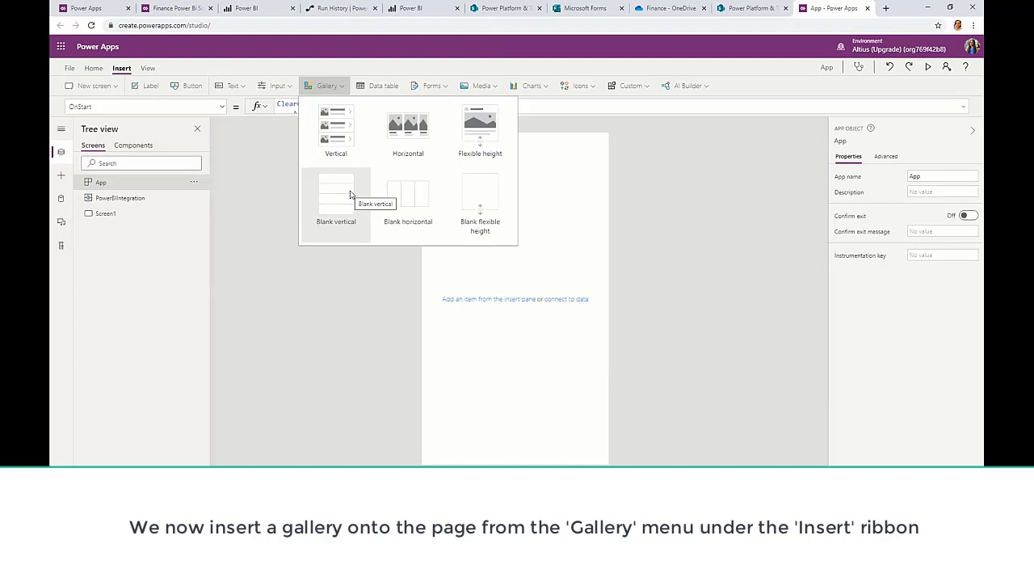
pyautogui.click(350, 194)
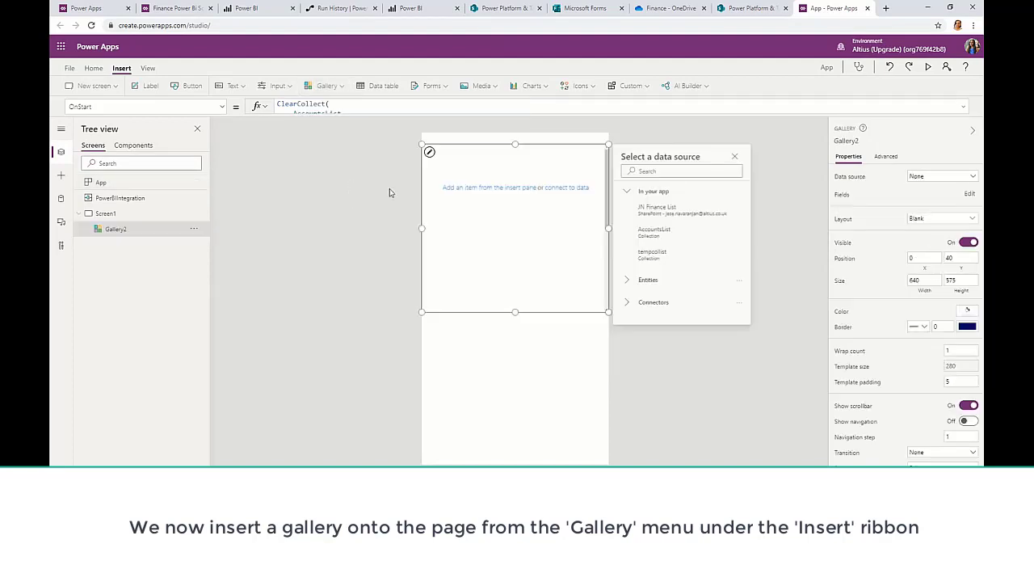
pyautogui.moveTo(606, 312); pyautogui.dragTo(602, 424)
pyautogui.moveTo(422, 144); pyautogui.dragTo(429, 149)
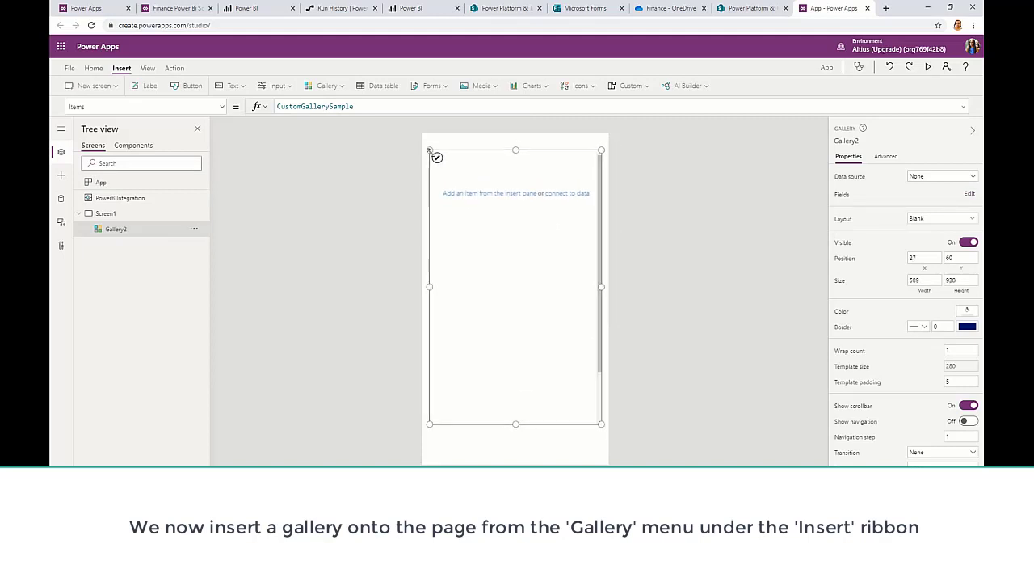
# Rename the new gallery as ForecastGallery
pyautogui.doubleClick(117, 231)
pyautogui.write('For')
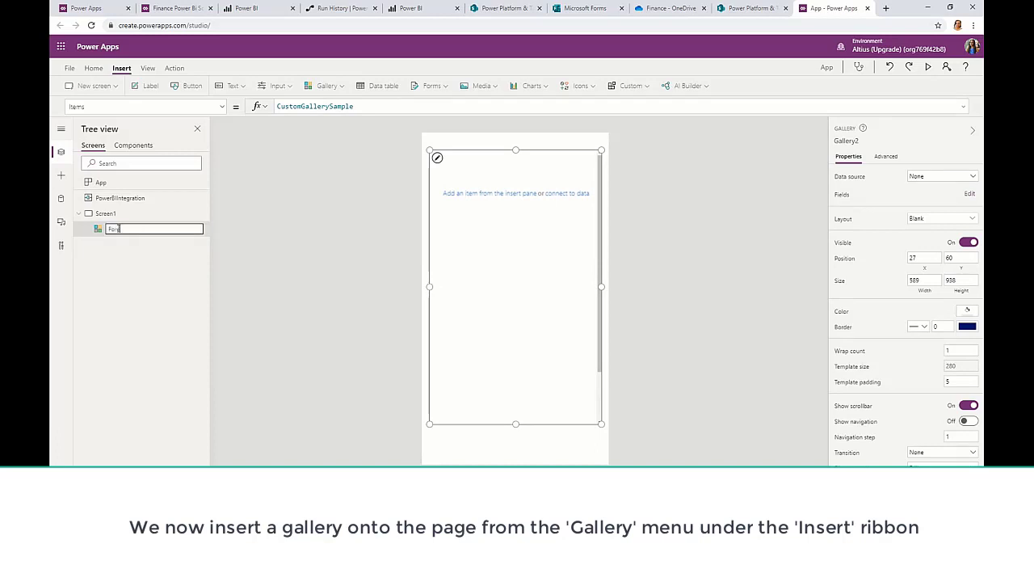
pyautogui.write('ecastGallery')
pyautogui.click(285, 258)
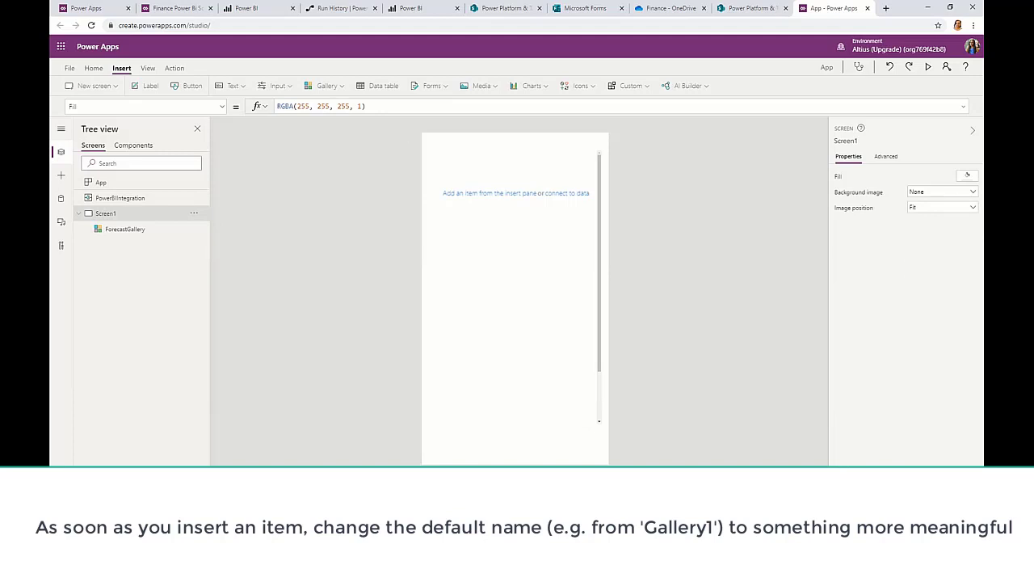
# Give ForecastGallery a border with a thickness of 1
pyautogui.click(552, 270)
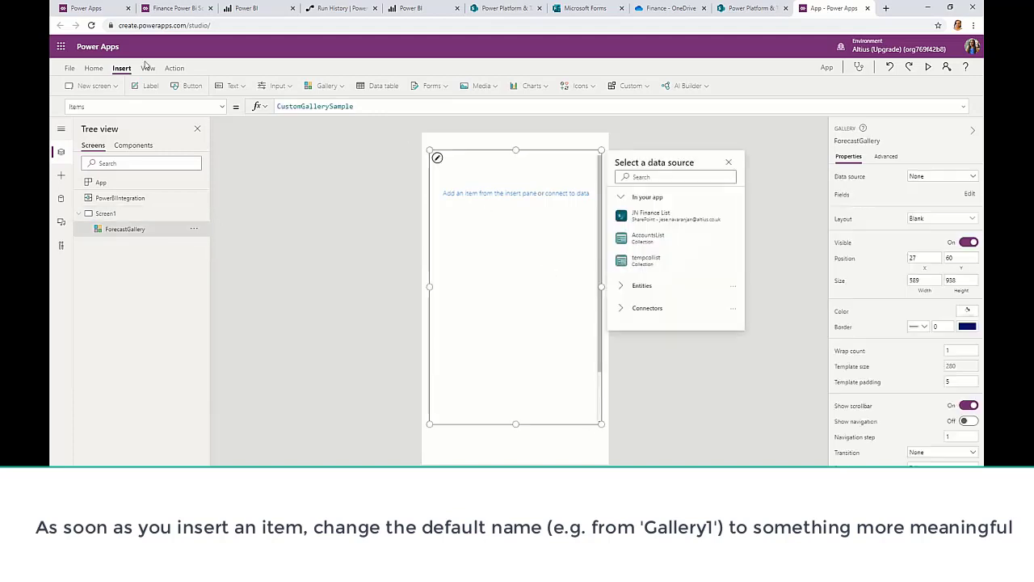
pyautogui.click(97, 71)
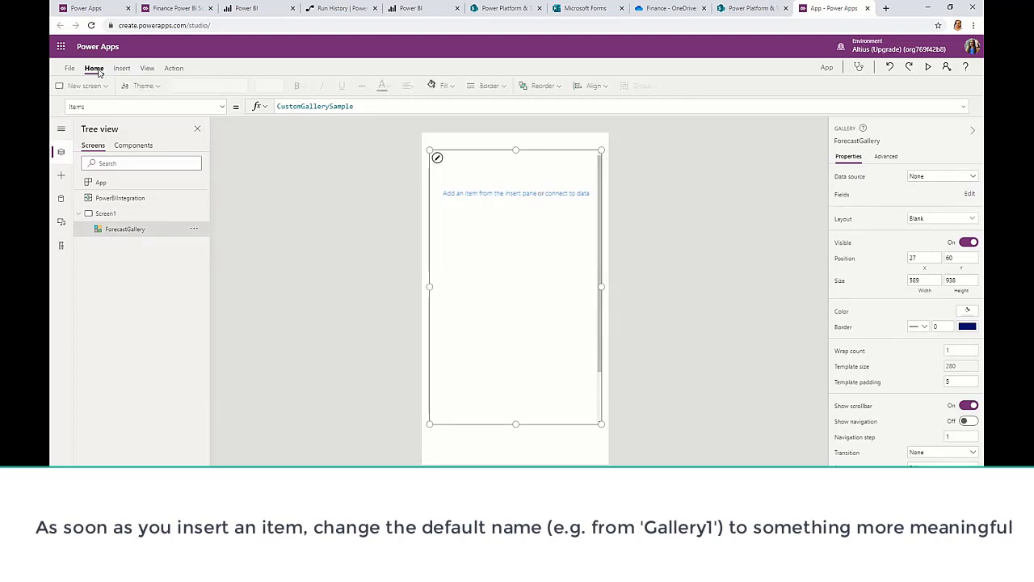
pyautogui.click(494, 85)
pyautogui.click(582, 140)
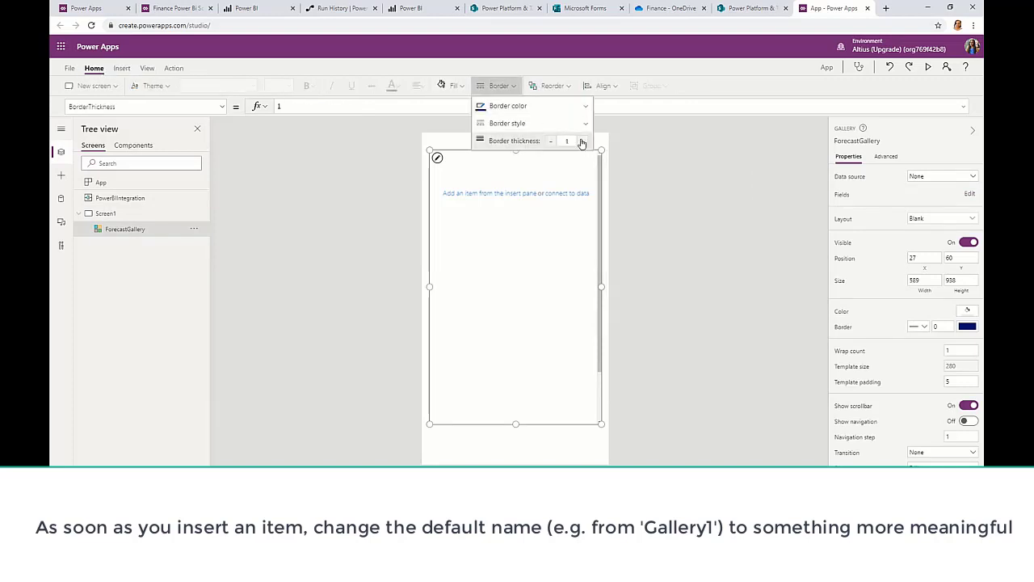
pyautogui.click(667, 245)
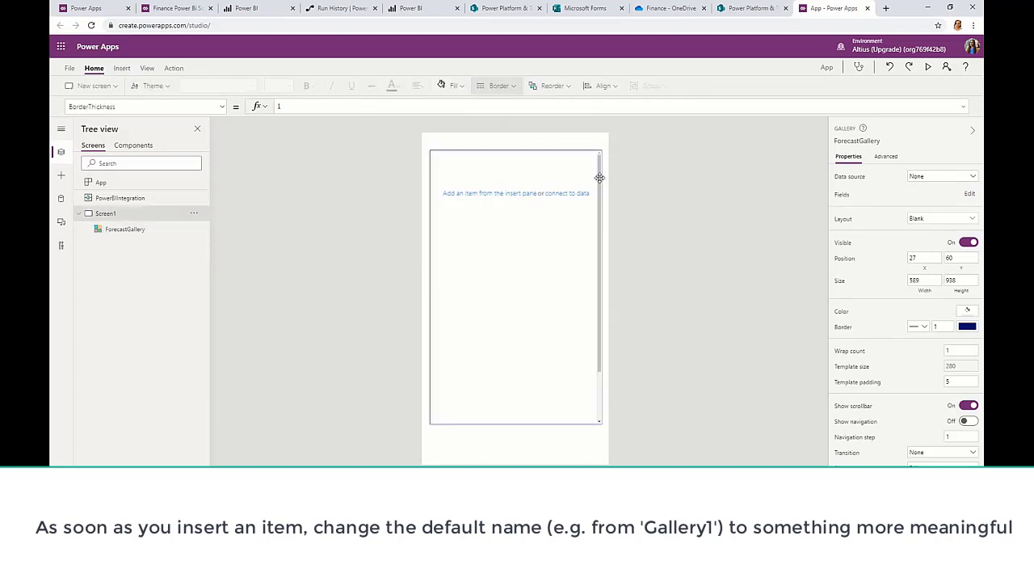
# Connect ForecastGallery to the AccountsList collection as its data source
pyautogui.click(505, 198)
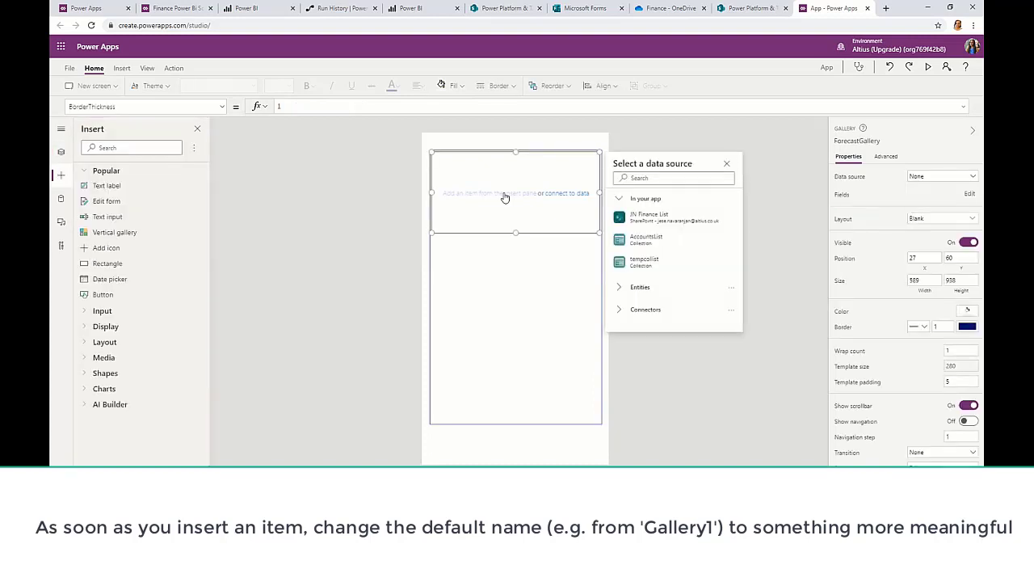
pyautogui.click(656, 240)
pyautogui.click(529, 351)
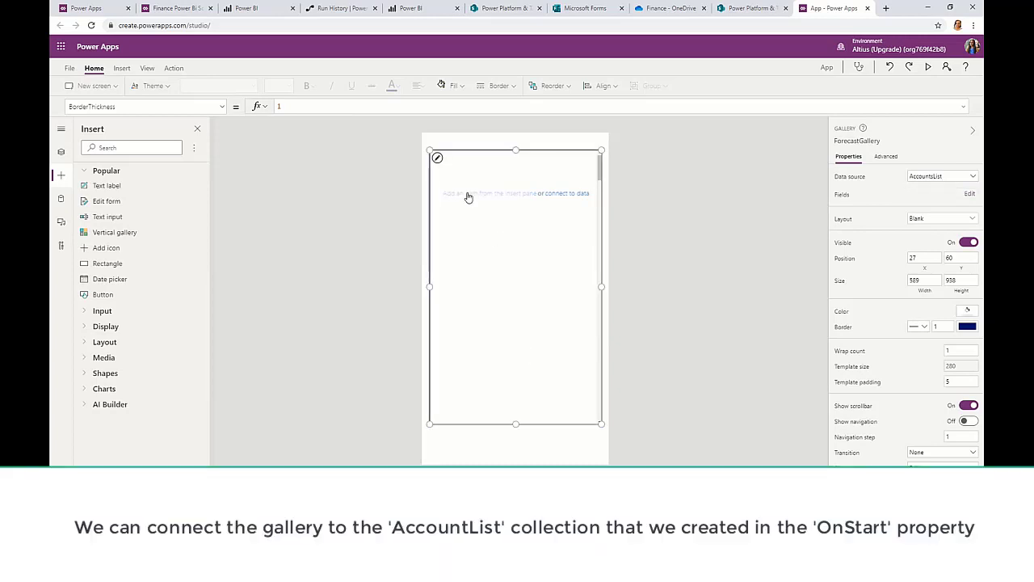
# Insert a text label into ForecastGallery's item template and show the screen's control tree
pyautogui.click(467, 197)
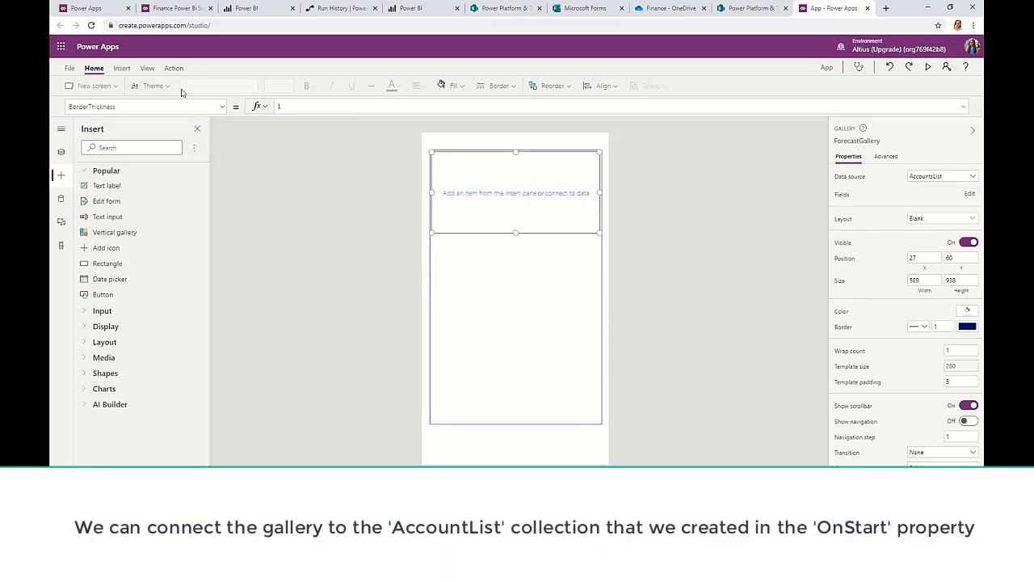
pyautogui.click(120, 70)
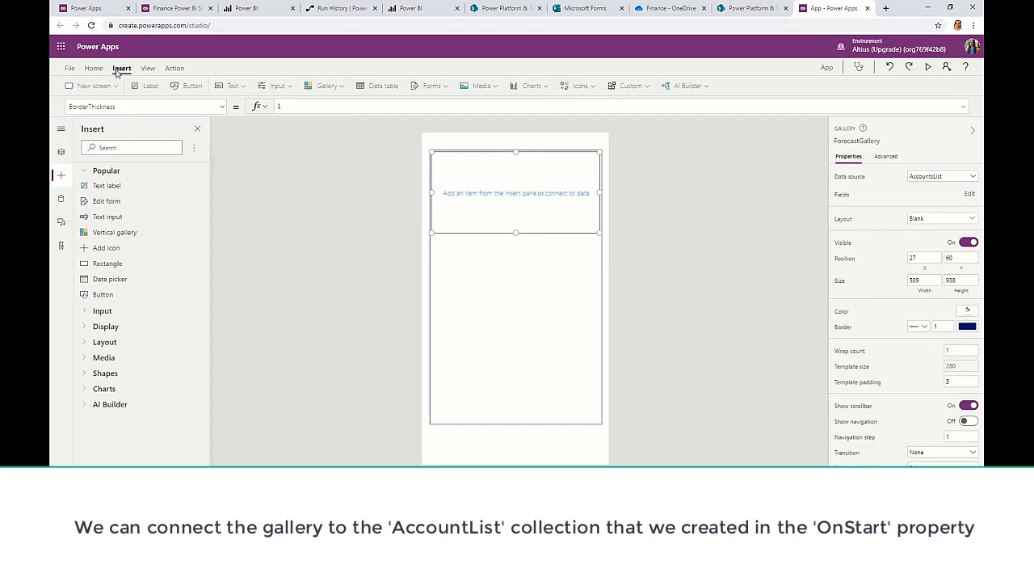
pyautogui.click(145, 86)
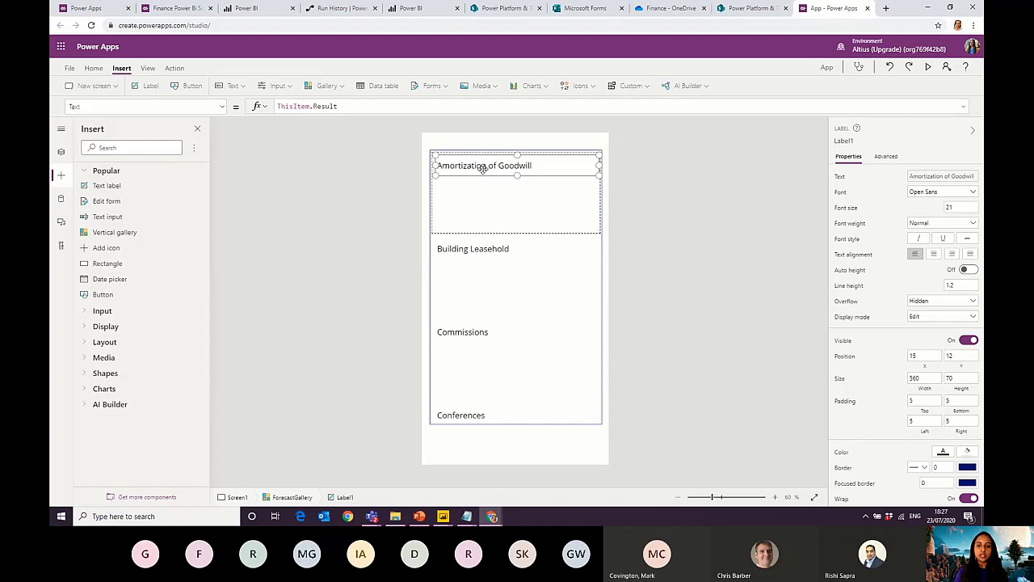
pyautogui.click(60, 151)
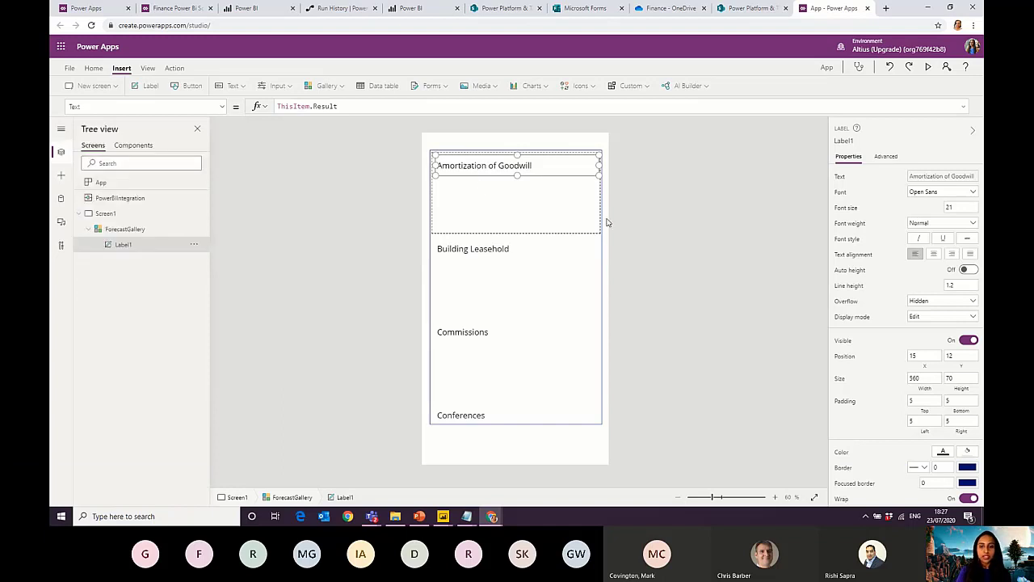
# Add a second label to the gallery template, below the account name, with the text "Forecast Prediction"
pyautogui.click(472, 195)
pyautogui.click(149, 86)
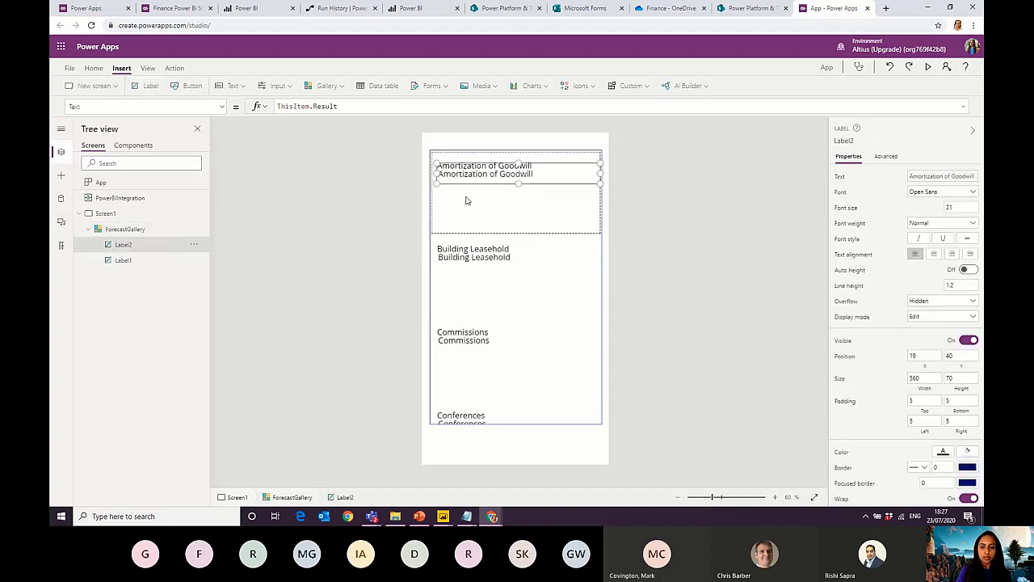
pyautogui.click(346, 106)
pyautogui.hotkey('ctrl', 'a')
pyautogui.press('BackSpace')
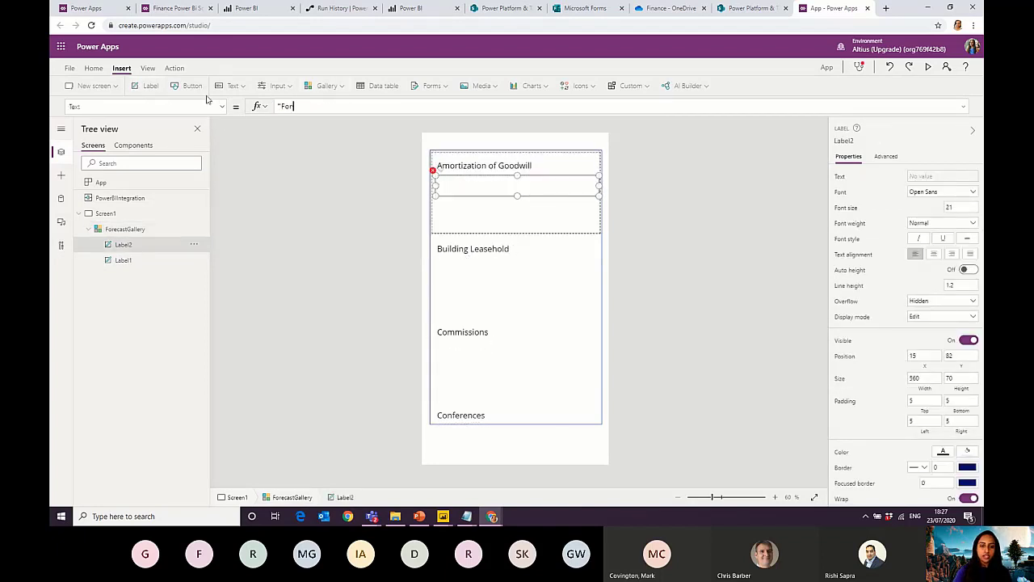
pyautogui.write('"Forecast Prediction"')
# Insert a drop-down in the gallery template below the Forecast Prediction label, about 523 wide by 78 high, aligned with the labels' left edge
pyautogui.click(477, 205)
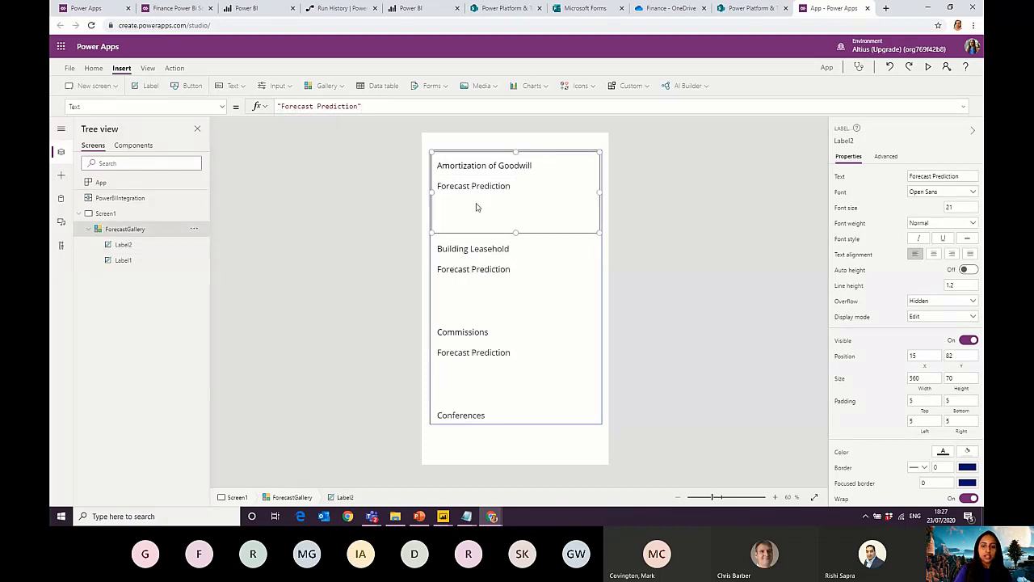
pyautogui.click(269, 87)
pyautogui.click(321, 154)
pyautogui.moveTo(518, 173); pyautogui.dragTo(525, 219)
pyautogui.moveTo(434, 211); pyautogui.dragTo(441, 203)
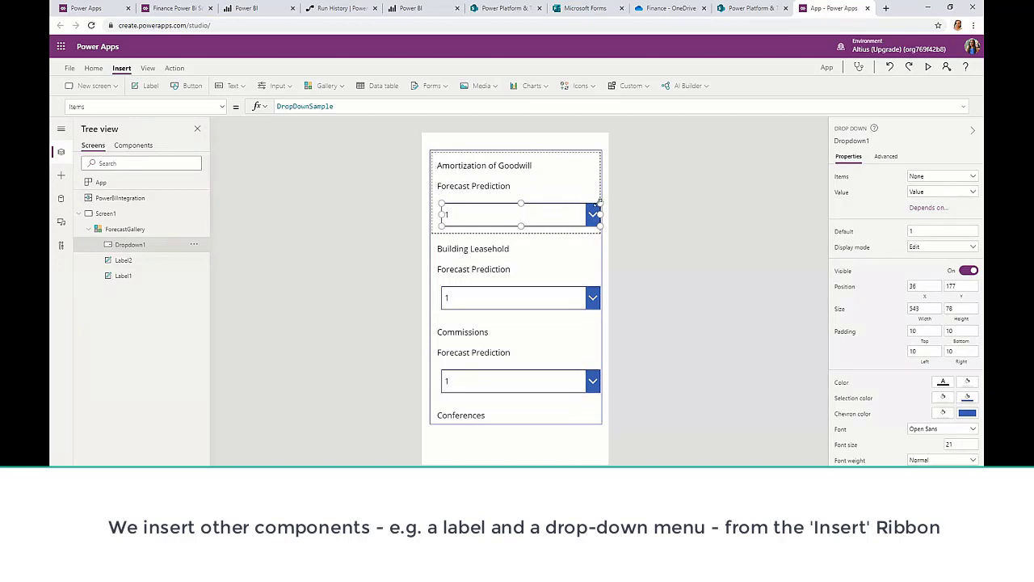
pyautogui.moveTo(600, 202); pyautogui.dragTo(595, 203)
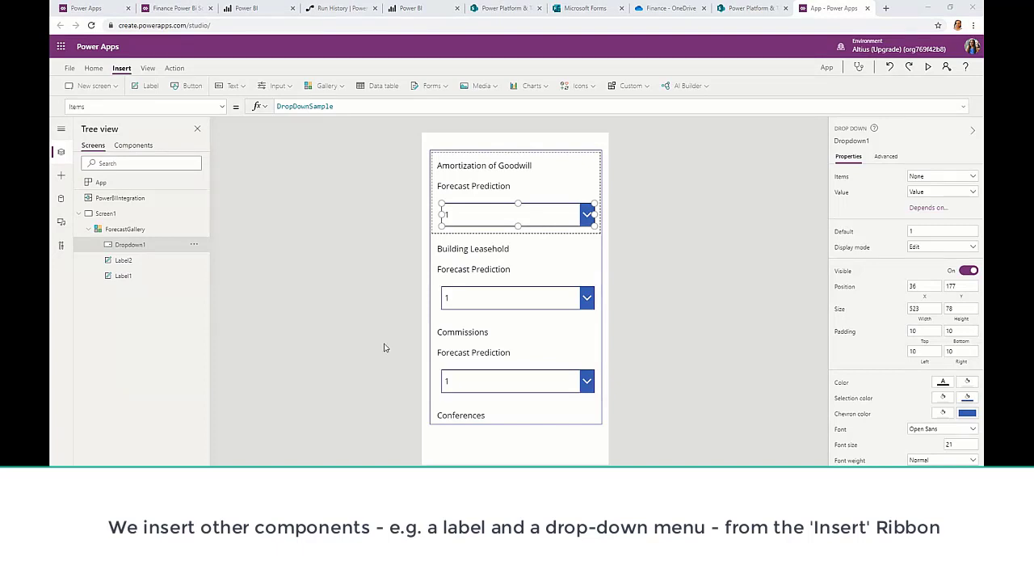
pyautogui.moveTo(460, 215); pyautogui.dragTo(453, 215)
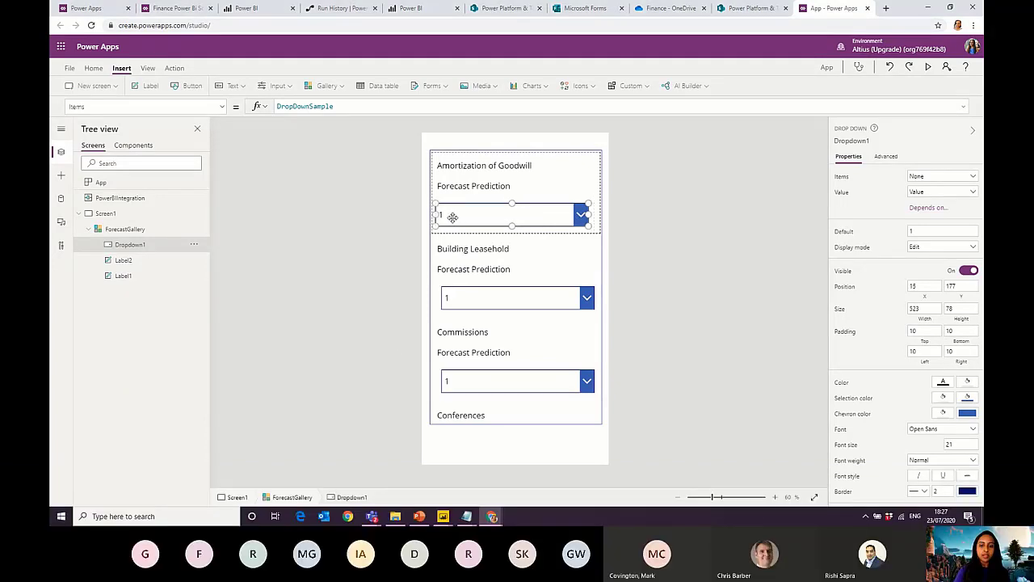
# Set the drop-down's Items to a bracketed list of quoted values from "0" to "2" in increments of 0.2, and review the list
pyautogui.doubleClick(341, 106)
pyautogui.write('["0", "0.2", "0.4", "0.6", "0.8", "1", "1.2", "1.4", "1.6", "1.8", "2"]')
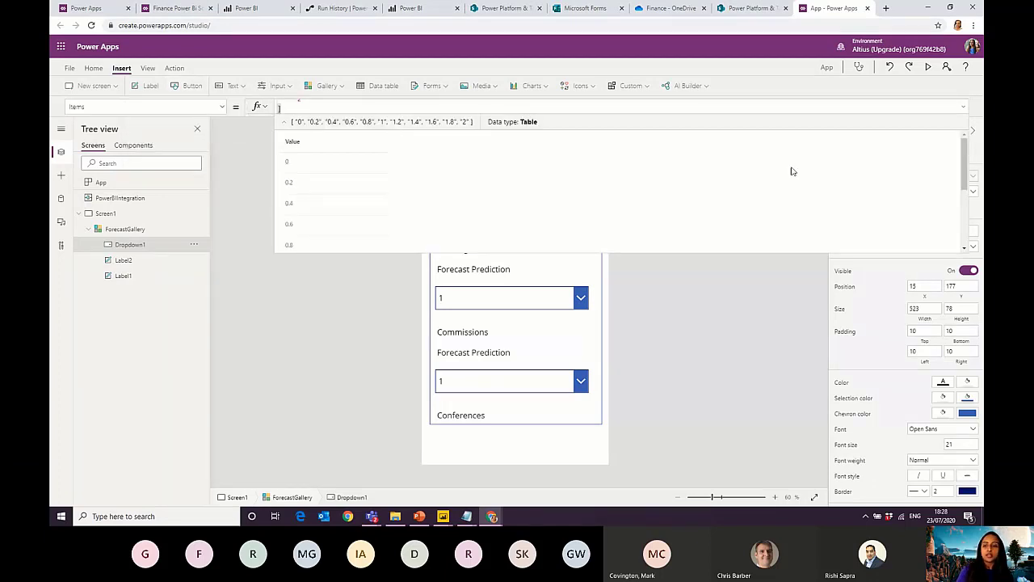
pyautogui.click(963, 106)
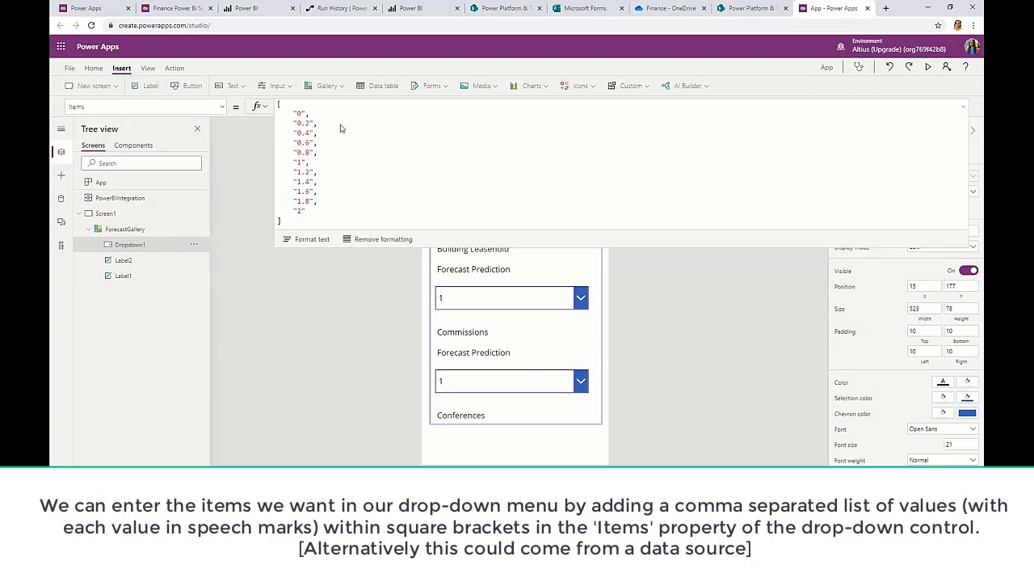
pyautogui.click(309, 143)
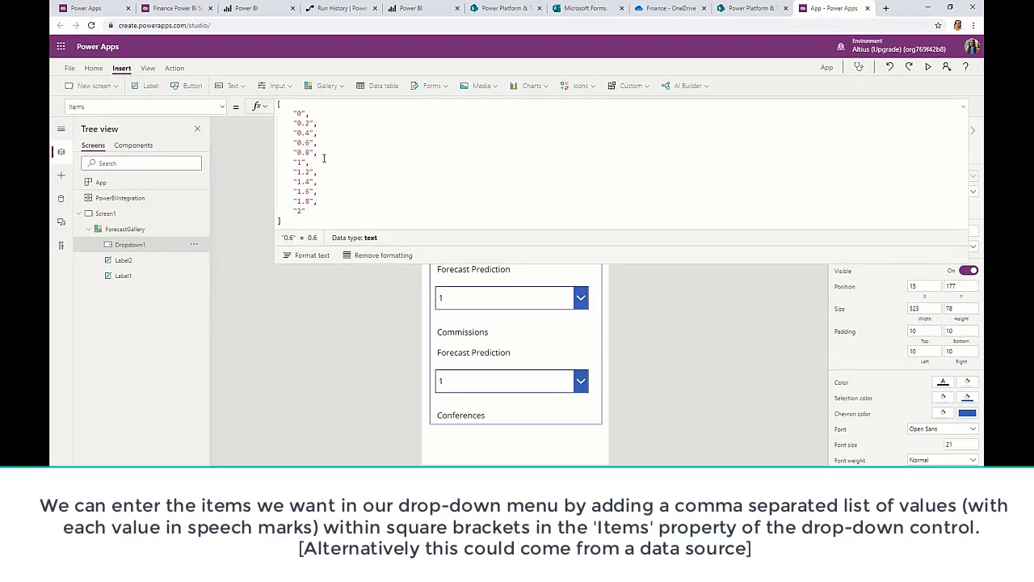
pyautogui.moveTo(319, 201); pyautogui.dragTo(282, 133)
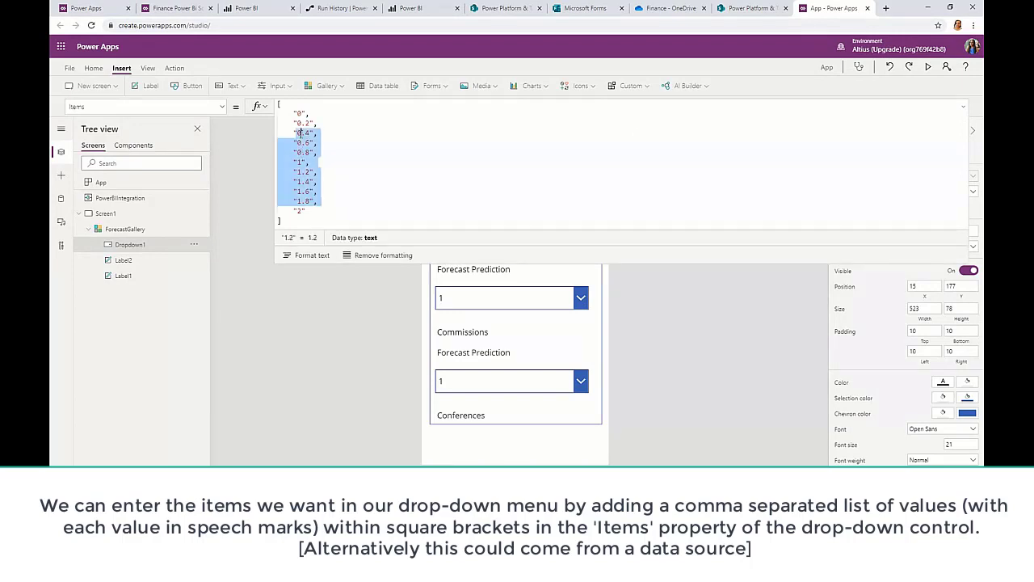
pyautogui.click(408, 165)
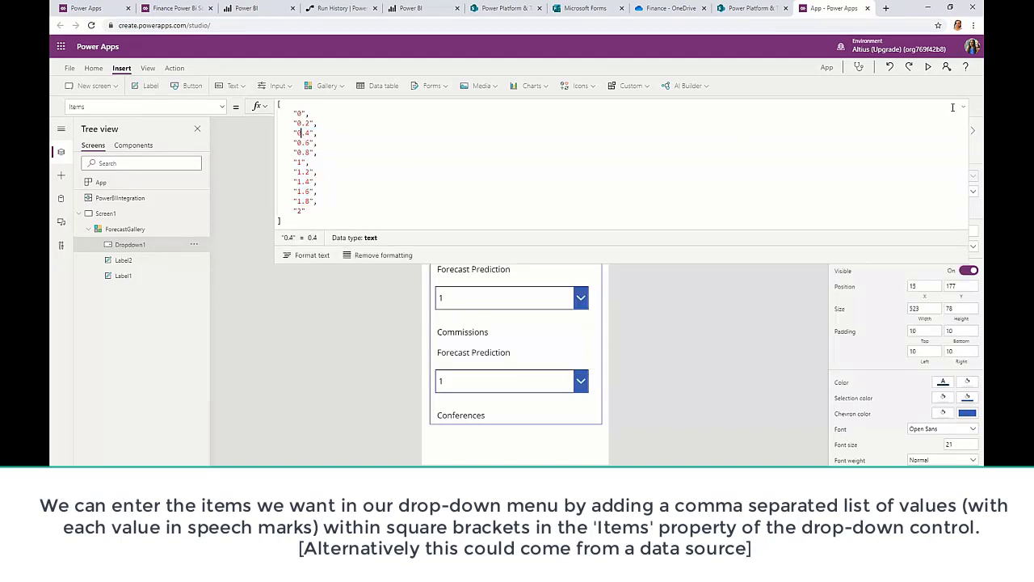
pyautogui.click(963, 106)
pyautogui.click(742, 208)
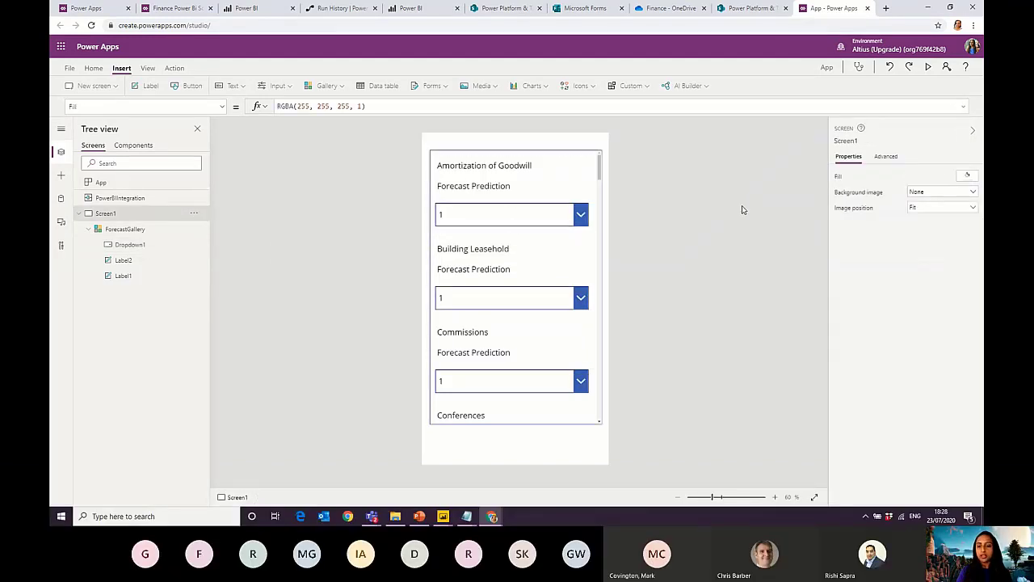
# Preview the app and check the options in the Amortization of Goodwill drop-down
pyautogui.click(929, 69)
pyautogui.click(555, 144)
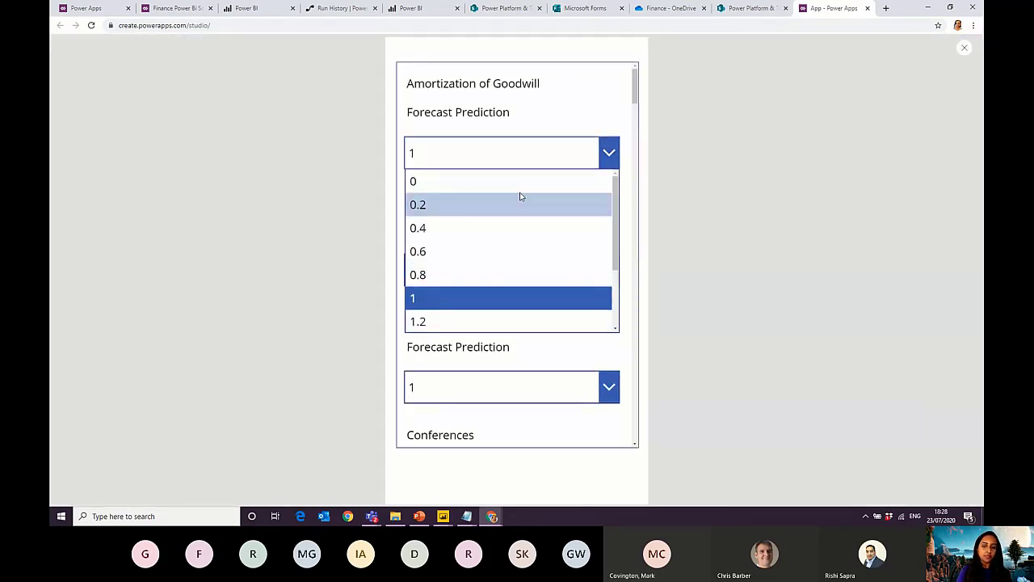
pyautogui.click(965, 48)
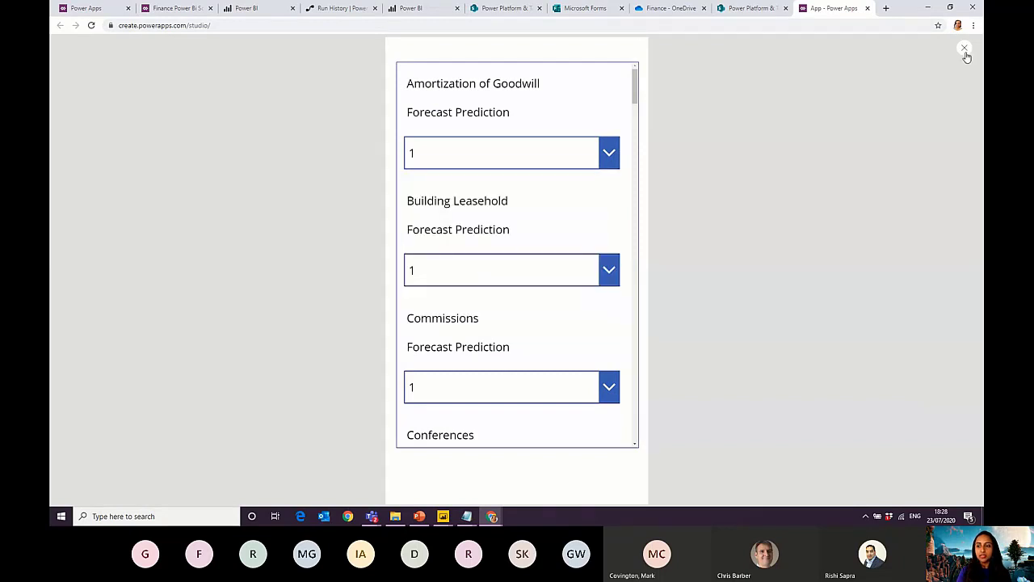
# Close the app preview and lower the forecast gallery's upper edge to Y 132, making the gallery 864 high
pyautogui.click(964, 48)
pyautogui.click(599, 305)
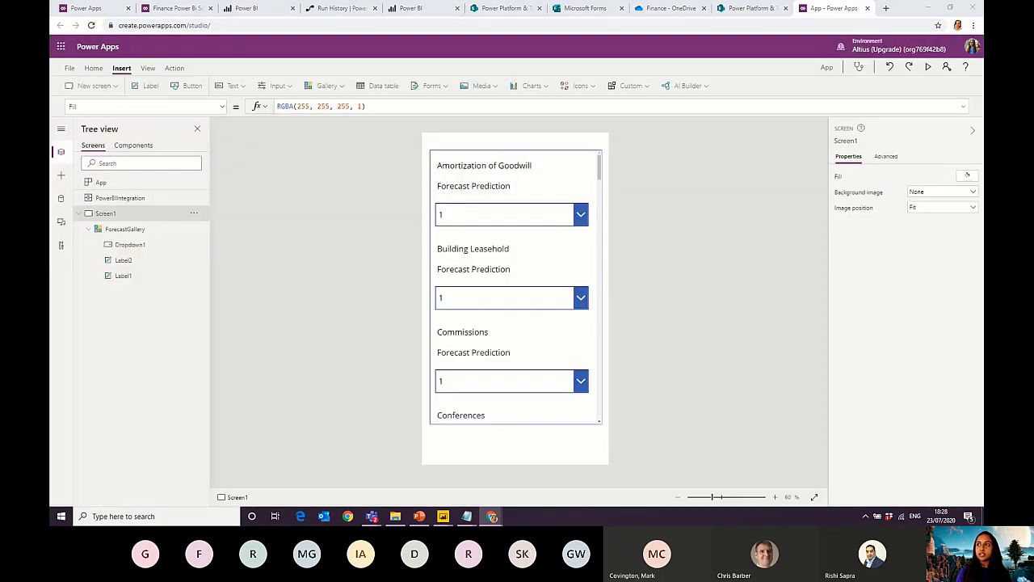
pyautogui.click(593, 186)
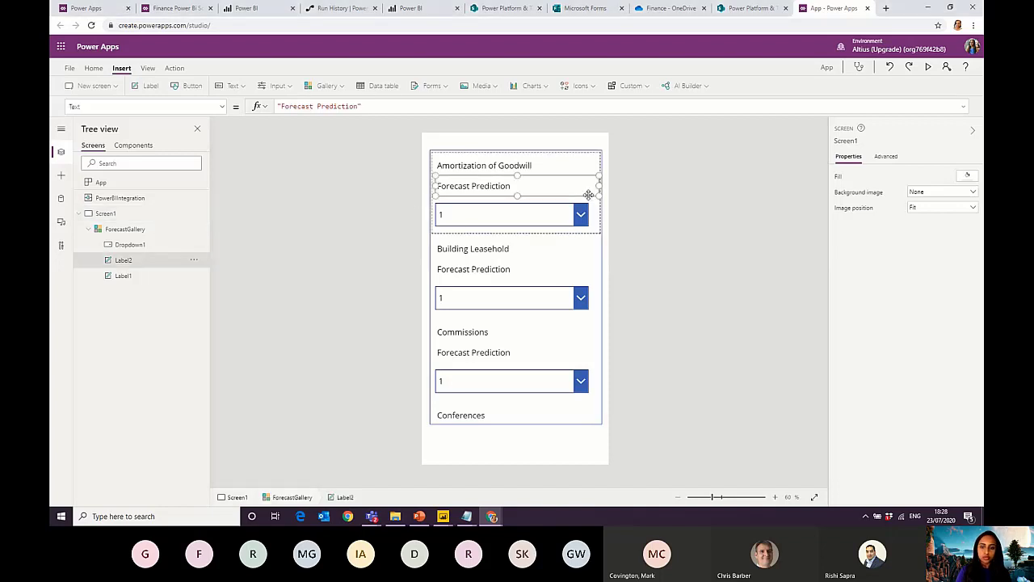
pyautogui.click(596, 165)
pyautogui.click(593, 419)
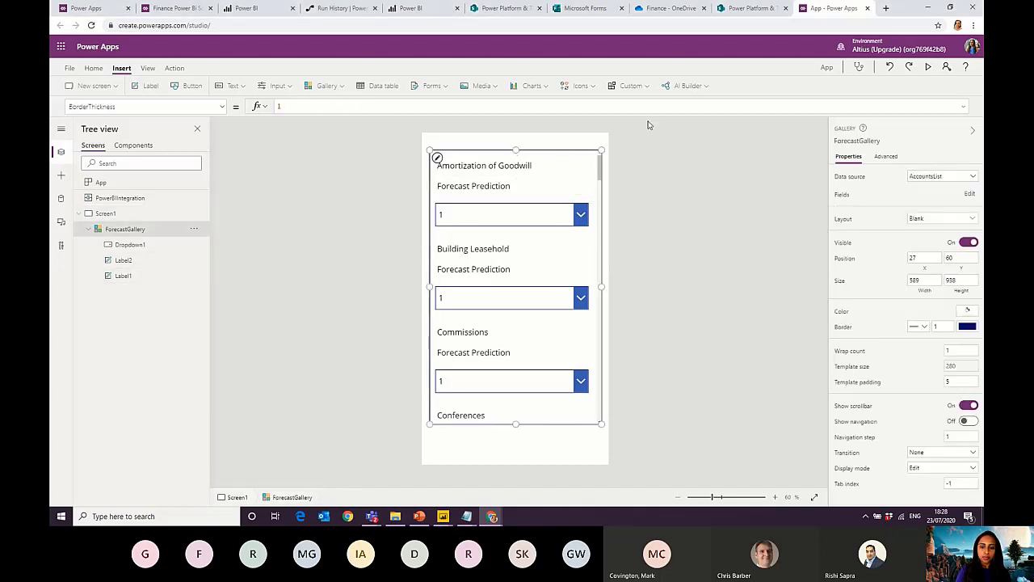
pyautogui.moveTo(600, 152); pyautogui.dragTo(600, 172)
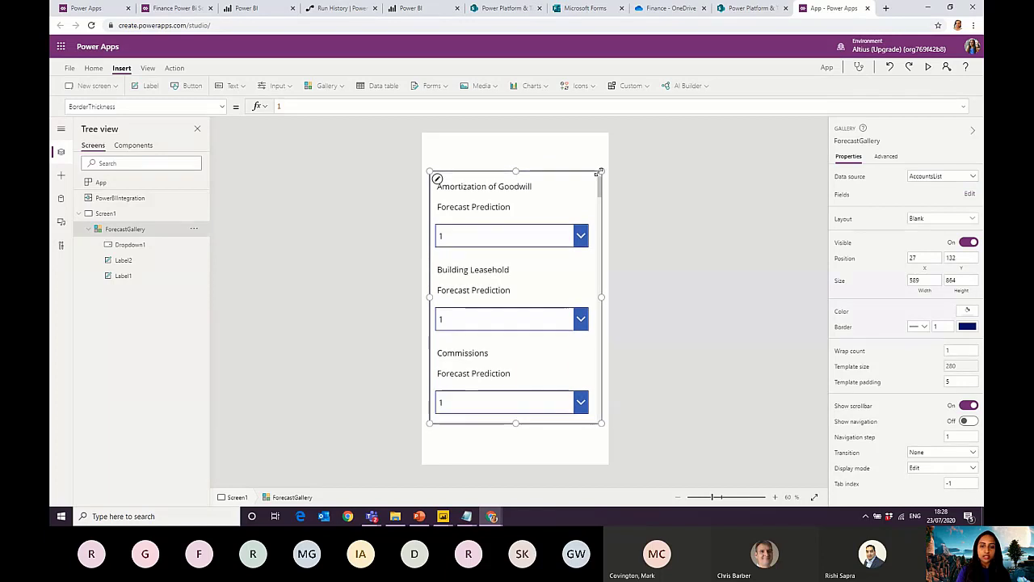
# Add a centred header label reading "Forecast Application" across the top of the screen, 640 wide by about 71 high
pyautogui.click(506, 154)
pyautogui.click(150, 85)
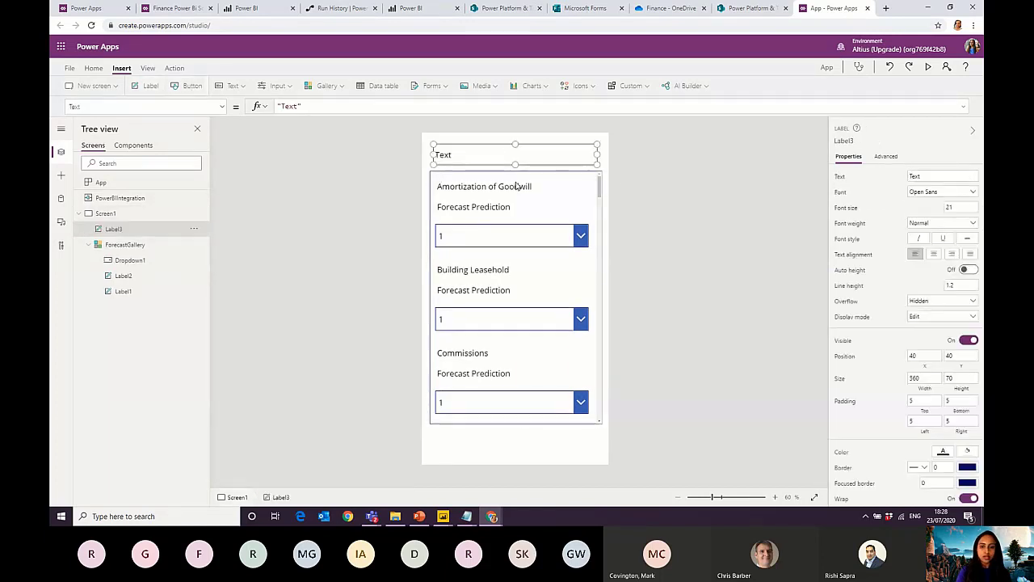
pyautogui.moveTo(586, 153); pyautogui.dragTo(609, 154)
pyautogui.doubleClick(552, 146)
pyautogui.write('Forecast Application')
pyautogui.click(933, 254)
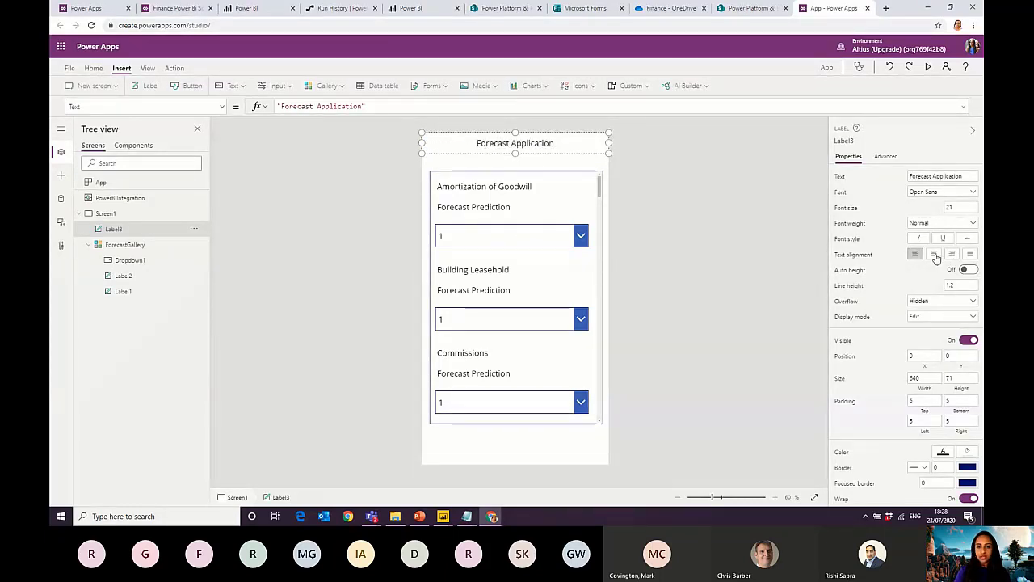
pyautogui.click(302, 225)
# Add a "Save Forecast" button across the full width of the screen's bottom edge, 640 wide by about 74 high
pyautogui.click(193, 85)
pyautogui.moveTo(472, 154); pyautogui.dragTo(462, 398)
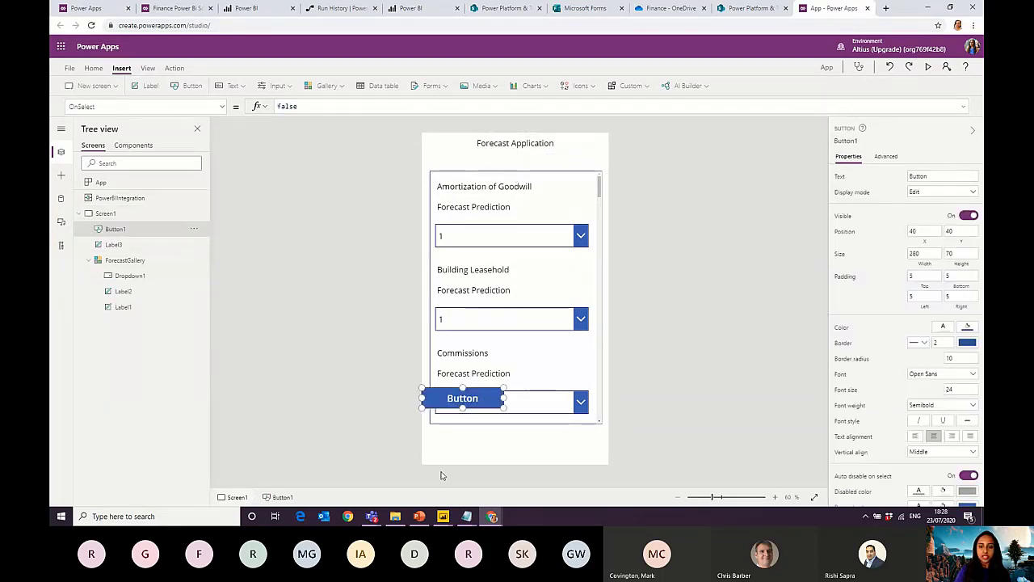
pyautogui.moveTo(441, 475); pyautogui.dragTo(442, 473)
pyautogui.moveTo(502, 441); pyautogui.dragTo(608, 441)
pyautogui.doubleClick(545, 449)
pyautogui.write('Save Forecast')
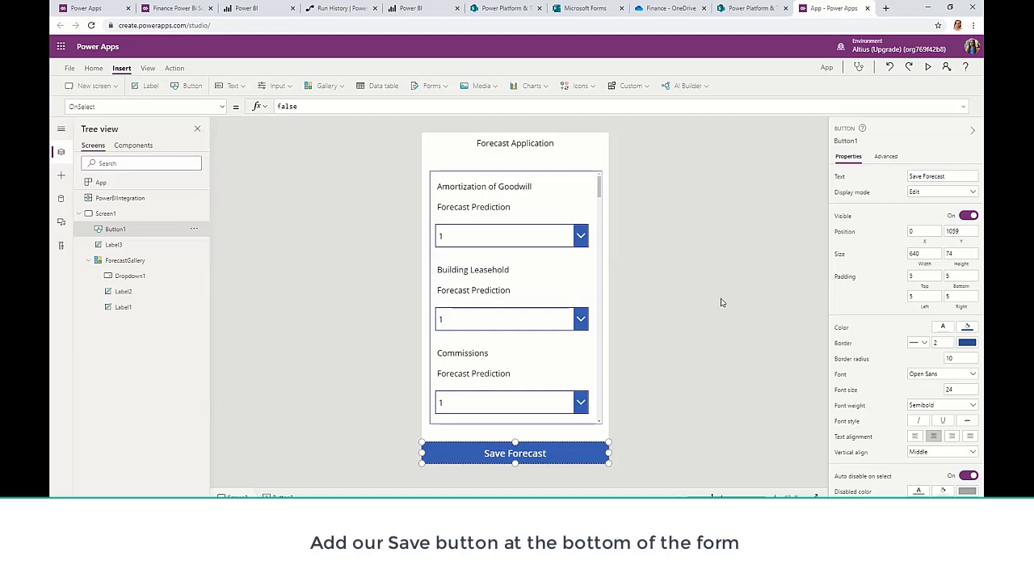
pyautogui.click(722, 302)
# Give the Forecast Application header label a dark navy fill and white text
pyautogui.click(526, 143)
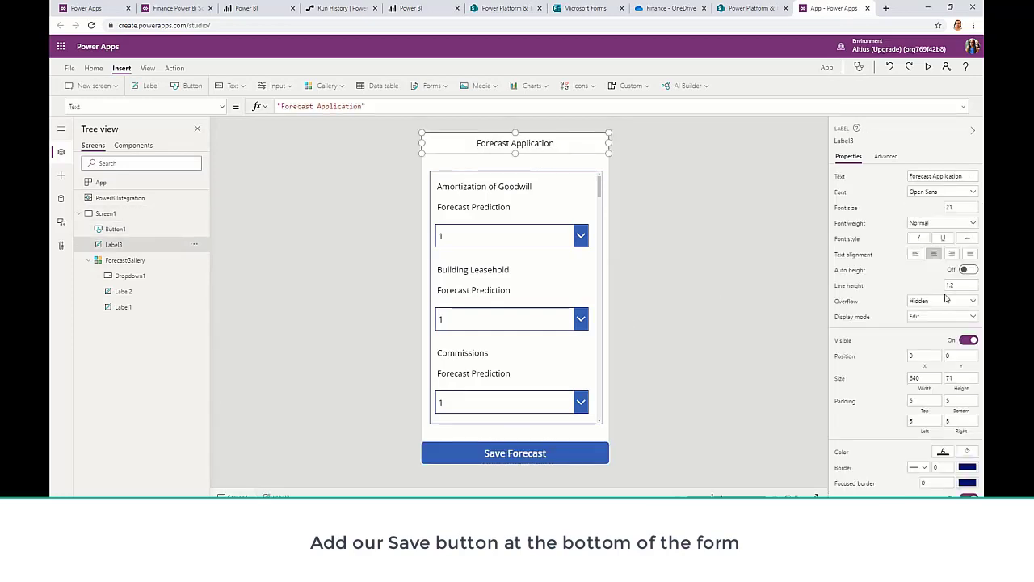
pyautogui.click(173, 69)
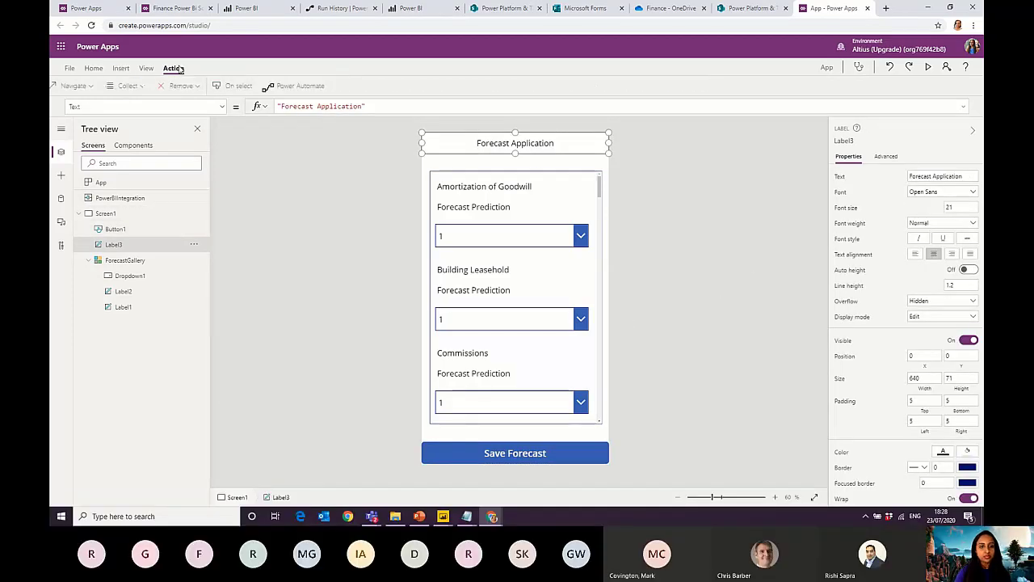
pyautogui.click(94, 69)
pyautogui.click(453, 86)
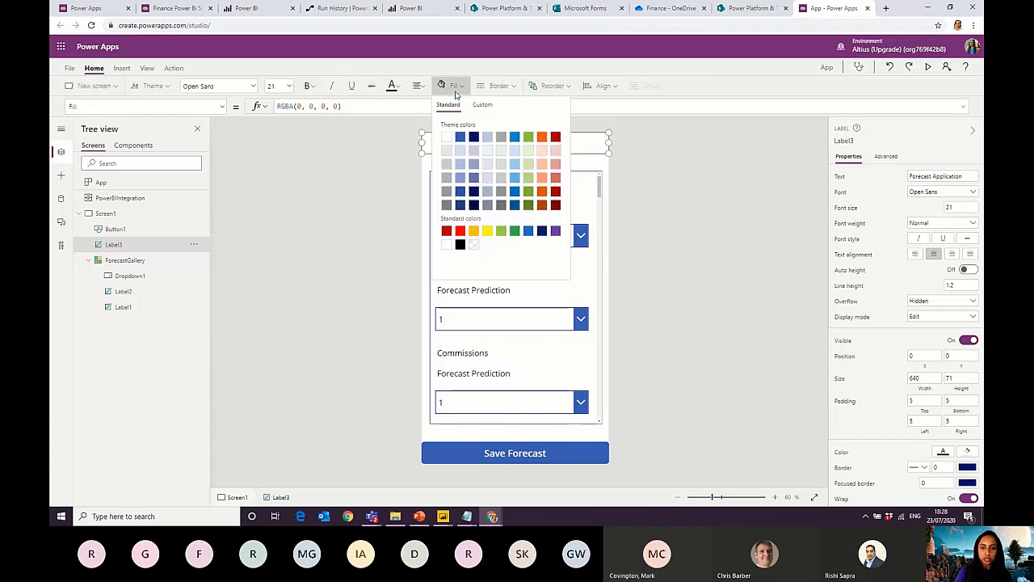
pyautogui.click(474, 137)
pyautogui.click(690, 266)
pyautogui.click(547, 151)
pyautogui.click(391, 86)
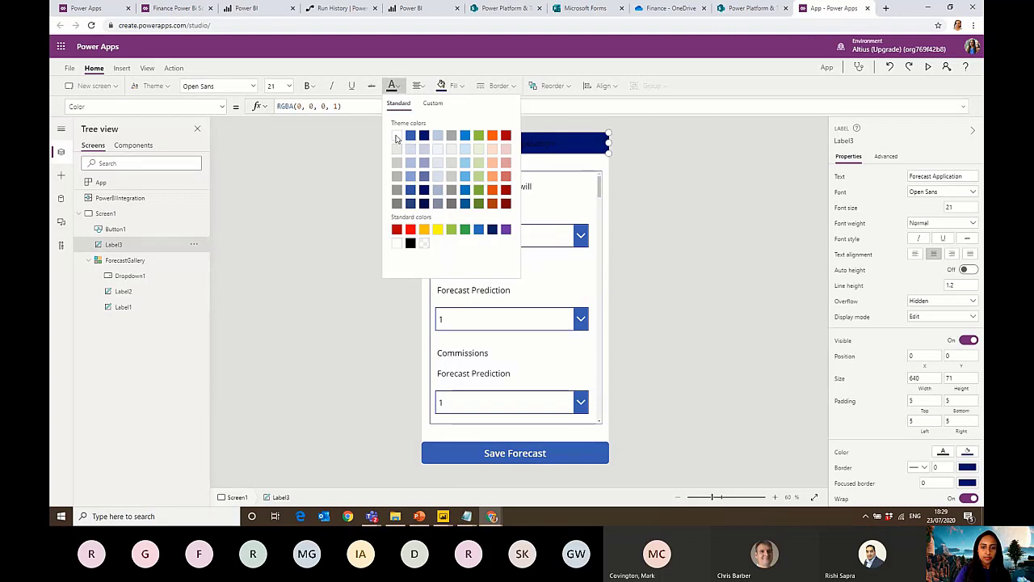
pyautogui.click(396, 137)
pyautogui.click(329, 230)
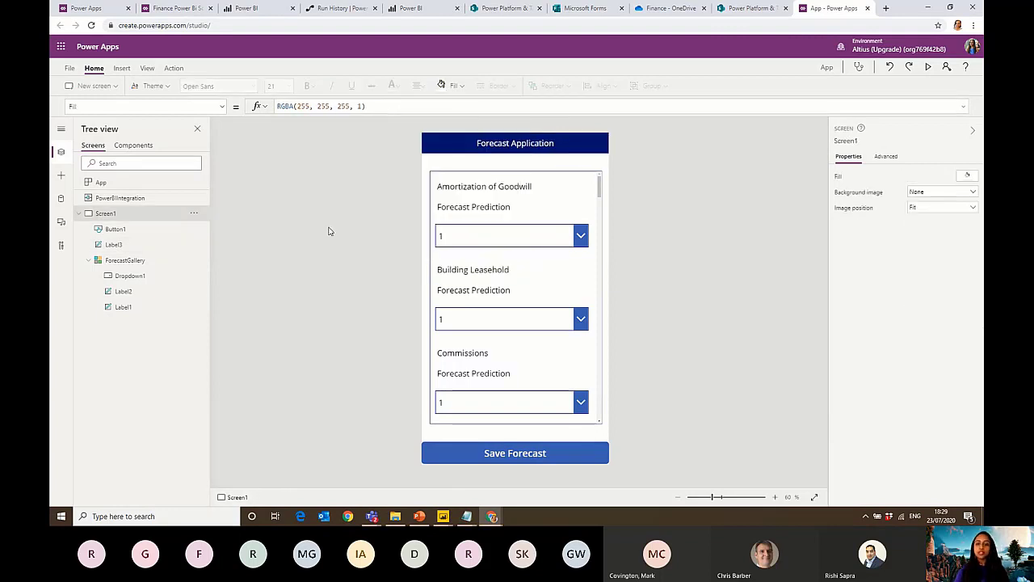
# Try the Lavender theme on the app and apply the Forest theme instead
pyautogui.click(174, 69)
pyautogui.click(95, 69)
pyautogui.click(154, 85)
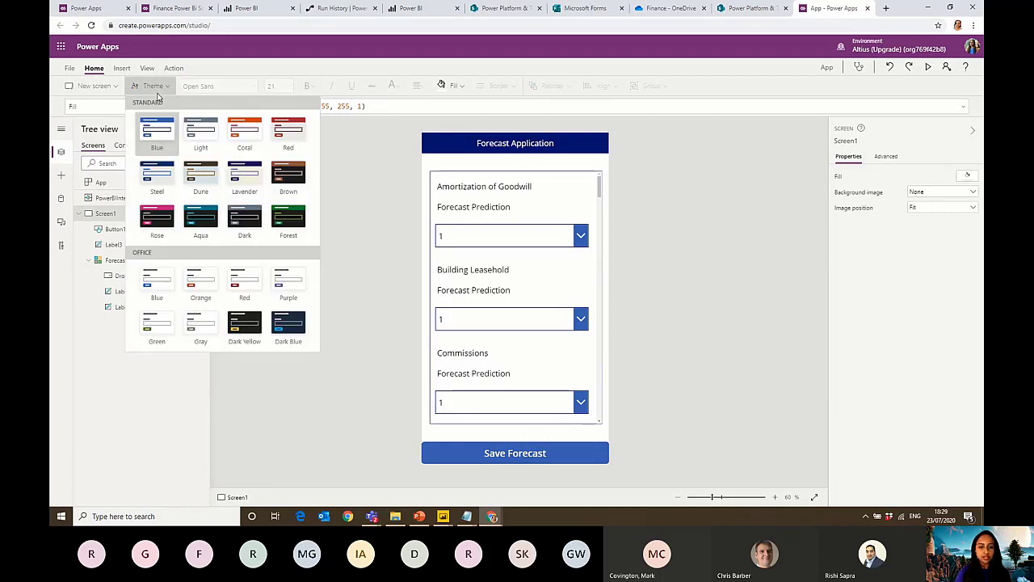
pyautogui.click(243, 169)
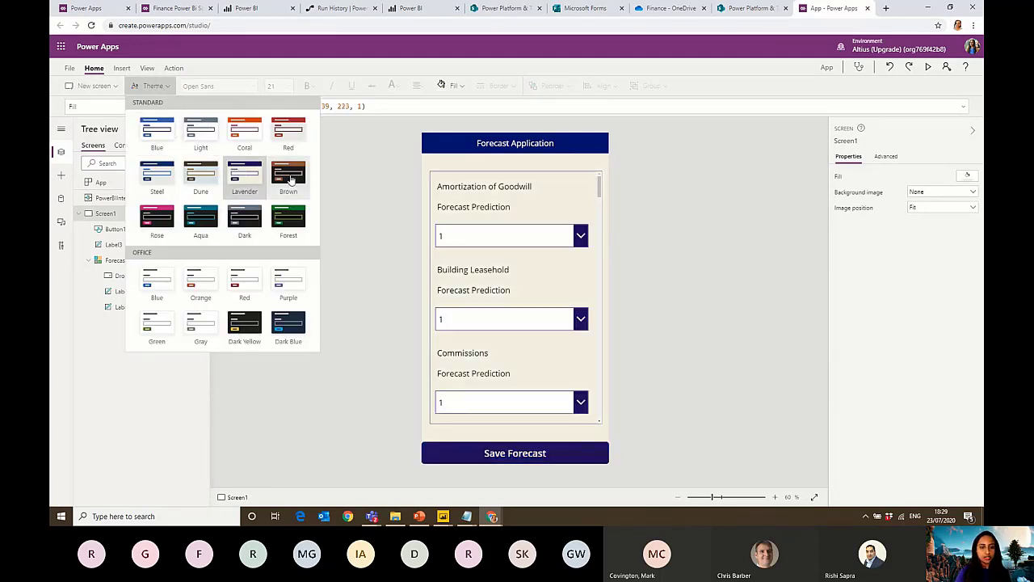
pyautogui.click(280, 222)
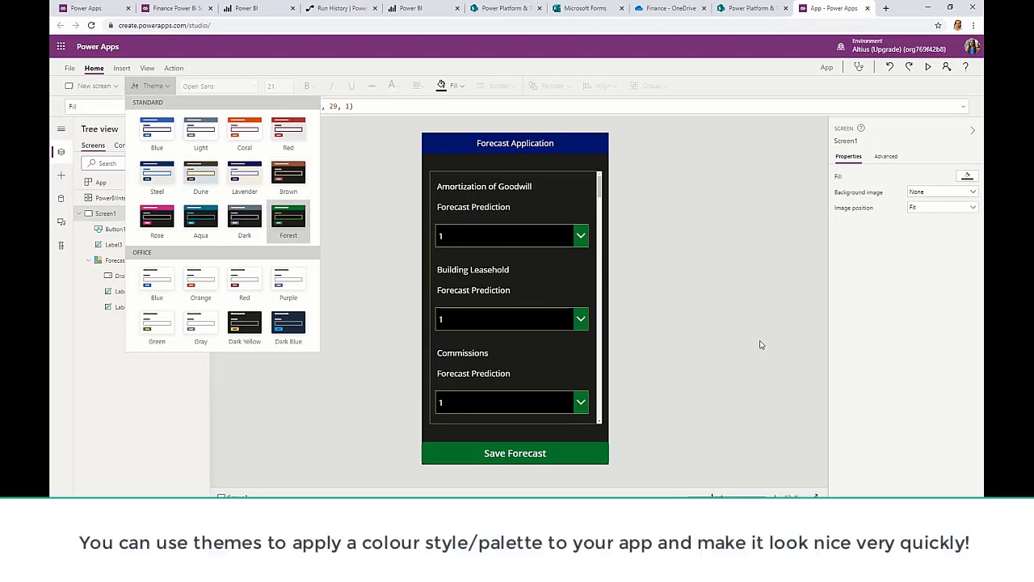
pyautogui.click(681, 274)
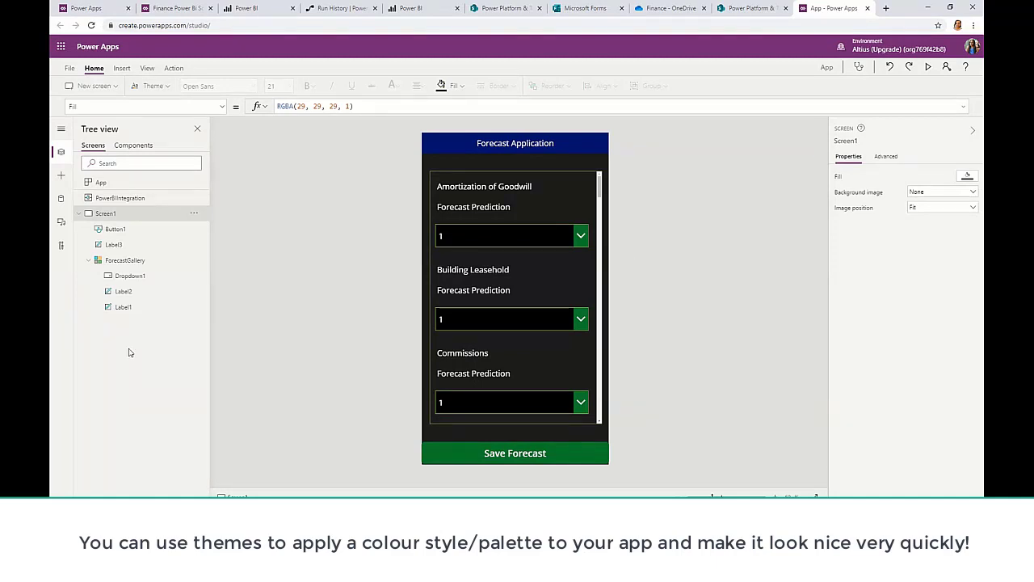
# Rename the Save Forecast button control as SaveButton and the gallery's drop-down as ForecastPrediction
pyautogui.doubleClick(126, 229)
pyautogui.write('SaveButton')
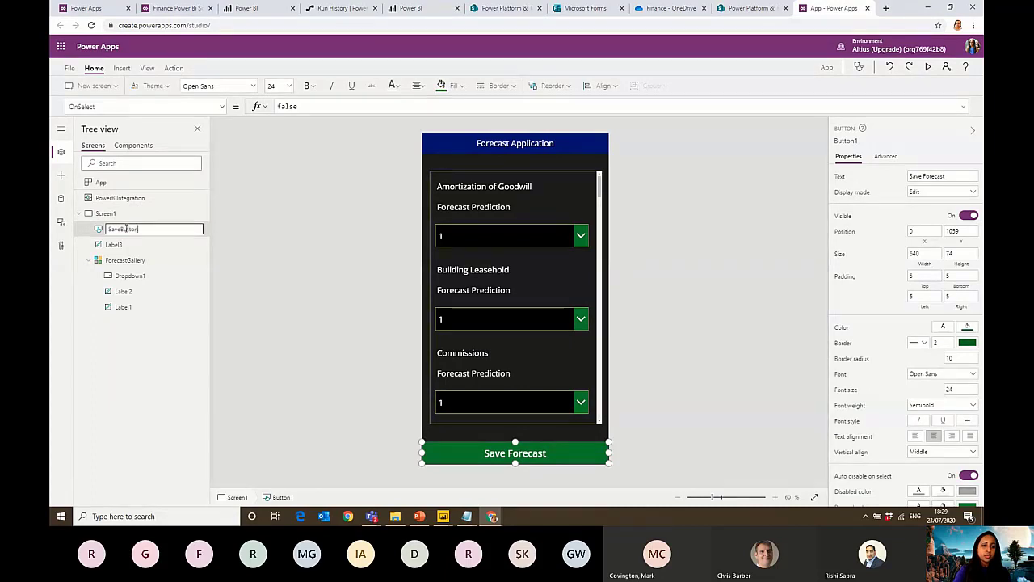
pyautogui.click(130, 276)
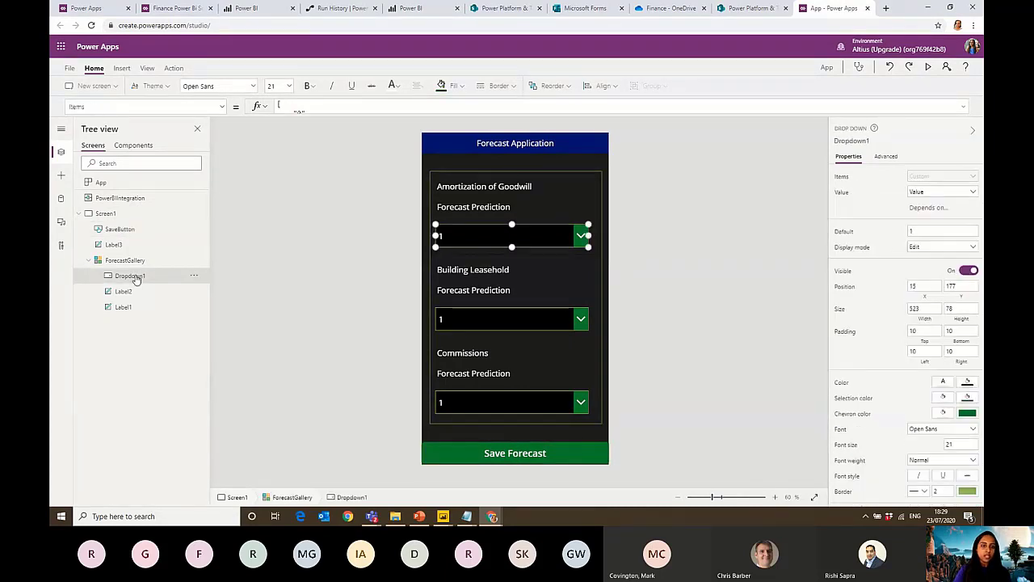
pyautogui.doubleClick(130, 275)
pyautogui.write('ForecastPrediction')
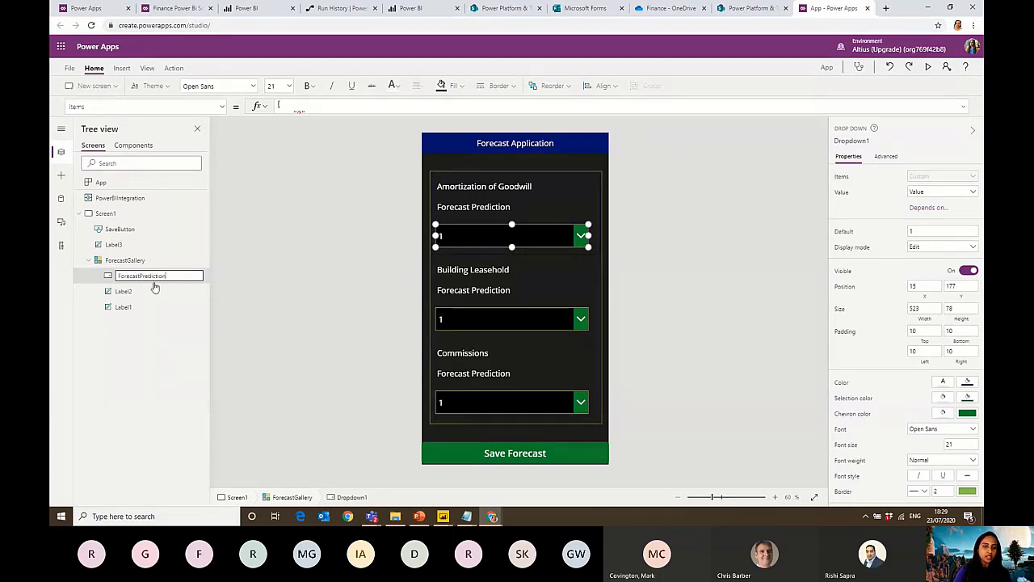
# Finish renaming the gallery's dropdown control as ForecastPredictionDropdown
pyautogui.write('Dropdown')
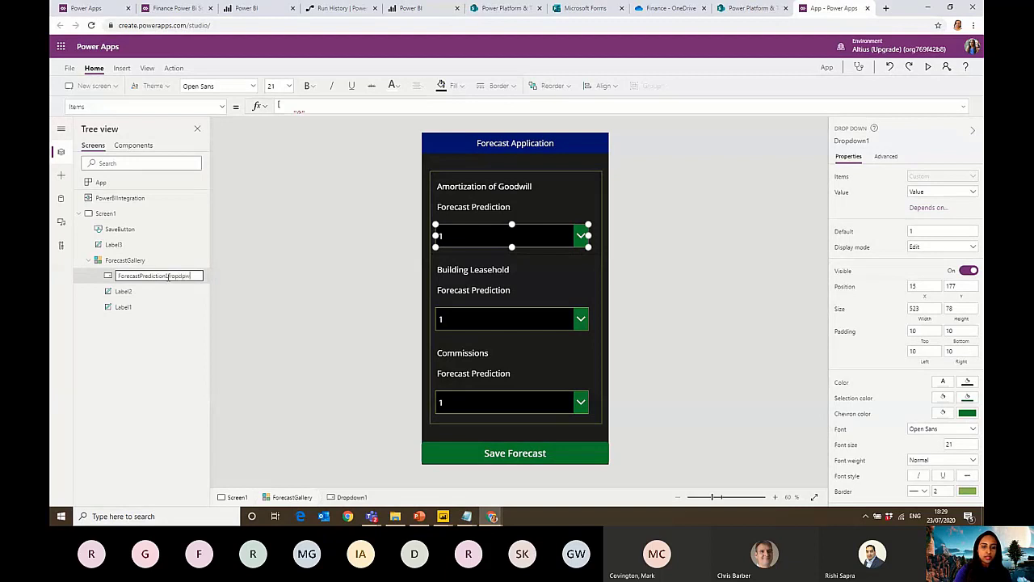
pyautogui.write('own')
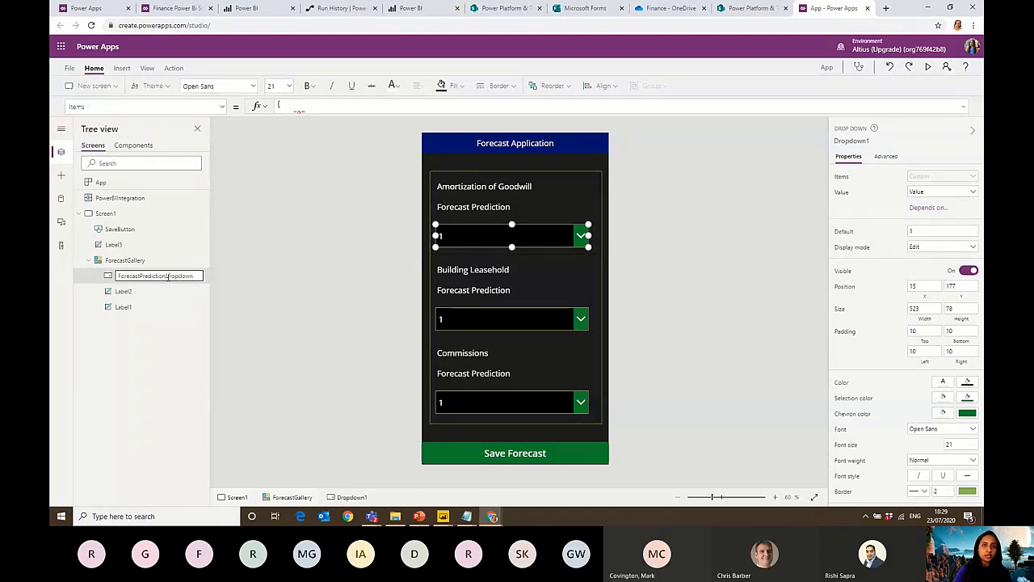
pyautogui.press('Return')
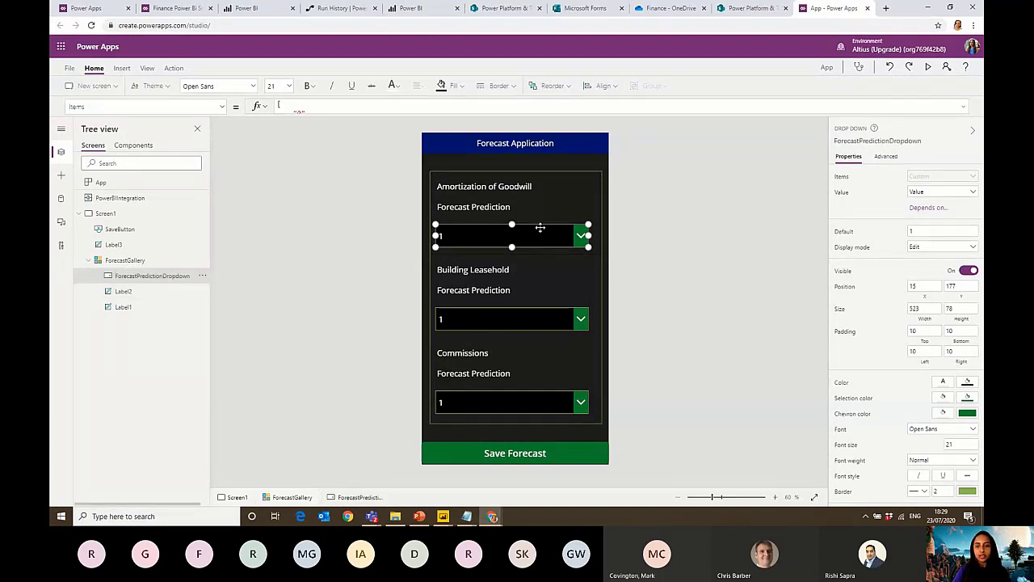
# Reduce the forecast dropdown's height to about 56 and enlarge the ForecastGallery template to a size of about 338
pyautogui.moveTo(512, 246); pyautogui.dragTo(512, 240)
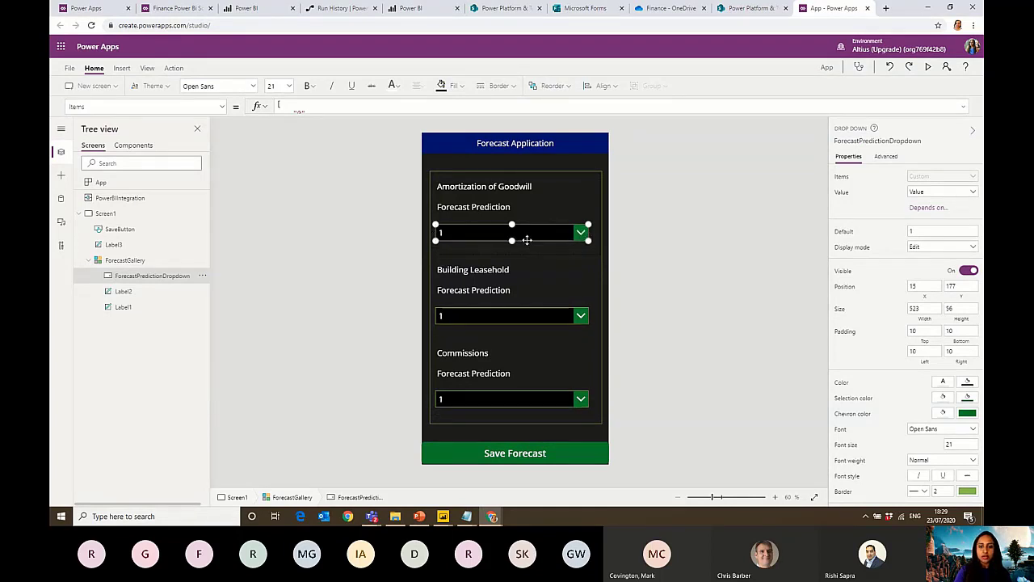
pyautogui.click(533, 249)
pyautogui.moveTo(515, 253); pyautogui.dragTo(515, 273)
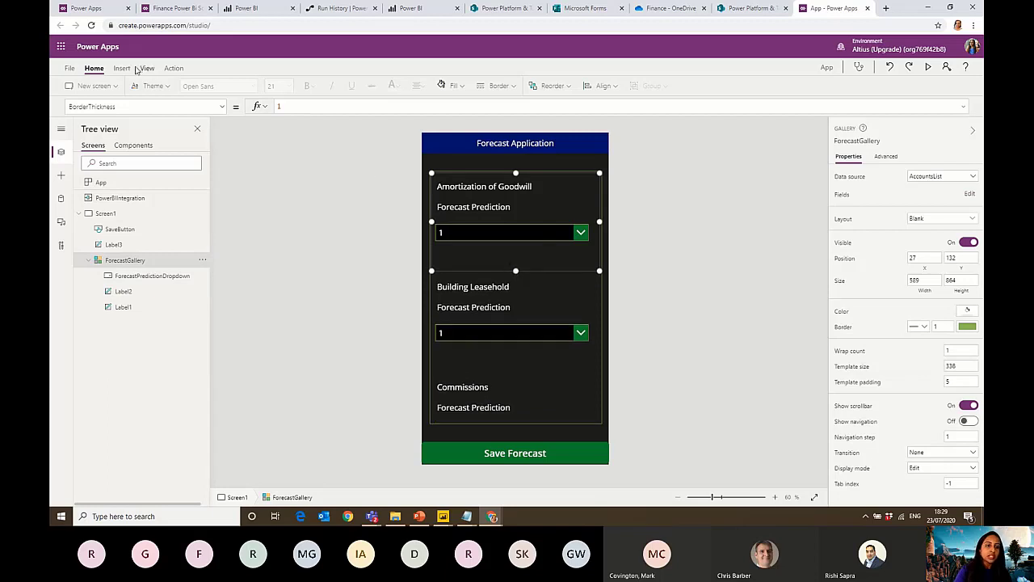
# Insert a text input control into ForecastGallery below the forecast dropdown
pyautogui.click(147, 69)
pyautogui.click(120, 69)
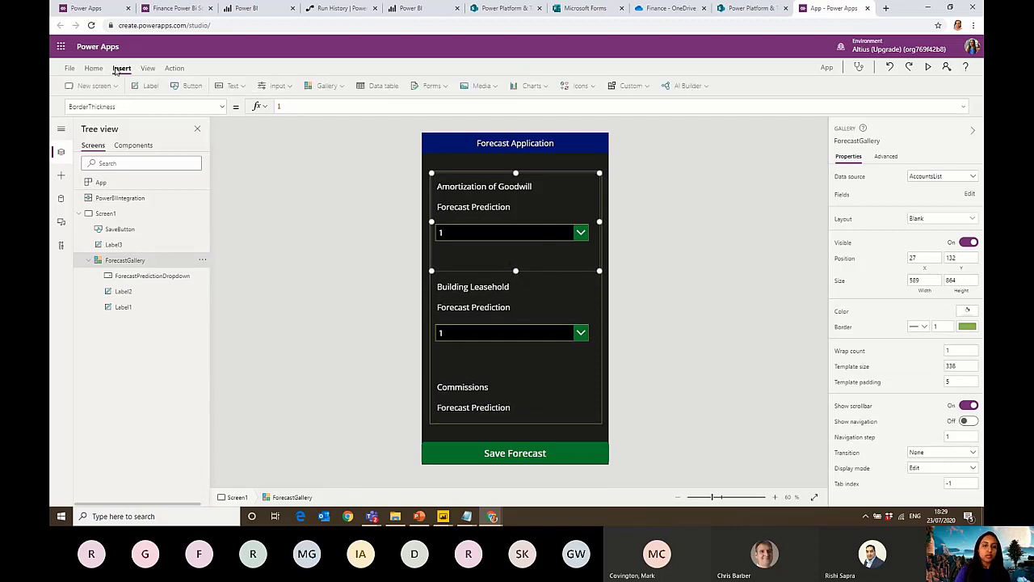
pyautogui.click(275, 86)
pyautogui.click(287, 122)
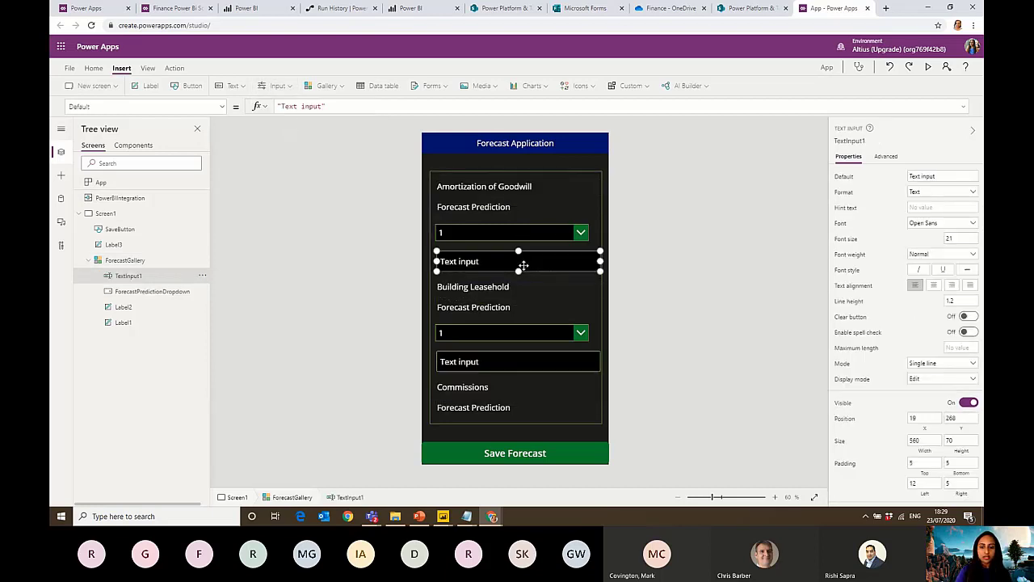
# Rename the new text input control as Commentary
pyautogui.doubleClick(131, 275)
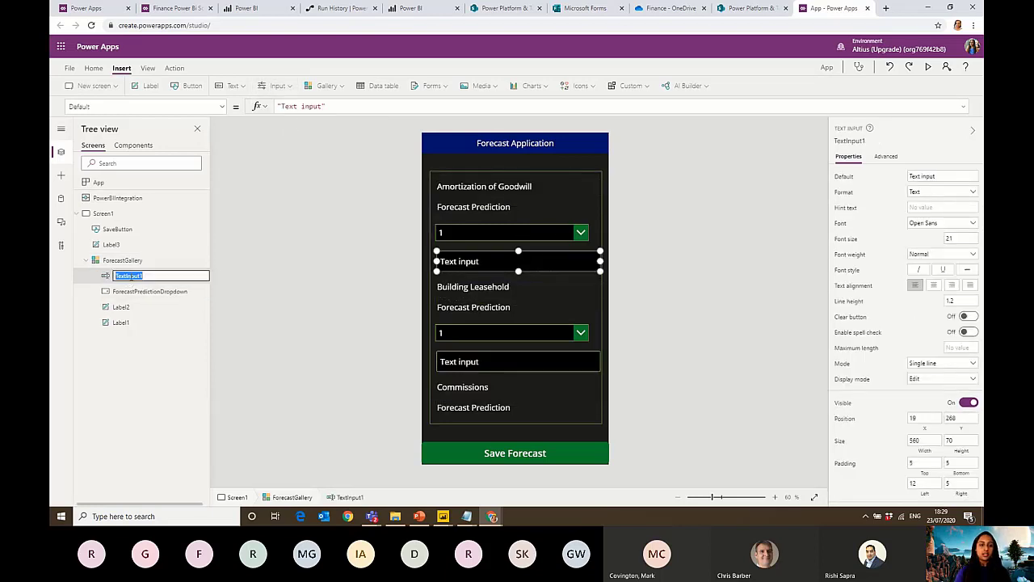
pyautogui.write('Fo')
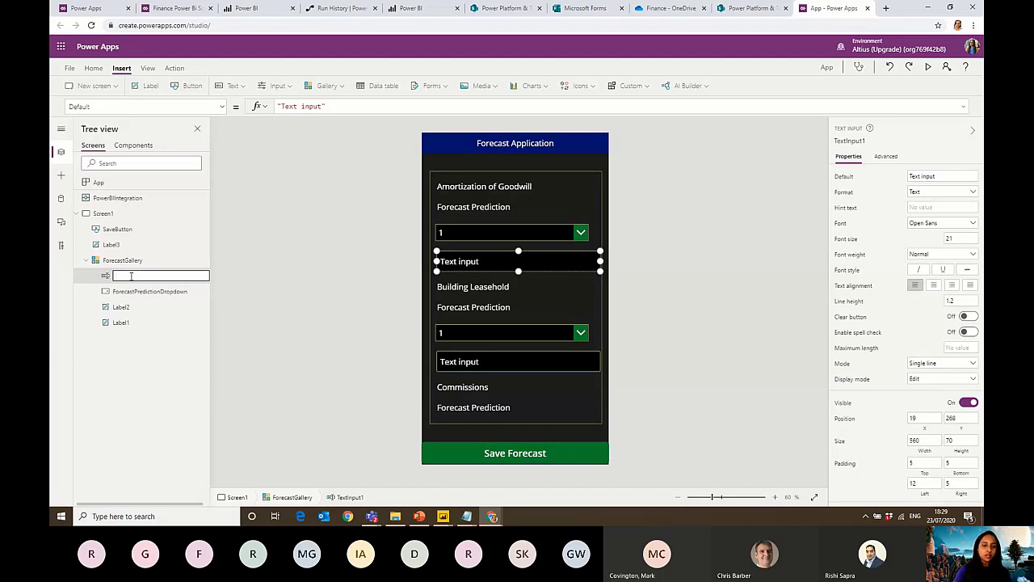
pyautogui.write('mment')
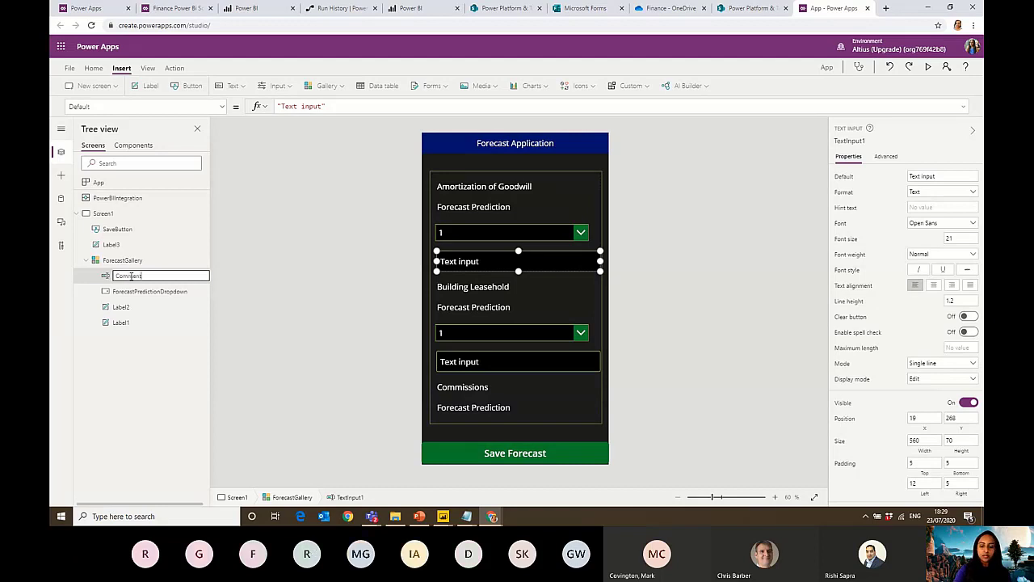
pyautogui.write('ary')
pyautogui.click(269, 277)
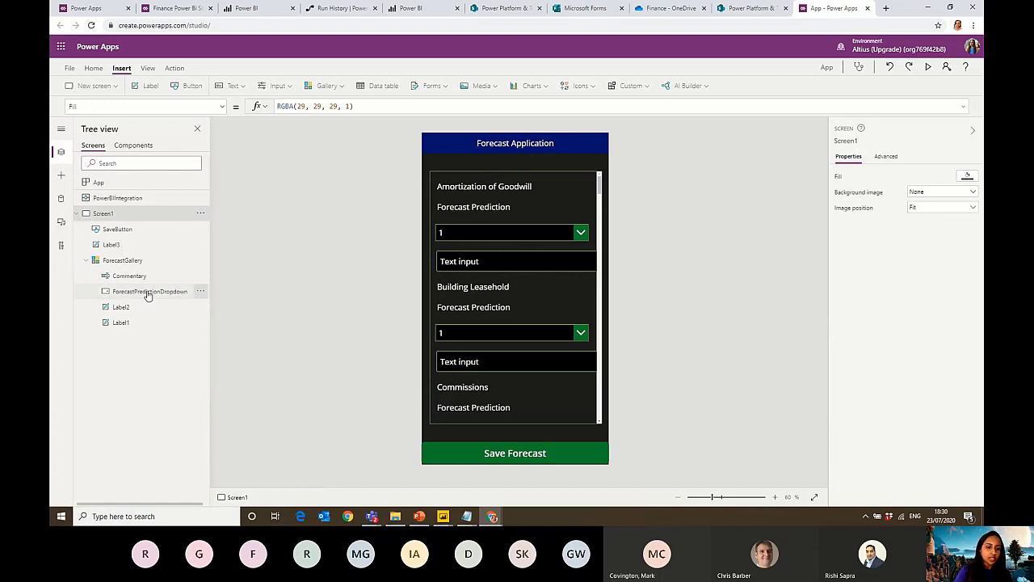
# Widen the forecast dropdown to almost the gallery's full width and shift the Commentary input to about X 10, Y 259
pyautogui.click(145, 291)
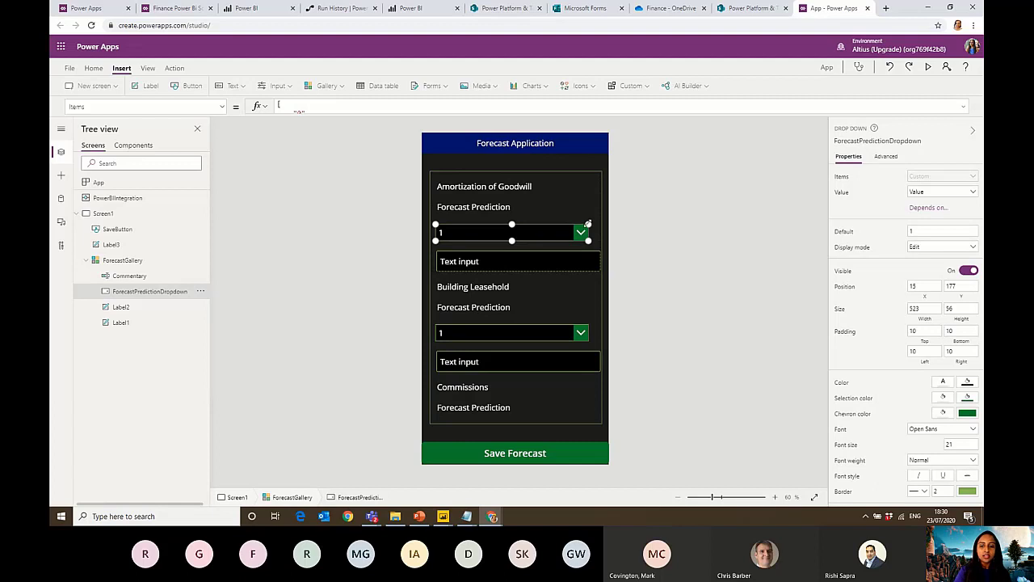
pyautogui.moveTo(588, 224); pyautogui.dragTo(599, 225)
pyautogui.click(572, 259)
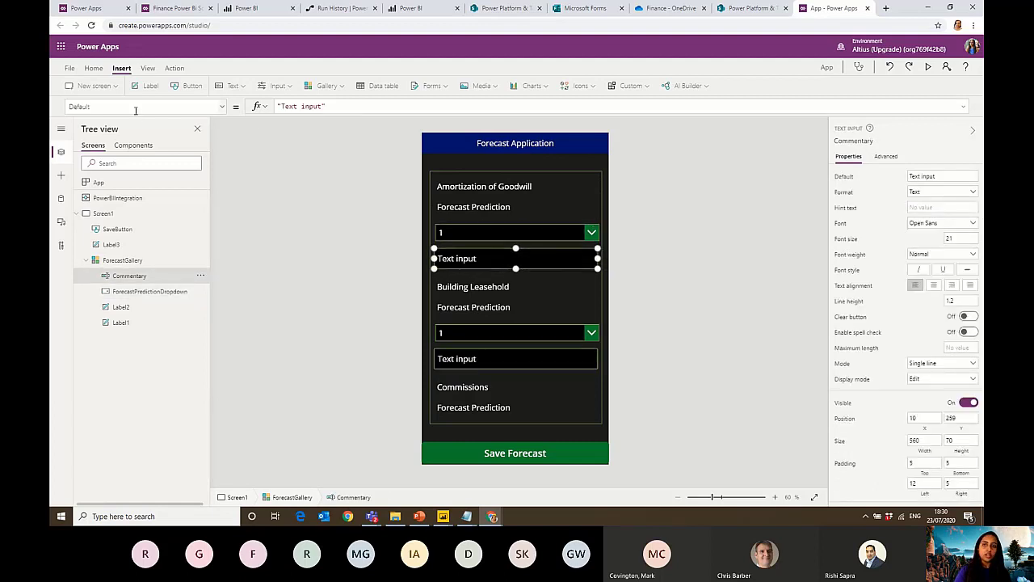
# Clear the Commentary input's Default text, leaving an empty string
pyautogui.moveTo(323, 106); pyautogui.dragTo(284, 106)
pyautogui.press('Delete')
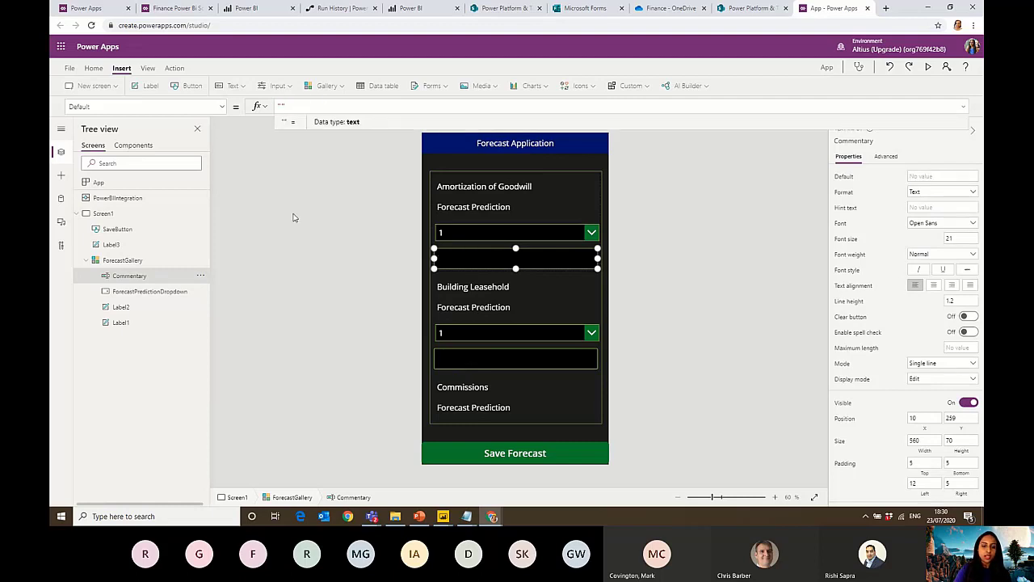
pyautogui.click(339, 236)
# Set the HintText property of the Commentary input to "Please Provide Commentary"
pyautogui.click(477, 260)
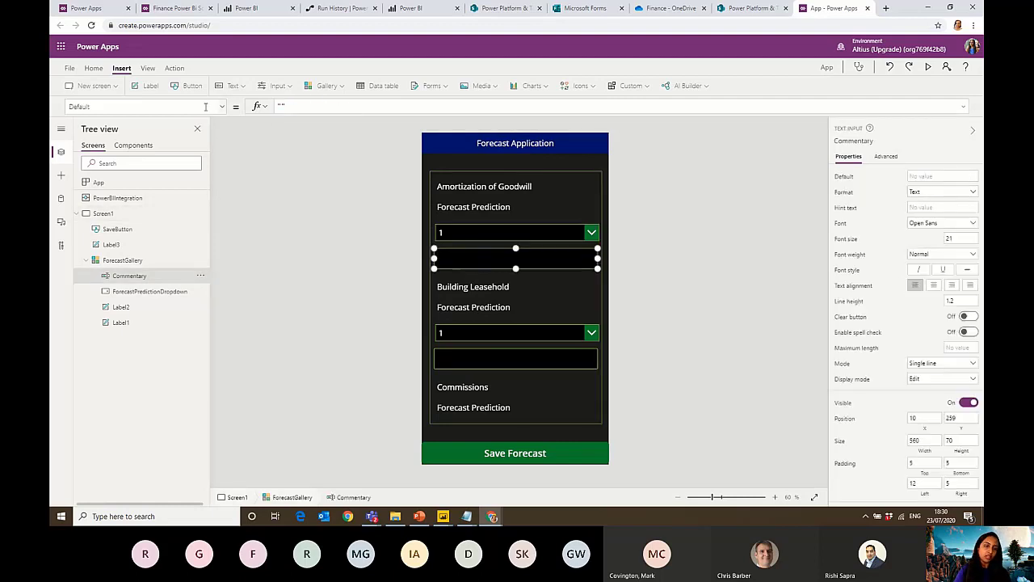
pyautogui.click(220, 108)
pyautogui.scroll(-5, 159, 210)
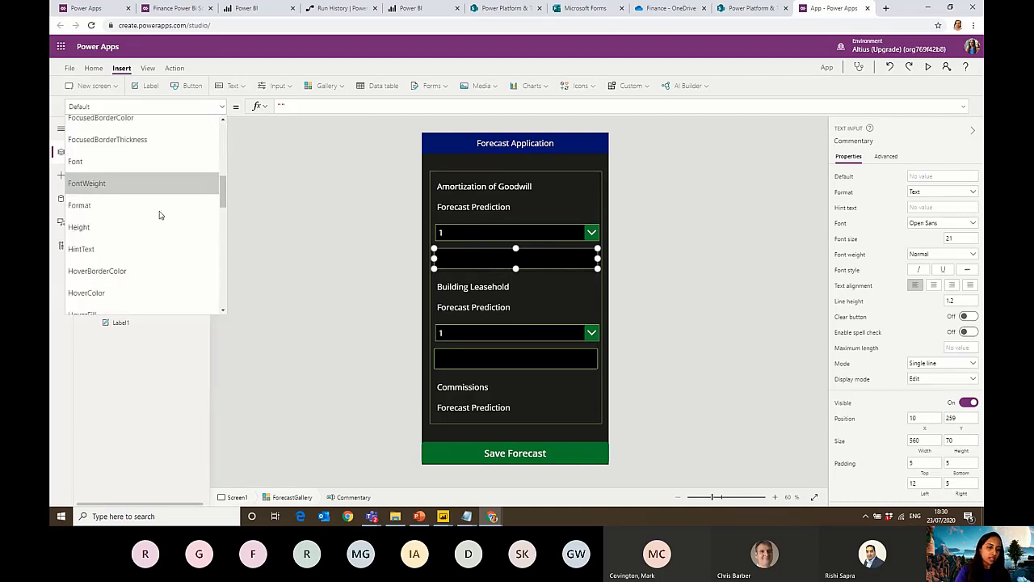
pyautogui.click(129, 239)
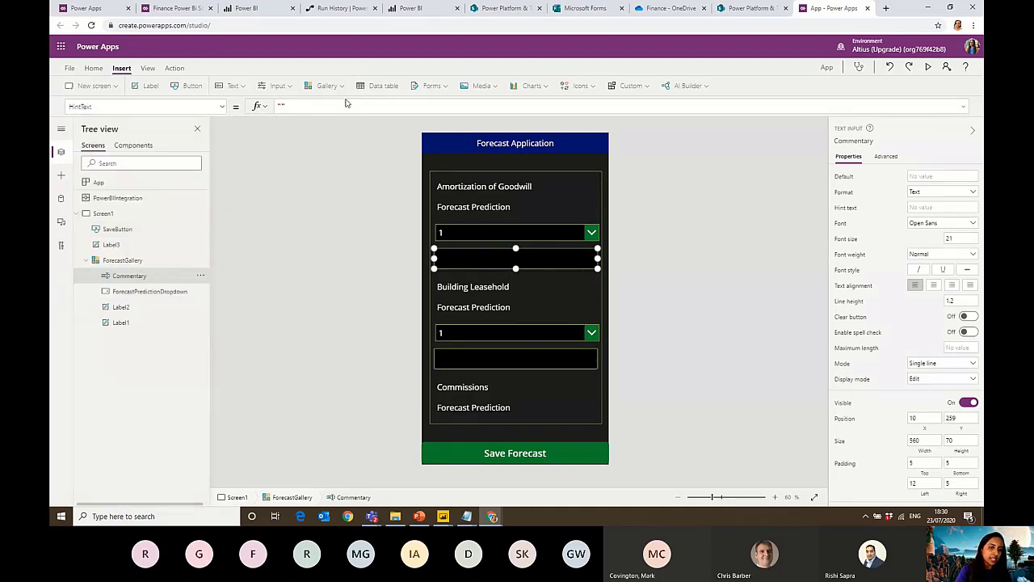
pyautogui.press('Left')
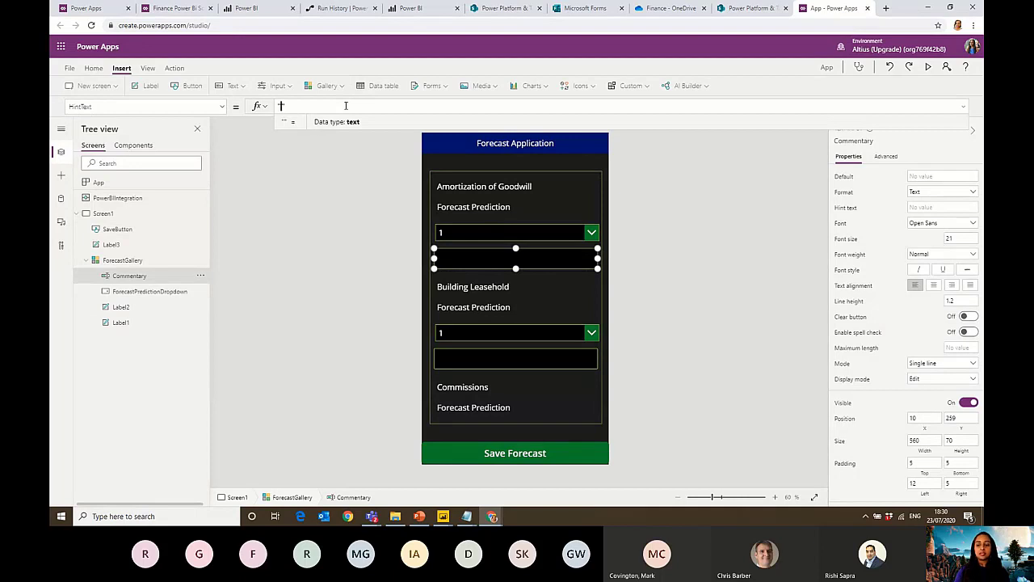
pyautogui.write('Please Pro')
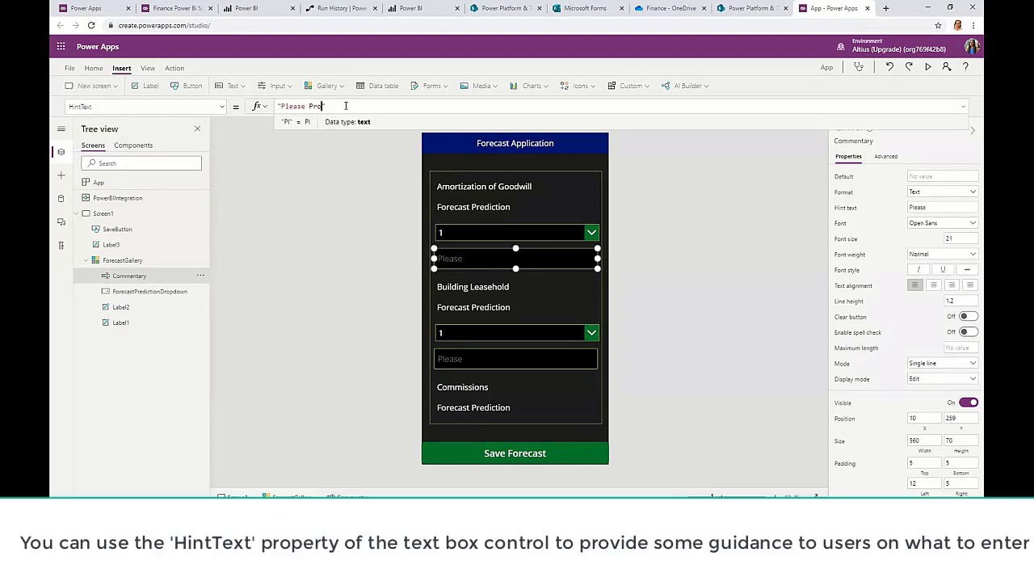
pyautogui.write('oide Comments')
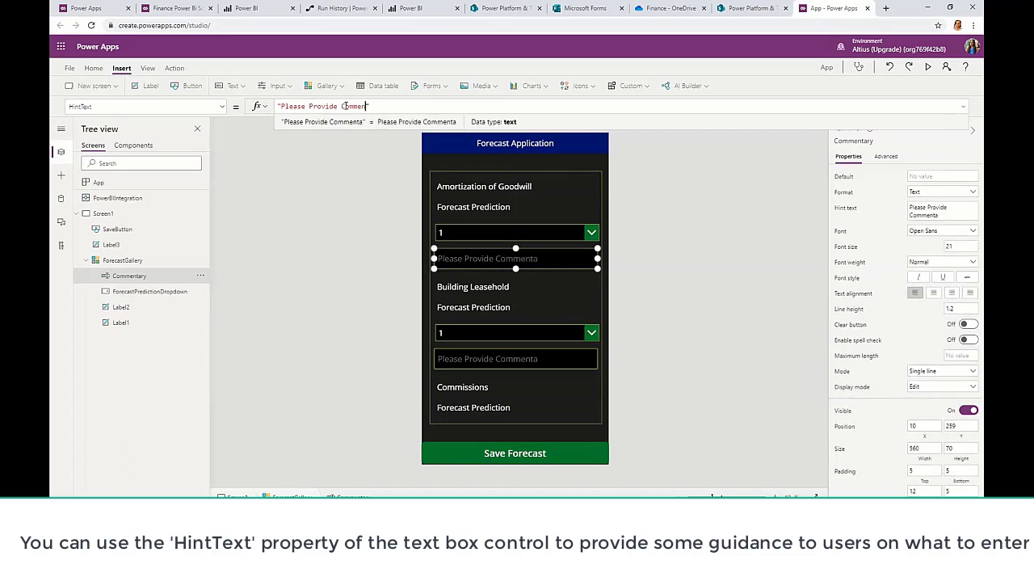
pyautogui.press('BackSpace')
pyautogui.write('ary')
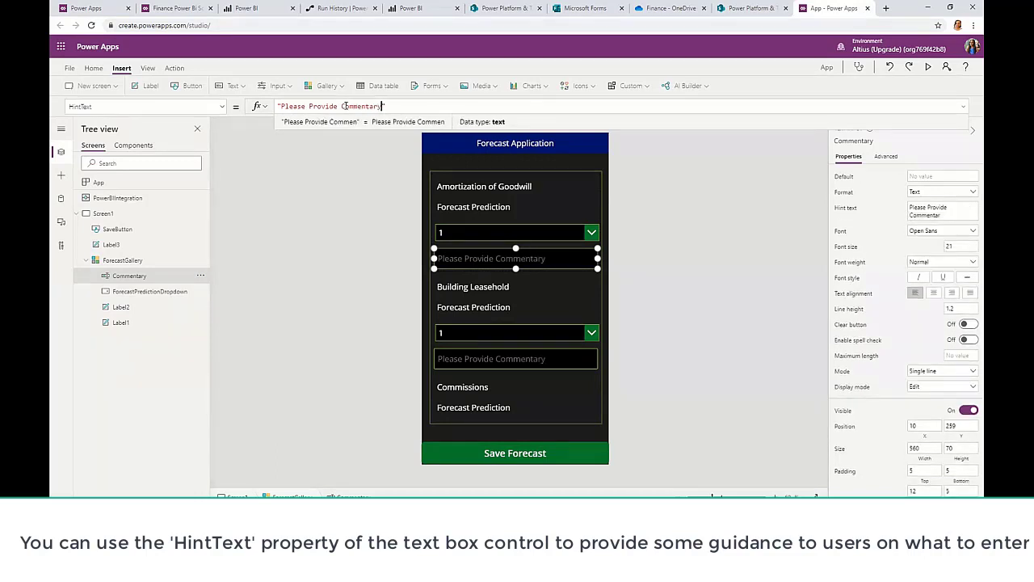
pyautogui.click(339, 221)
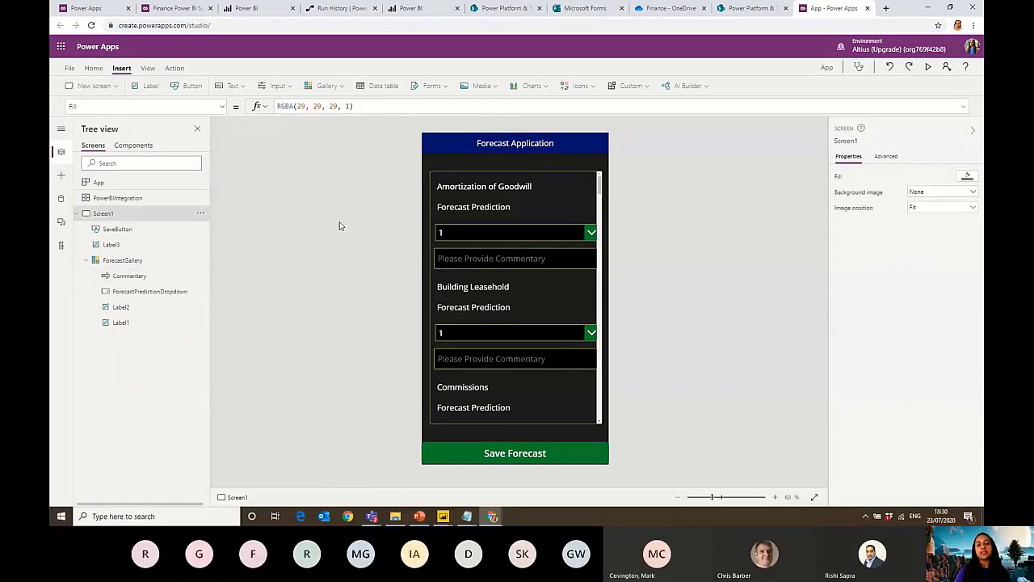
# Move the Commentary input directly beneath the dropdown at about X 19, Y 241 and narrow it to about 540
pyautogui.click(519, 260)
pyautogui.click(689, 244)
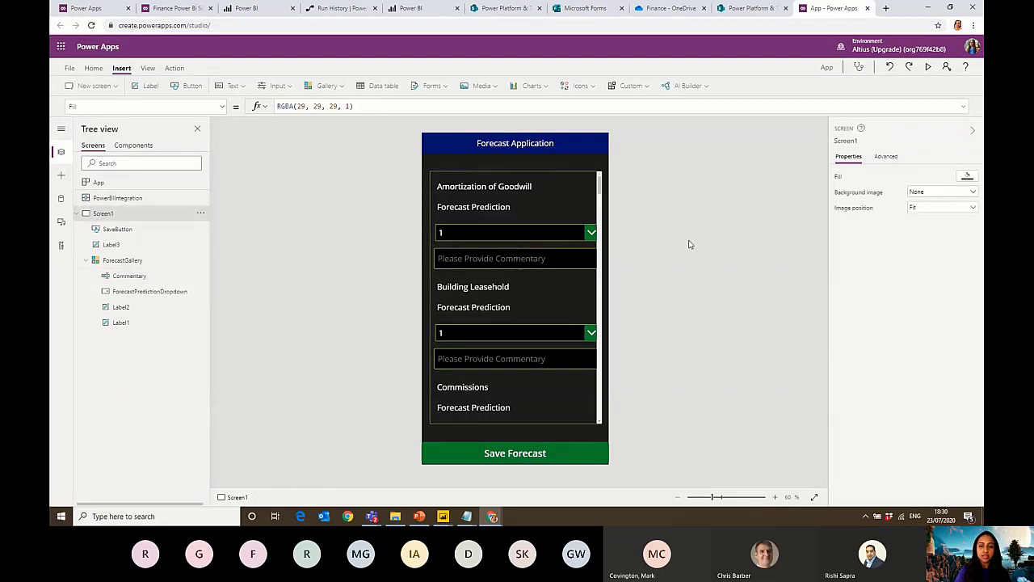
pyautogui.click(499, 262)
pyautogui.press('Up')
pyautogui.press('Right')
pyautogui.press('Up')
pyautogui.press('Right')
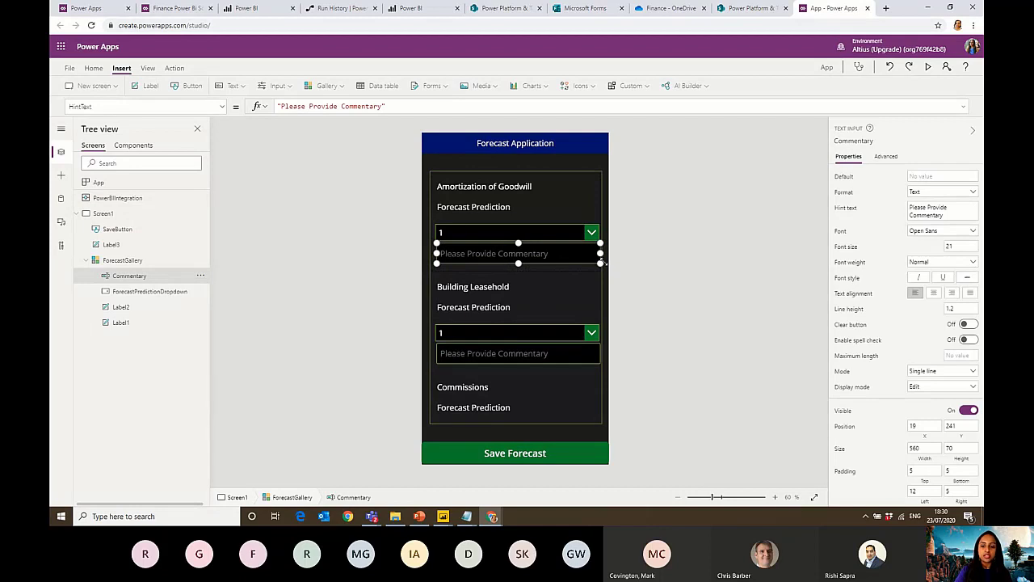
pyautogui.moveTo(600, 252); pyautogui.dragTo(595, 254)
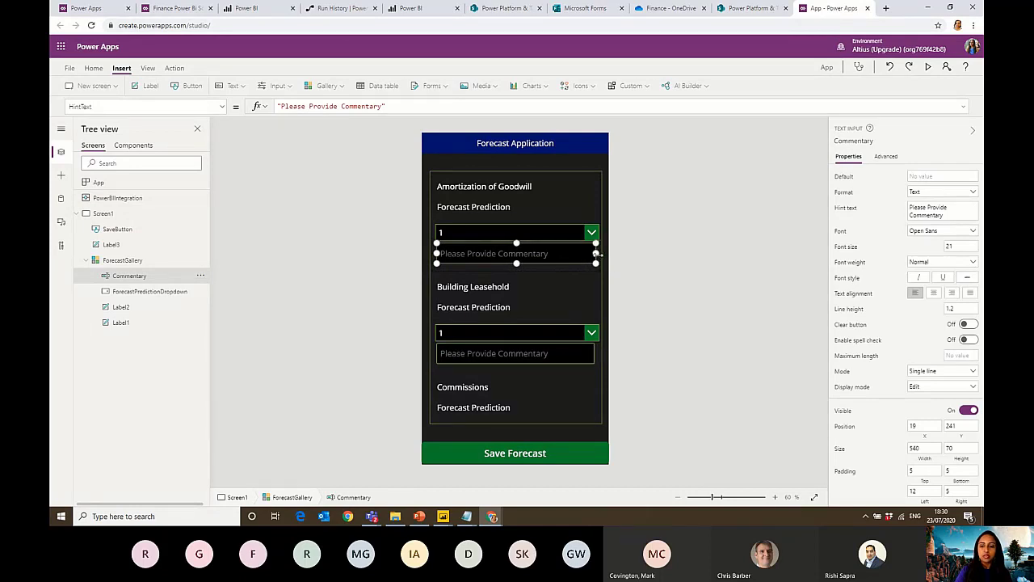
pyautogui.click(648, 257)
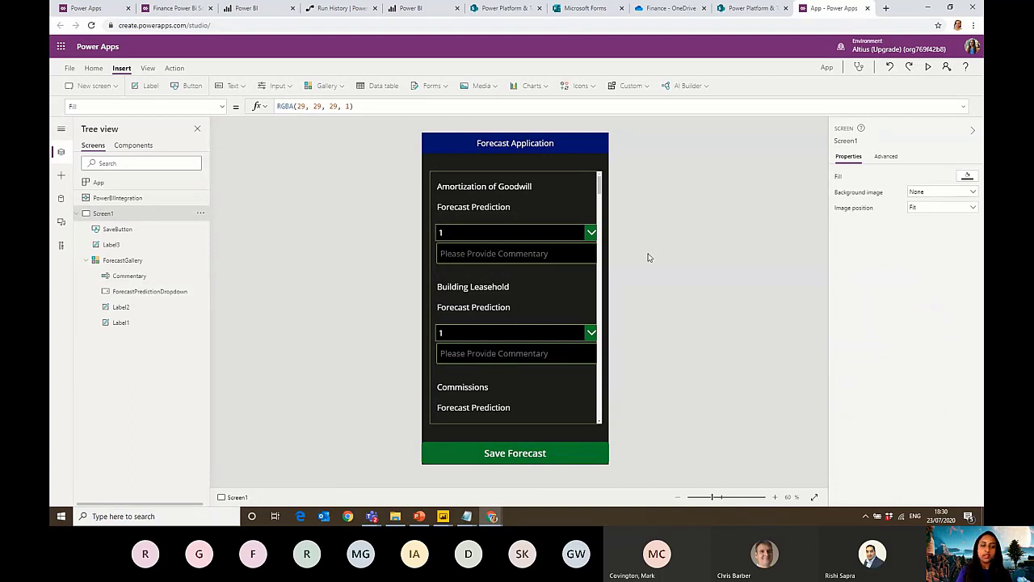
# Replace the save button's OnSelect formula with ClearCollect(temcoll, ForecastGallery.AllItems);, preceded by the comment "//1. Collect items from gallery into Temp Collection"
pyautogui.click(508, 459)
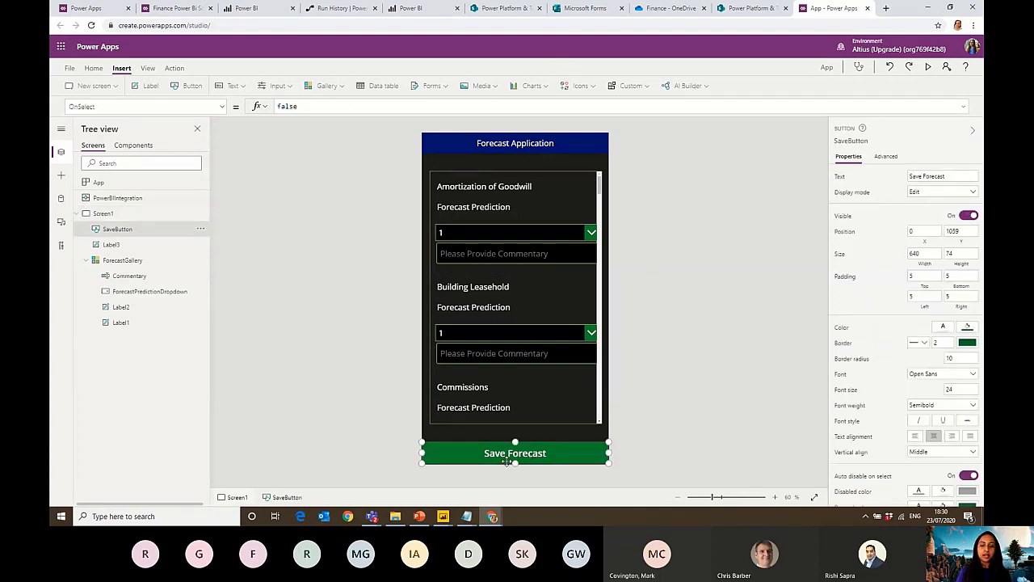
pyautogui.moveTo(467, 520)
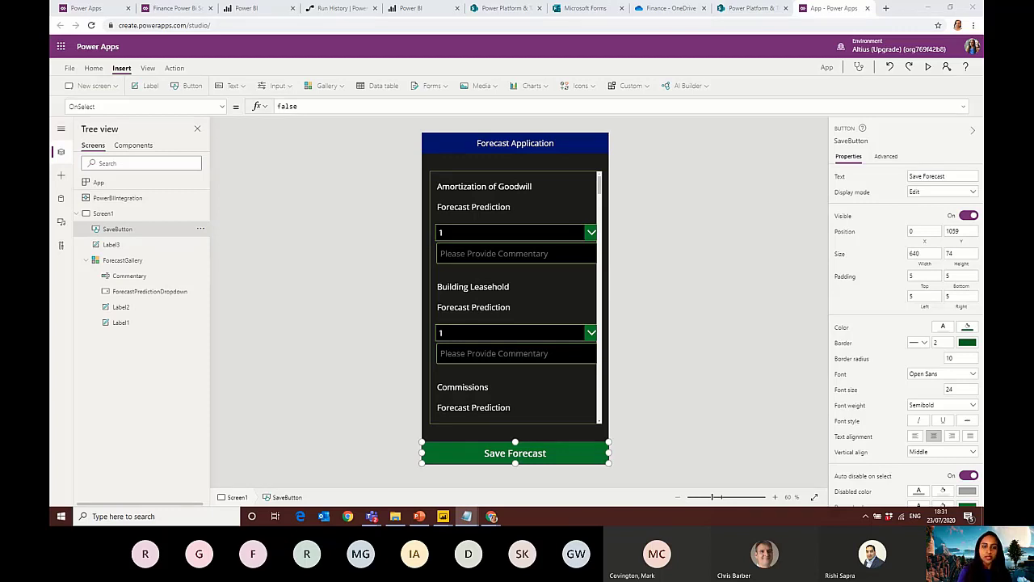
pyautogui.click(286, 110)
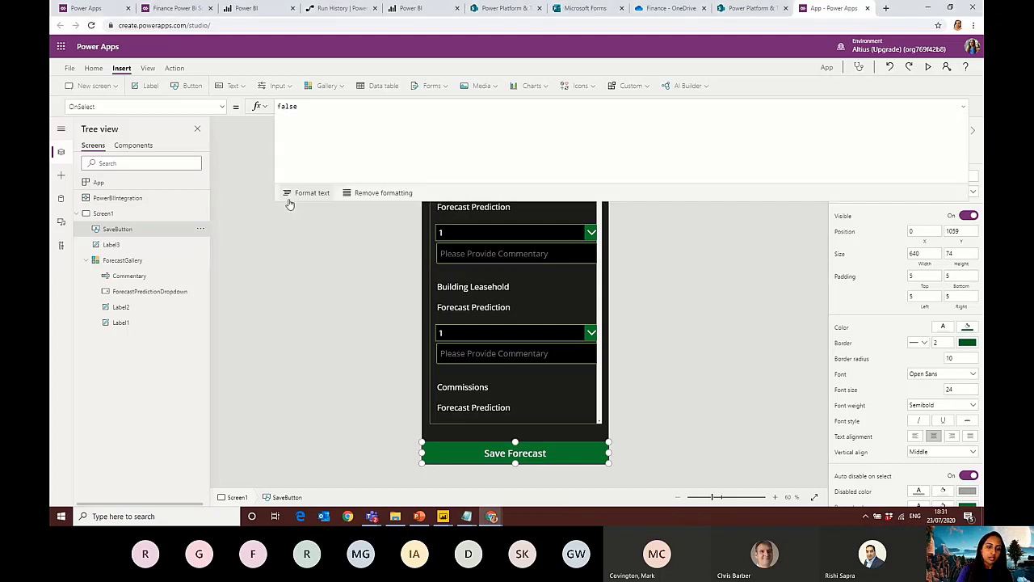
pyautogui.doubleClick(291, 106)
pyautogui.write('//1. Collect items from gallery into Temp Collection  ClearCollect(     tempcoll,     ForecastGallery.AllItems );')
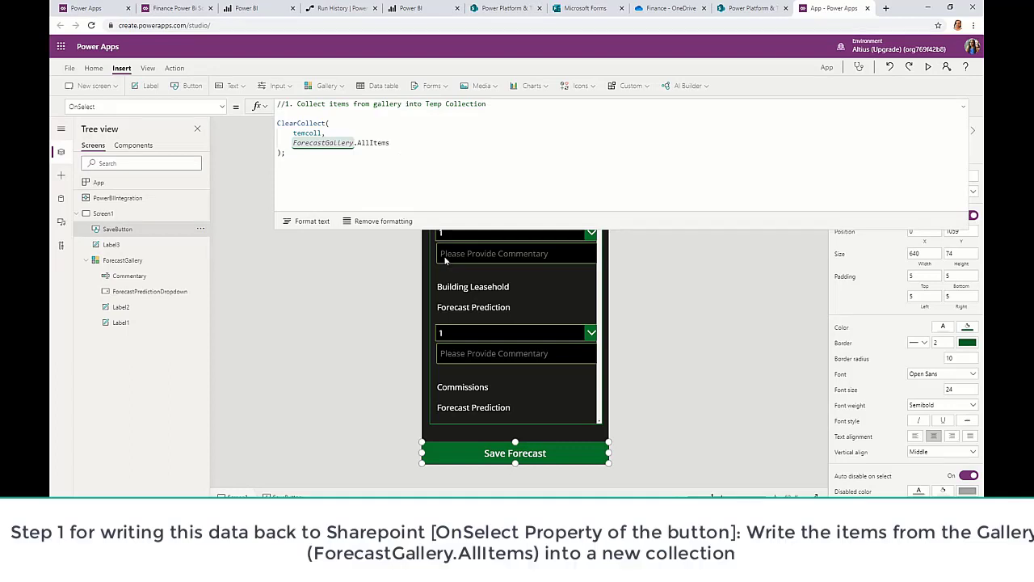
# Examine ForecastGallery and preview the data of the temcoll collection referenced in the save button's OnSelect formula
pyautogui.click(569, 396)
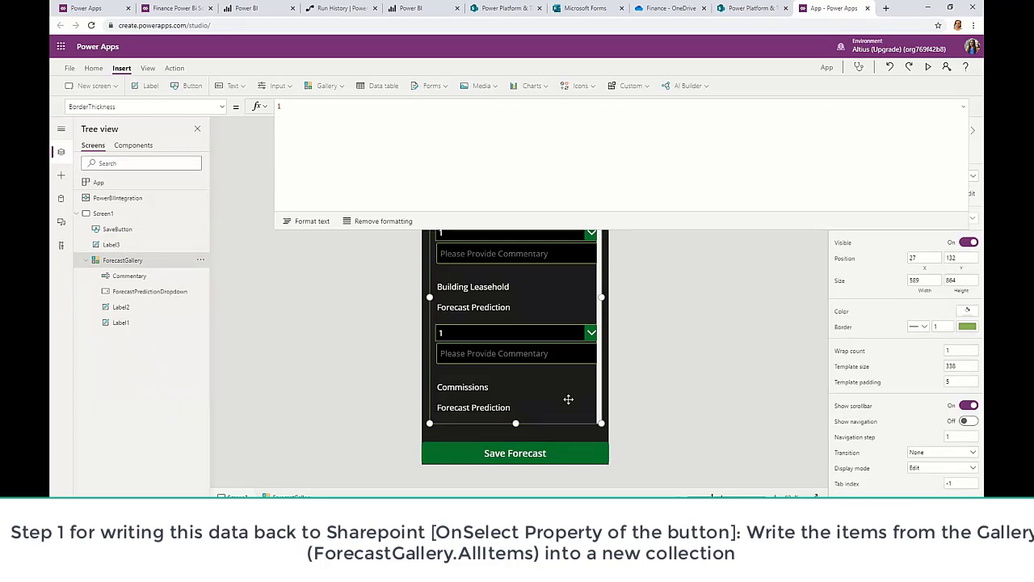
pyautogui.click(659, 404)
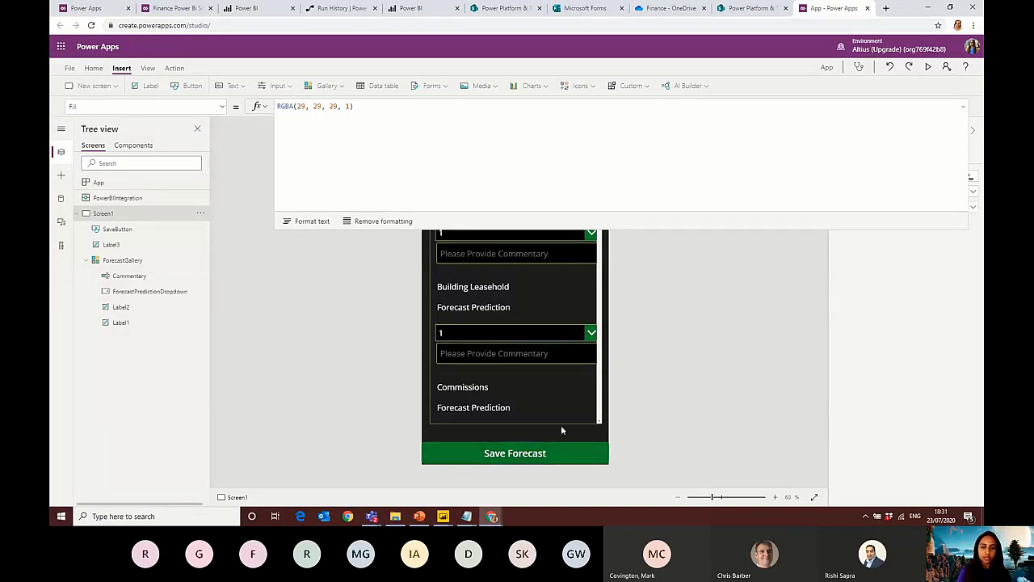
pyautogui.click(564, 422)
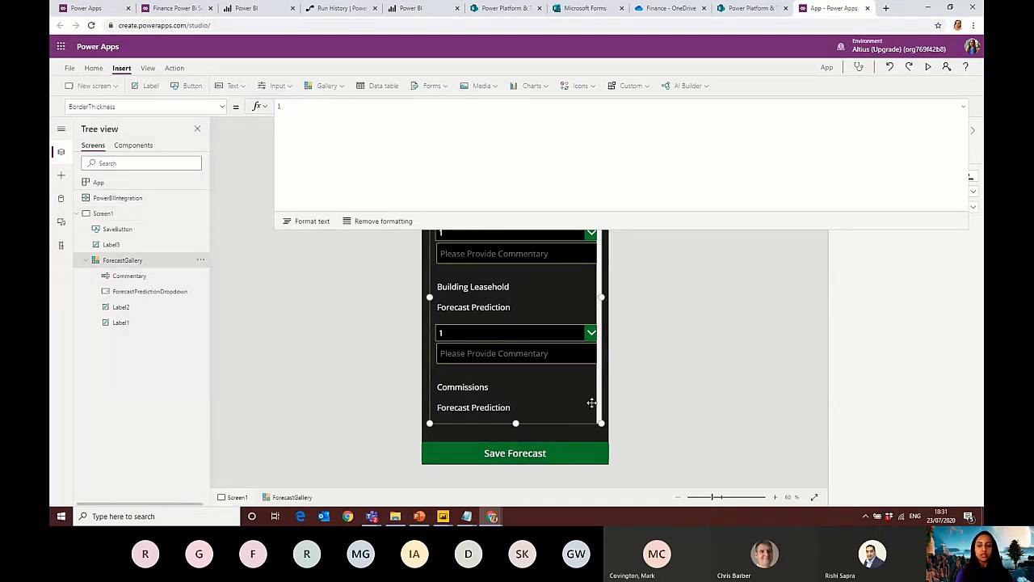
pyautogui.click(564, 450)
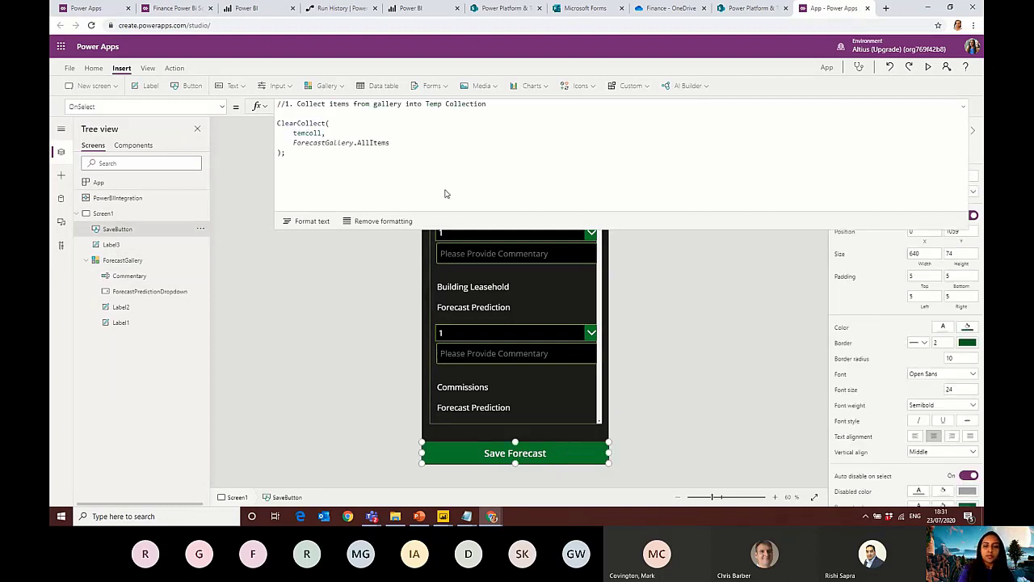
pyautogui.doubleClick(307, 133)
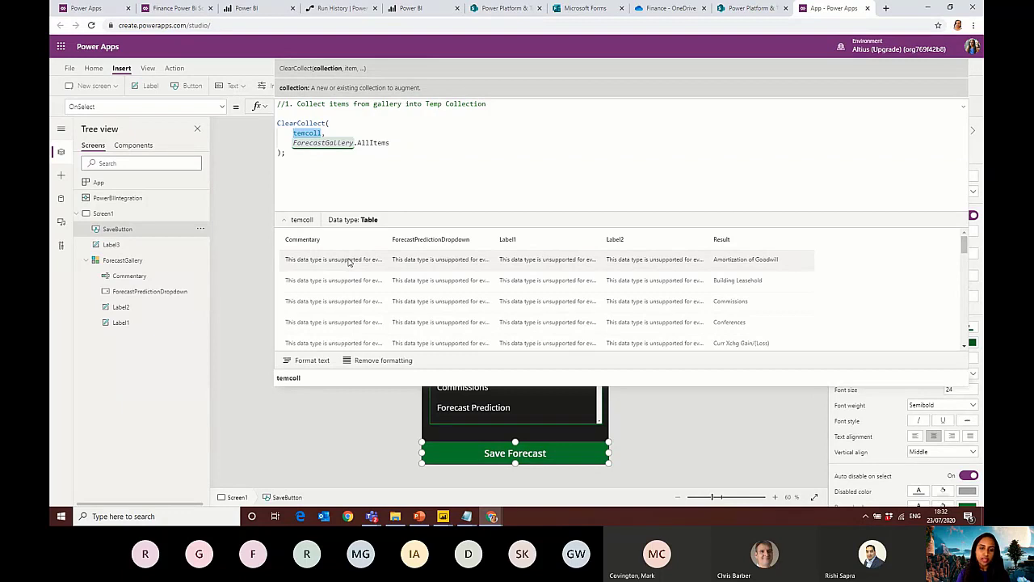
# Append the comment "//2. Set MAX ID to utilise in sending data" and Set(MaxID, Max(tempcollist, Index)); to the save button's OnSelect formula
pyautogui.click(331, 194)
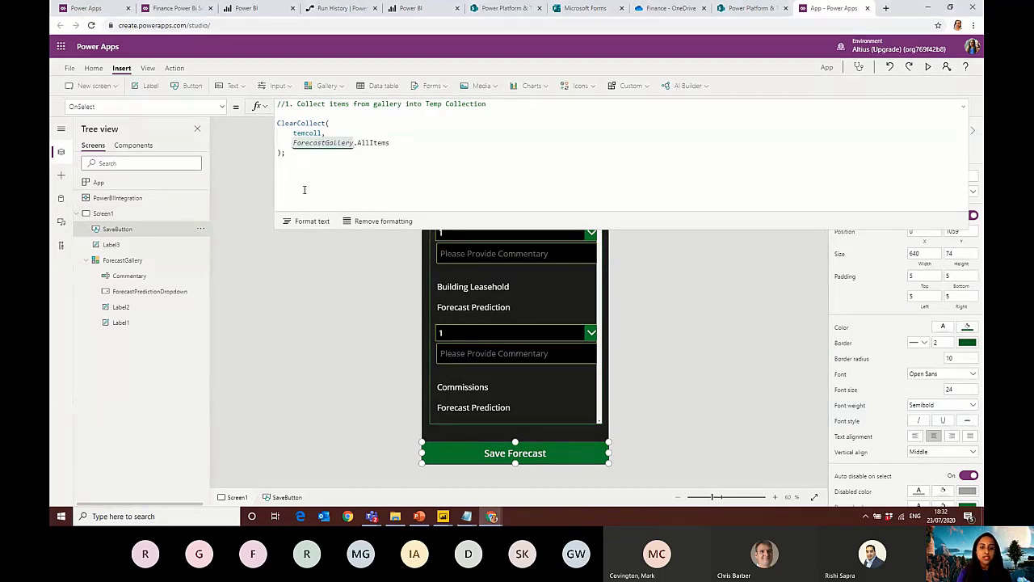
pyautogui.write('//2. Set MAX ID to utilise in sending data Set(     MaxID,     Max(         tempcollist,         Index     ) );')
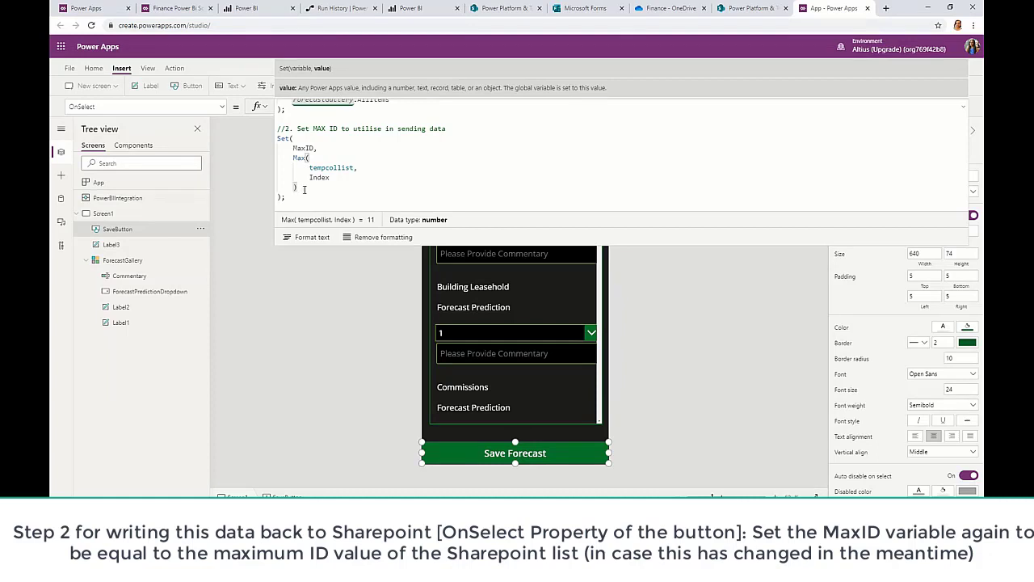
pyautogui.click(304, 197)
pyautogui.click(727, 456)
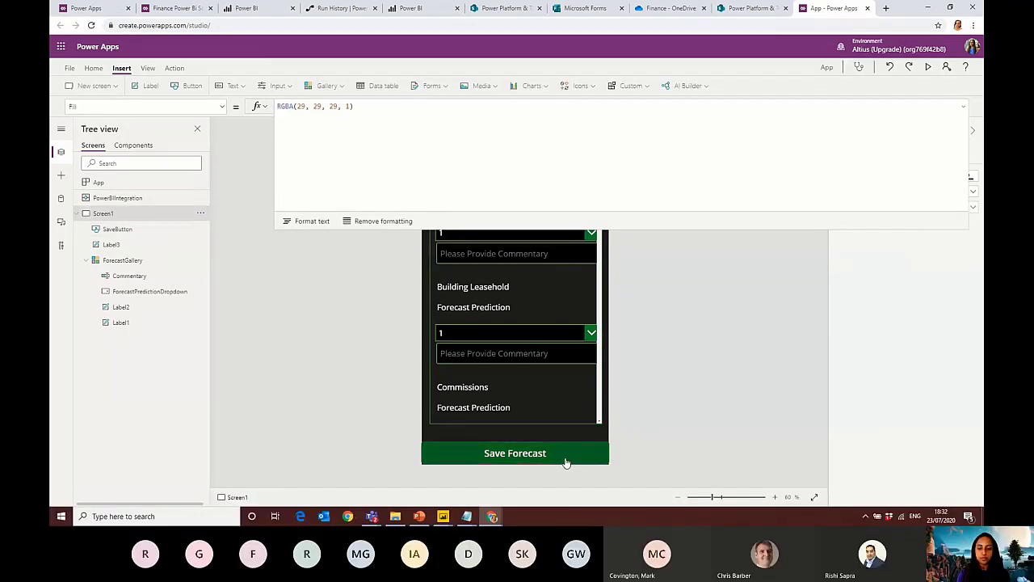
pyautogui.click(565, 457)
pyautogui.scroll(-3, 339, 154)
pyautogui.doubleClick(303, 149)
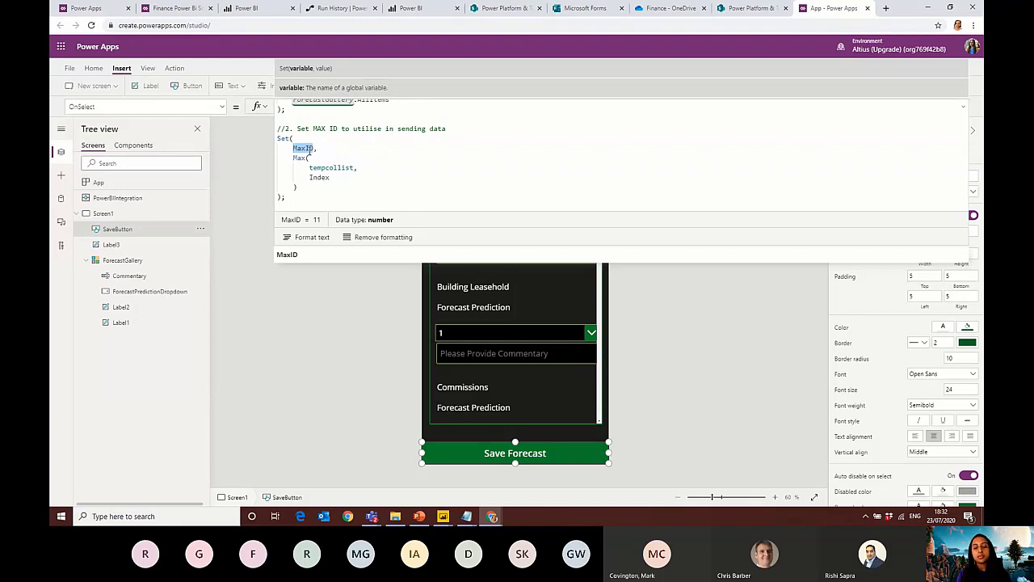
# Append "//3. Build collectiontemplate" and a ClearCollect of TableTempx with Title and Index MaxID + 1, EntryDate Today(), AccountType "xx", ForecastPrediction 0, Commentary "xx"
pyautogui.hotkey('alt', 'Tab')
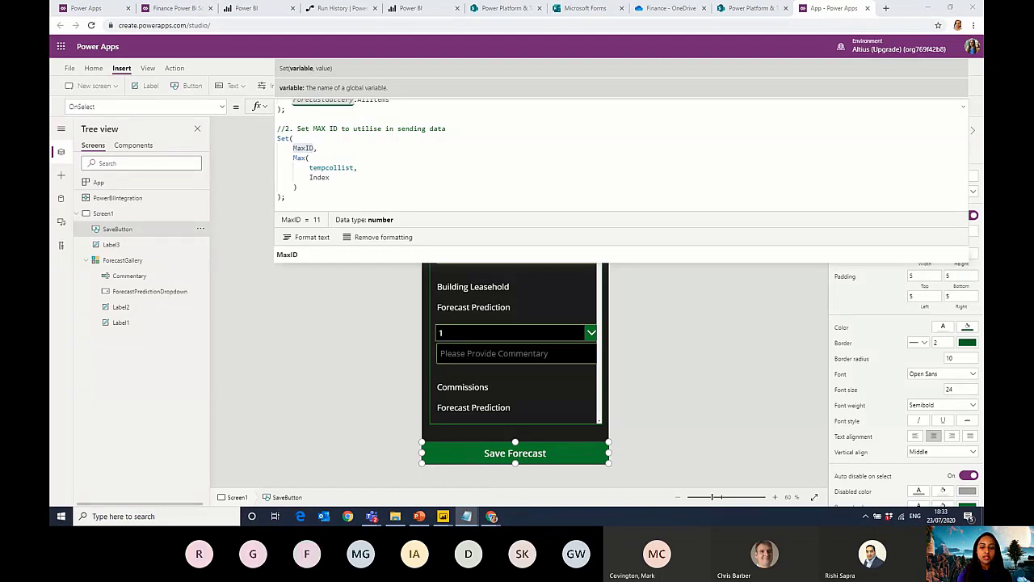
pyautogui.hotkey('alt', 'Tab')
pyautogui.hotkey('ctrl', 'v')
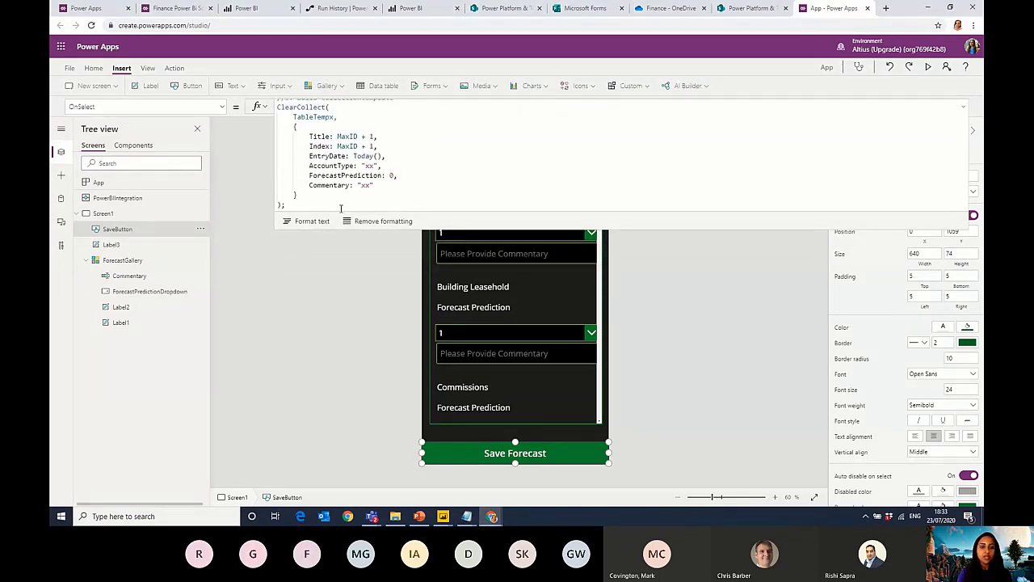
pyautogui.moveTo(346, 227); pyautogui.dragTo(345, 287)
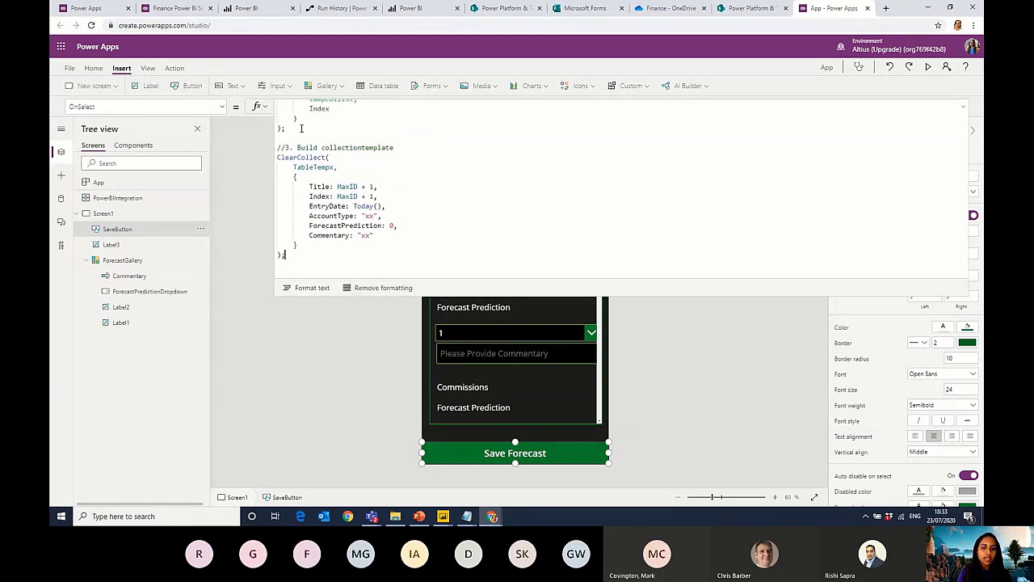
pyautogui.click(644, 438)
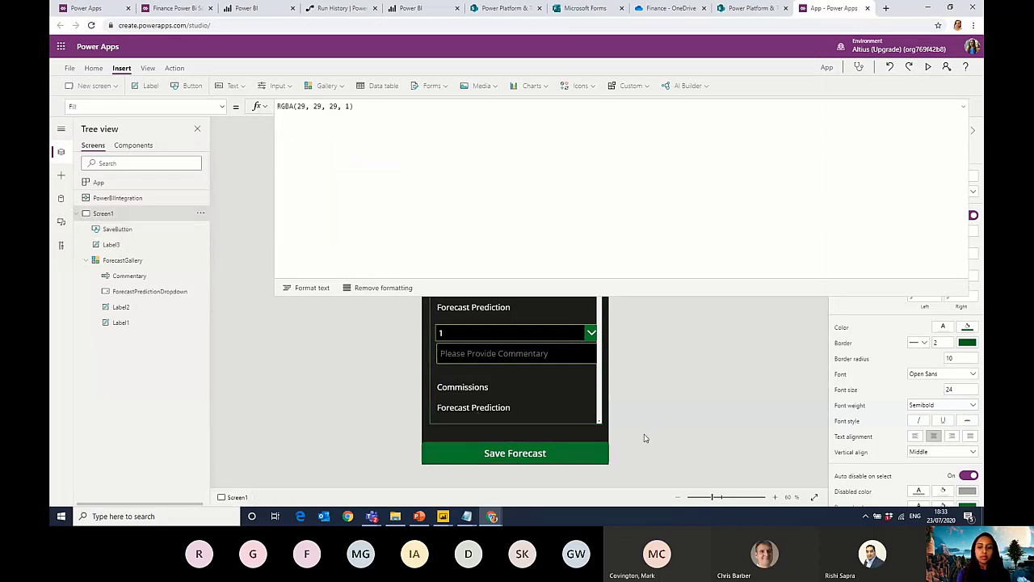
# Preview the TableTempx collection in the save button's formula and compare its fields with the columns of the JN Finance List in SharePoint
pyautogui.click(515, 454)
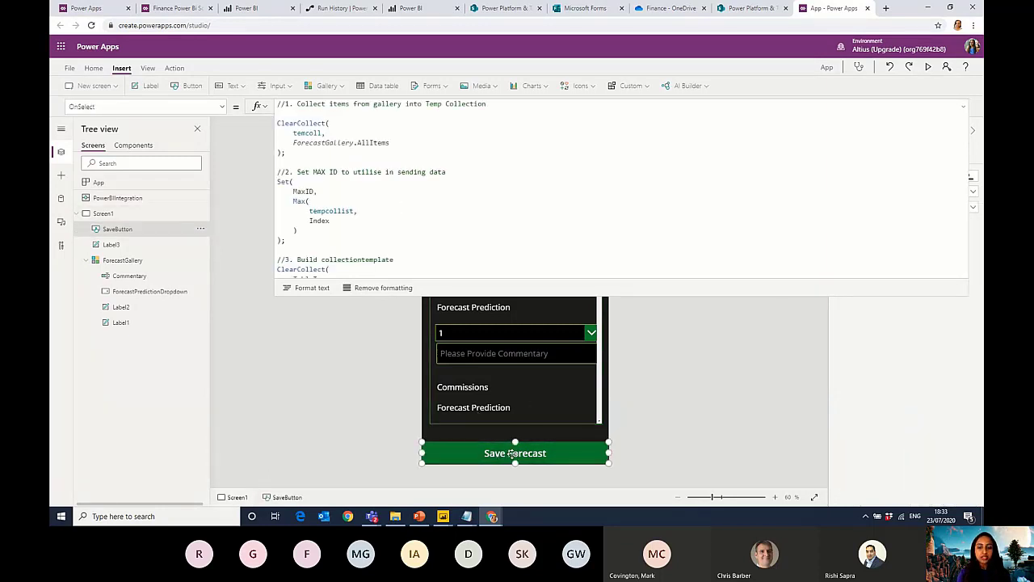
pyautogui.scroll(-3, 402, 212)
pyautogui.doubleClick(329, 167)
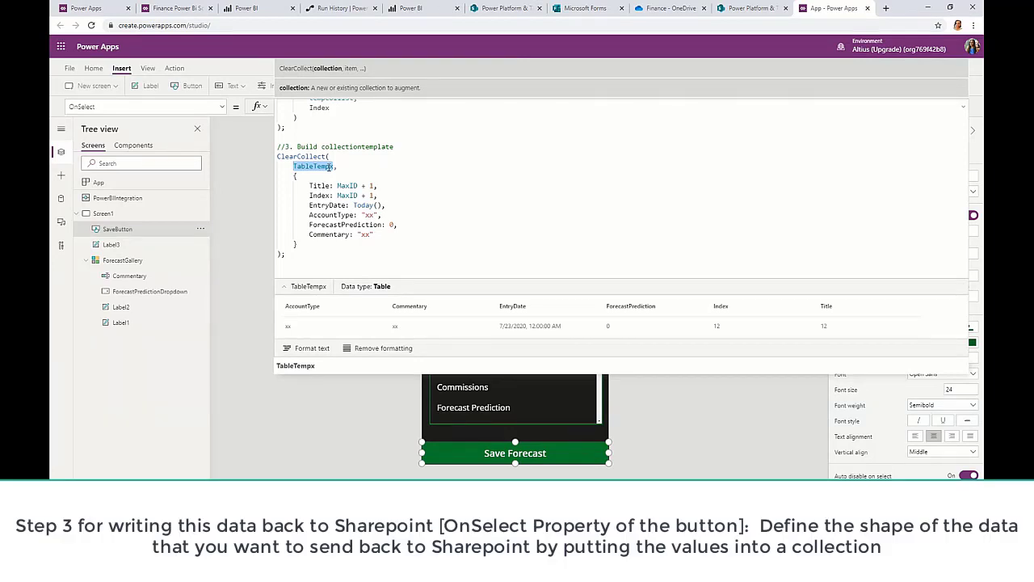
pyautogui.click(725, 11)
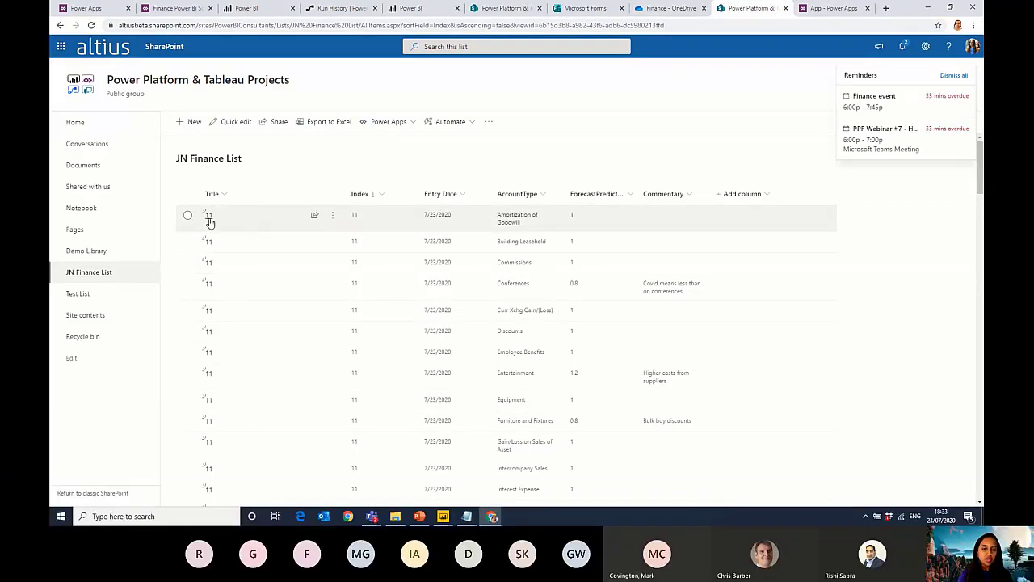
pyautogui.click(837, 8)
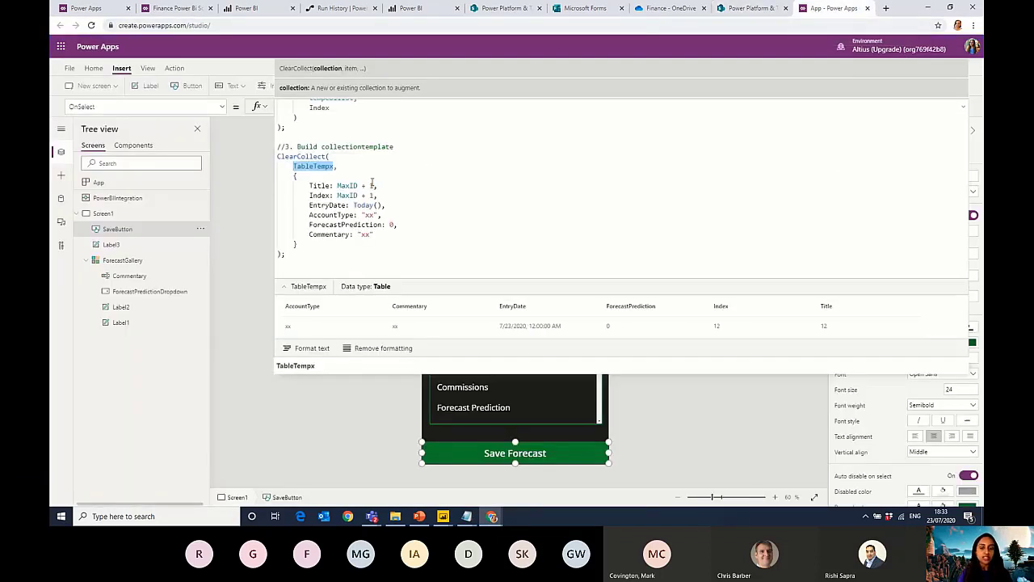
# Examine the TableTempx record's Title, Index and EntryDate expressions and the placeholders for AccountType and ForecastPrediction
pyautogui.moveTo(378, 197); pyautogui.dragTo(281, 185)
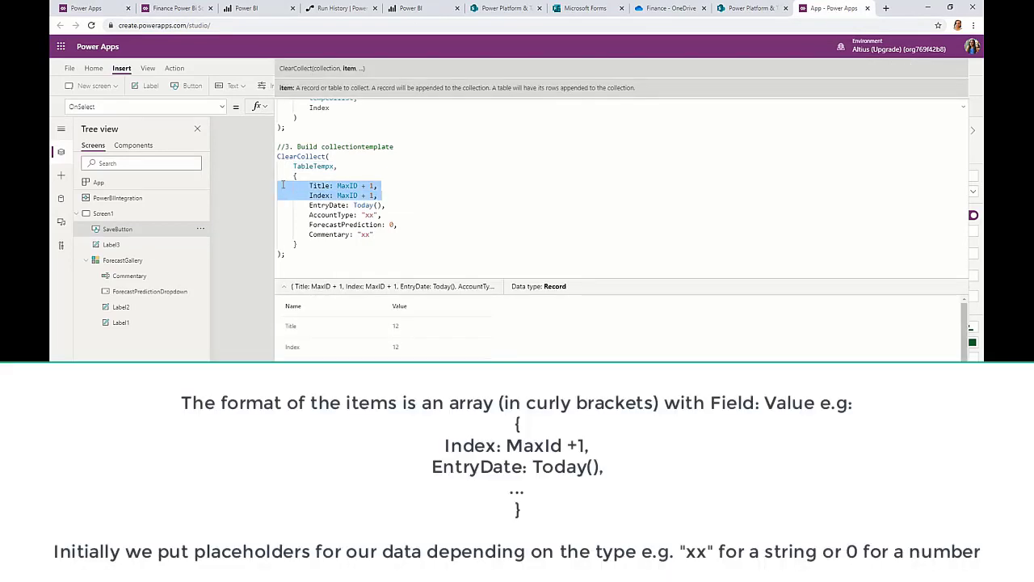
pyautogui.click(379, 195)
pyautogui.moveTo(402, 207); pyautogui.dragTo(281, 205)
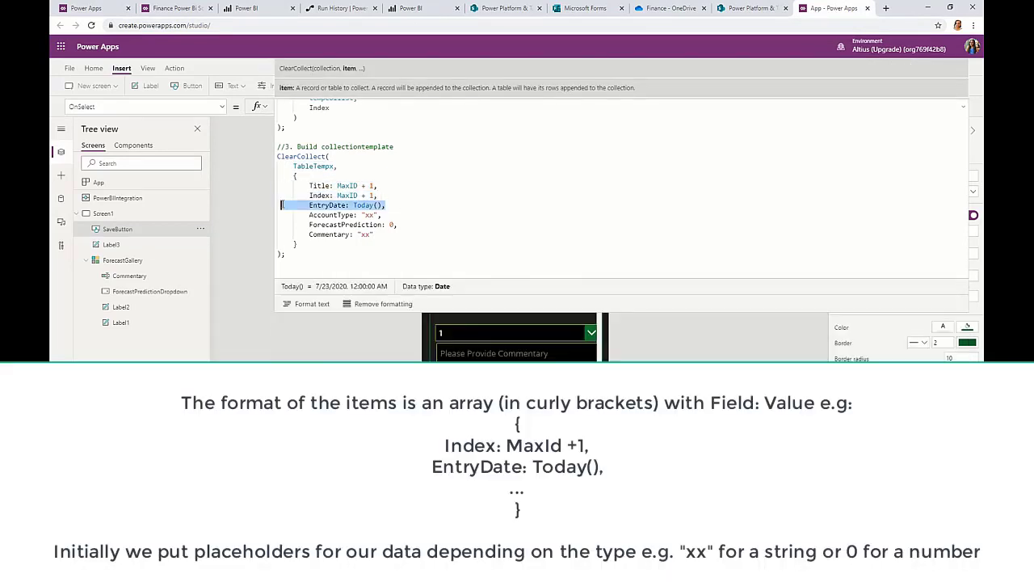
pyautogui.click(282, 204)
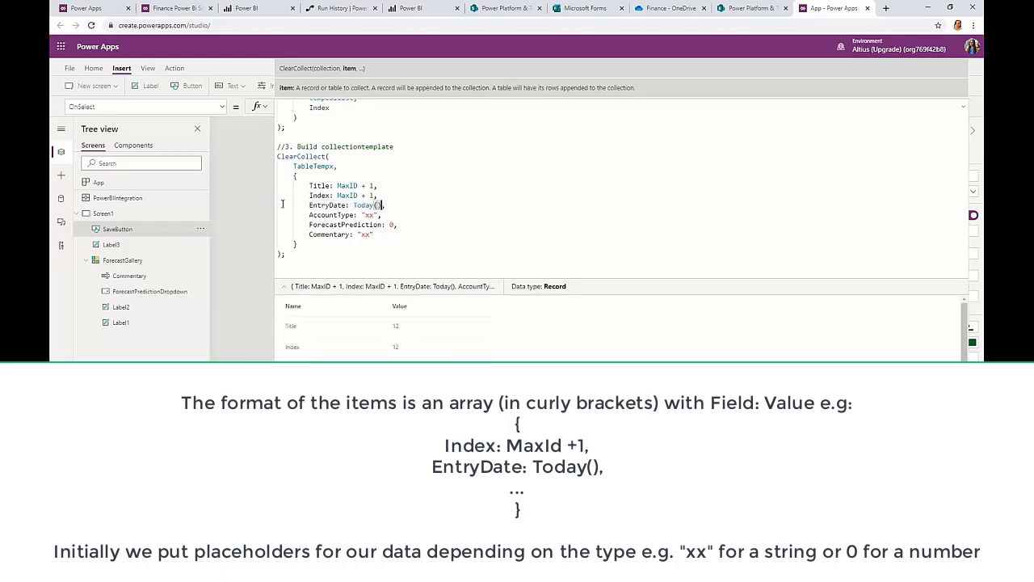
pyautogui.hotkey('shift', 'Left')
pyautogui.hotkey('shift', 'Left')
pyautogui.hotkey('shift', 'Left')
pyautogui.hotkey('shift', 'Left')
pyautogui.hotkey('shift', 'Left')
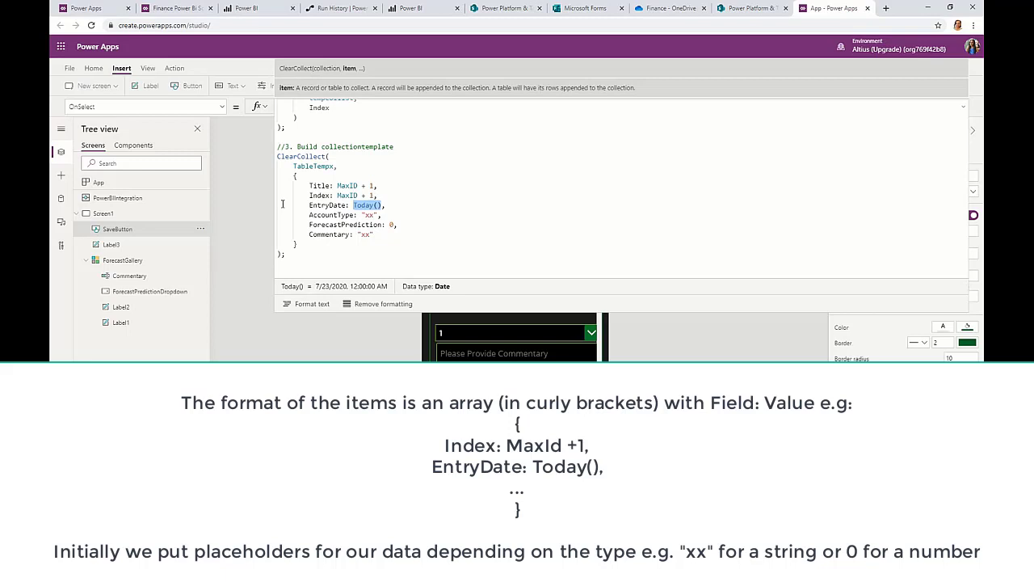
pyautogui.moveTo(378, 215); pyautogui.dragTo(362, 215)
pyautogui.press('Right')
pyautogui.hotkey('shift', 'Left')
pyautogui.hotkey('shift', 'Left')
pyautogui.hotkey('shift', 'Left')
pyautogui.hotkey('shift', 'Left')
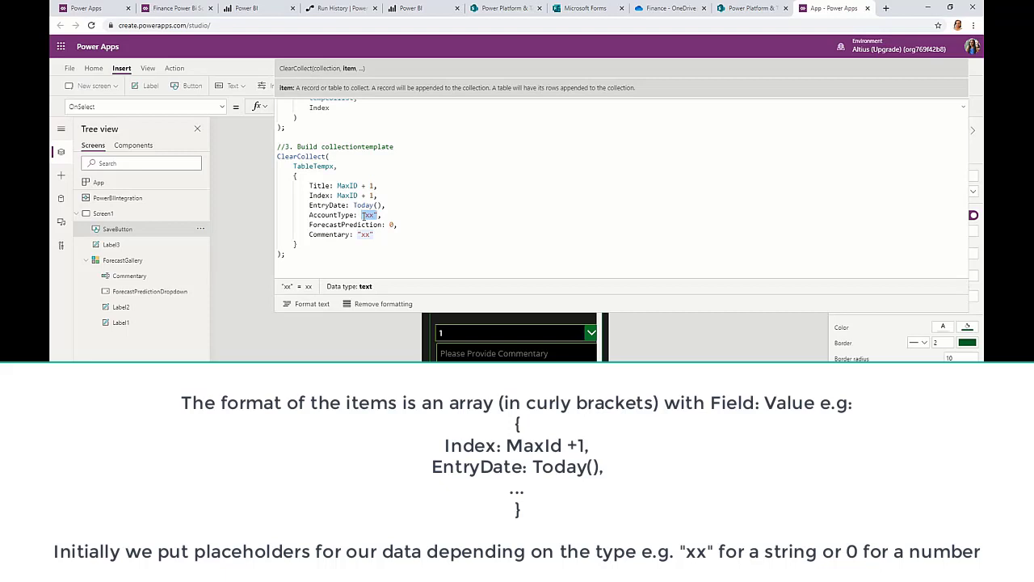
pyautogui.moveTo(398, 225); pyautogui.dragTo(294, 228)
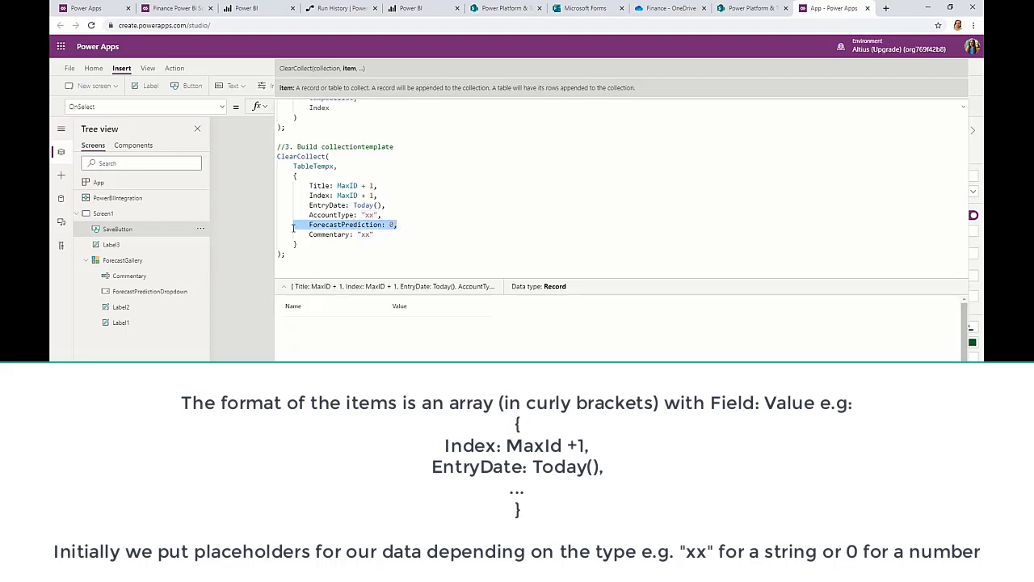
pyautogui.press('Right')
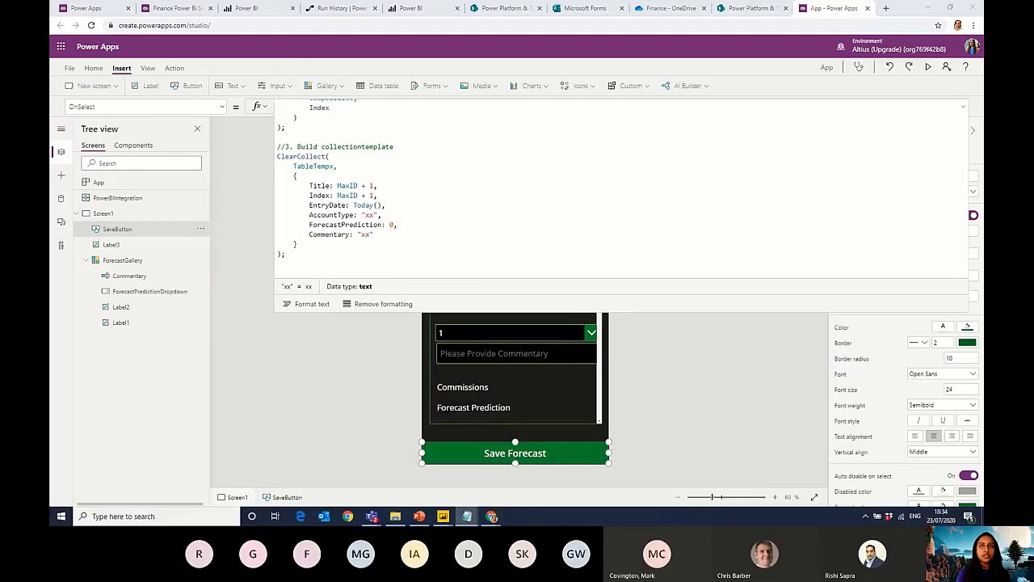
# Append "//4. Collect items from gallery into Collection template" and a ForAll over temcoll patching Defaults(TableTempx) with MaxID + 1, Today(), AccountName.Text, Commentary.Text and ForecastPredictionDropdown.SelectedText.Value
pyautogui.press('Return')
pyautogui.press('Return')
pyautogui.press('Return')
pyautogui.press('Return')
pyautogui.press('Return')
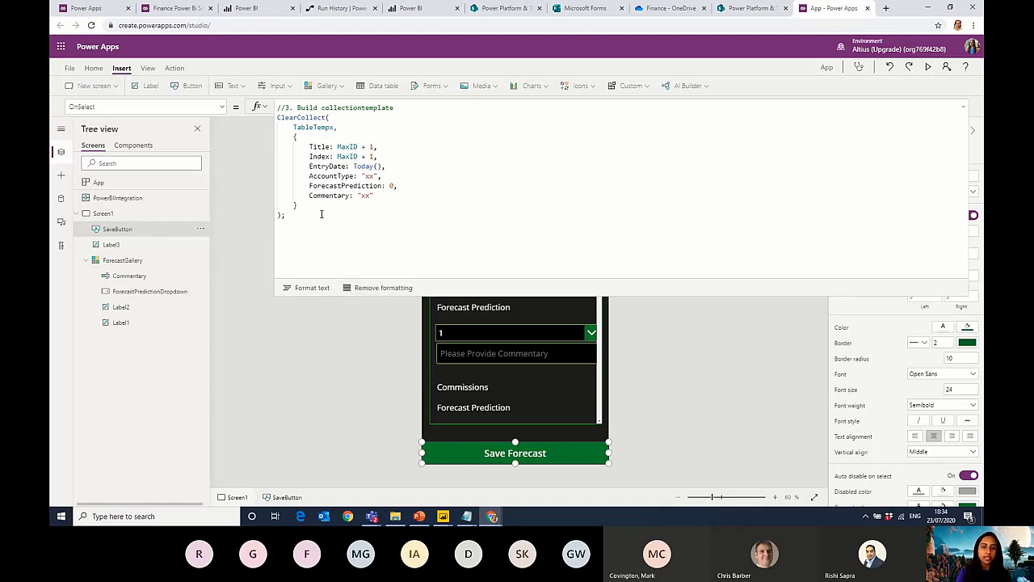
pyautogui.write('//4. Collect items from gallery into Collection template ForAll(     temcoll,     Patch(         TableTempx,         Defaults(TableTempx),         {             Title: MaxID + 1,             Index: MaxID + 1,             EntryDate: Today(),             AccountType: AccountName.Text,             Commentary: Commentary.Text,             ForecastPrediction: Value(ForecastPredictionDropdown.SelectedText.Value)         }     ) );')
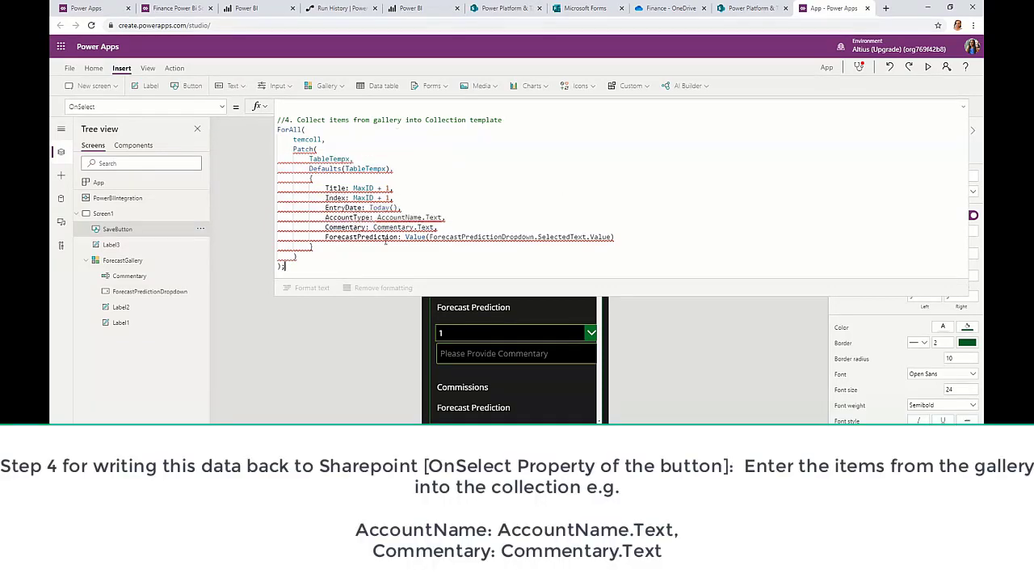
# Rename the gallery label that shows the account, Label1, as AccountName to match the reference in the save button's formula
pyautogui.doubleClick(404, 218)
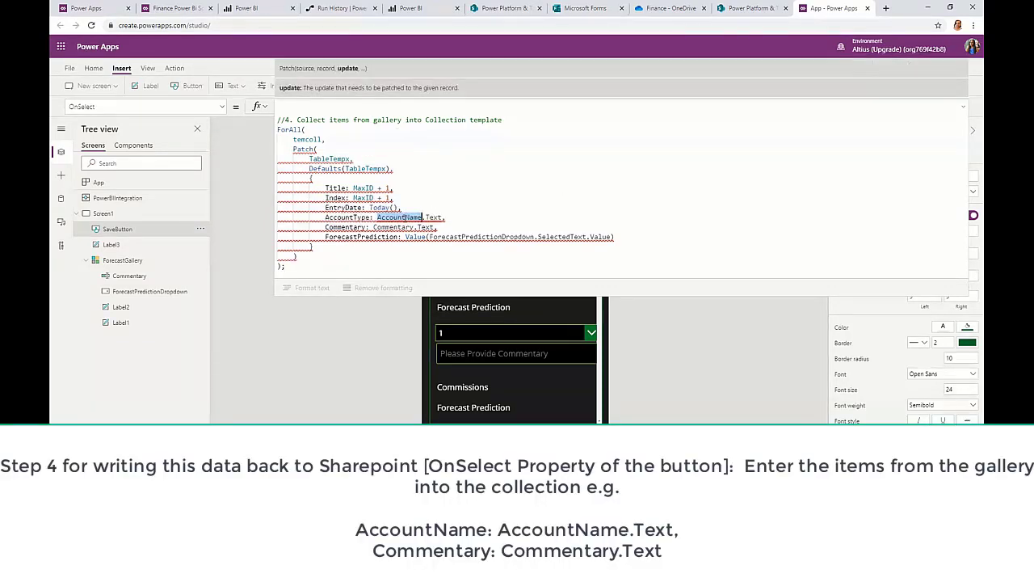
pyautogui.click(357, 301)
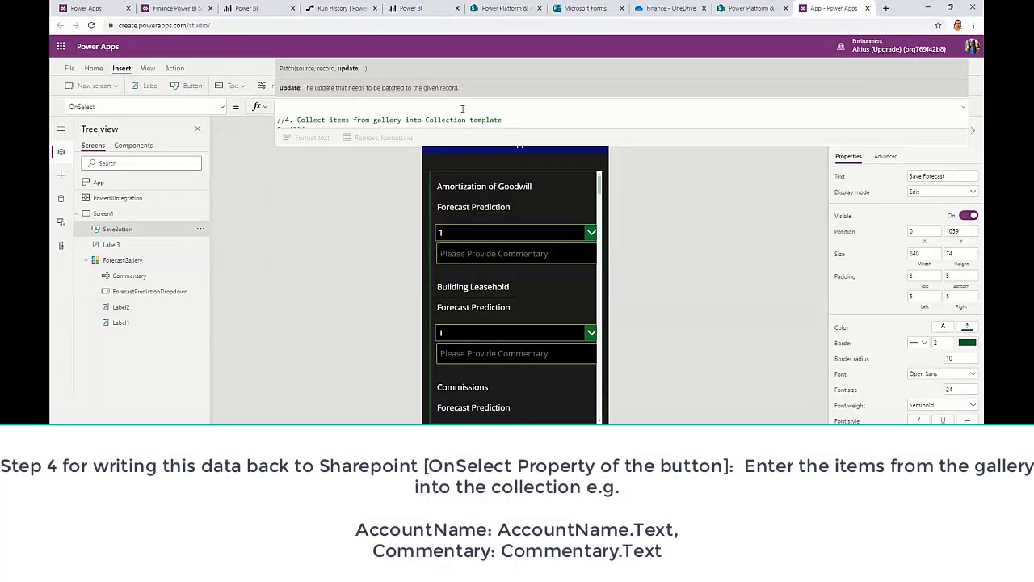
pyautogui.click(462, 183)
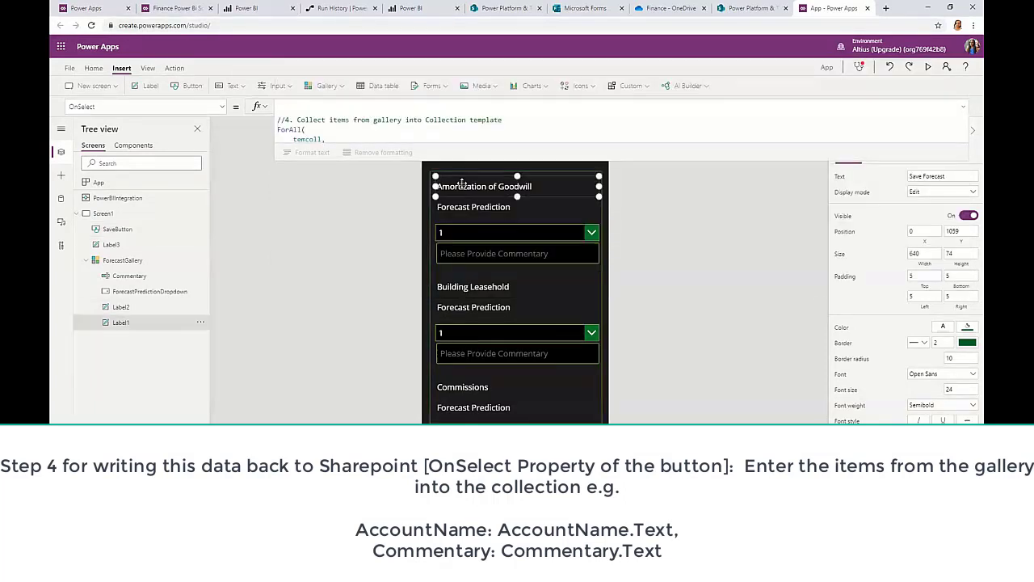
pyautogui.doubleClick(120, 323)
pyautogui.write('AccountName')
pyautogui.click(282, 346)
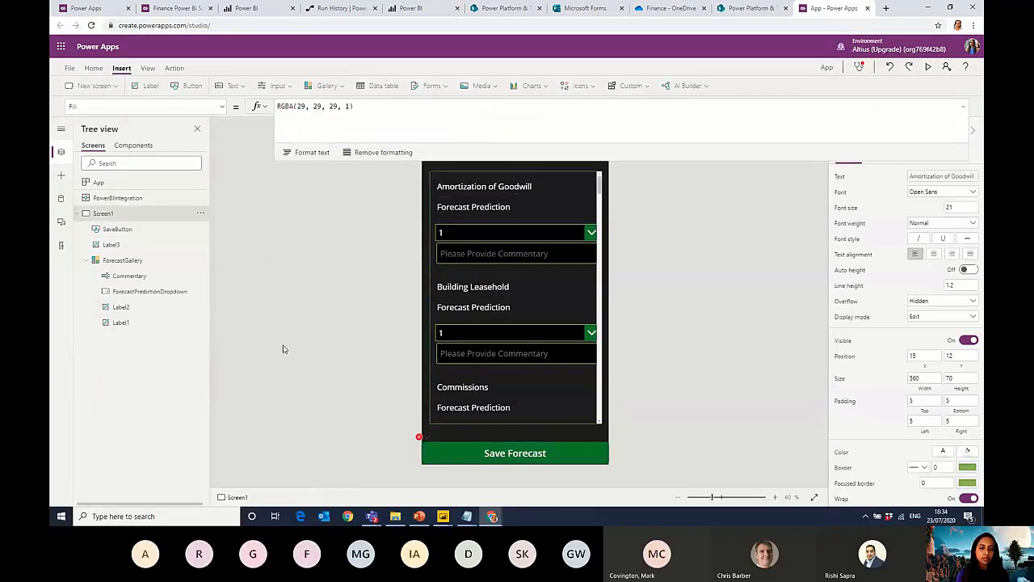
# Examine the save button's ForAll and Patch block, checking temcoll, TableTempx, Defaults(TableTempx) and the record of fields that is patched
pyautogui.click(459, 451)
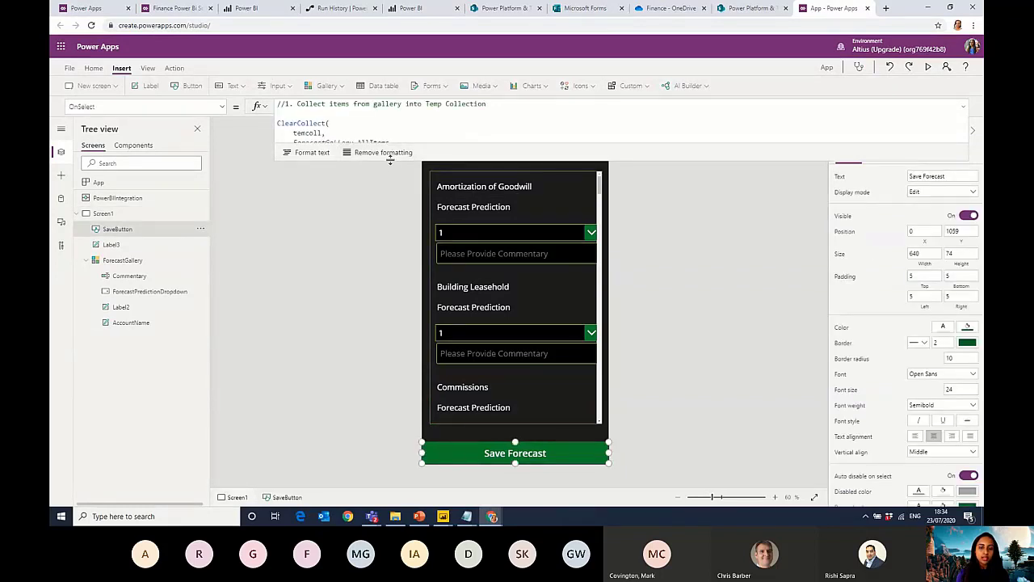
pyautogui.moveTo(390, 161); pyautogui.dragTo(390, 320)
pyautogui.scroll(-4, 390, 236)
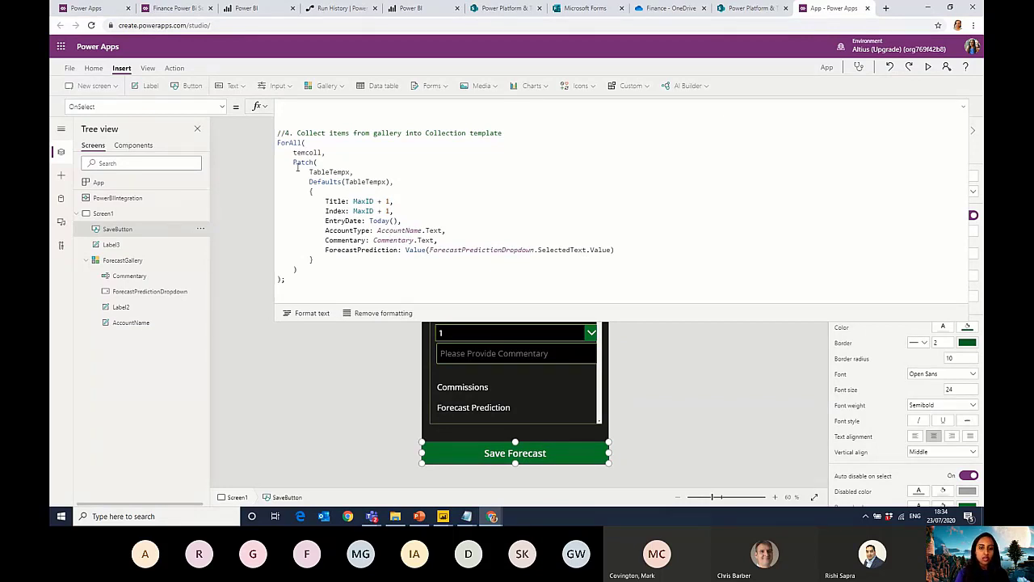
pyautogui.moveTo(306, 143); pyautogui.dragTo(278, 144)
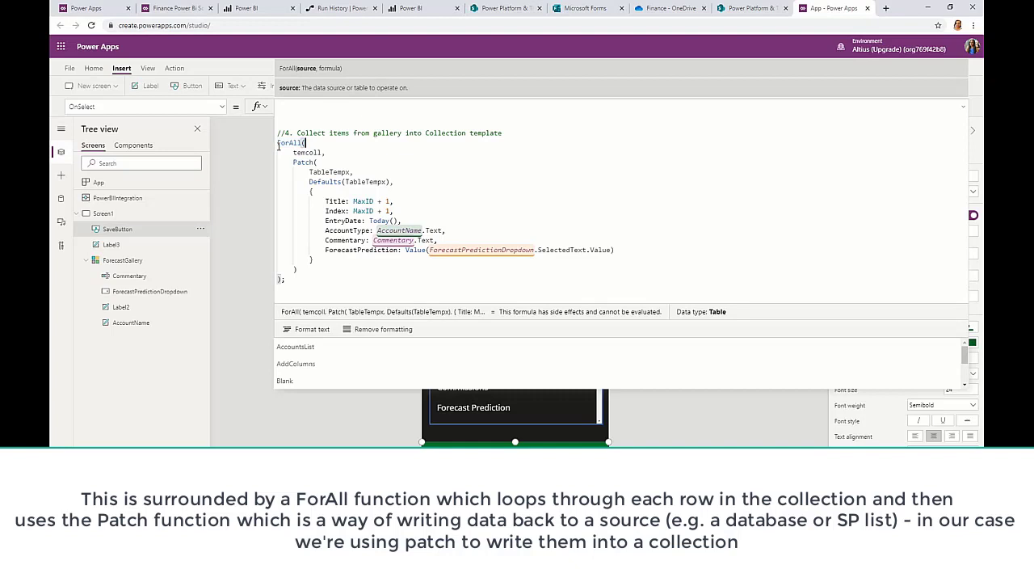
pyautogui.doubleClick(312, 154)
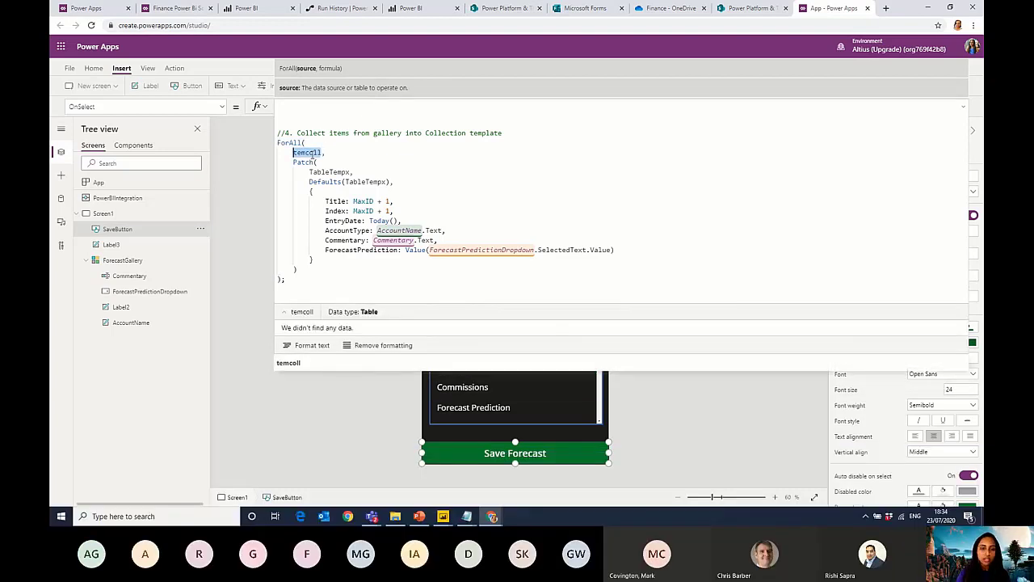
pyautogui.moveTo(317, 163); pyautogui.dragTo(279, 163)
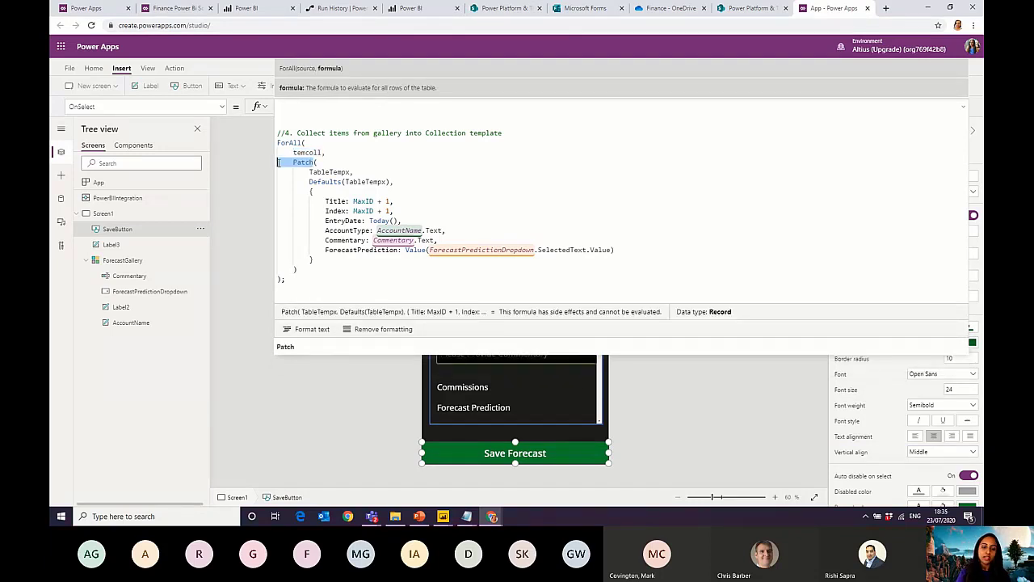
pyautogui.doubleClick(347, 172)
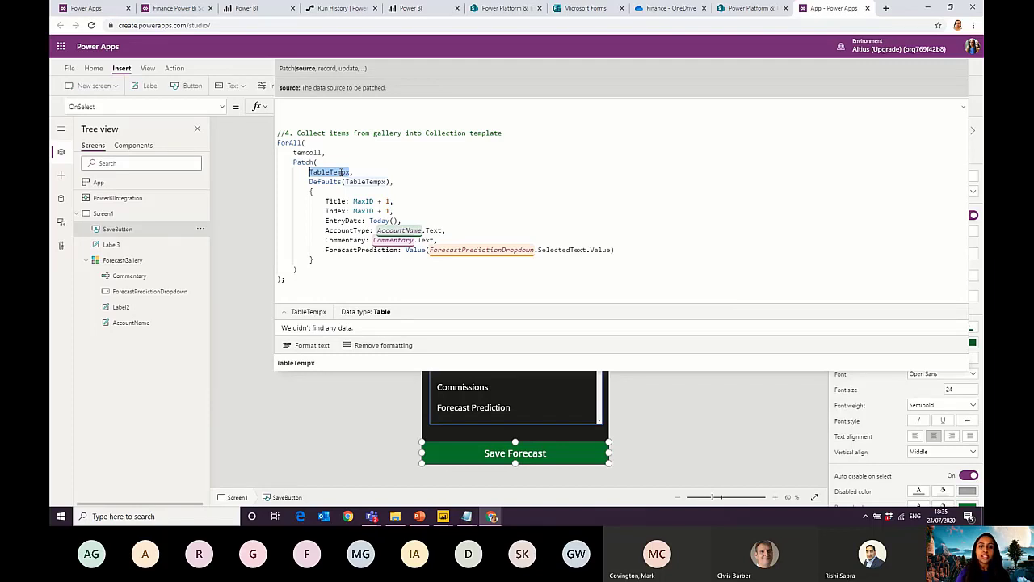
pyautogui.click(338, 163)
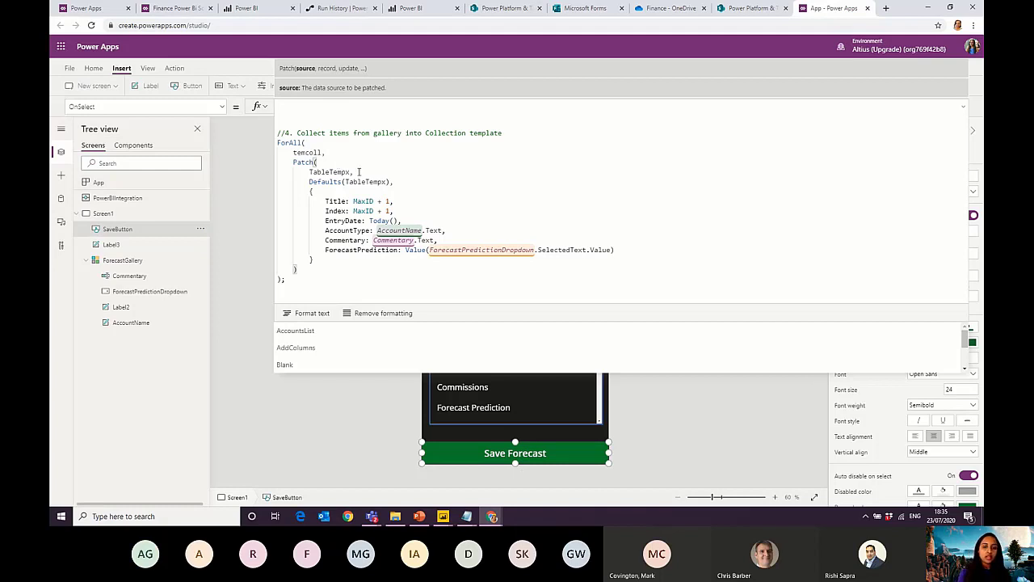
pyautogui.moveTo(392, 182); pyautogui.dragTo(307, 182)
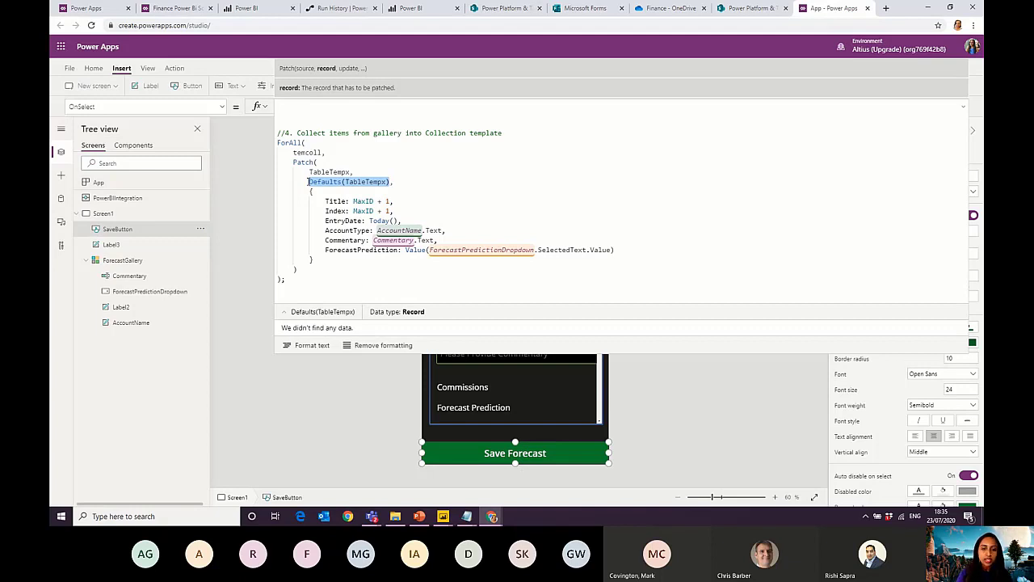
pyautogui.moveTo(308, 191); pyautogui.dragTo(322, 259)
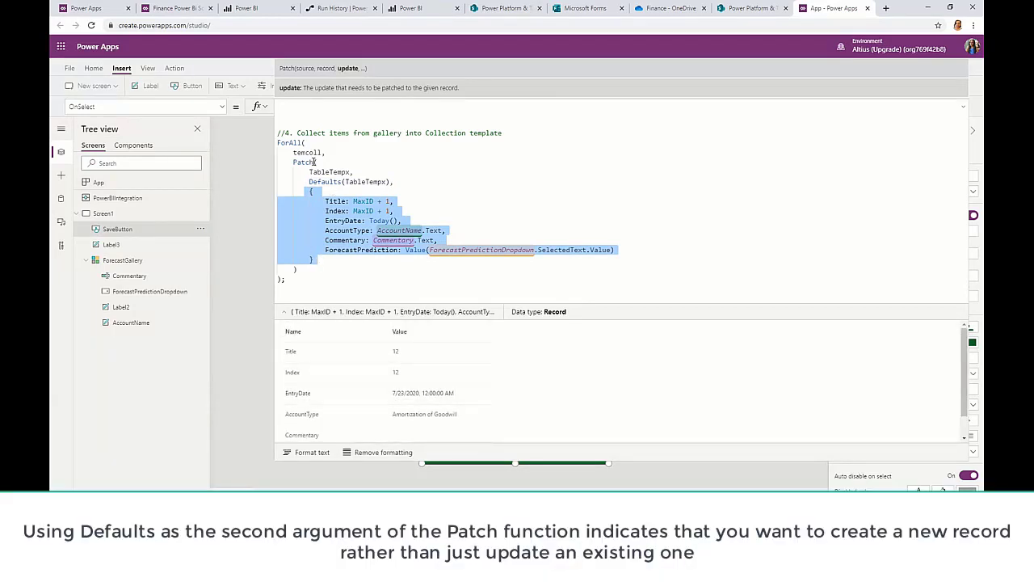
pyautogui.doubleClick(320, 152)
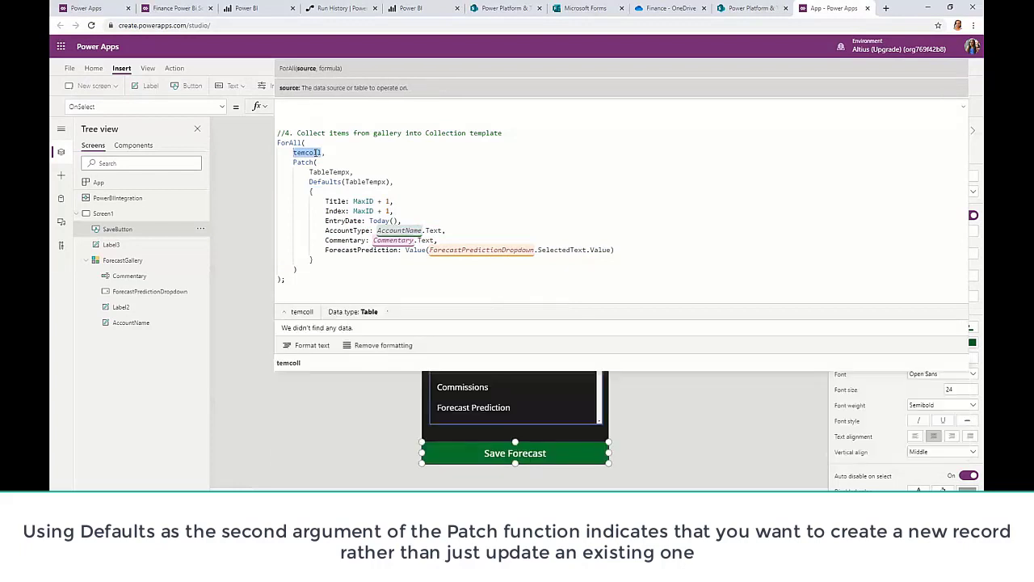
# Run the Save Forecast button's formula and preview the contents of the temcoll collection used by its ForAll block
pyautogui.scroll(3, 315, 152)
pyautogui.scroll(5, 312, 153)
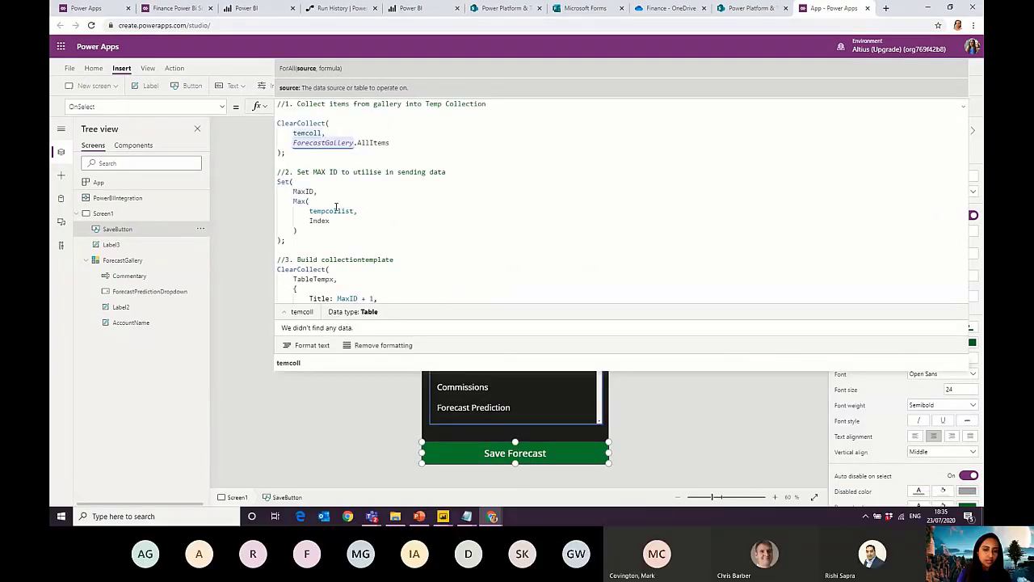
pyautogui.scroll(-6, 353, 210)
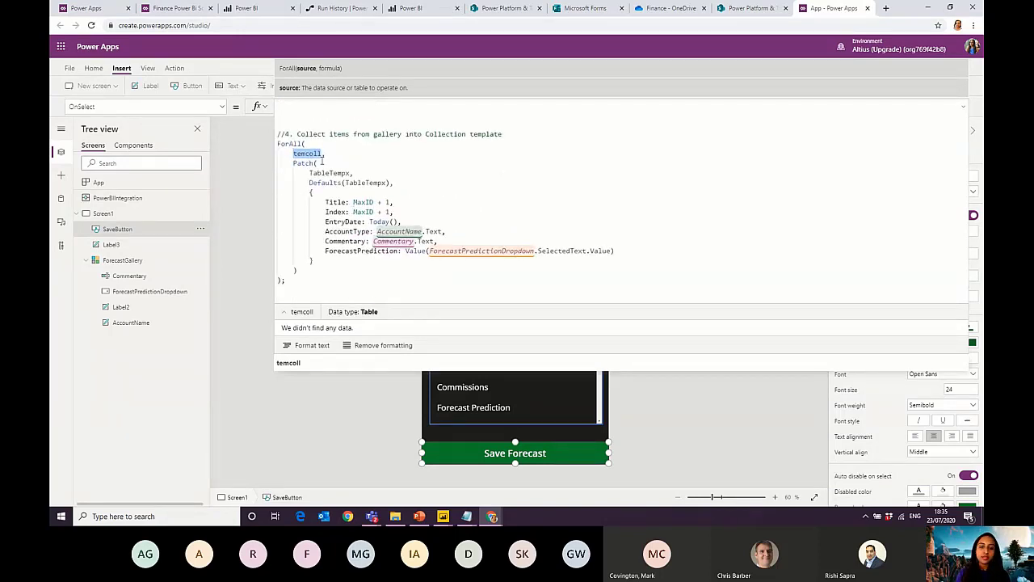
pyautogui.click(679, 411)
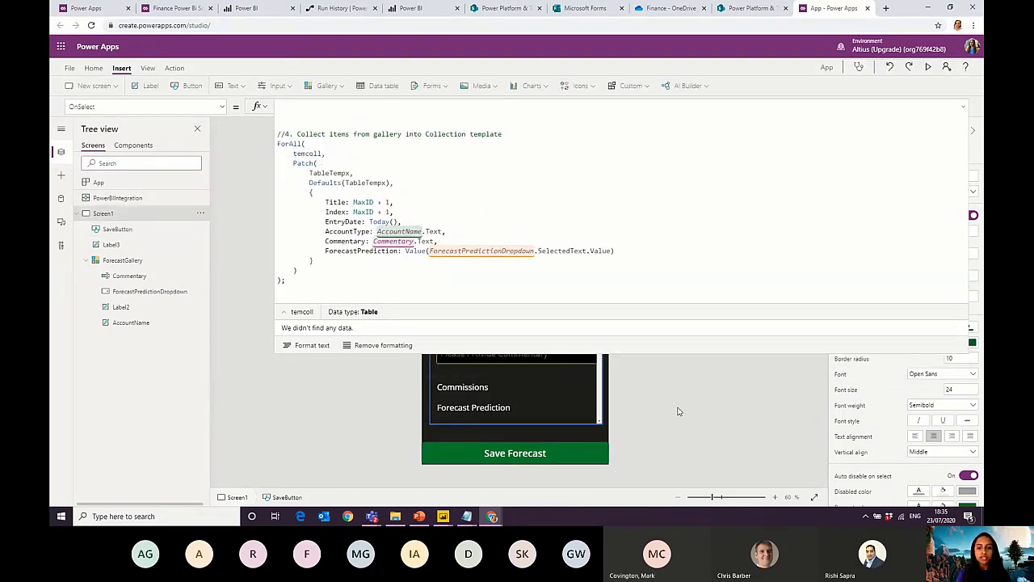
pyautogui.click(570, 449)
pyautogui.scroll(-3, 413, 166)
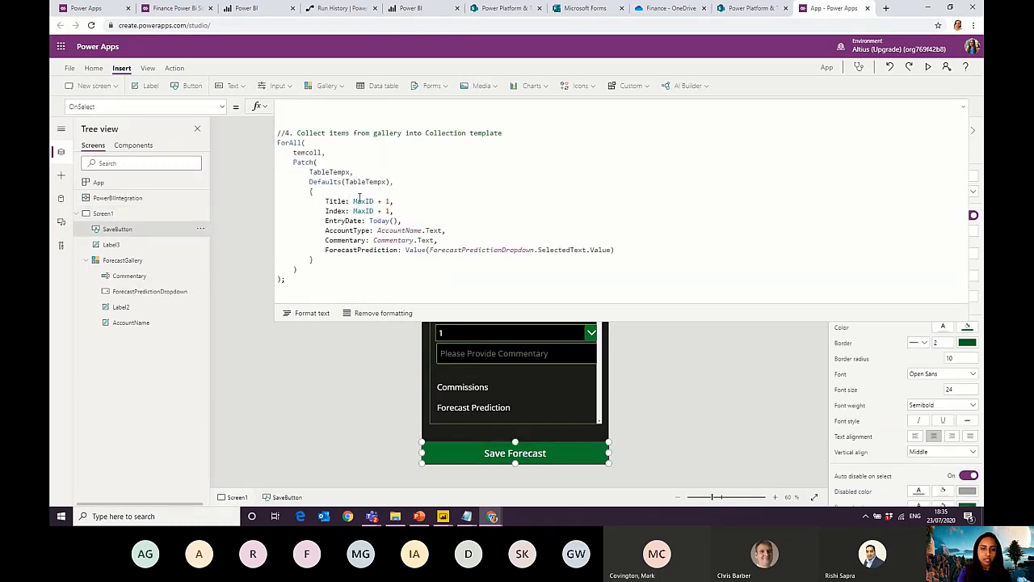
pyautogui.doubleClick(310, 153)
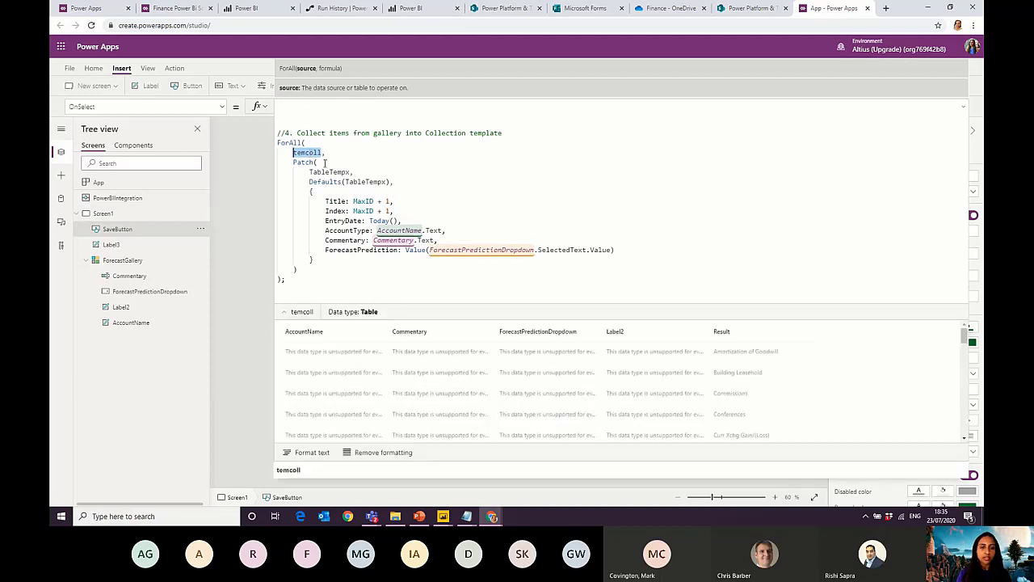
# Preview the rows of the TableTempx collection from the Patch block, checking accounts, predictions and the placeholder row, and collapse the formula bar
pyautogui.doubleClick(327, 171)
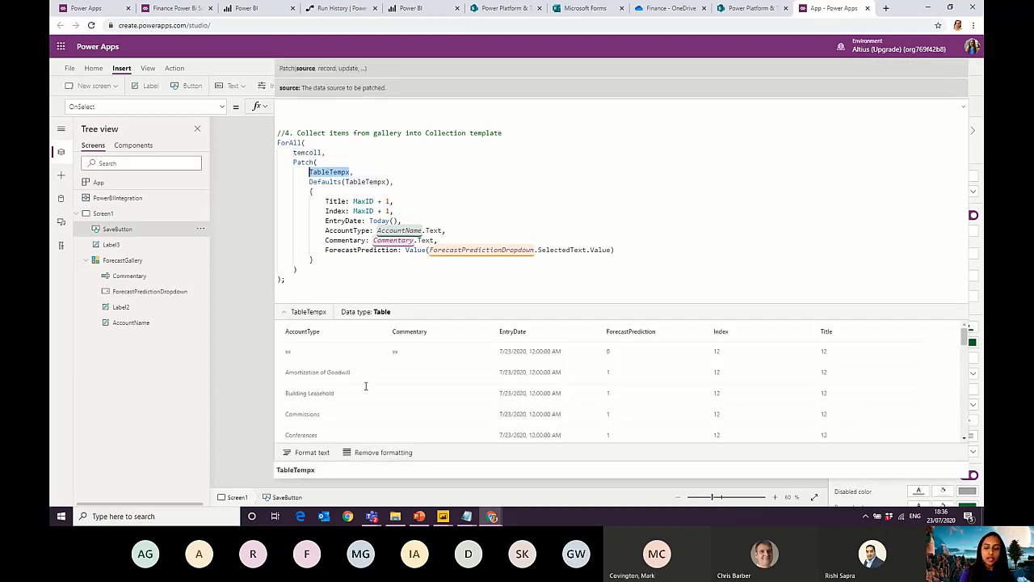
pyautogui.scroll(-1, 501, 411)
pyautogui.scroll(-2, 501, 410)
pyautogui.scroll(4, 501, 409)
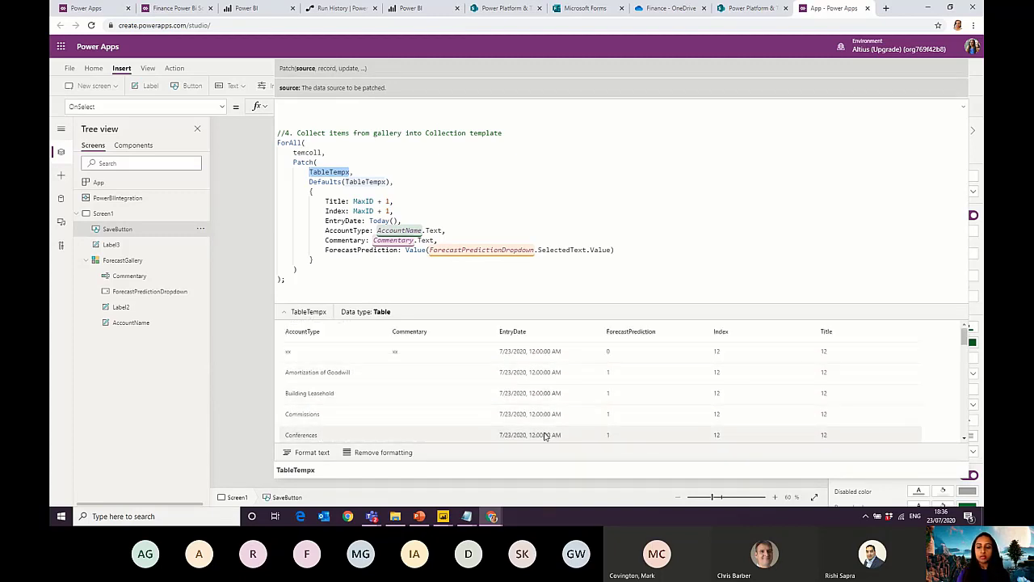
pyautogui.scroll(-1, 635, 386)
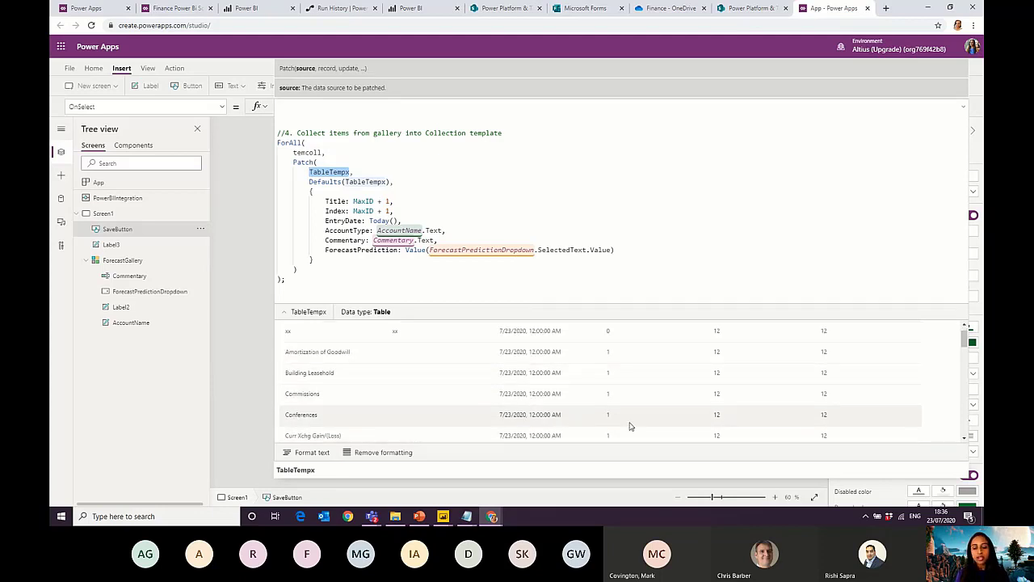
pyautogui.scroll(1, 630, 424)
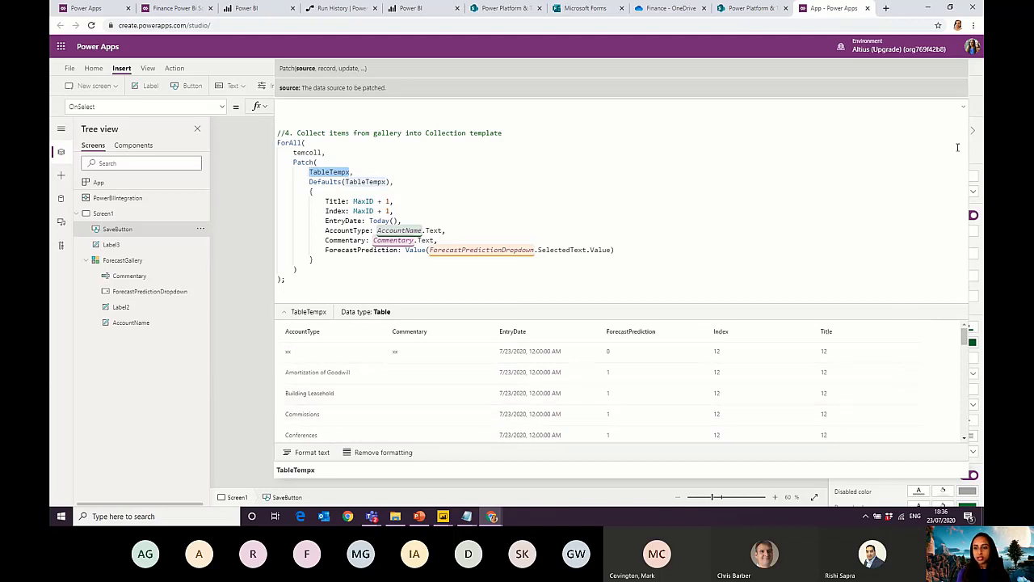
pyautogui.click(965, 111)
pyautogui.click(751, 267)
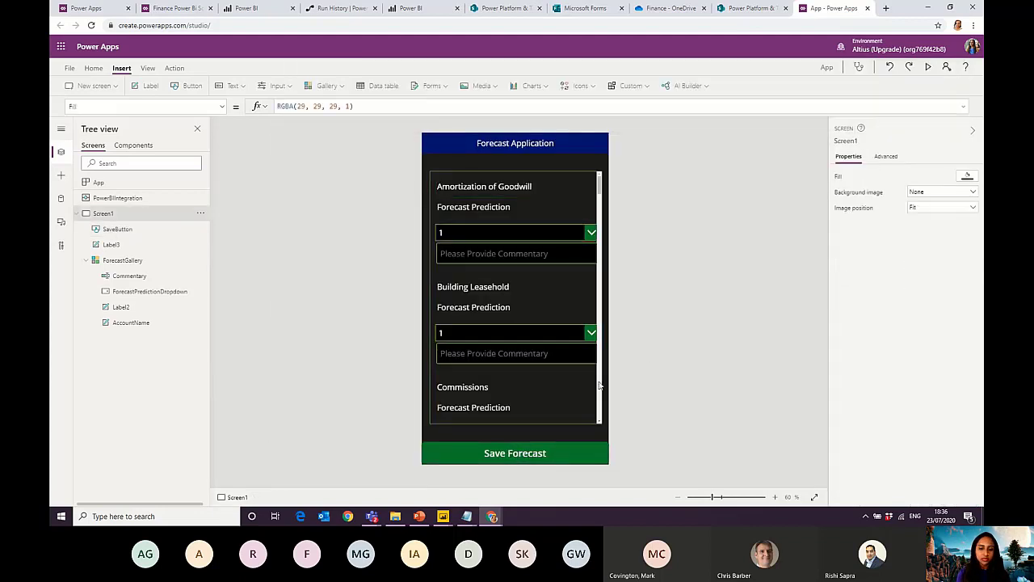
pyautogui.moveTo(371, 516)
pyautogui.click(319, 457)
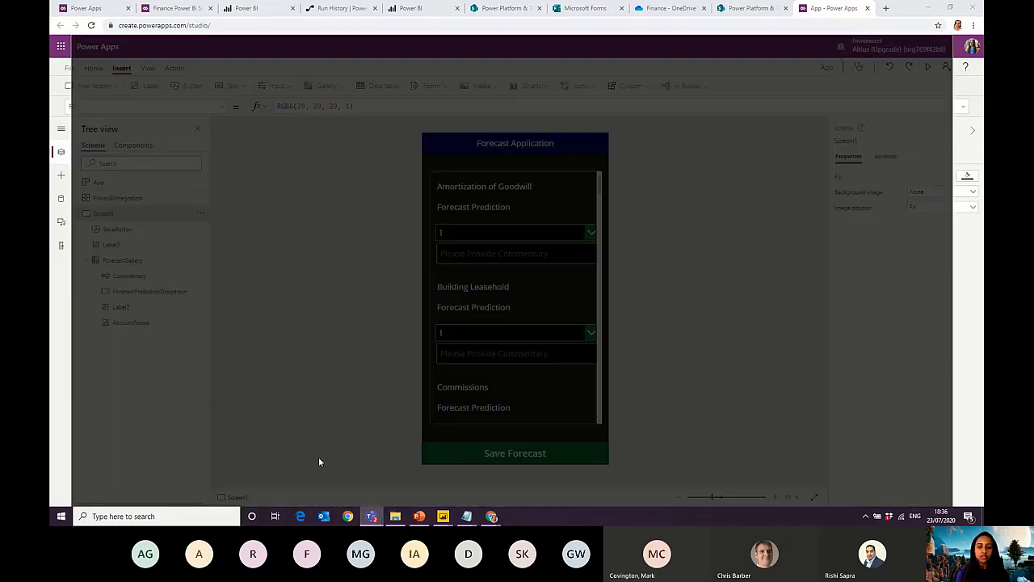
pyautogui.moveTo(739, 15); pyautogui.dragTo(800, 0)
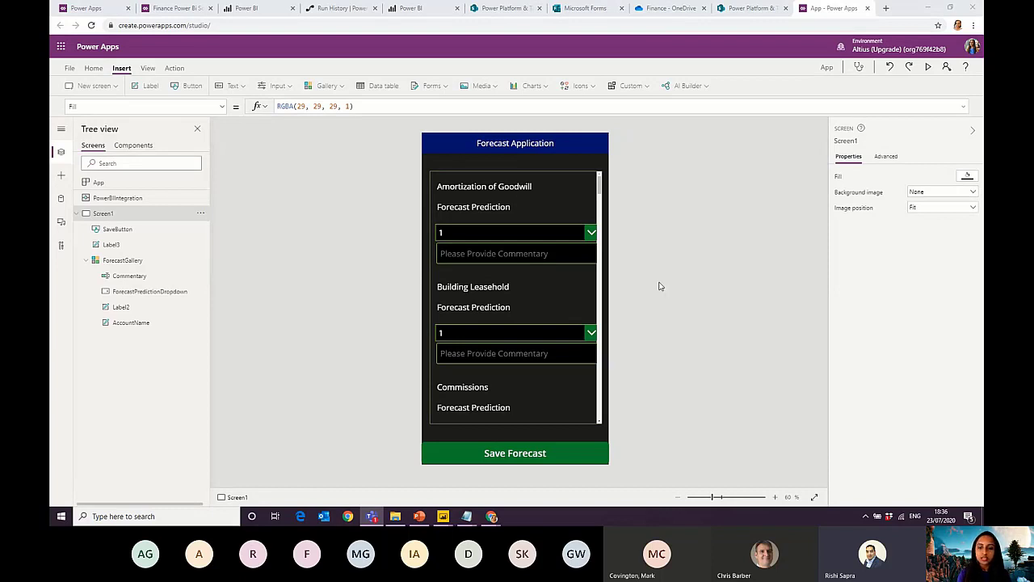
pyautogui.rightClick(701, 270)
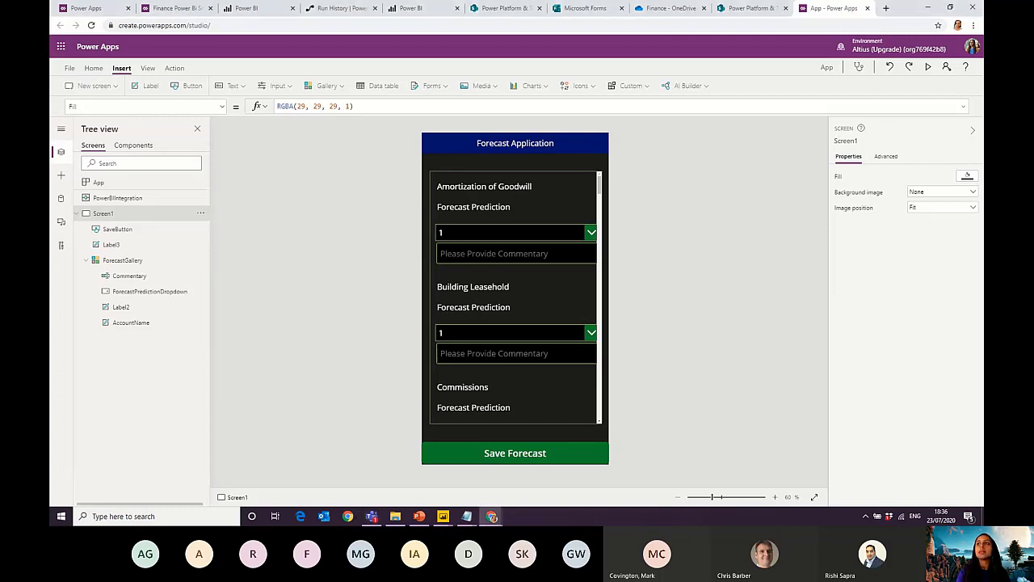
pyautogui.click(467, 516)
pyautogui.click(419, 476)
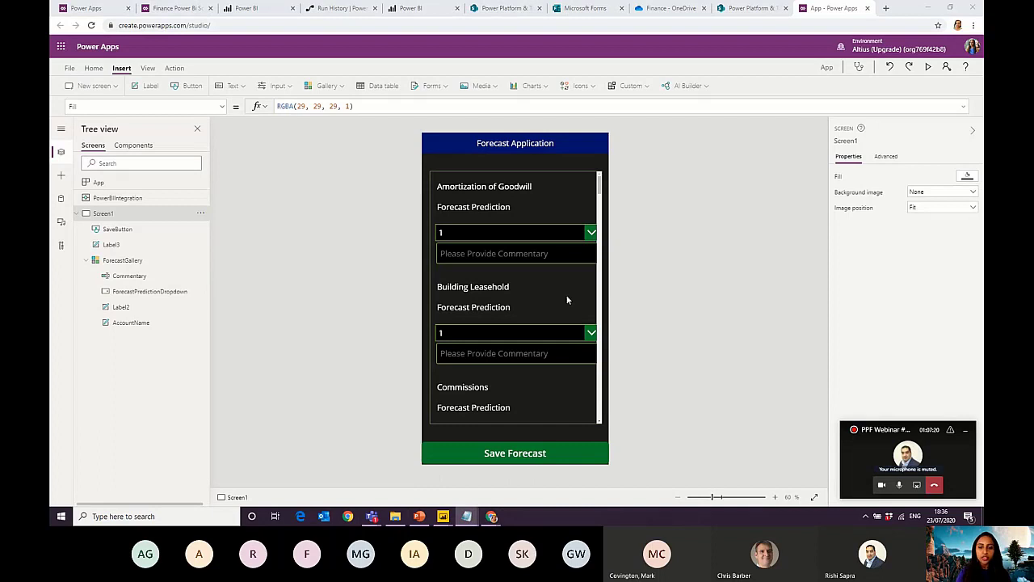
# Preview the app, set the forecast predictions for Amortization of Goodwill and Building Leasehold to 0.4, save the forecast and leave the preview
pyautogui.click(929, 68)
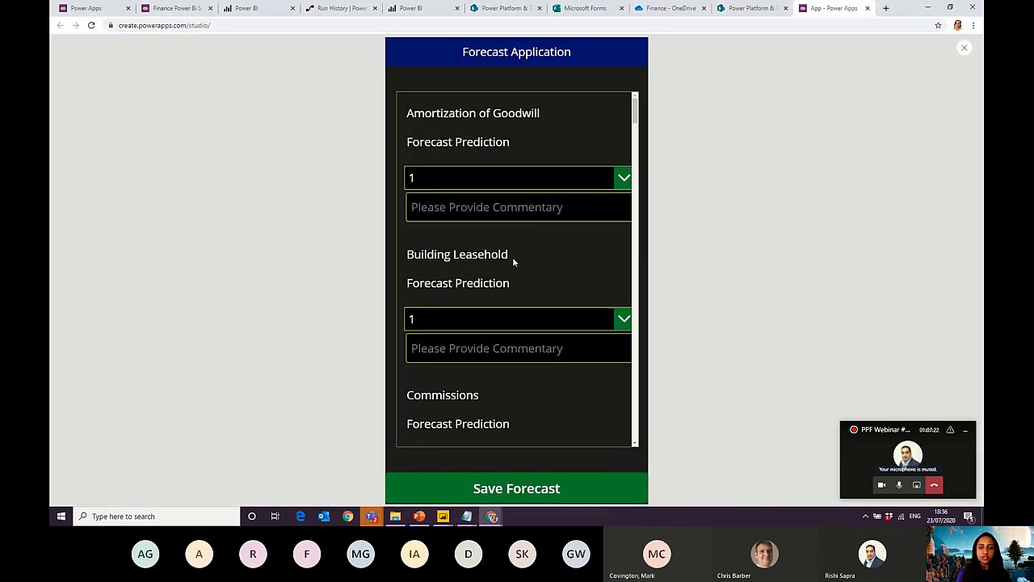
pyautogui.click(490, 193)
pyautogui.click(454, 248)
pyautogui.click(475, 318)
pyautogui.click(451, 392)
pyautogui.click(466, 486)
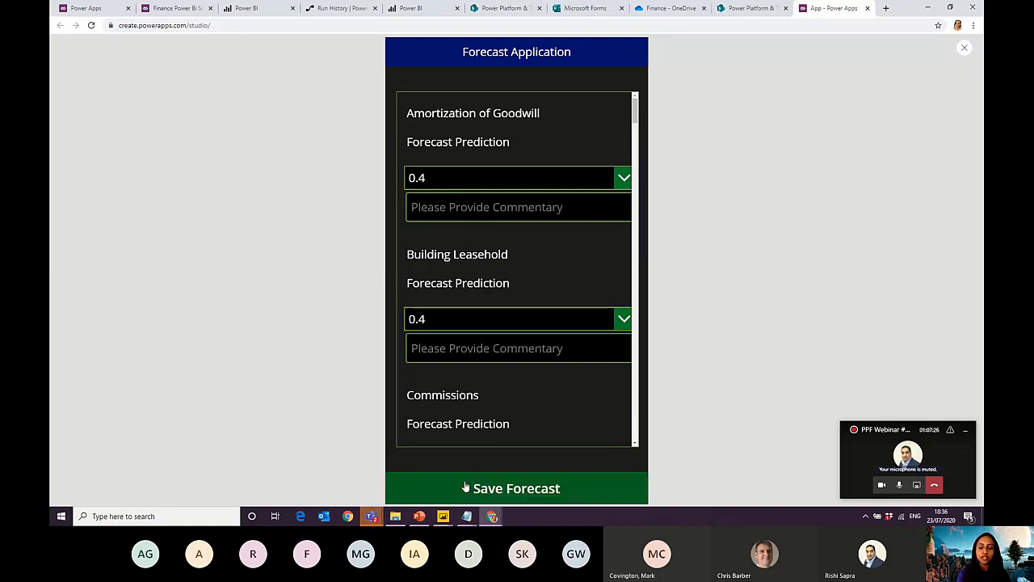
pyautogui.click(964, 47)
pyautogui.click(584, 311)
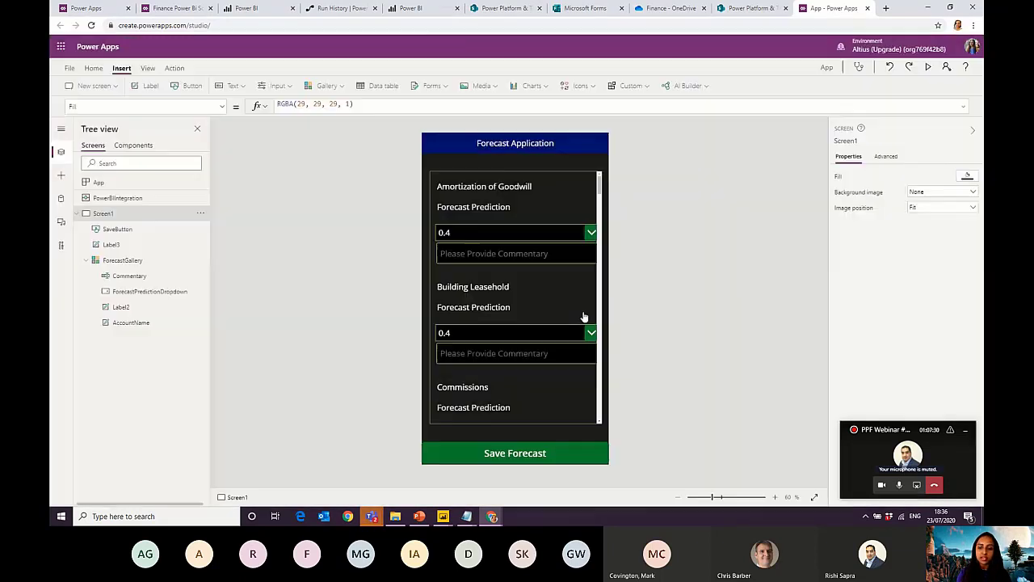
# Inspect the TableTempx collection in the save button's formula to check the account predictions collected by the last save
pyautogui.click(515, 449)
pyautogui.moveTo(444, 114); pyautogui.dragTo(420, 291)
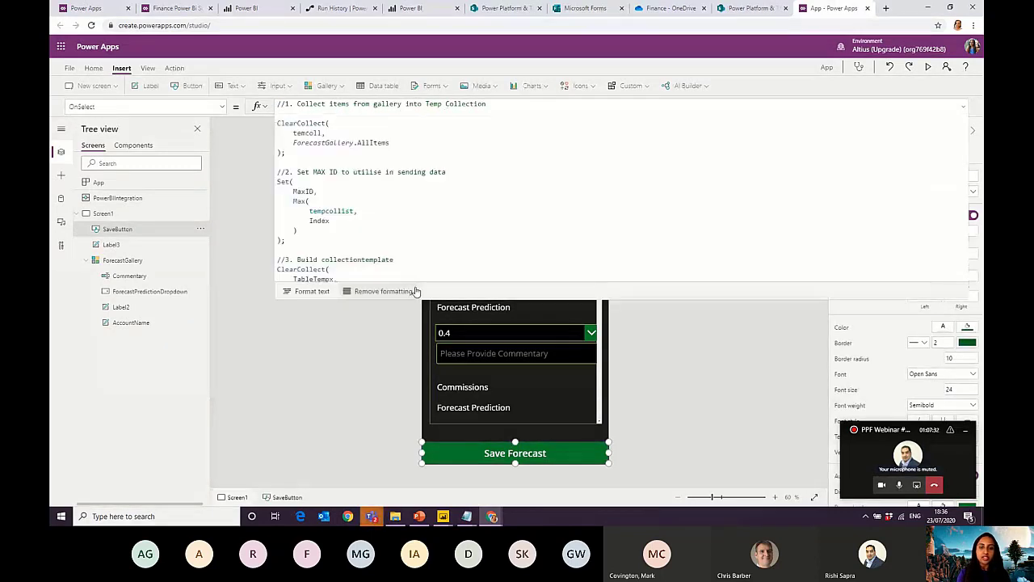
pyautogui.scroll(-5, 432, 212)
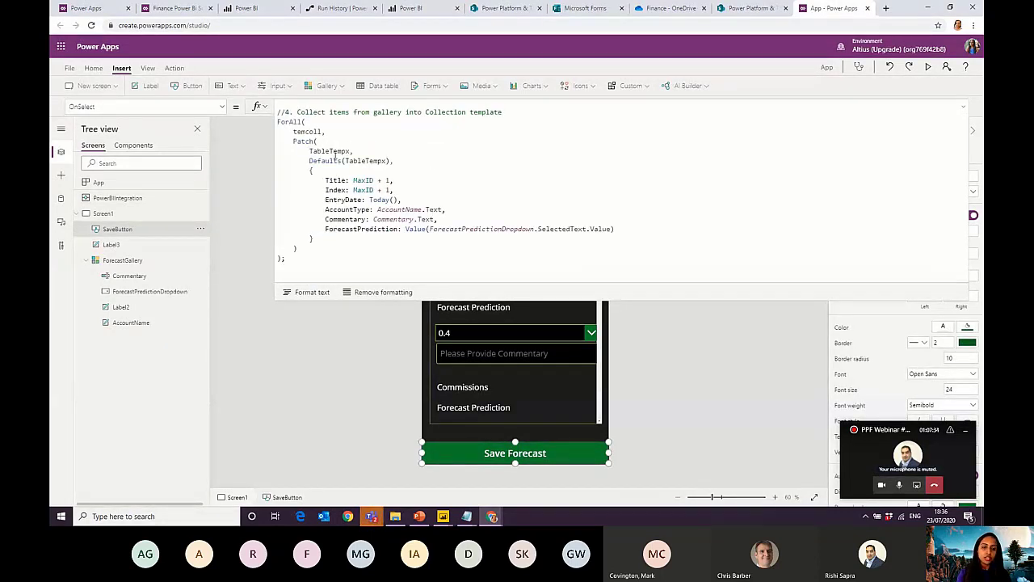
pyautogui.doubleClick(314, 132)
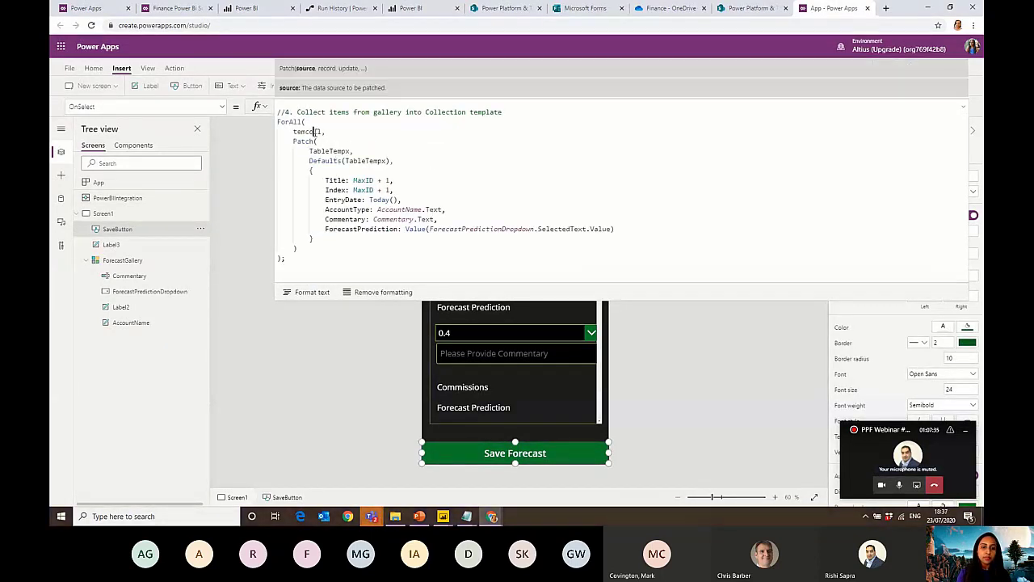
pyautogui.doubleClick(342, 151)
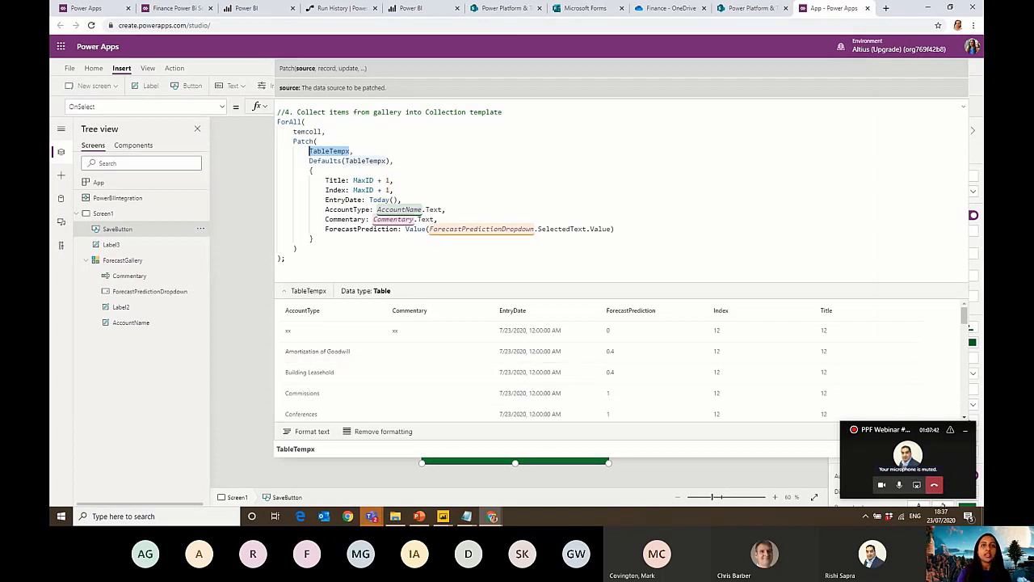
# Append "//5. RemoveItem which is not needed" to the save button's formula, with a ClearCollect of RemoveIf(TableTempx, AccountType = "xx") into TableTemp2
pyautogui.click(467, 516)
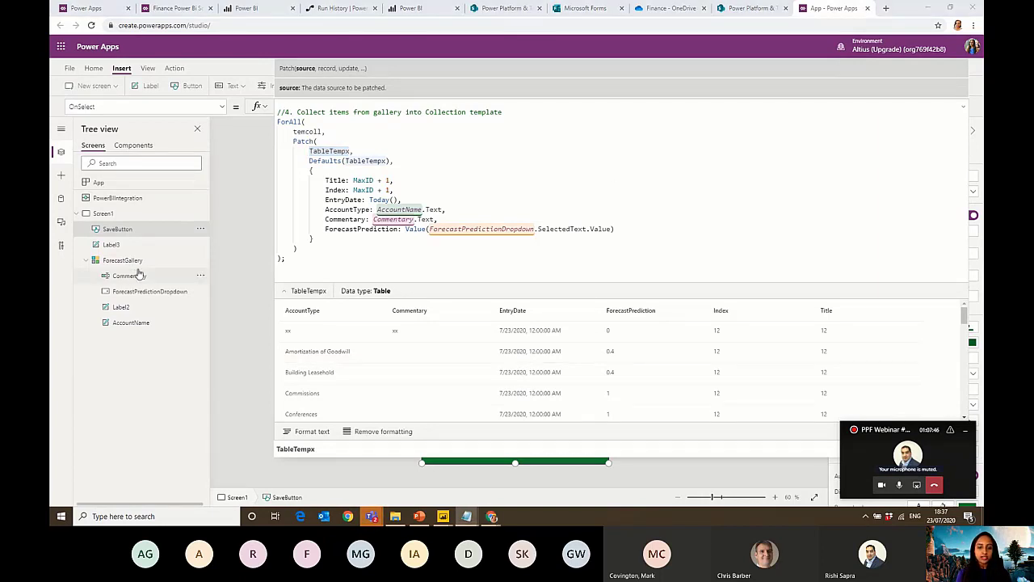
pyautogui.click(326, 261)
pyautogui.press('Return')
pyautogui.press('Return')
pyautogui.press('Return')
pyautogui.press('Return')
pyautogui.press('Return')
pyautogui.press('Return')
pyautogui.press('Return')
pyautogui.press('Return')
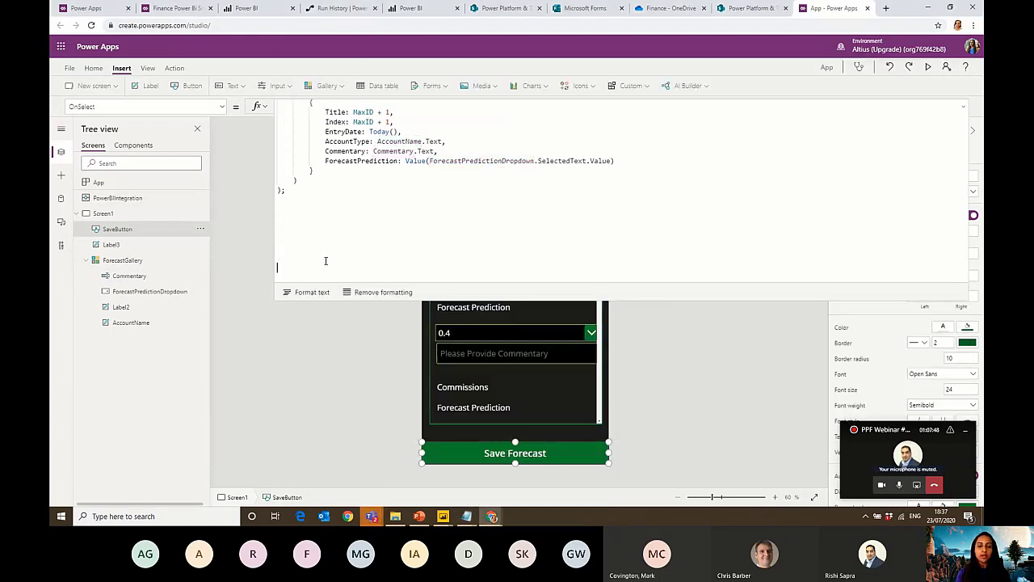
pyautogui.write('//5. RemoveItem which is not needed ClearCollect(     TableTemp2,     RemoveIf(         TableTempx,         AccountType = "xx"     ) );')
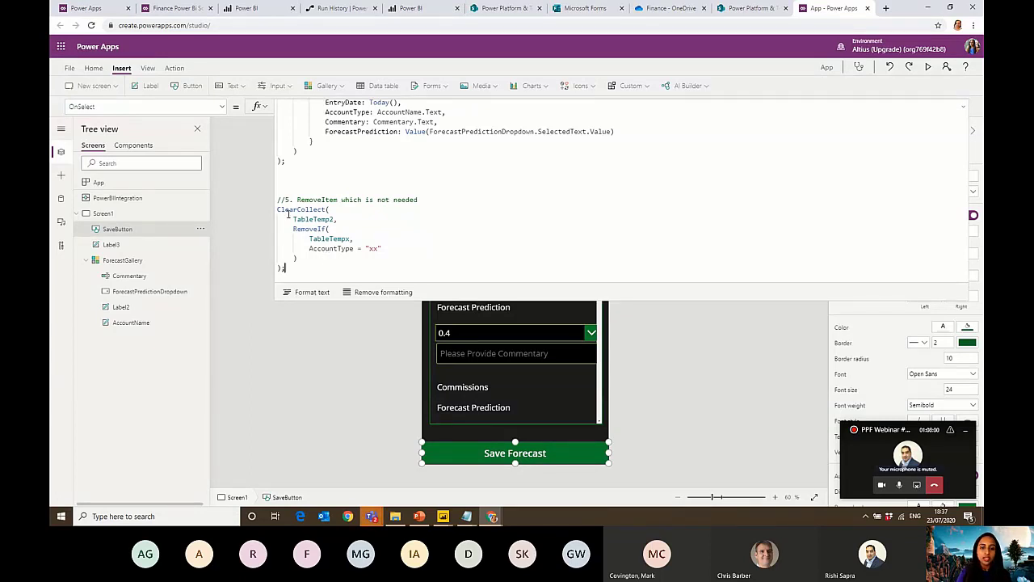
# Examine the cleanup block in the save button's formula: TableTemp2, RemoveIf, TableTempx and the AccountType = "xx" condition
pyautogui.moveTo(293, 219); pyautogui.dragTo(334, 220)
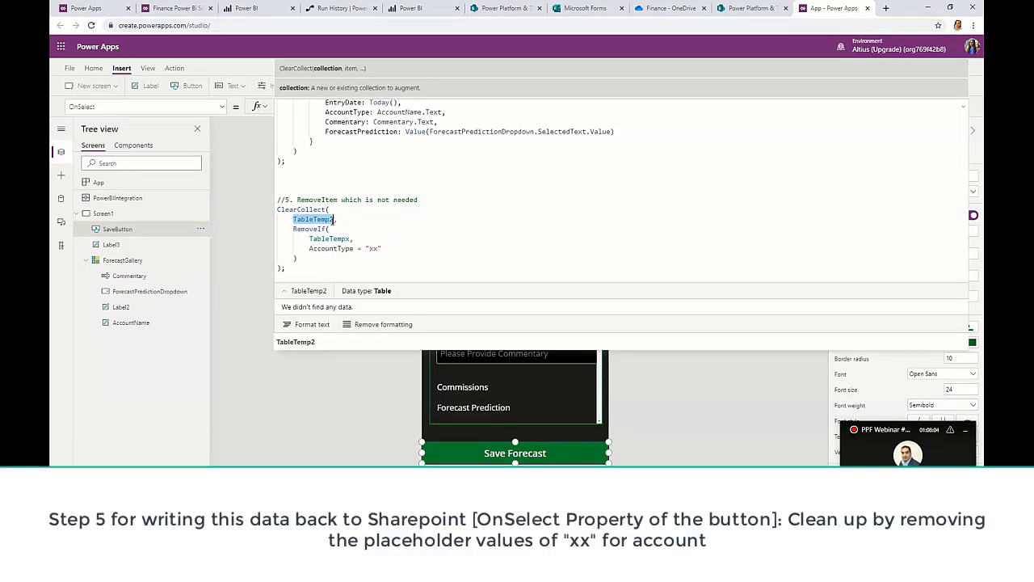
pyautogui.click(292, 229)
pyautogui.moveTo(293, 228); pyautogui.dragTo(325, 232)
pyautogui.doubleClick(329, 238)
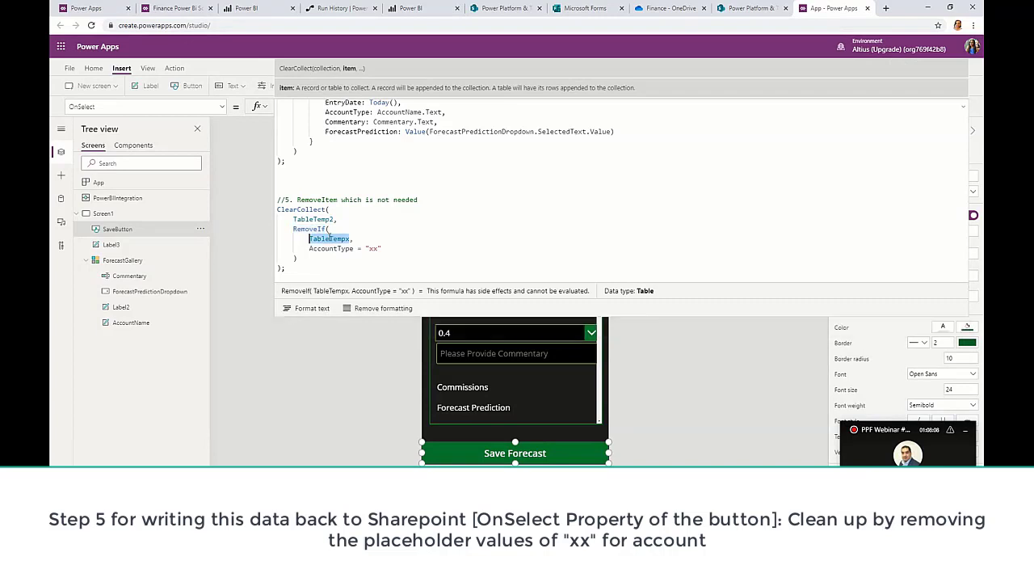
pyautogui.moveTo(309, 248); pyautogui.dragTo(383, 249)
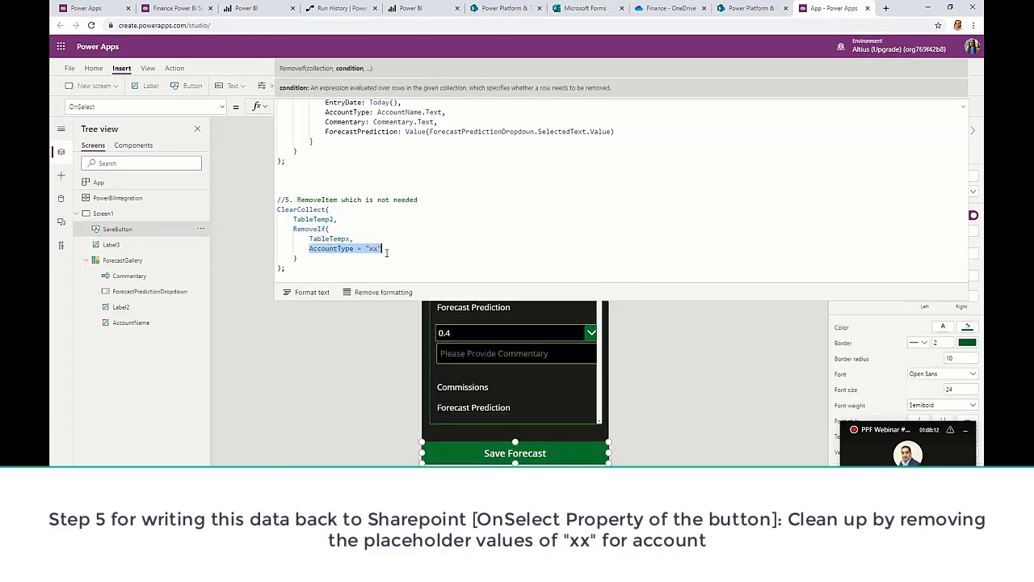
pyautogui.click(453, 248)
# Run the Save Forecast button's updated formula and preview the rows collected in TableTemp2
pyautogui.click(639, 412)
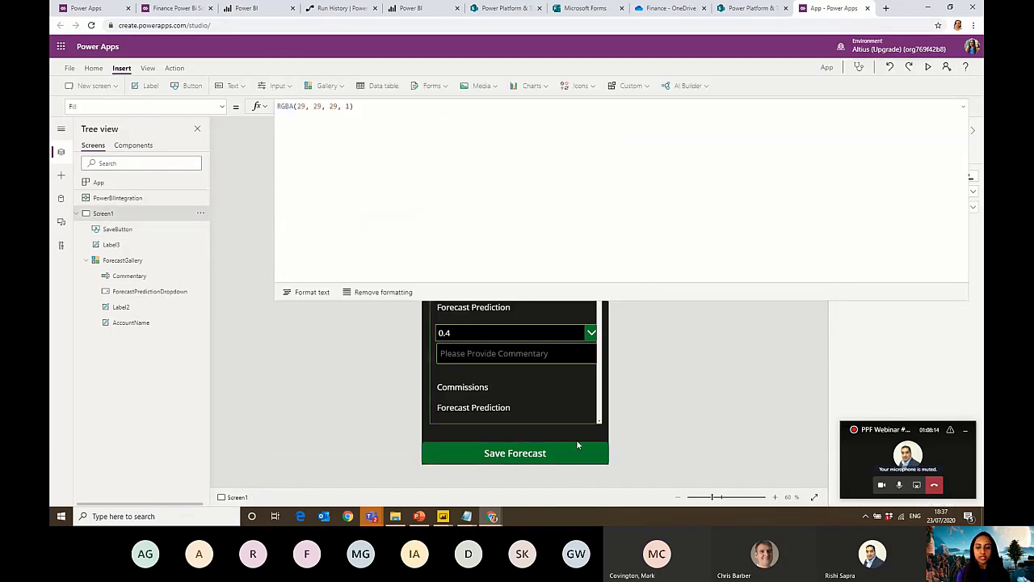
pyautogui.click(530, 457)
pyautogui.scroll(-10, 463, 172)
pyautogui.doubleClick(312, 171)
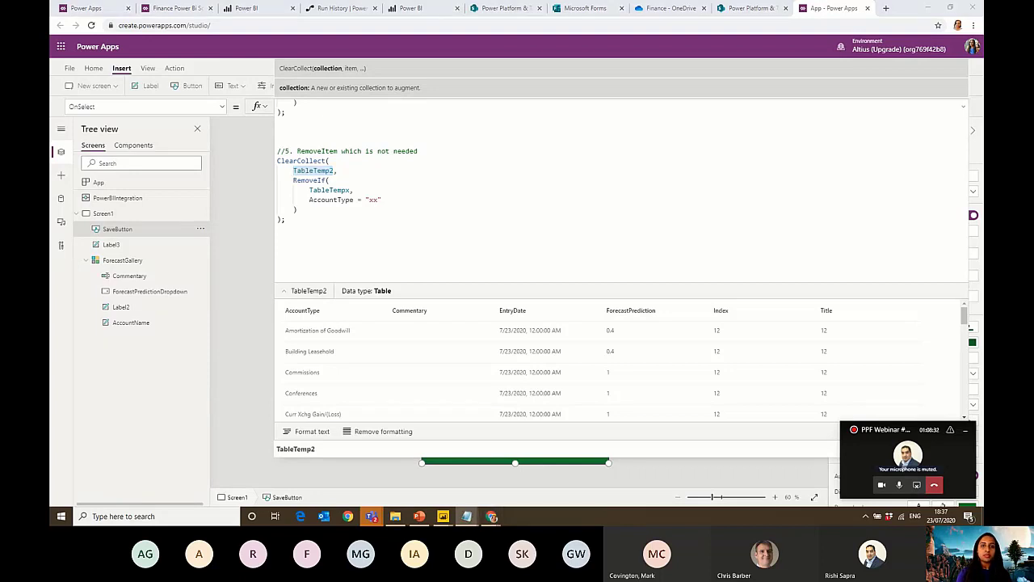
# Append "//6. Save data using Patch to sharepoint List" with a ForAll over TableTemp2 patching Defaults('JN Finance List') with Title, Index, EntryDate, Commentary, ForecastPrediction and AccountType
pyautogui.click(338, 257)
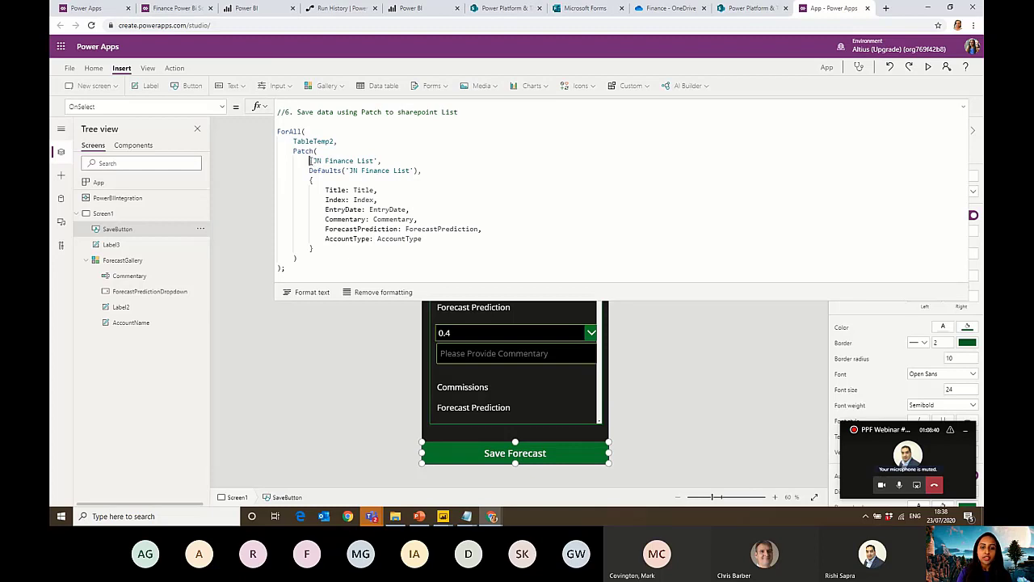
# Examine the SharePoint save block, checking TableTemp2, the 'JN Finance List' target, its Defaults argument and the record of fields patched
pyautogui.moveTo(309, 160); pyautogui.dragTo(381, 161)
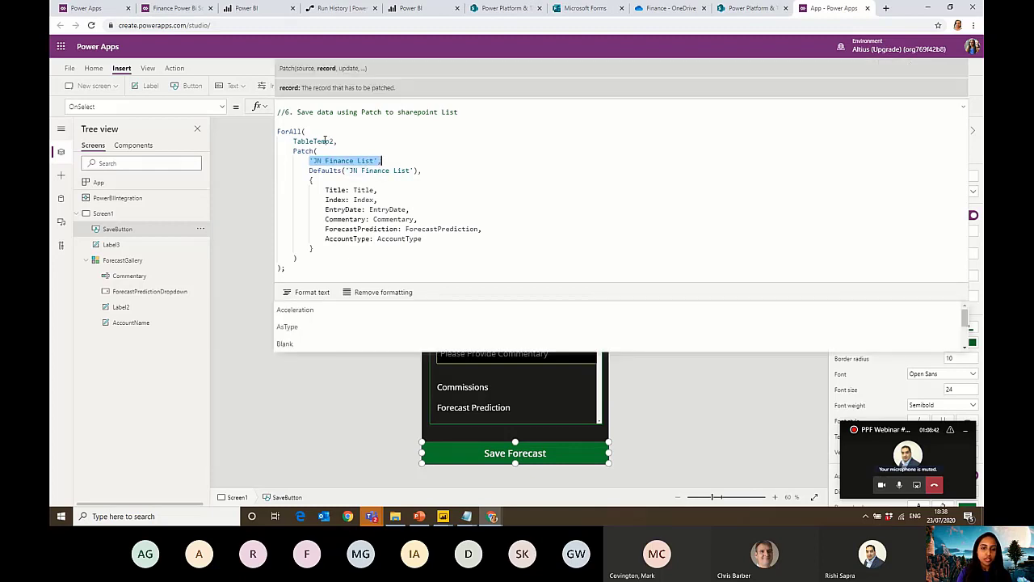
pyautogui.click(293, 142)
pyautogui.moveTo(294, 141)
pyautogui.mouseDown()
pyautogui.moveTo(338, 141)
pyautogui.moveTo(293, 141)
pyautogui.mouseUp()
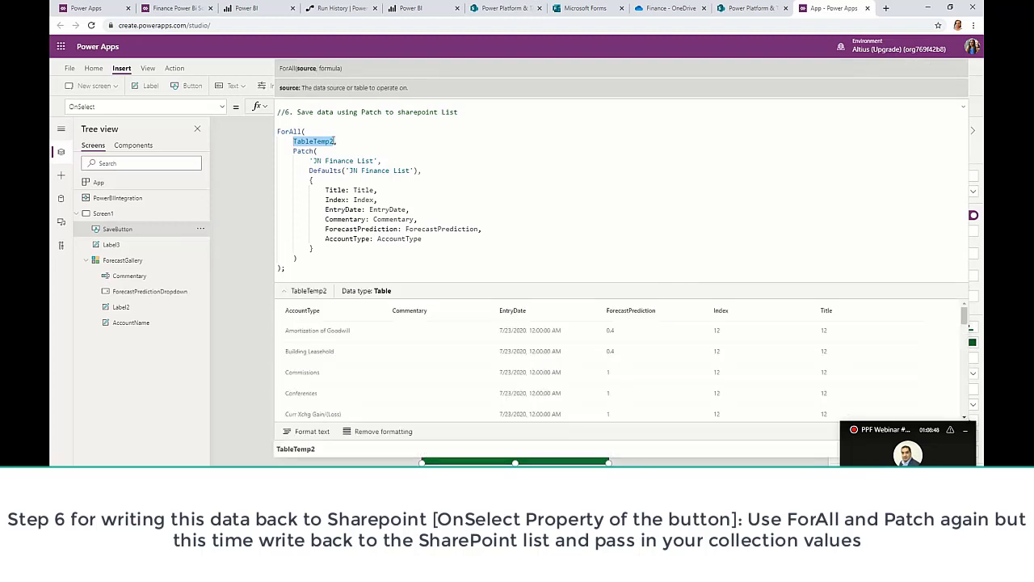
pyautogui.moveTo(309, 160); pyautogui.dragTo(371, 159)
pyautogui.click(358, 149)
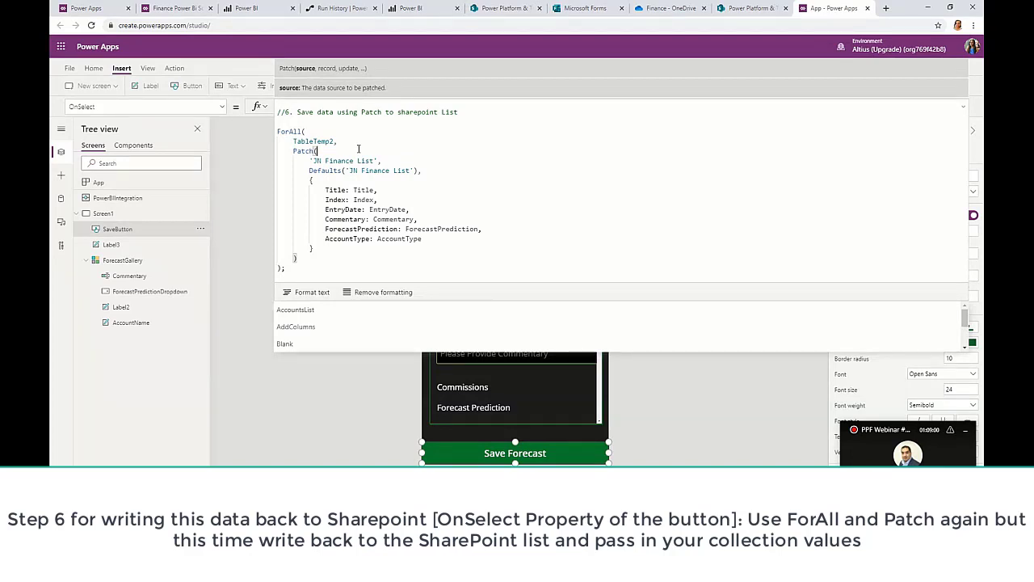
pyautogui.moveTo(417, 170); pyautogui.dragTo(304, 171)
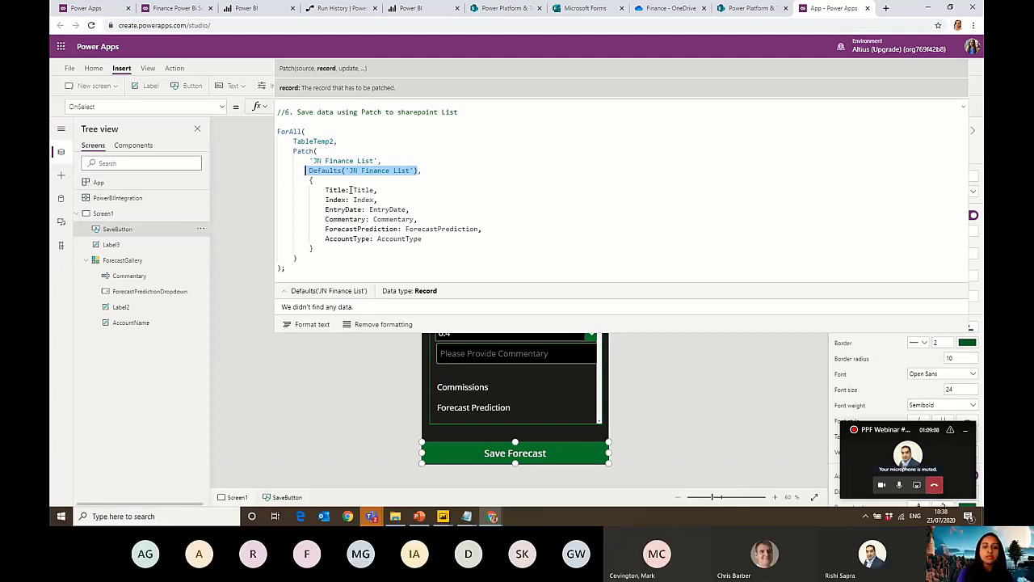
pyautogui.moveTo(319, 184); pyautogui.dragTo(458, 244)
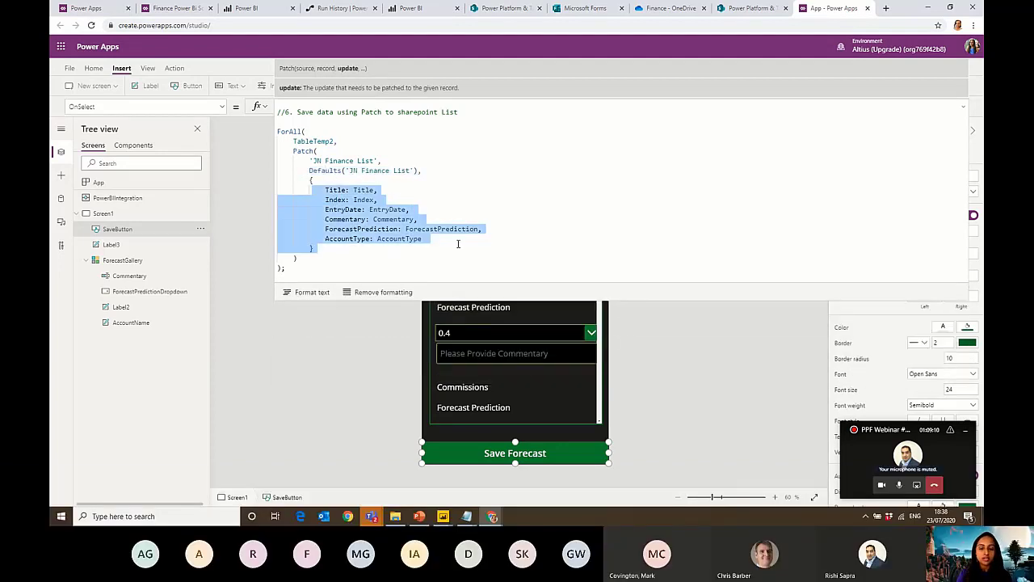
# Preview the TableTemp2 rows in the SharePoint save block and collapse the formula editor
pyautogui.click(459, 244)
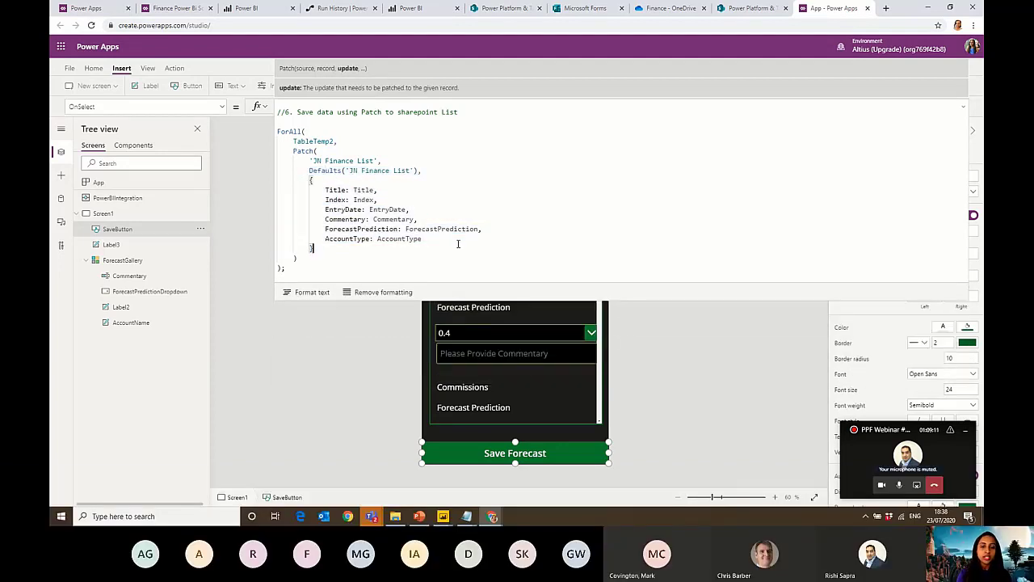
pyautogui.doubleClick(327, 140)
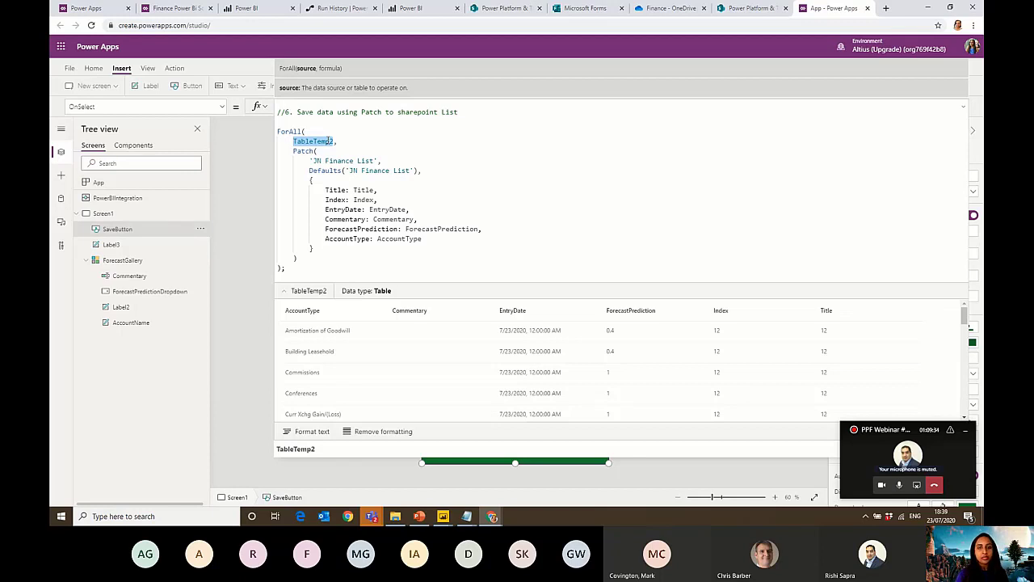
pyautogui.click(425, 199)
pyautogui.click(962, 110)
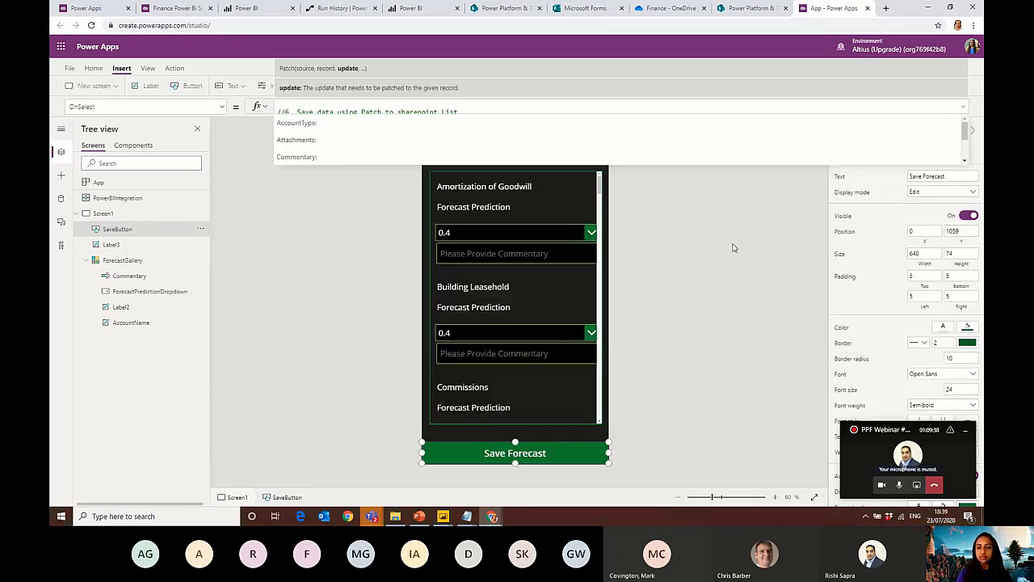
# Run the app in preview, enter "Testing" as commentary for Amortization of Goodwill and Building Leasehold, and save the forecast
pyautogui.click(735, 248)
pyautogui.click(934, 71)
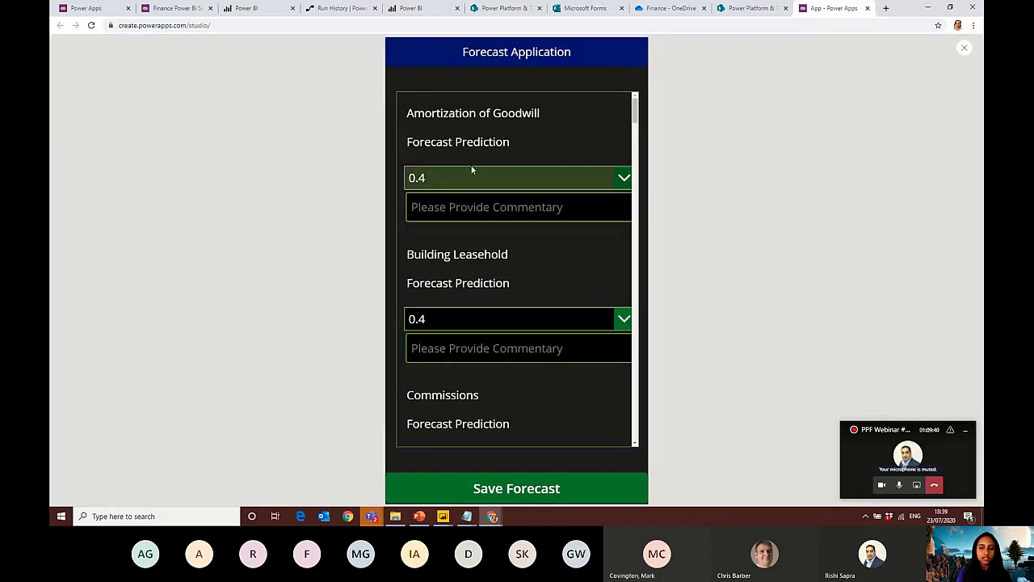
pyautogui.scroll(-2, 510, 345)
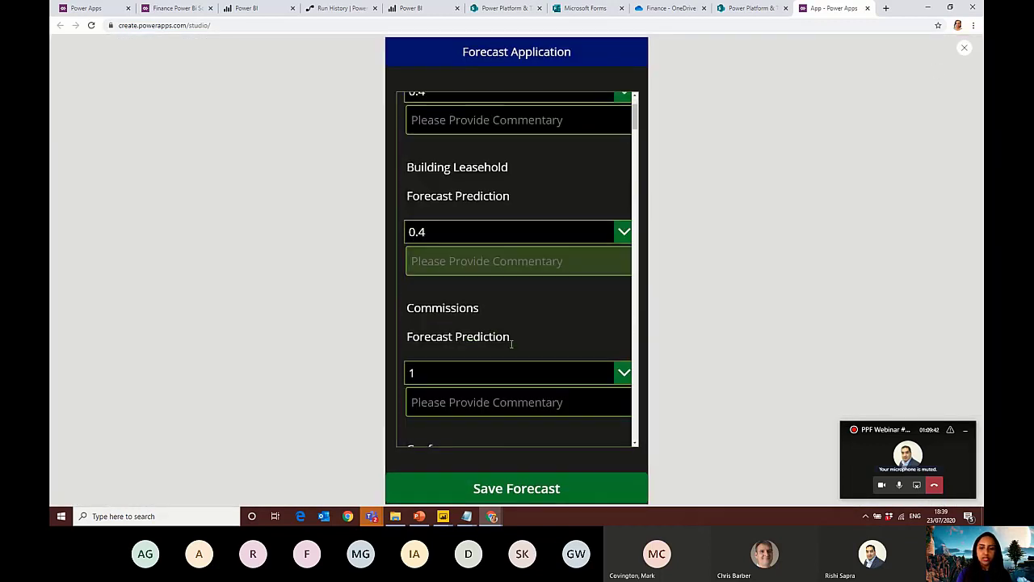
pyautogui.scroll(2, 490, 296)
pyautogui.click(461, 212)
pyautogui.write('Testing')
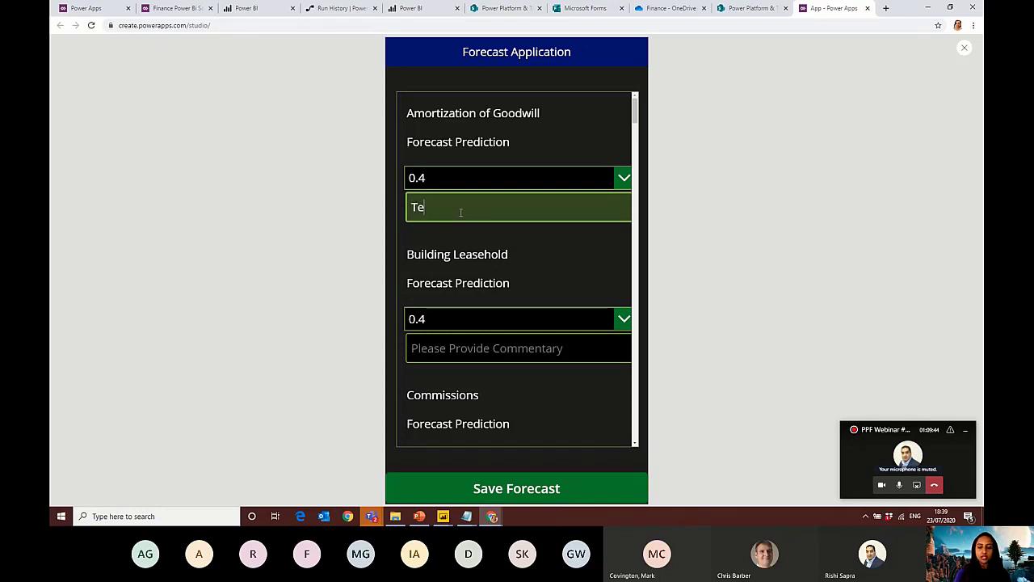
pyautogui.click(429, 344)
pyautogui.write('Testing')
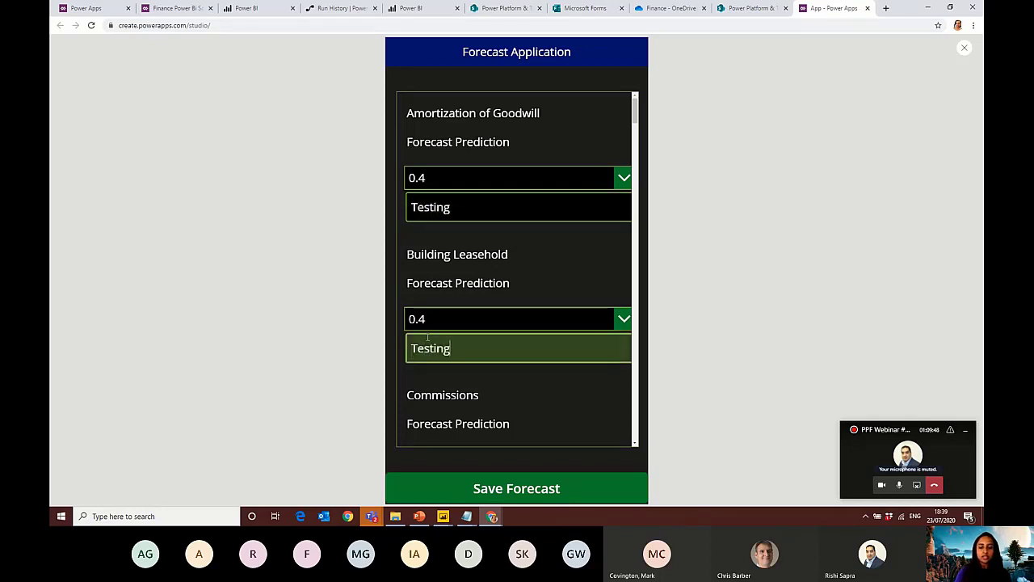
pyautogui.click(537, 494)
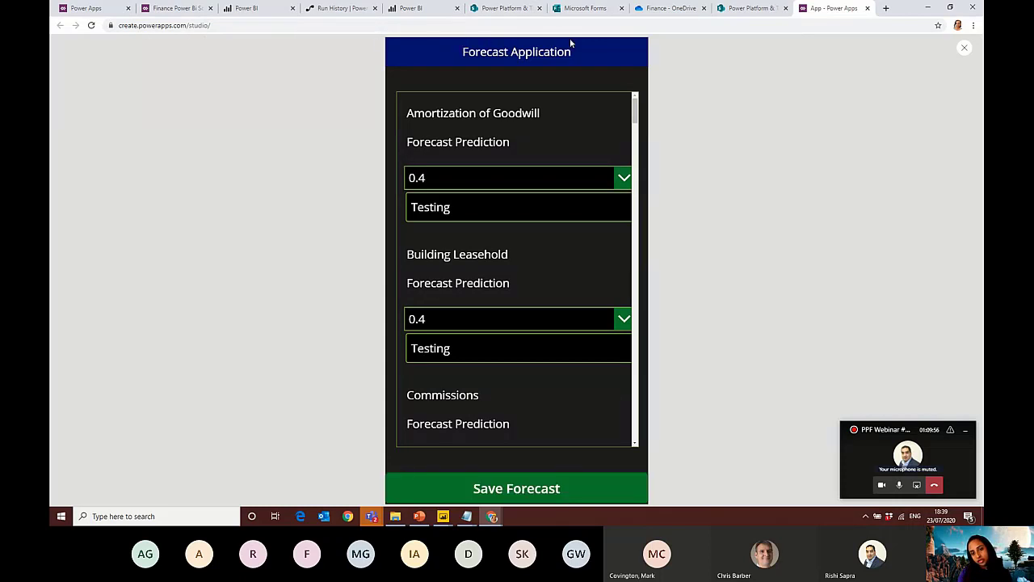
# Leave the app preview and reload JN Finance List in SharePoint to check the saved forecast rows
pyautogui.click(965, 51)
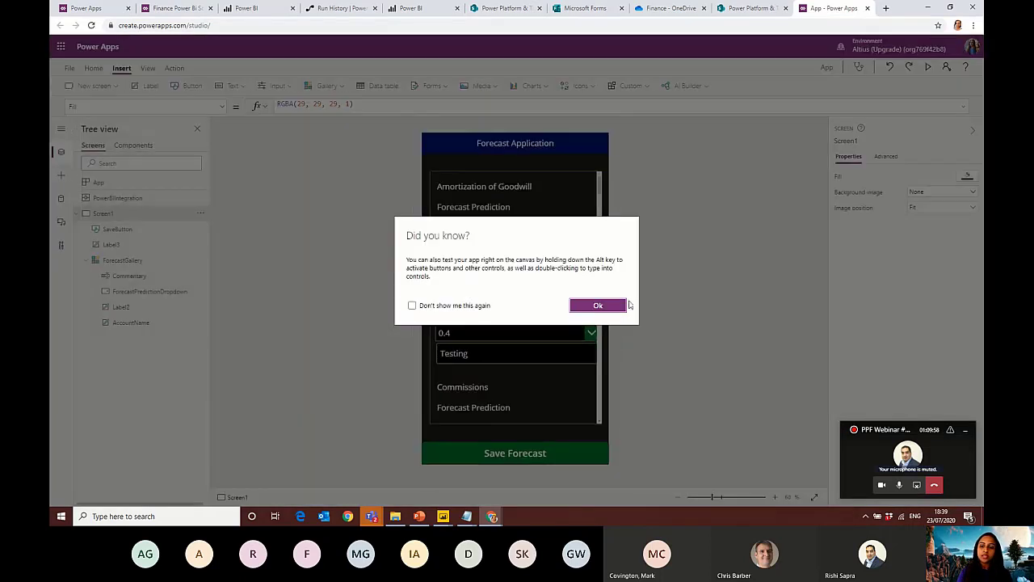
pyautogui.click(622, 307)
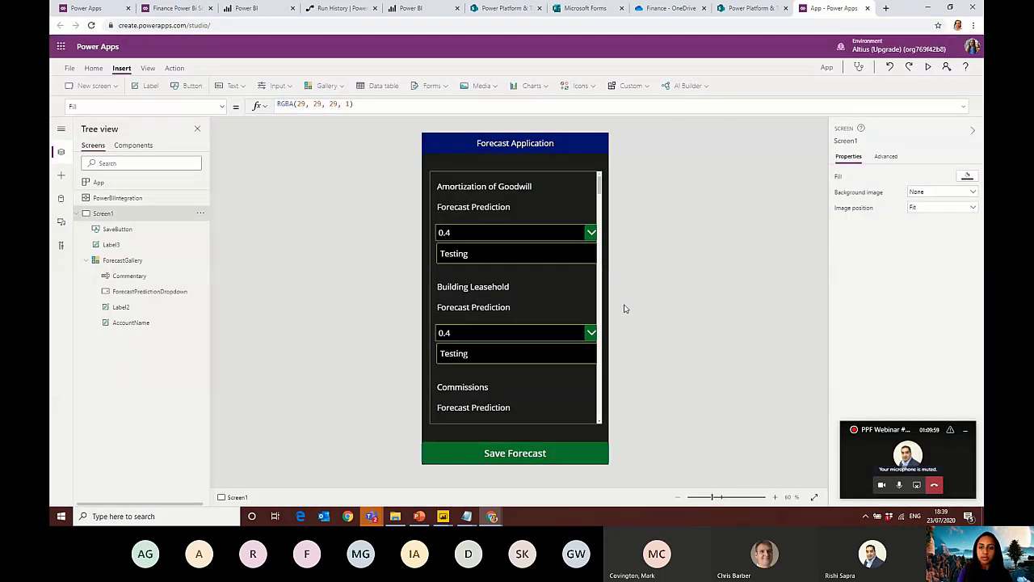
pyautogui.click(506, 8)
pyautogui.click(833, 9)
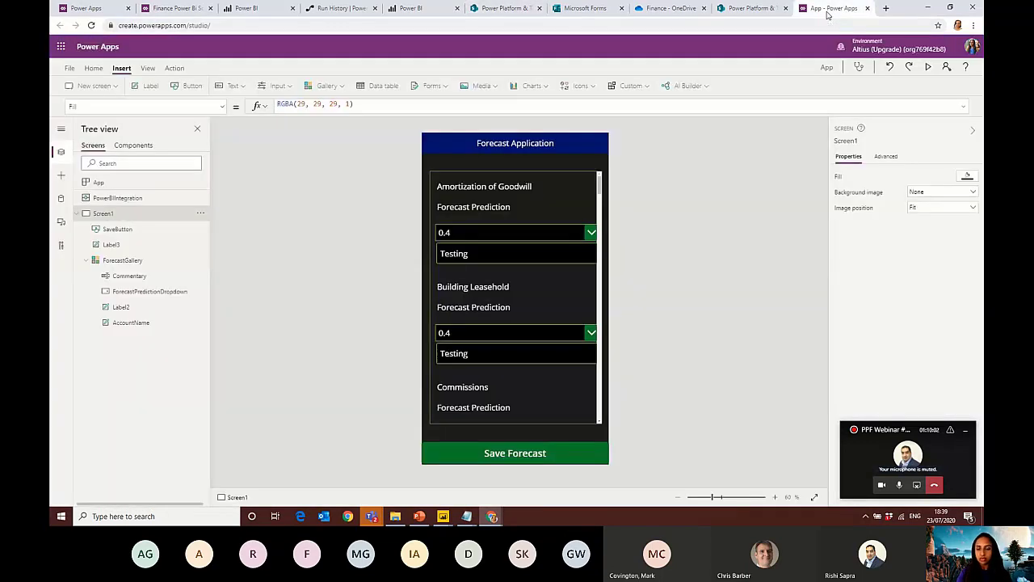
pyautogui.click(771, 11)
pyautogui.click(736, 24)
pyautogui.press('Return')
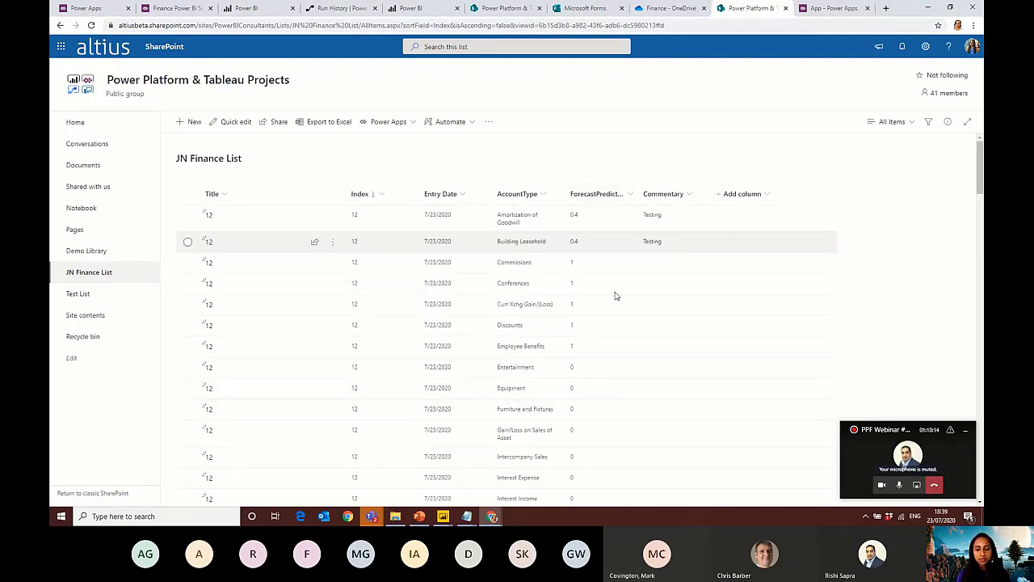
# Switch to the Finance PBI V2 report in Power BI Desktop and check the Power Apps visual's setup message
pyautogui.click(833, 10)
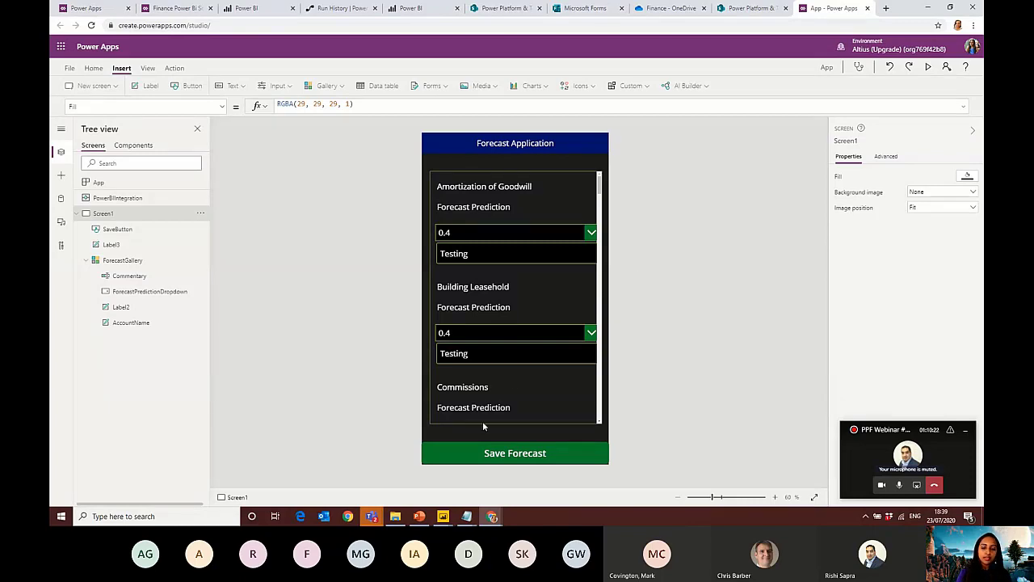
pyautogui.moveTo(443, 516)
pyautogui.click(474, 487)
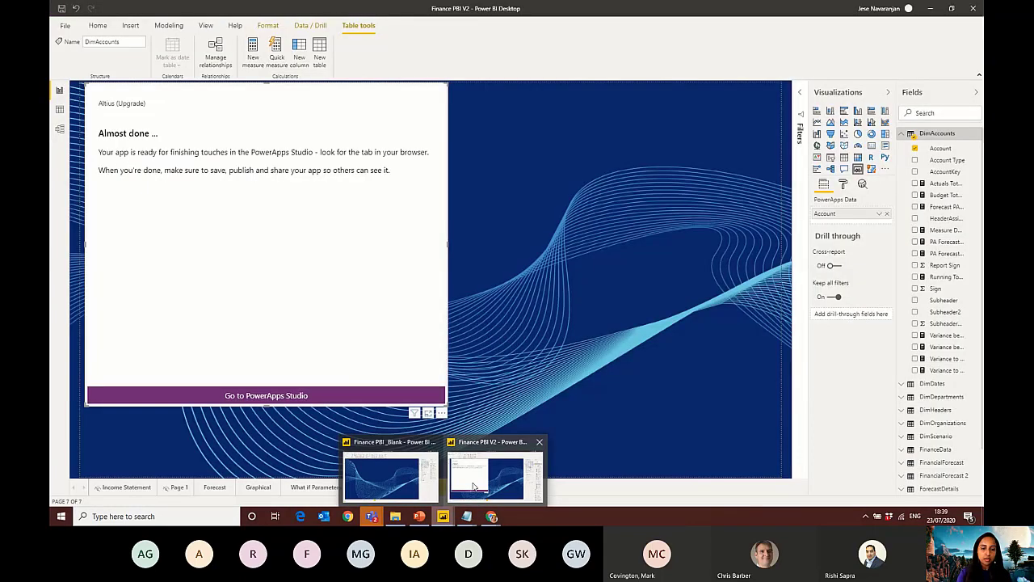
pyautogui.moveTo(374, 266)
pyautogui.mouseDown()
pyautogui.moveTo(416, 291)
pyautogui.moveTo(387, 264)
pyautogui.mouseUp()
# Switch back to Power Apps and rename the app as App2307 in its settings
pyautogui.moveTo(491, 516)
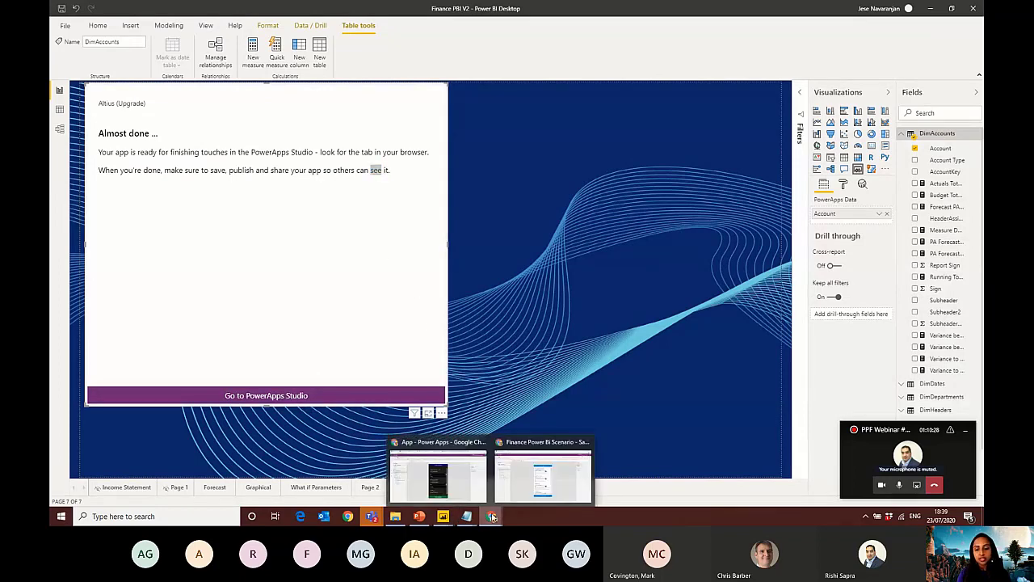
pyautogui.click(441, 475)
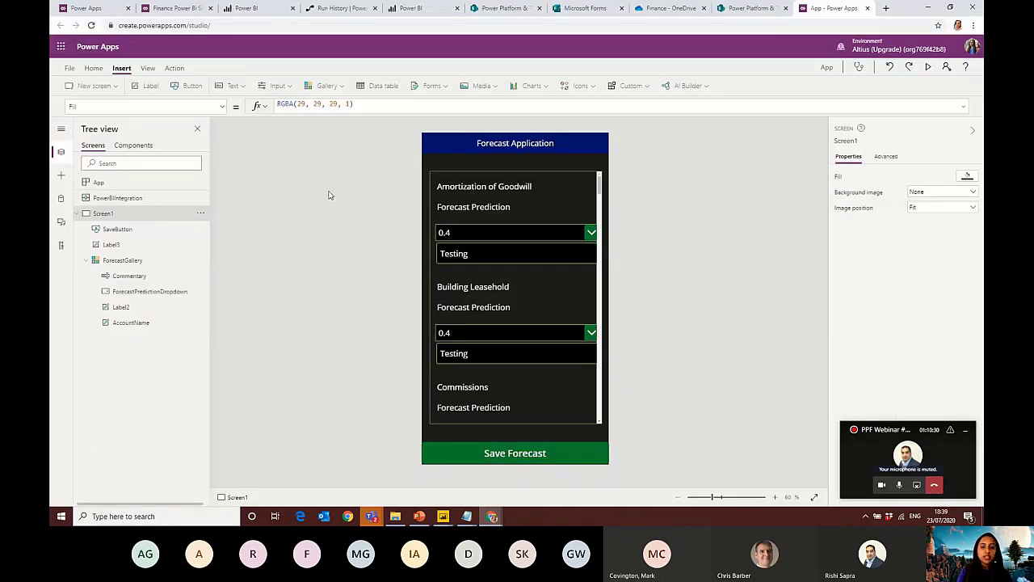
pyautogui.click(69, 68)
pyautogui.click(332, 134)
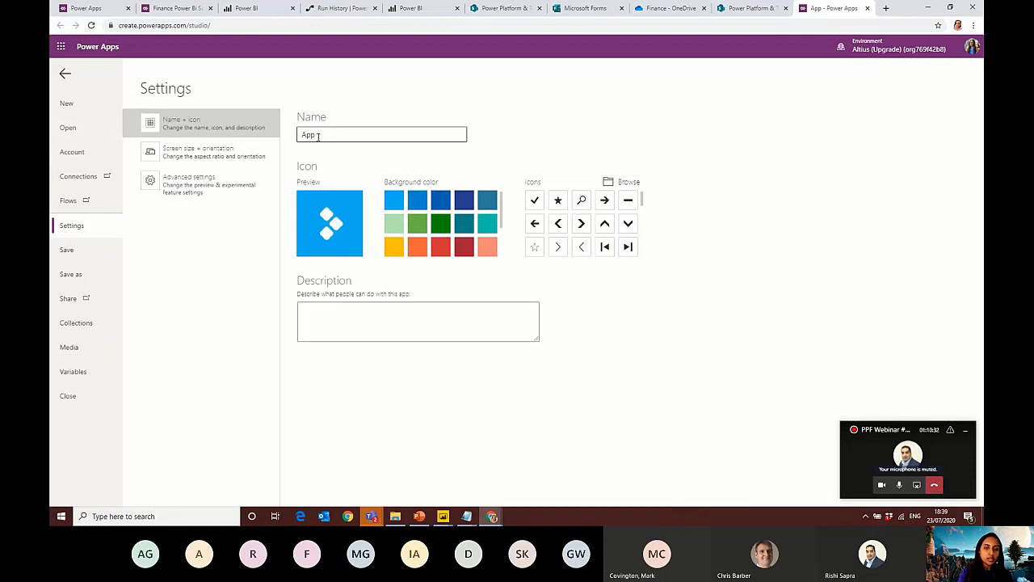
pyautogui.write('2307')
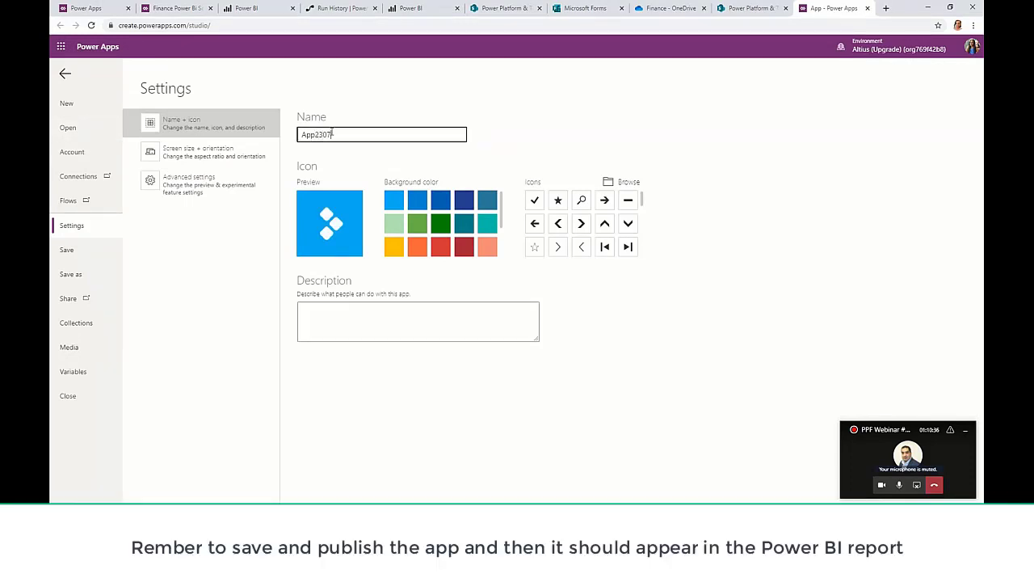
pyautogui.click(965, 430)
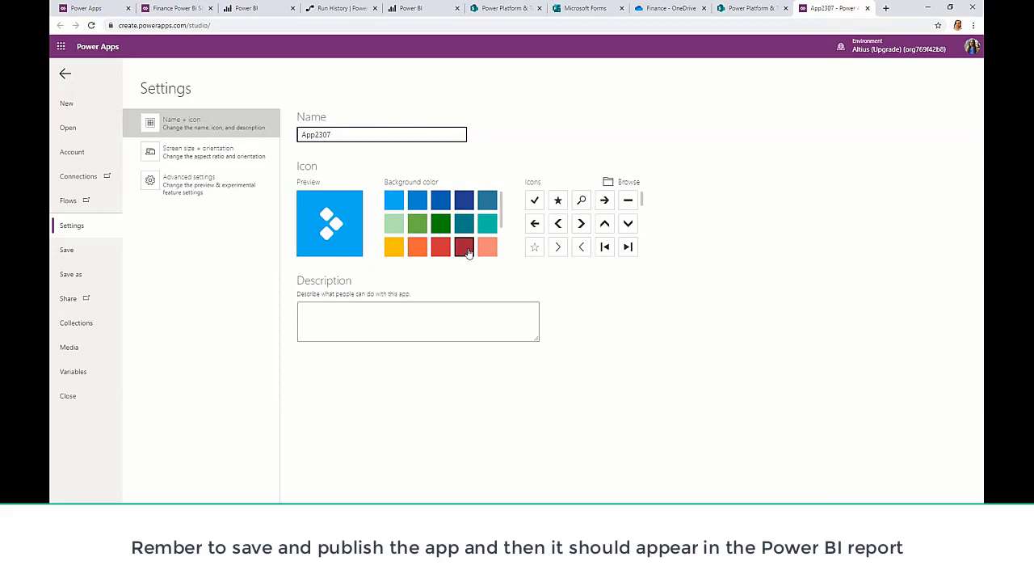
# Dismiss the browser's save dialog and save App2307 to the cloud
pyautogui.click(341, 243)
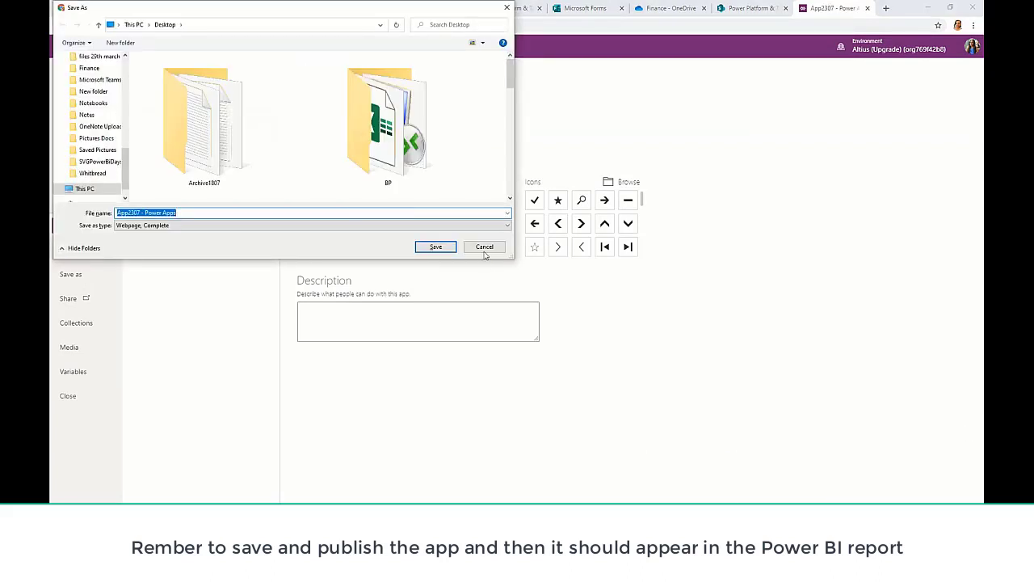
pyautogui.click(483, 246)
pyautogui.click(78, 250)
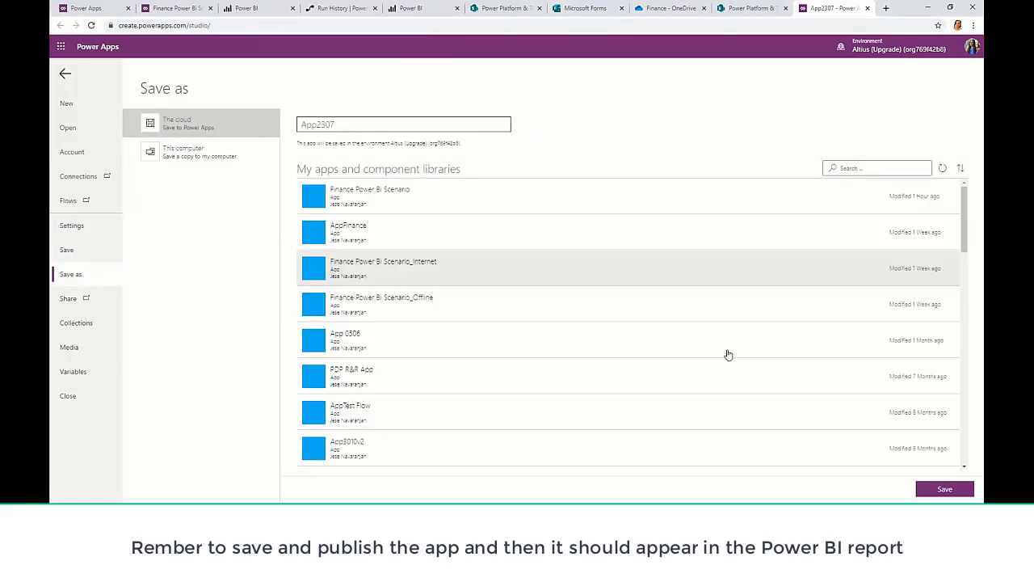
pyautogui.click(936, 495)
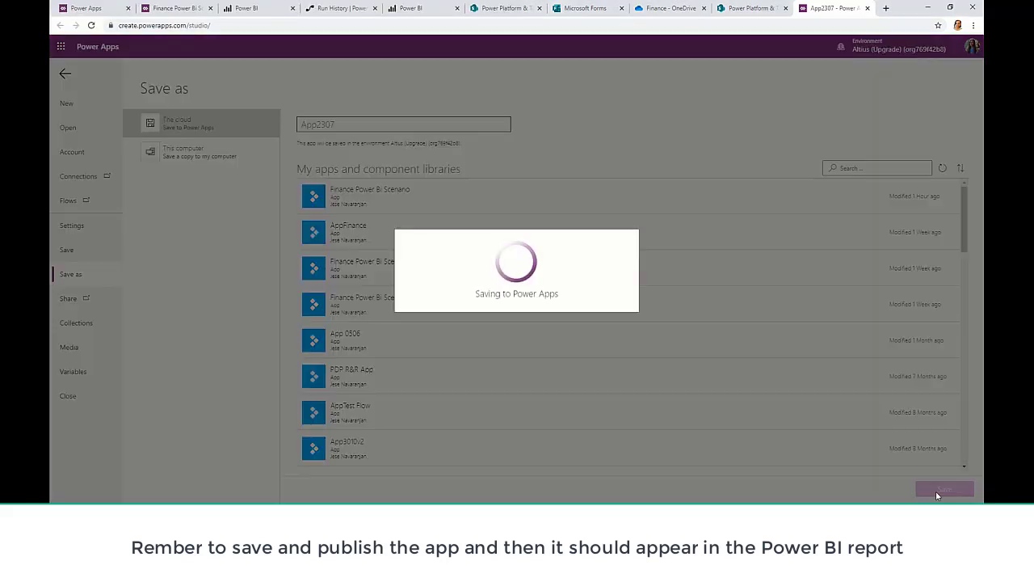
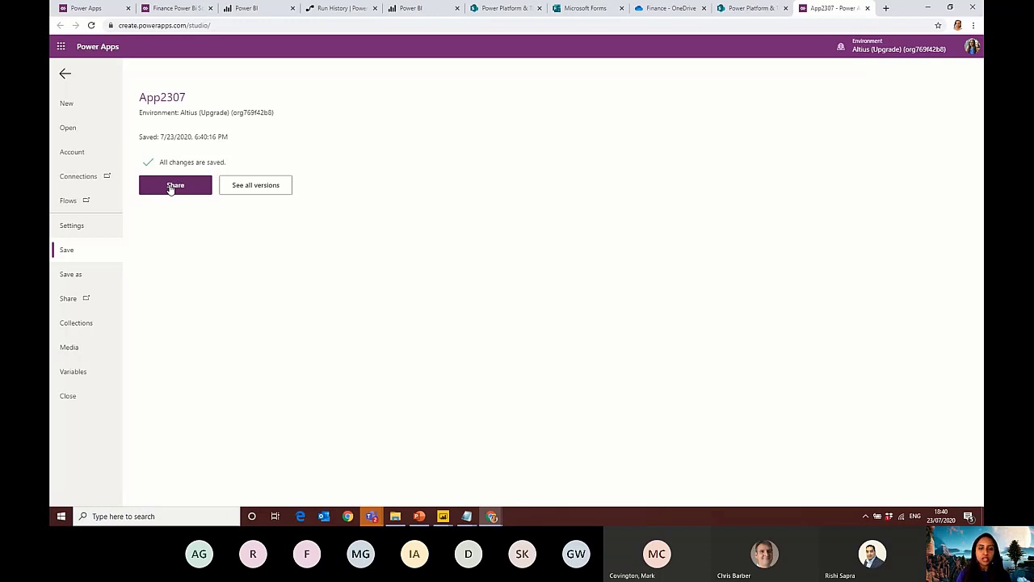
# Switch to Finance PBI V2 in Power BI Desktop, check the Forecast Application embedded on Page 3, and return to Power Apps
pyautogui.click(443, 516)
pyautogui.click(481, 489)
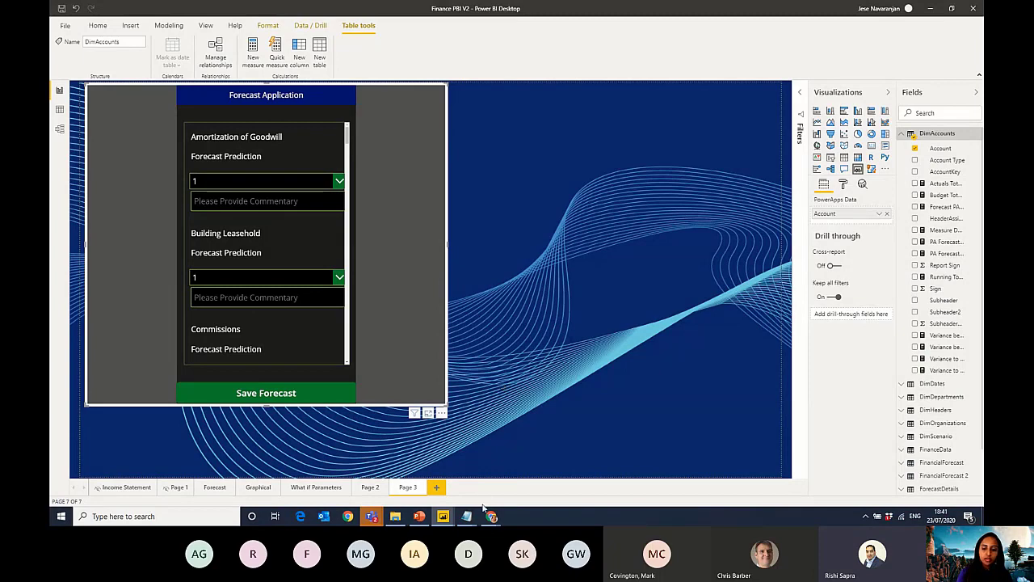
pyautogui.moveTo(491, 517)
pyautogui.click(445, 484)
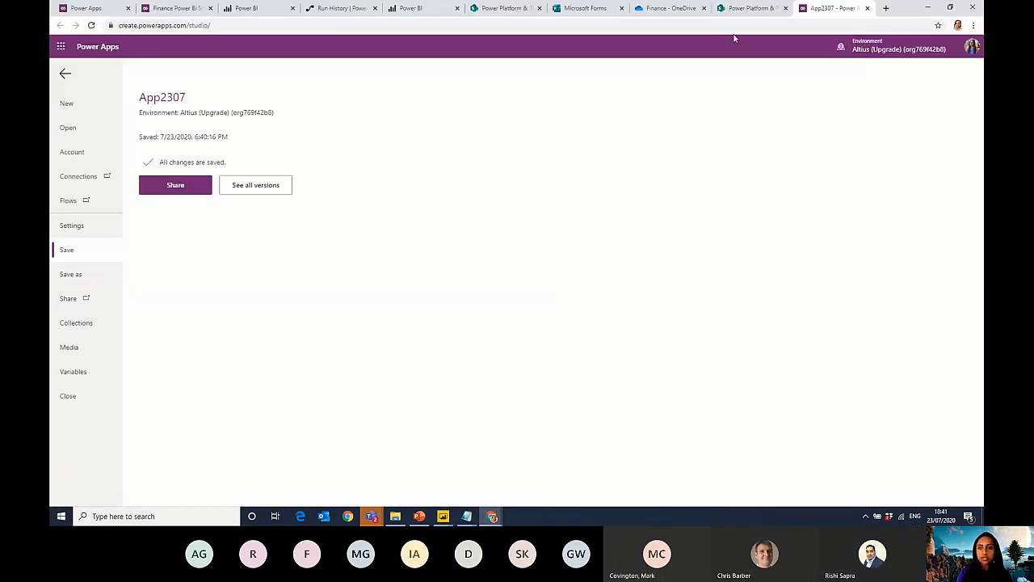
# Return to the app editor and examine AccountsList in the App's OnStart ClearCollect formula
pyautogui.click(64, 74)
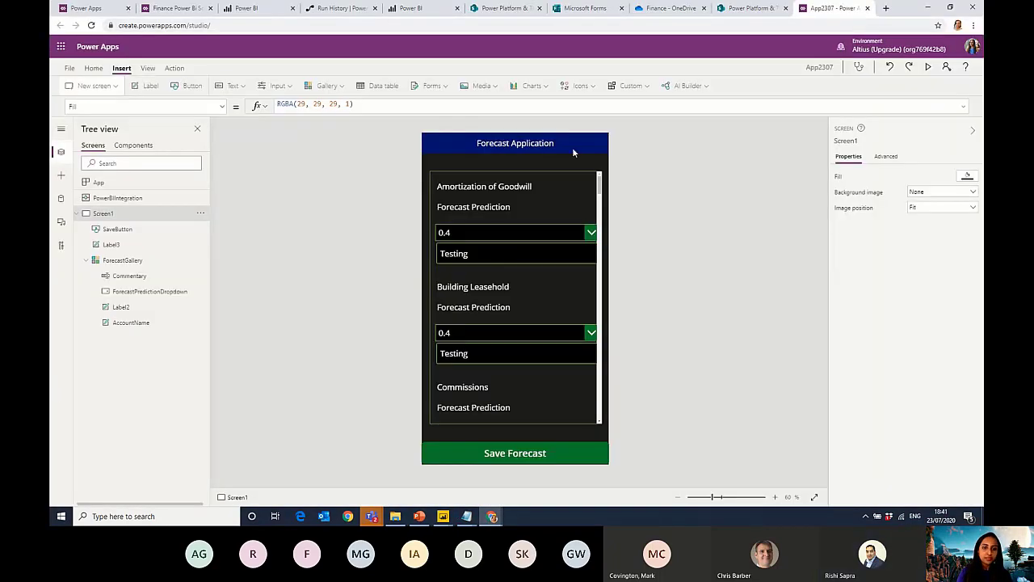
pyautogui.click(154, 183)
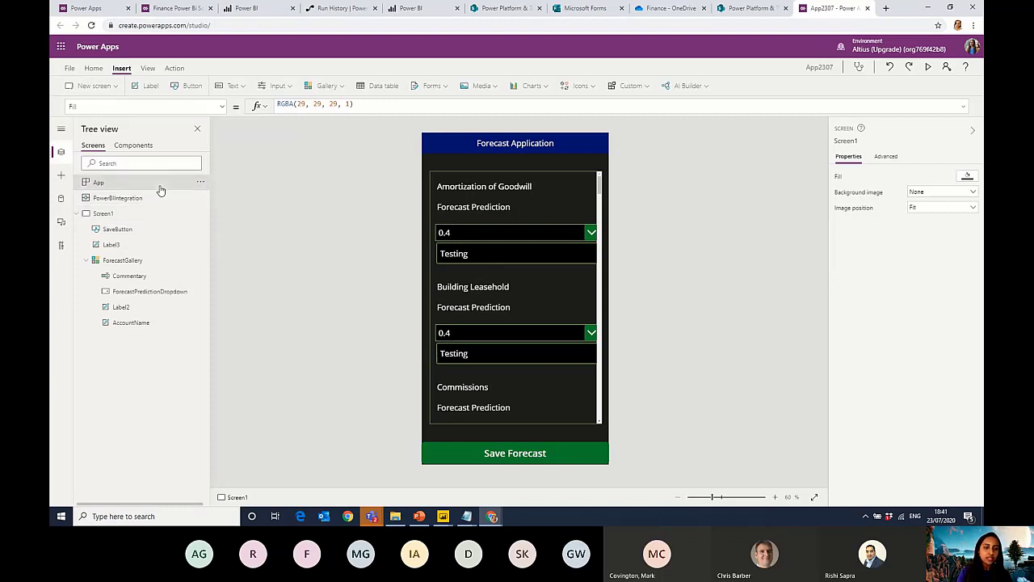
pyautogui.click(324, 108)
pyautogui.doubleClick(336, 113)
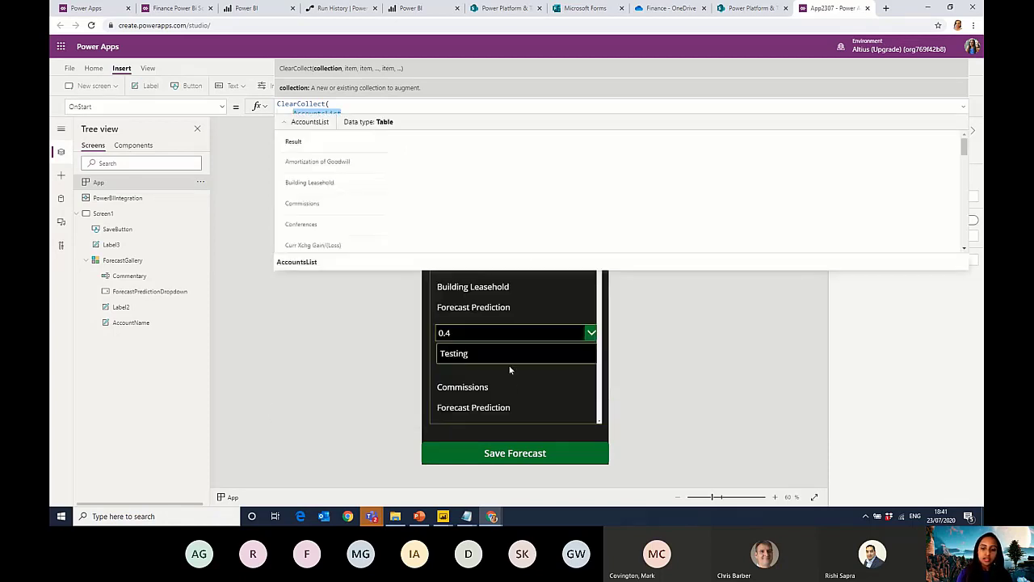
# Examine the 'JN Finance List' target of the Patch block in the Save Forecast button's formula
pyautogui.click(463, 453)
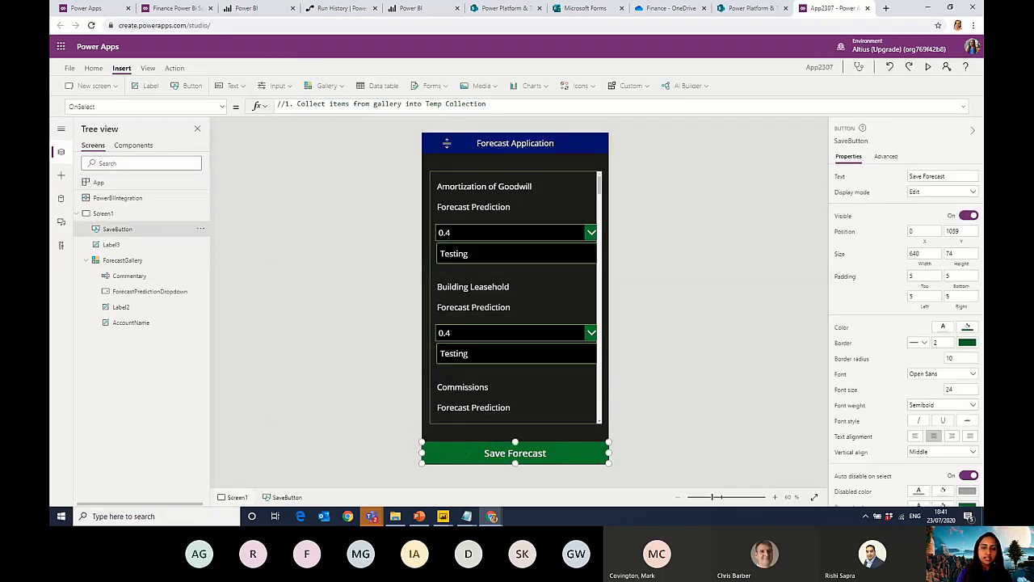
pyautogui.click(456, 110)
pyautogui.scroll(-5, 418, 222)
pyautogui.scroll(-3, 419, 222)
pyautogui.doubleClick(370, 199)
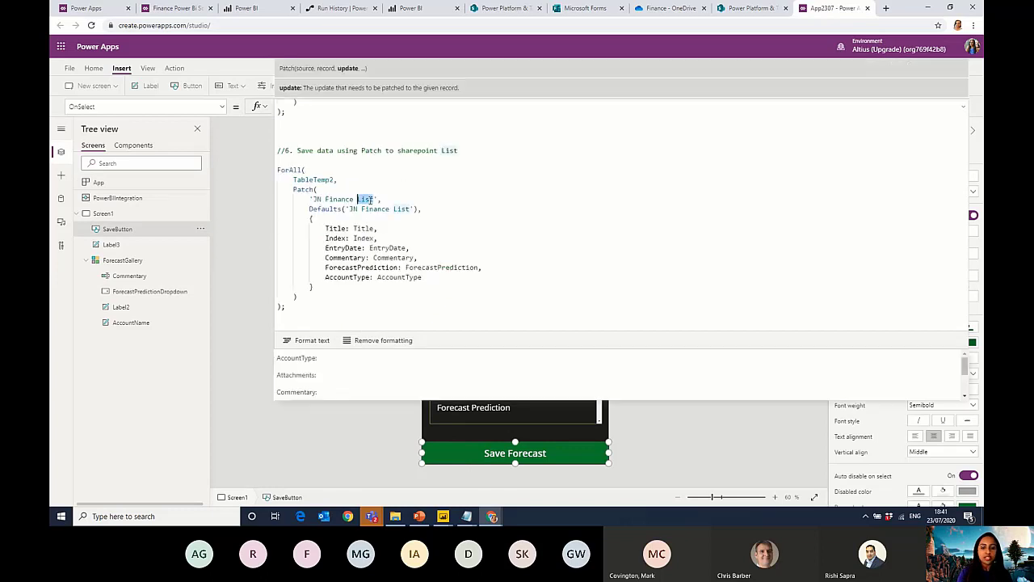
pyautogui.click(370, 199)
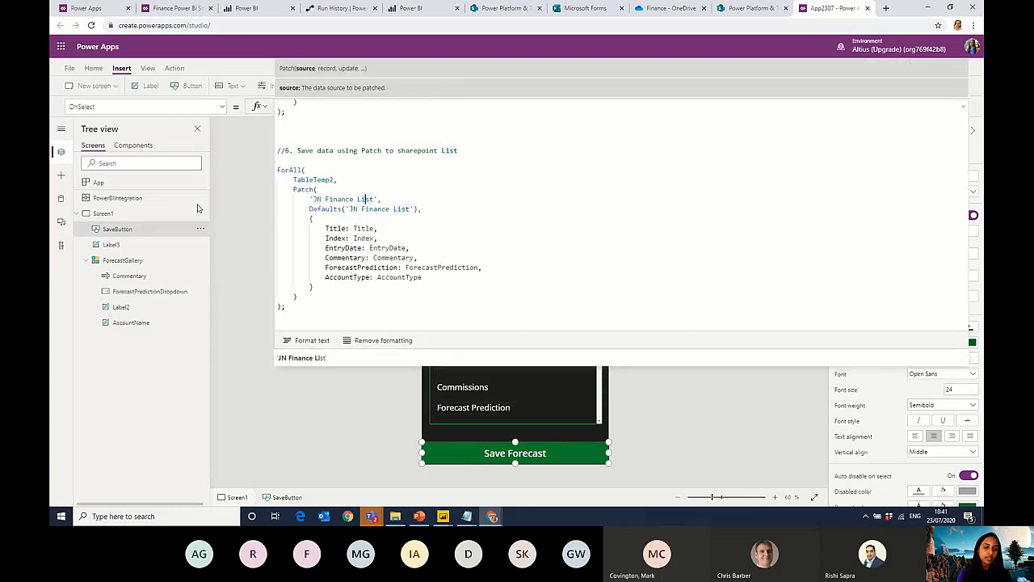
# Preview the tempcollist collection in the App's OnStart formula and inspect its EntryDate, ForecastPrediction, ID and Index columns
pyautogui.click(150, 186)
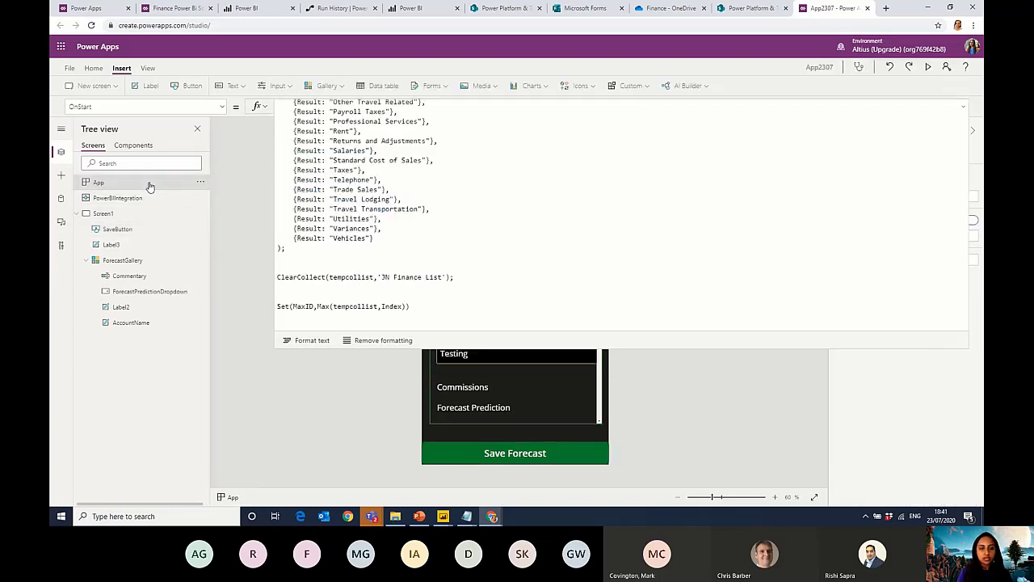
pyautogui.doubleClick(352, 278)
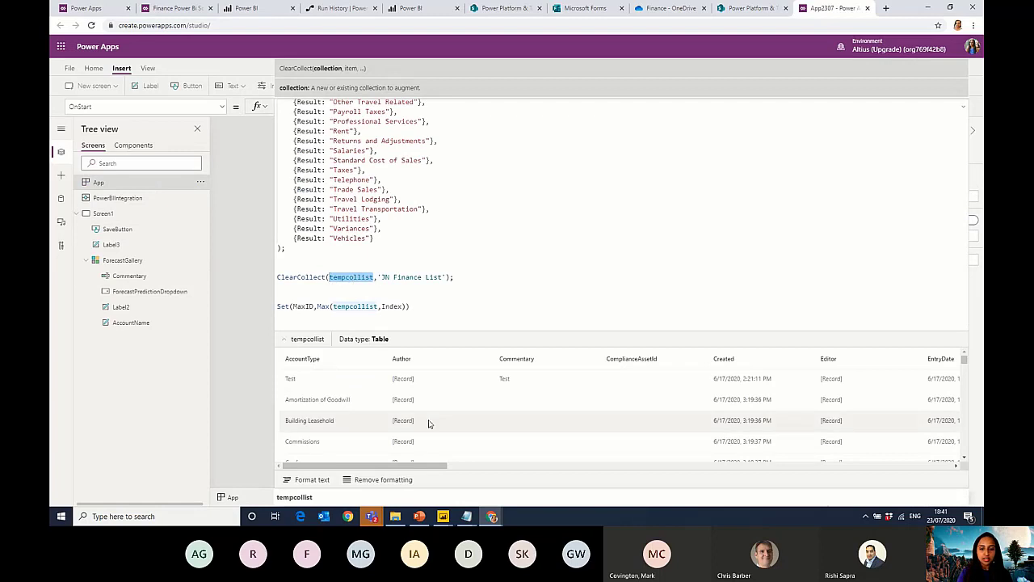
pyautogui.scroll(-2, 428, 422)
pyautogui.scroll(2, 429, 423)
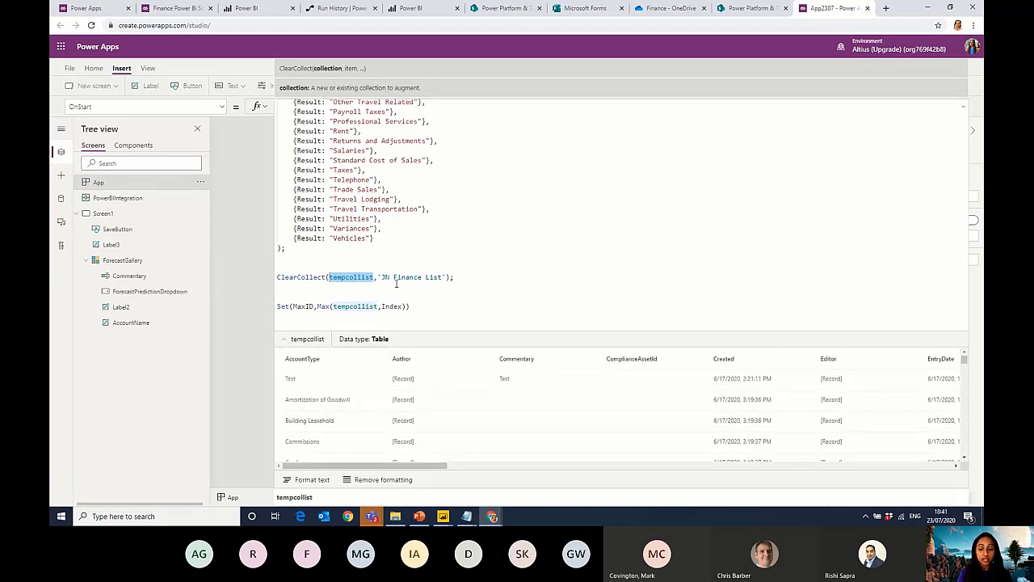
pyautogui.hscroll(4, 499, 404)
pyautogui.hscroll(4, 500, 407)
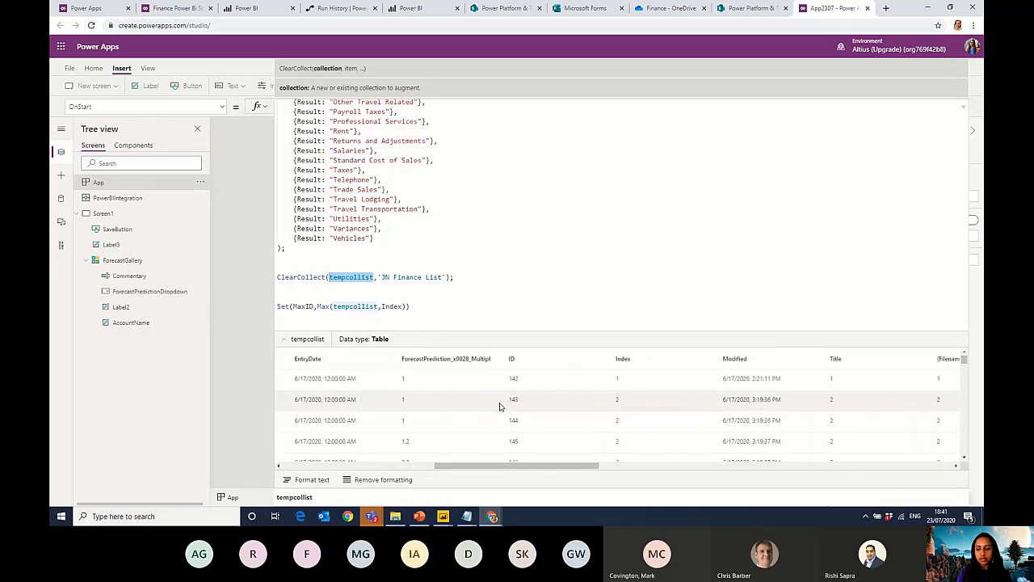
# Look through the remaining tempcollist rows in the preview and collapse the App's OnStart formula
pyautogui.scroll(-10, 500, 406)
pyautogui.scroll(-20, 499, 406)
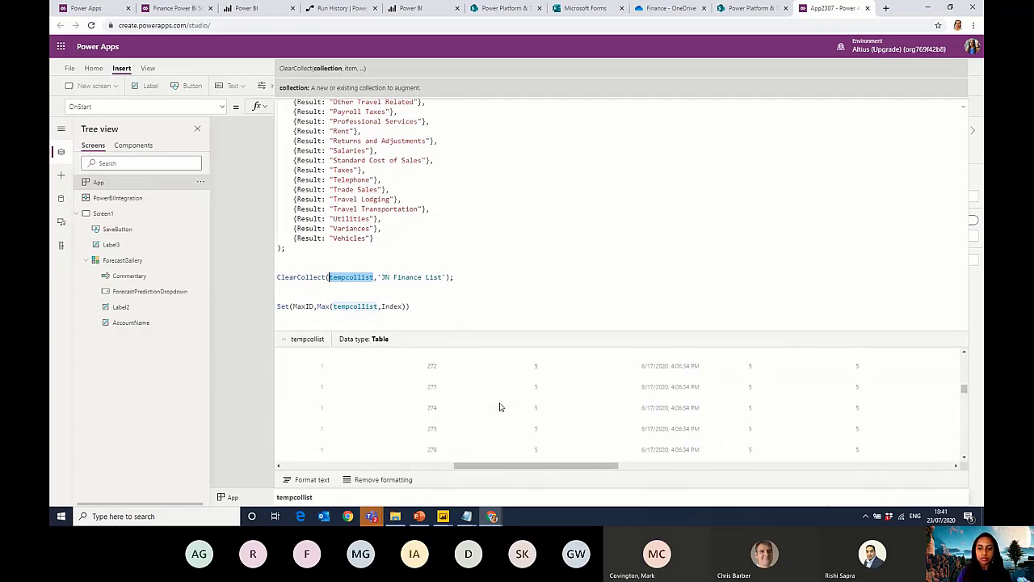
pyautogui.click(965, 107)
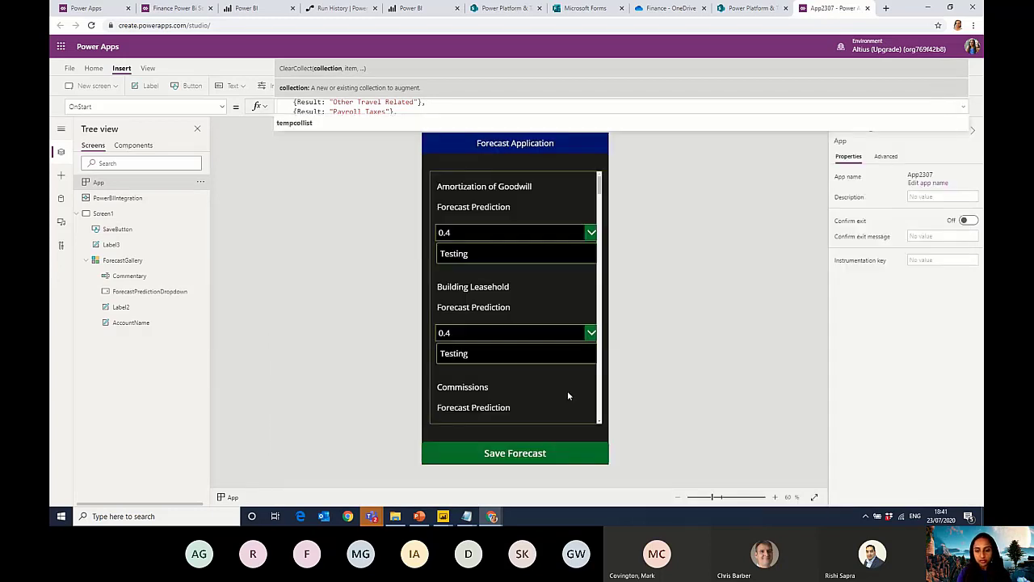
# Append Refresh('JN Finance List'); after the Patch block in the Save Forecast button's OnSelect formula
pyautogui.click(527, 452)
pyautogui.moveTo(554, 113); pyautogui.dragTo(554, 359)
pyautogui.scroll(-10, 412, 334)
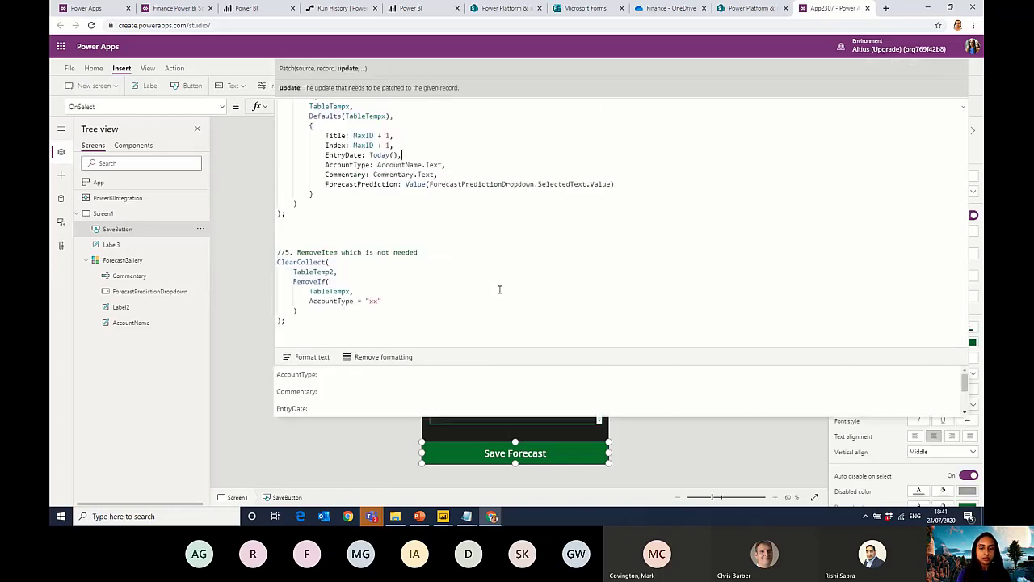
pyautogui.click(412, 334)
pyautogui.press('Return')
pyautogui.press('Return')
pyautogui.write('refresh')
pyautogui.press('Tab')
pyautogui.write('JN')
pyautogui.click(360, 374)
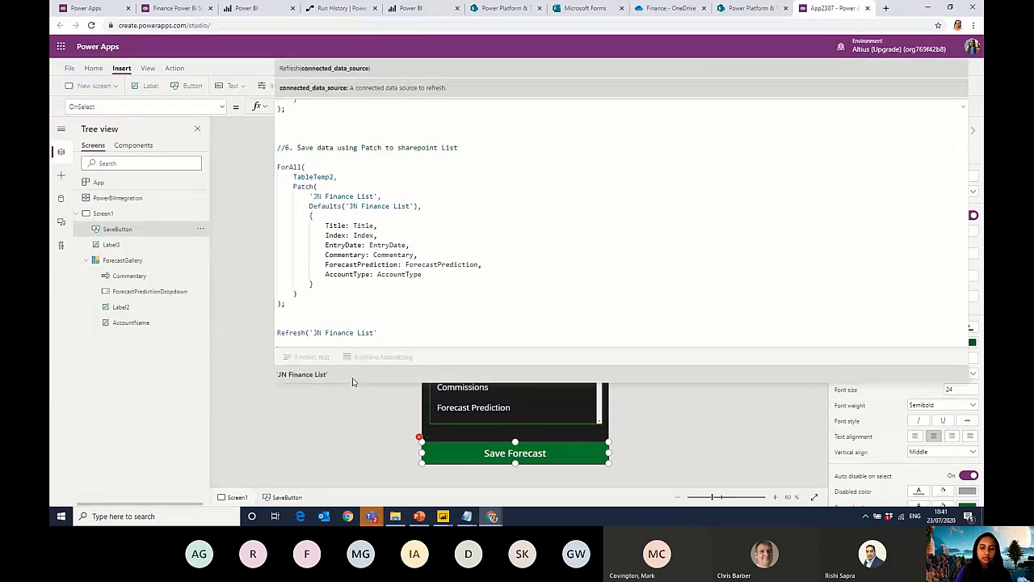
pyautogui.write(');')
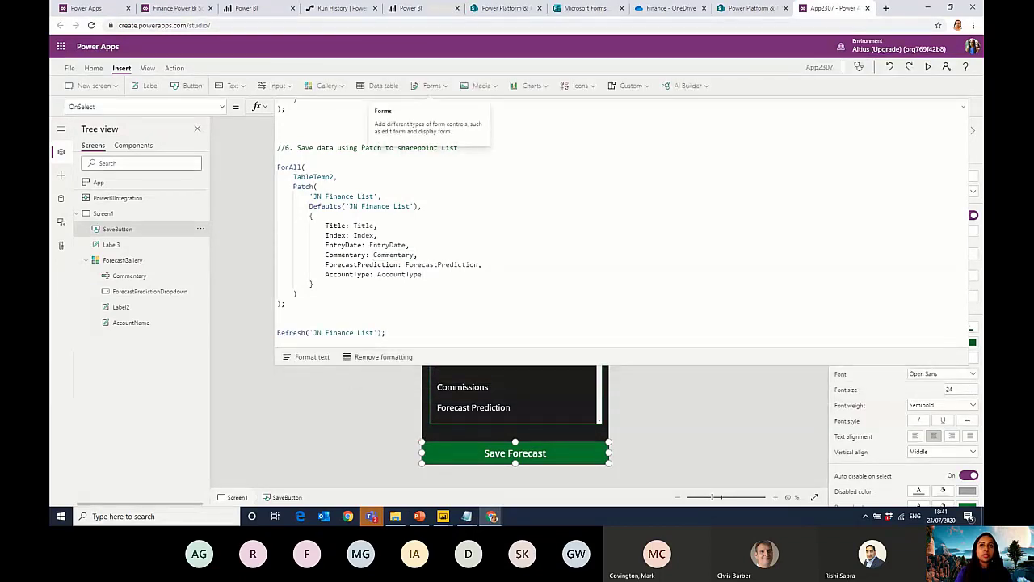
# Add ClearCollect(tempcollist,'JN Finance List') after the Refresh call, then collapse the formula bar and Screen1's control tree
pyautogui.hotkey('alt', 'Tab')
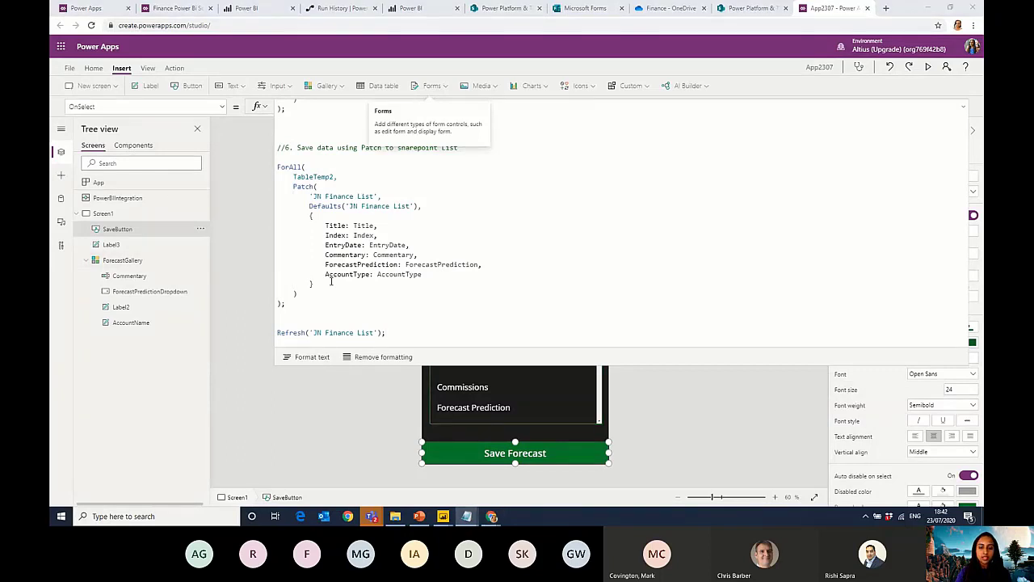
pyautogui.hotkey('alt', 'Tab')
pyautogui.write("ClearCollect(tempcollist,'JN Finance List')")
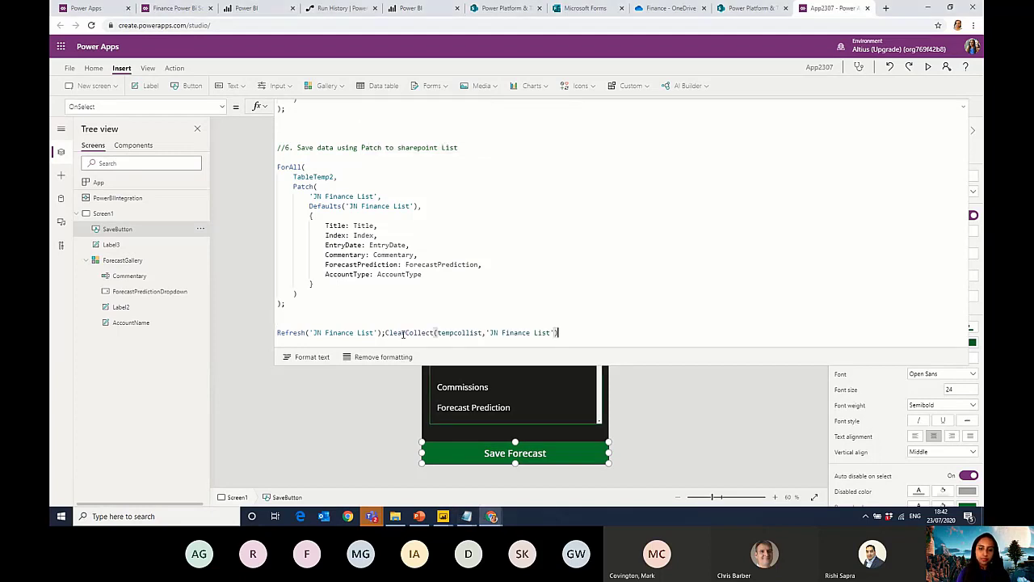
pyautogui.click(611, 403)
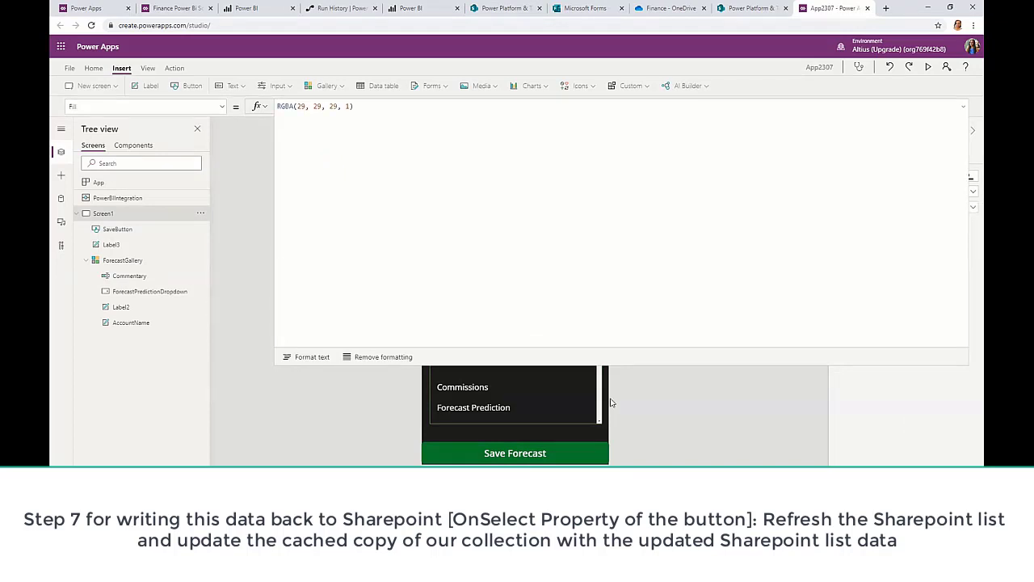
pyautogui.moveTo(604, 365); pyautogui.dragTo(655, 98)
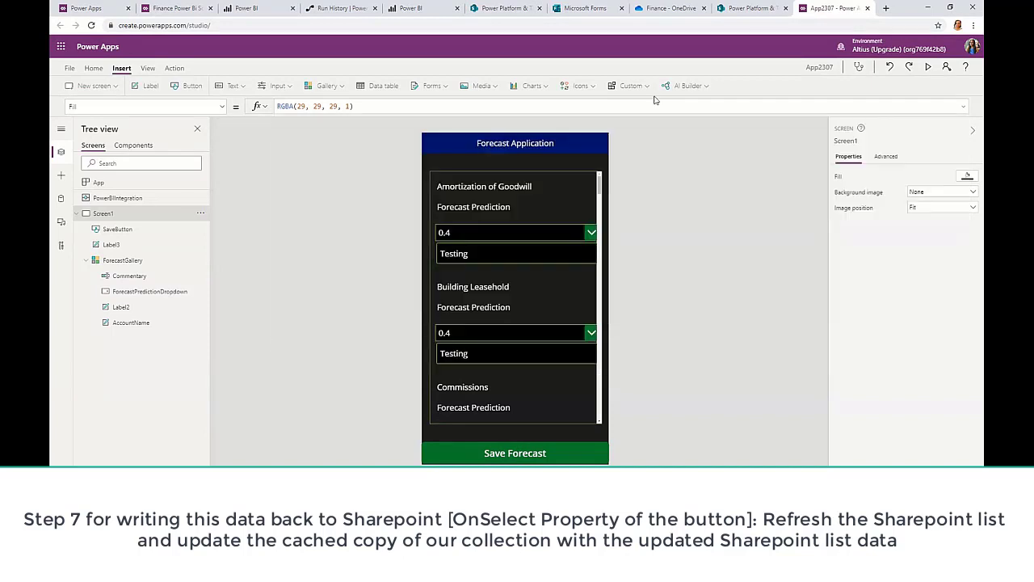
pyautogui.click(76, 213)
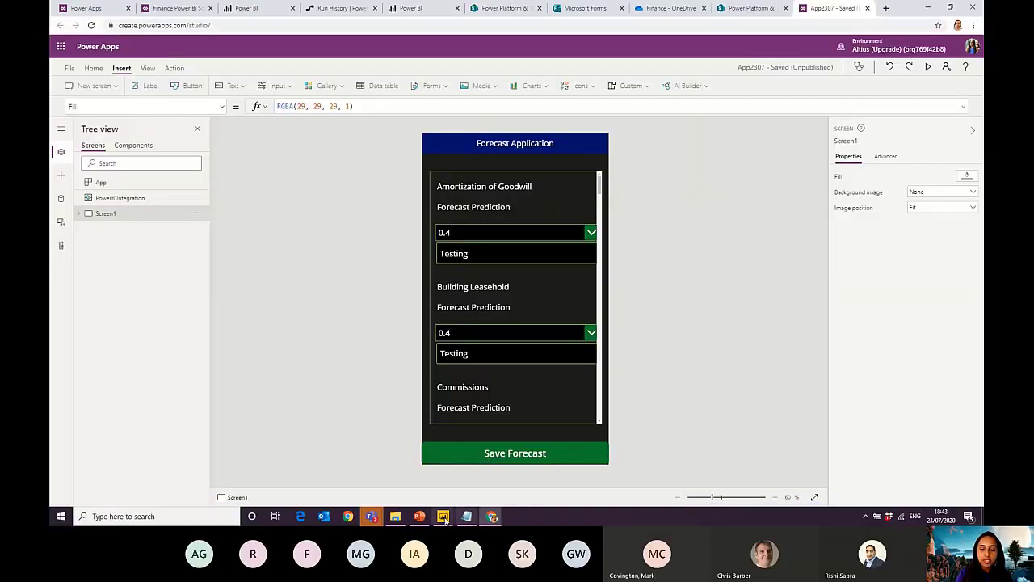
# Switch to Finance PBI V2 in Power BI Desktop and review the income statements on the Graphical and Forecast pages
pyautogui.moveTo(443, 515)
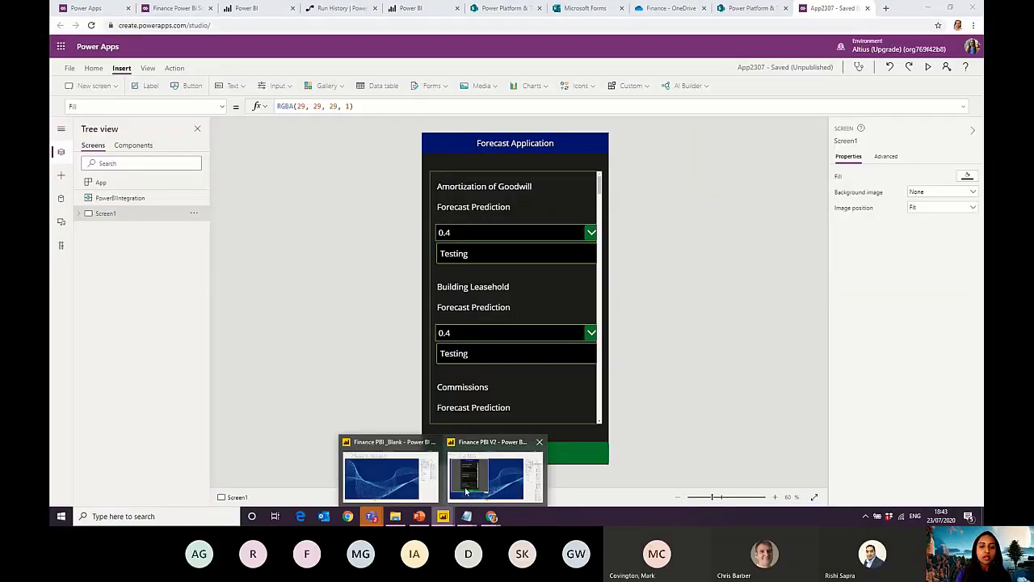
pyautogui.click(465, 491)
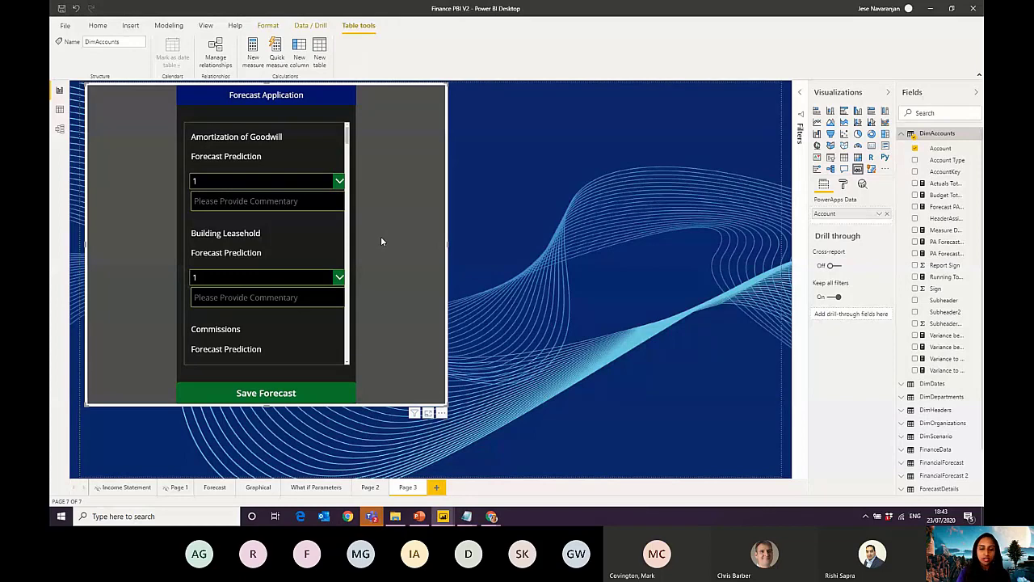
pyautogui.click(258, 488)
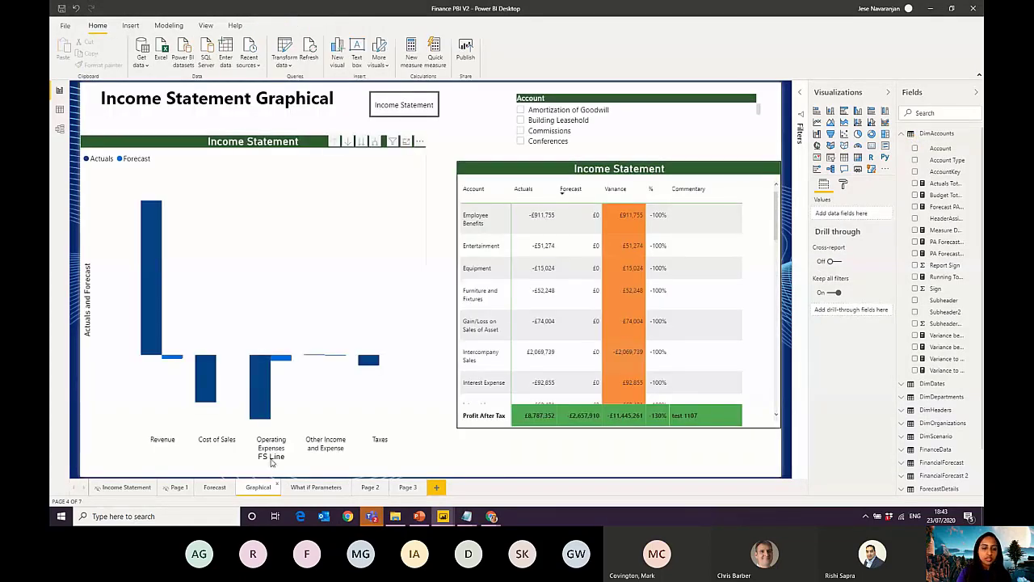
pyautogui.click(208, 489)
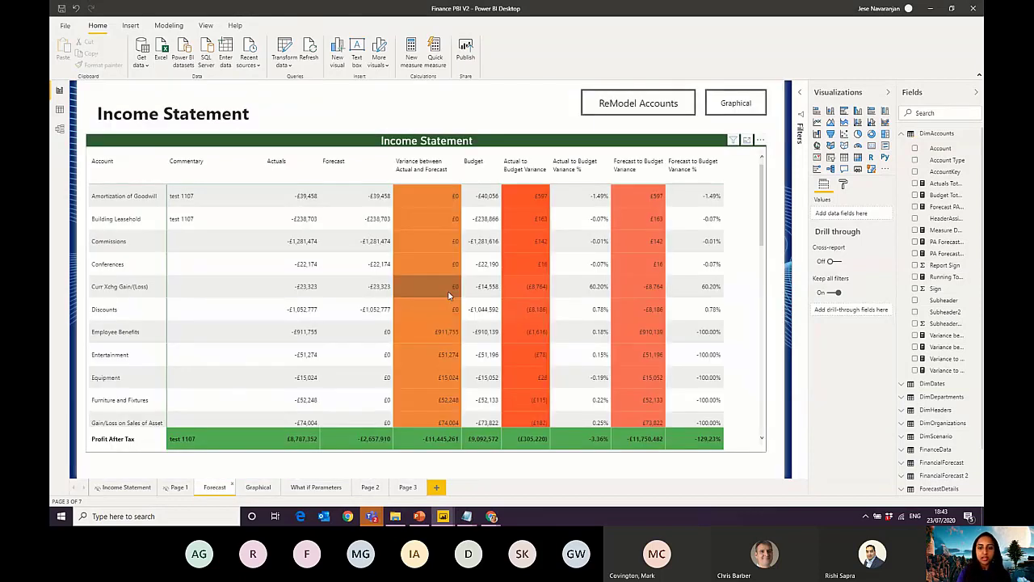
# Show and close the embedded app on the Forecast page, then inspect the action settings of the ReModel Accounts button
pyautogui.keyDown('ctrl'); pyautogui.click(647, 99); pyautogui.keyUp('ctrl')
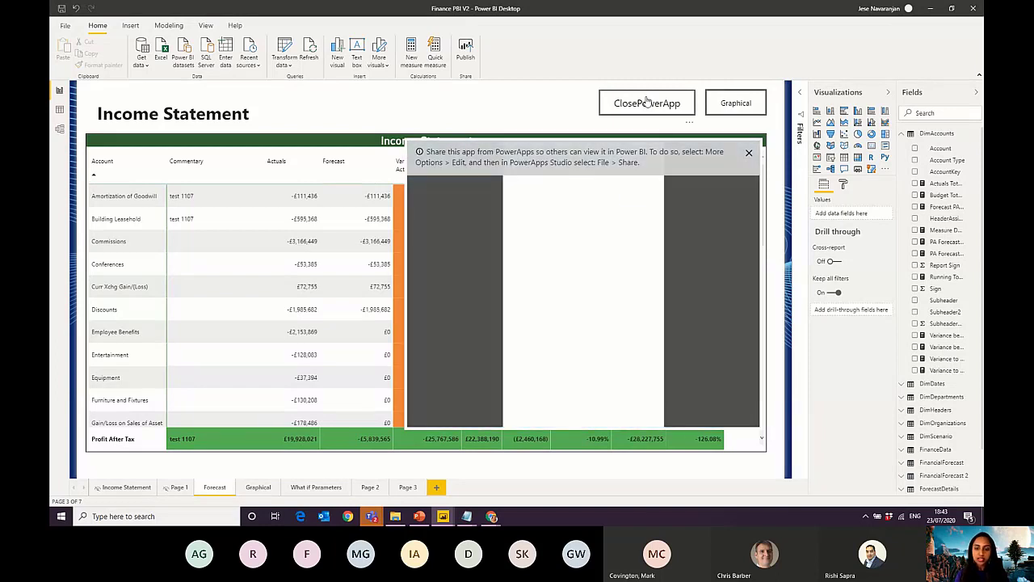
pyautogui.keyDown('ctrl'); pyautogui.click(647, 100); pyautogui.keyUp('ctrl')
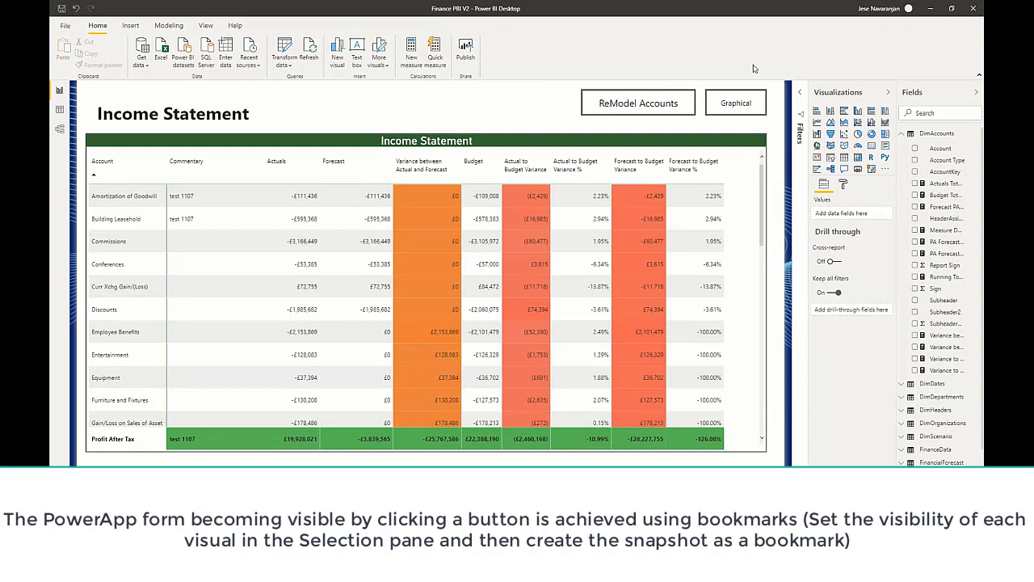
pyautogui.click(627, 114)
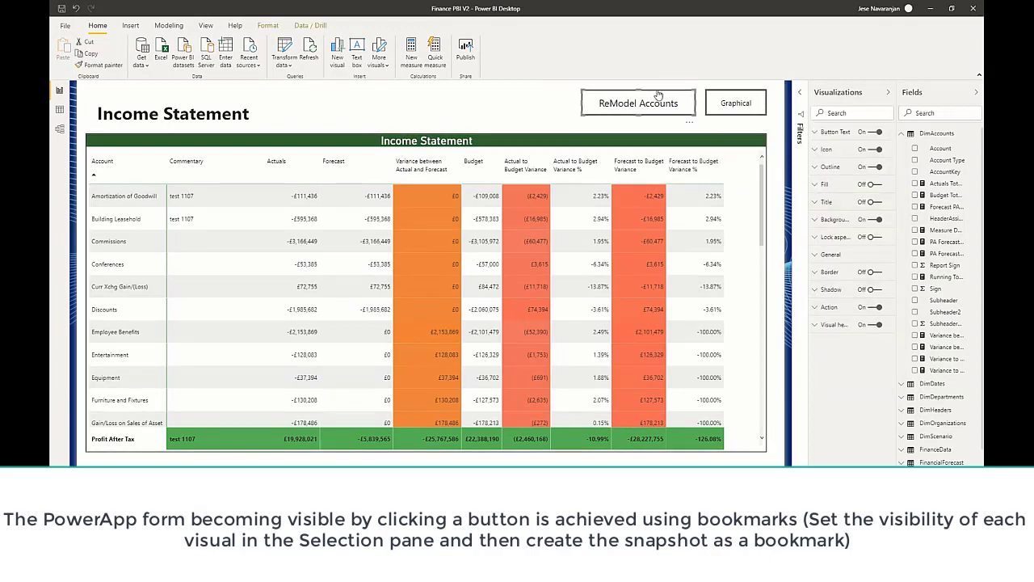
pyautogui.click(832, 308)
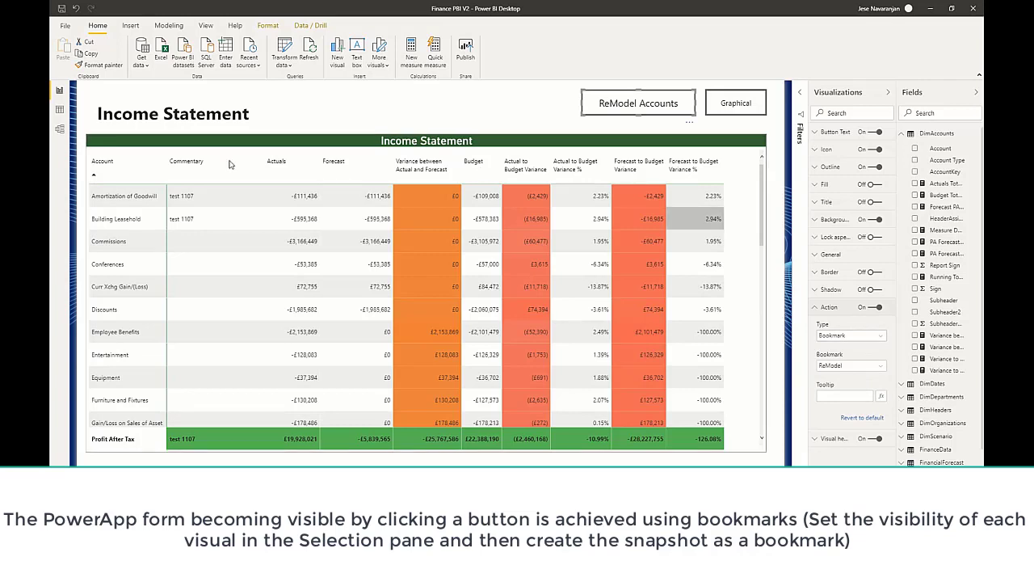
# Display the report's bookmarks and view the page in the CloseRemodel and ReModel bookmarks
pyautogui.click(205, 25)
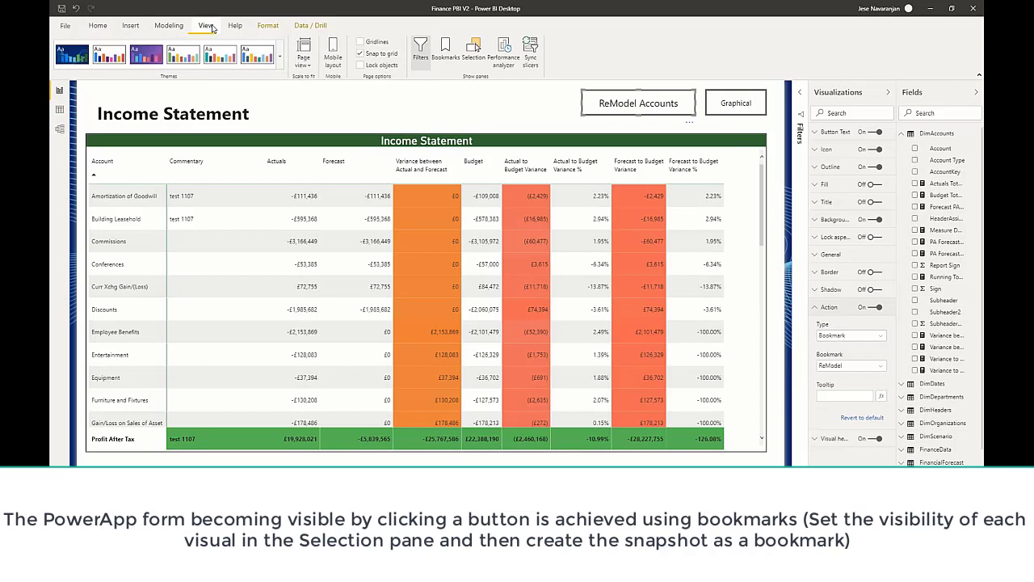
pyautogui.click(447, 58)
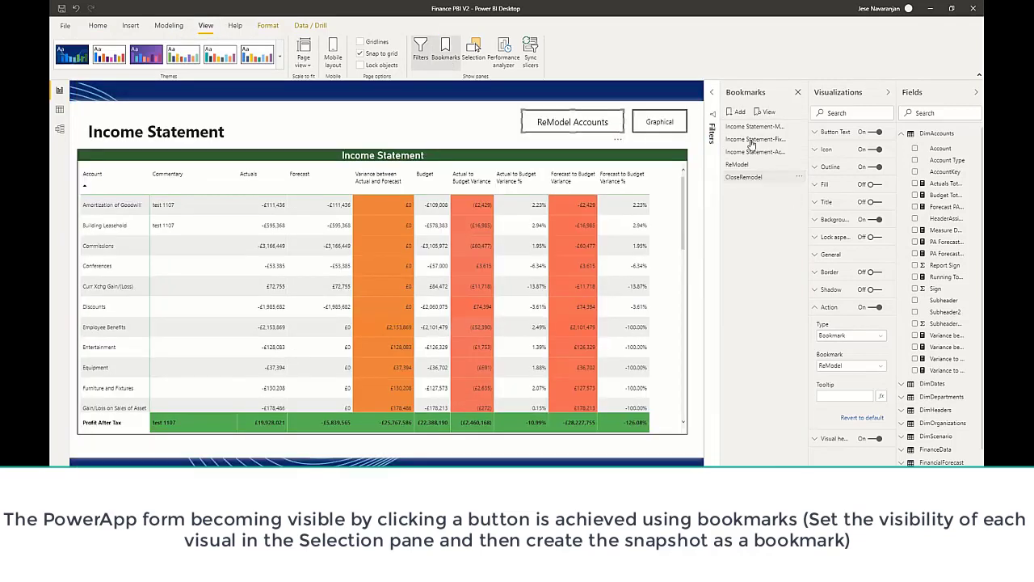
pyautogui.click(772, 180)
pyautogui.click(742, 164)
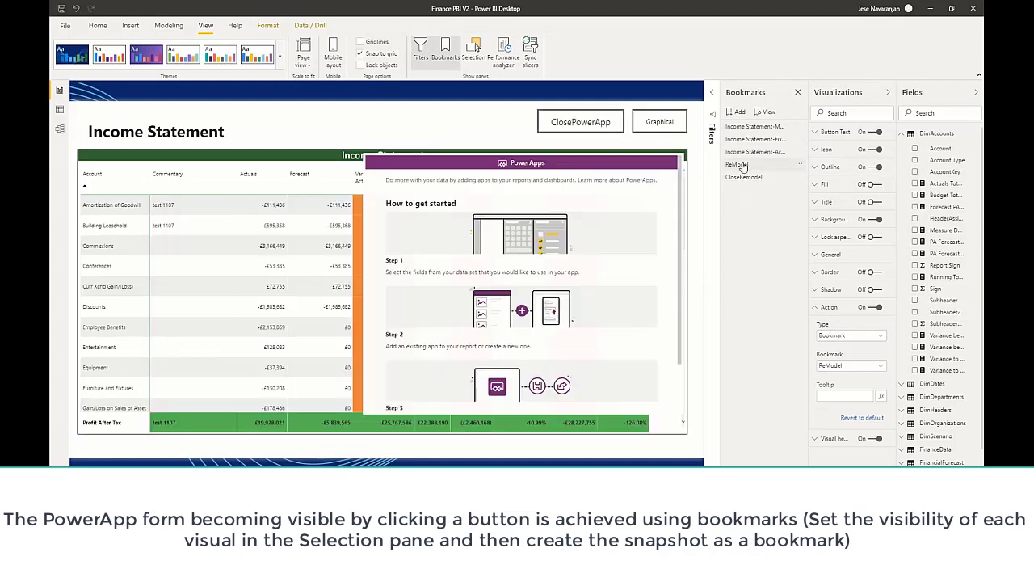
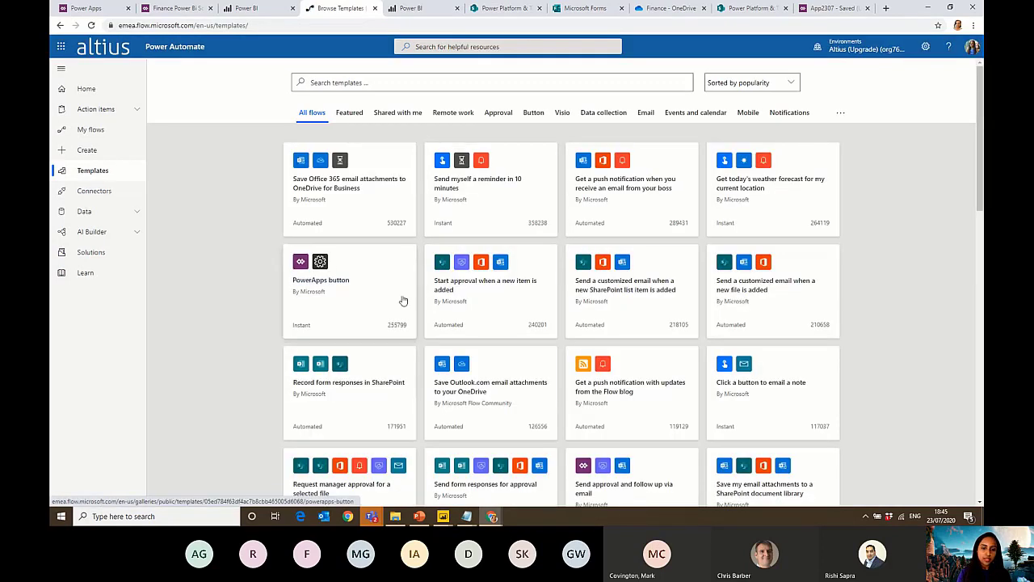
# In Power Automate, start a new flow from the PowerApps button template
pyautogui.click(91, 131)
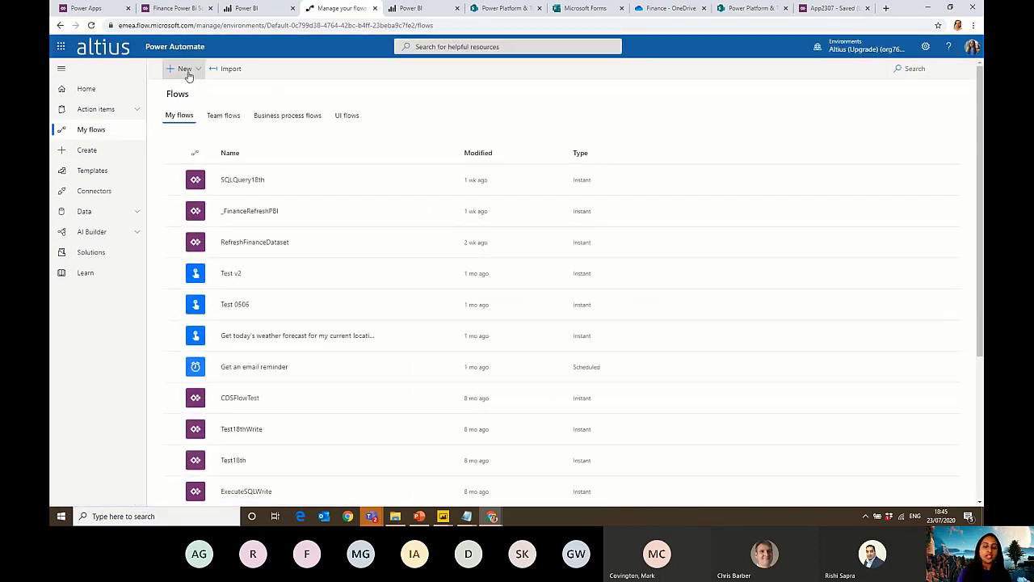
pyautogui.click(186, 71)
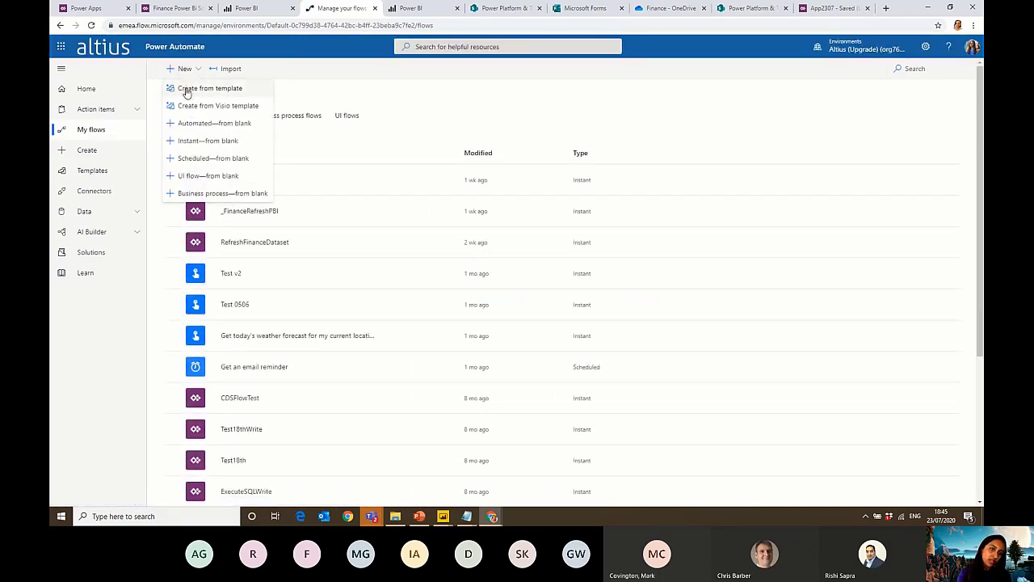
pyautogui.click(186, 90)
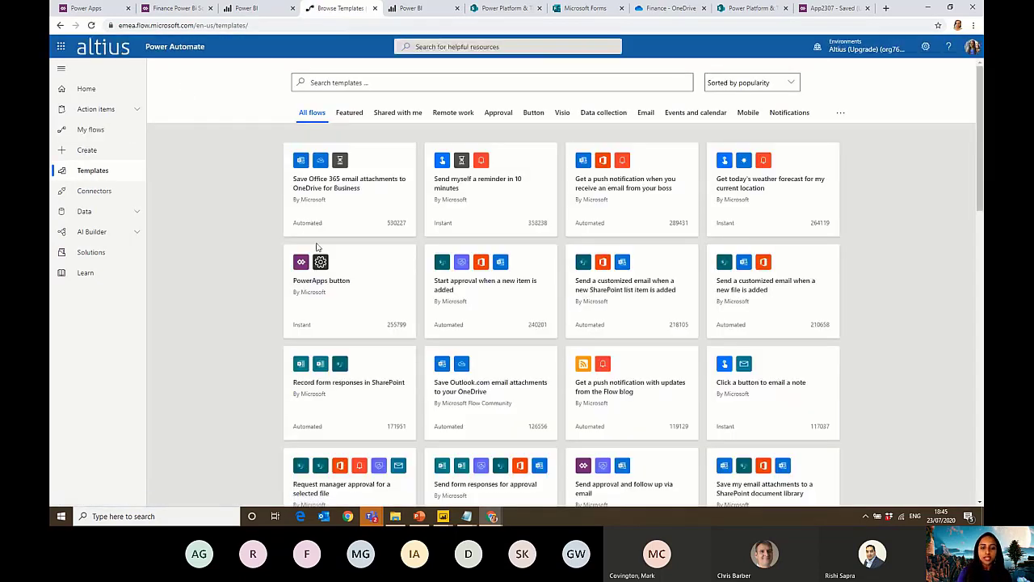
pyautogui.click(354, 283)
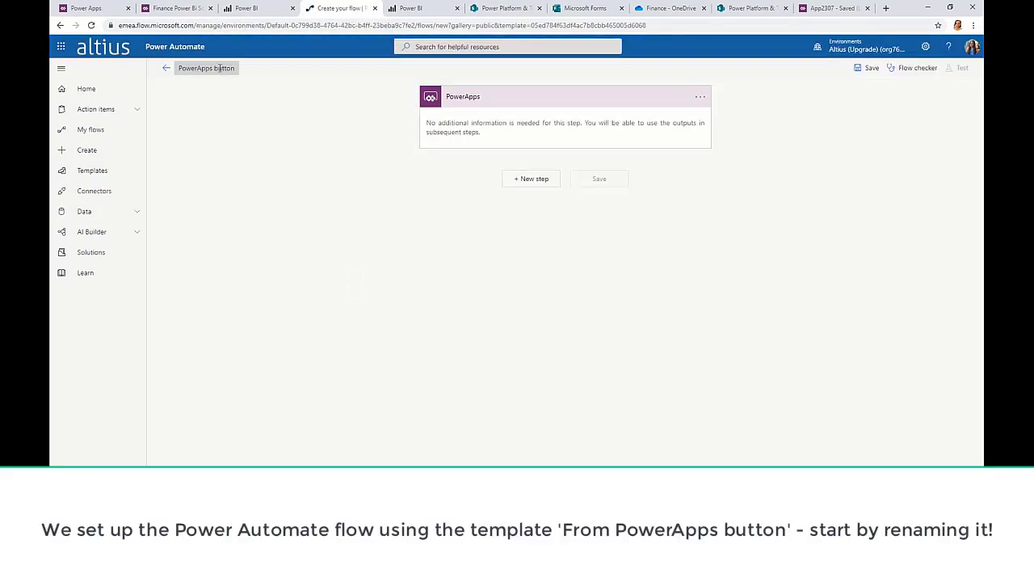
# Rename the flow _FinancialRefresh2307 and try to save it
pyautogui.click(220, 68)
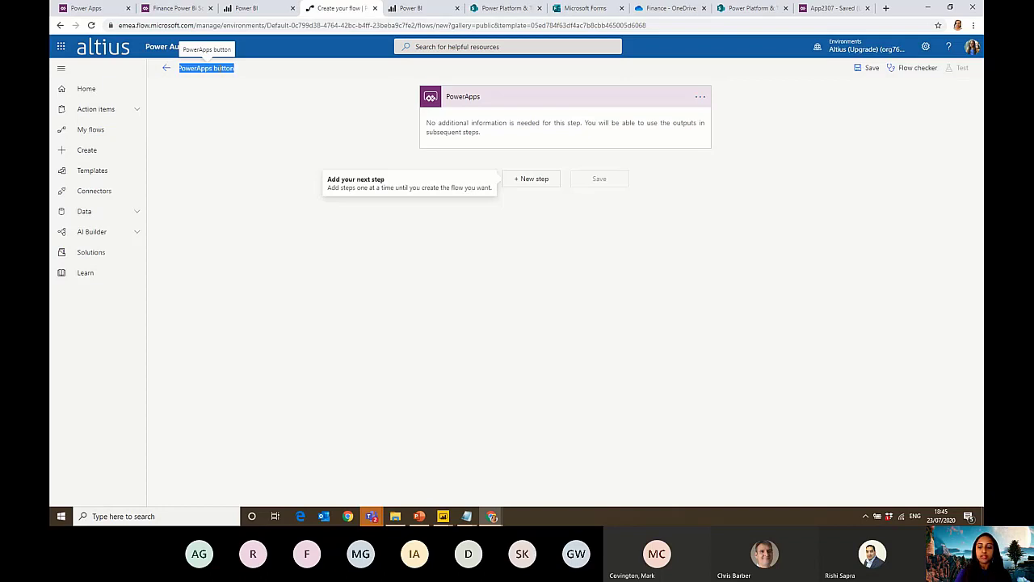
pyautogui.press('BackSpace')
pyautogui.write('_Financial')
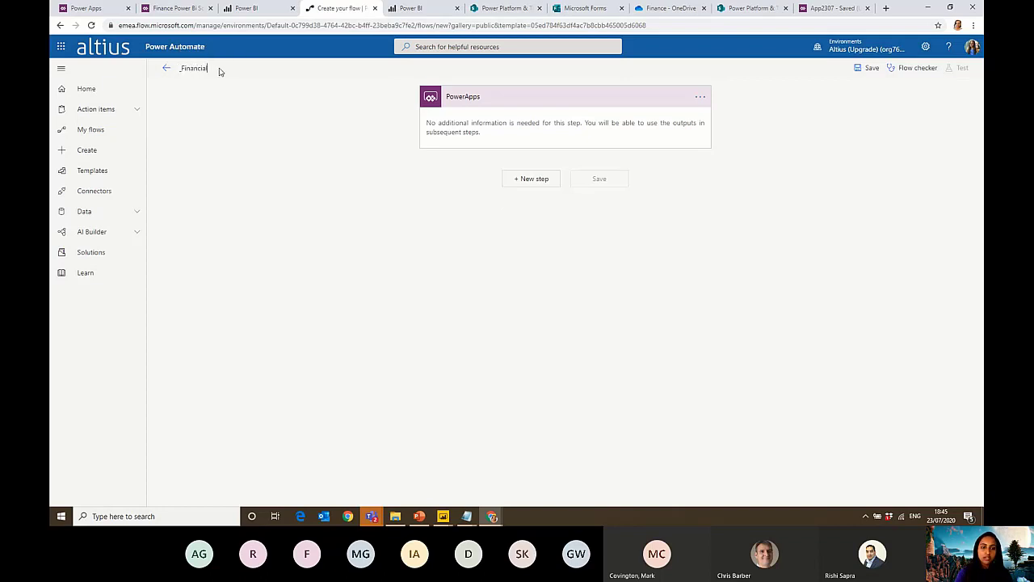
pyautogui.write('Refresh23')
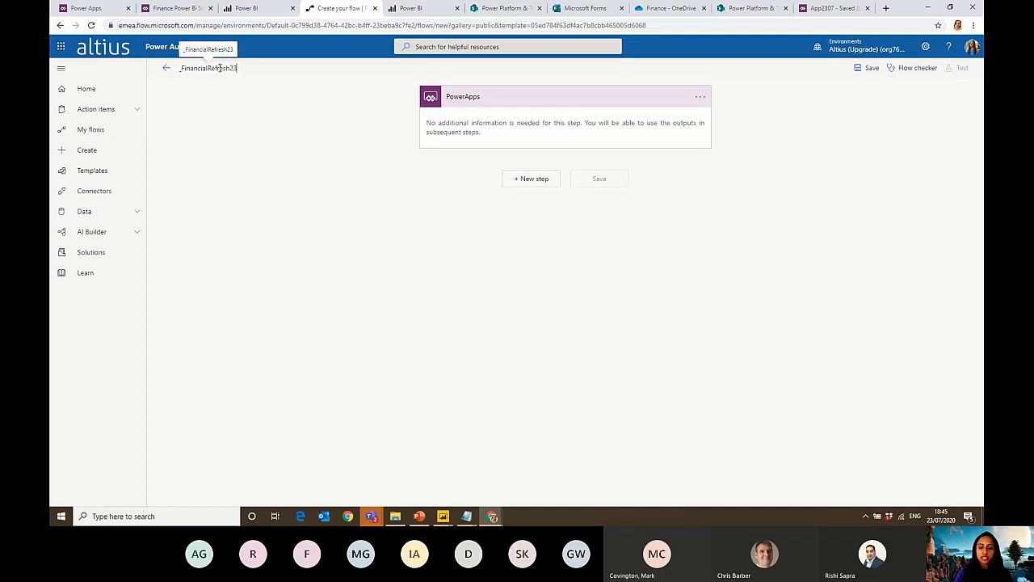
pyautogui.write('07')
pyautogui.click(418, 299)
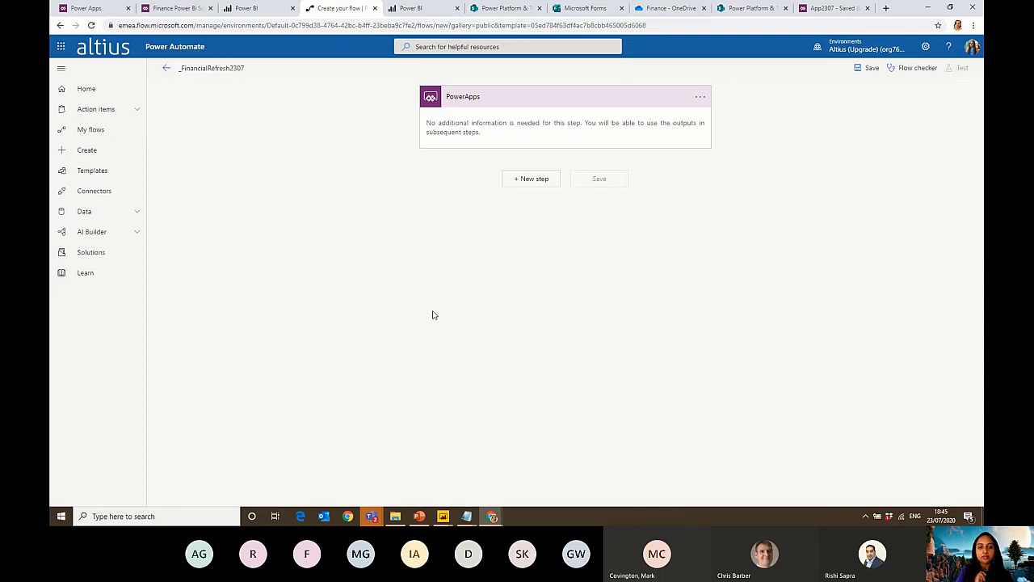
pyautogui.click(860, 71)
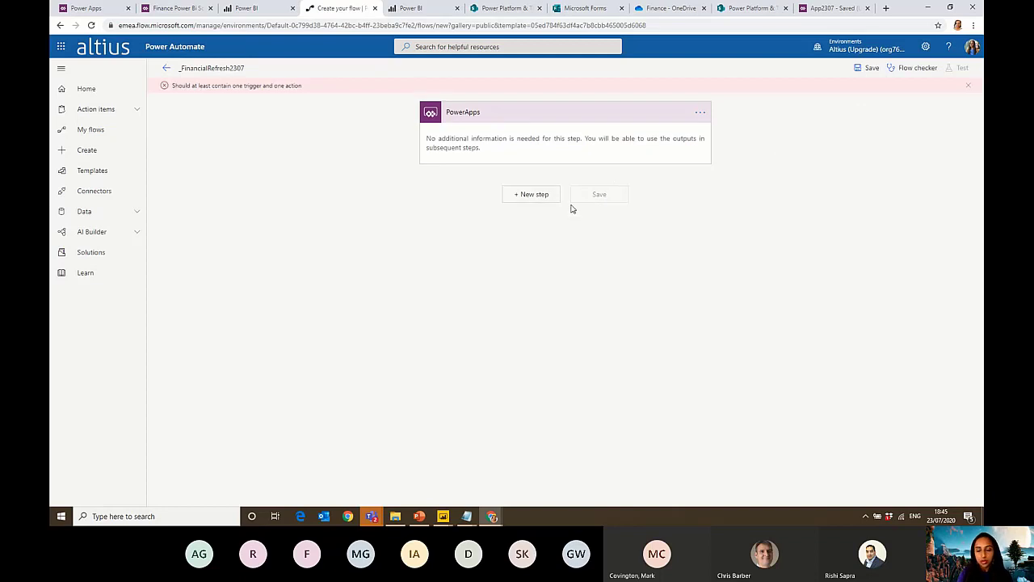
# Add a Power BI "Refresh a dataset" action after the flow's PowerApps trigger
pyautogui.click(548, 195)
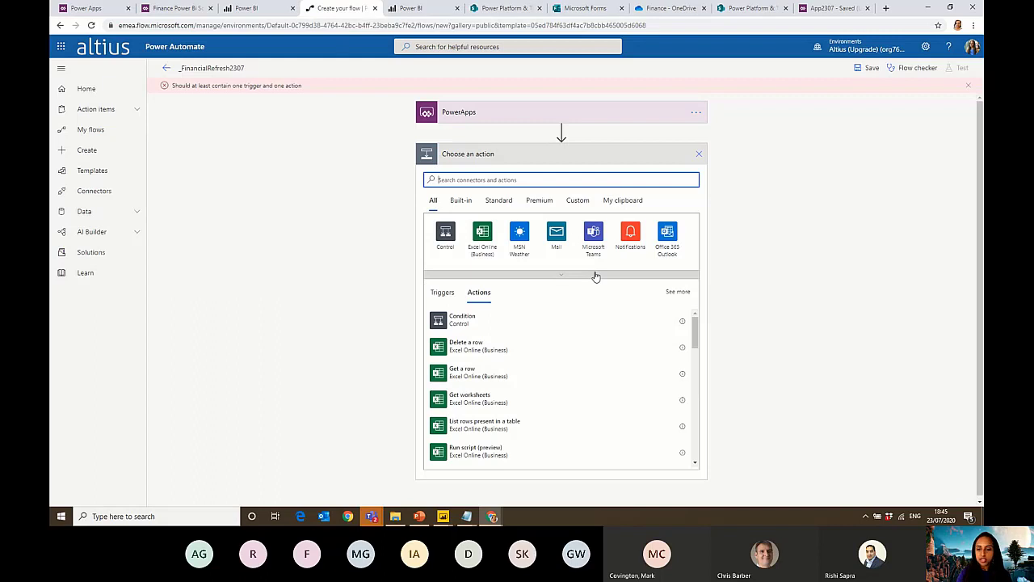
pyautogui.scroll(-1, 517, 371)
pyautogui.scroll(-6, 517, 371)
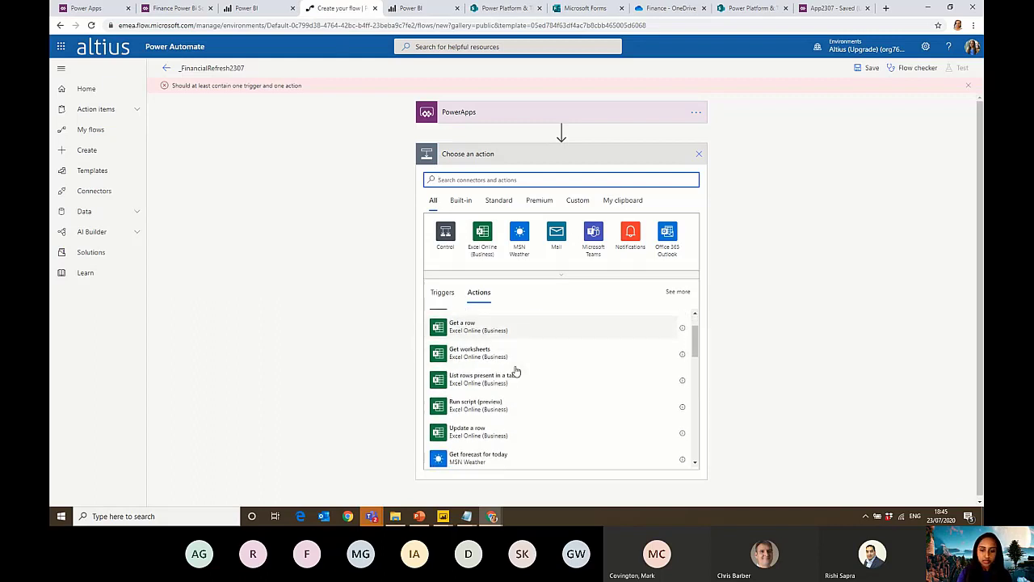
pyautogui.scroll(-8, 516, 371)
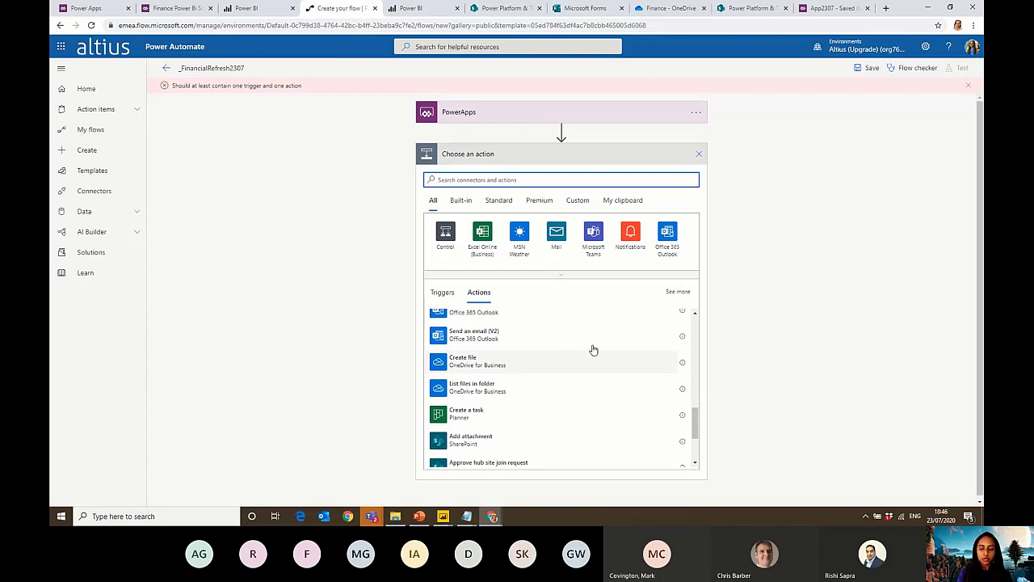
pyautogui.scroll(15, 594, 351)
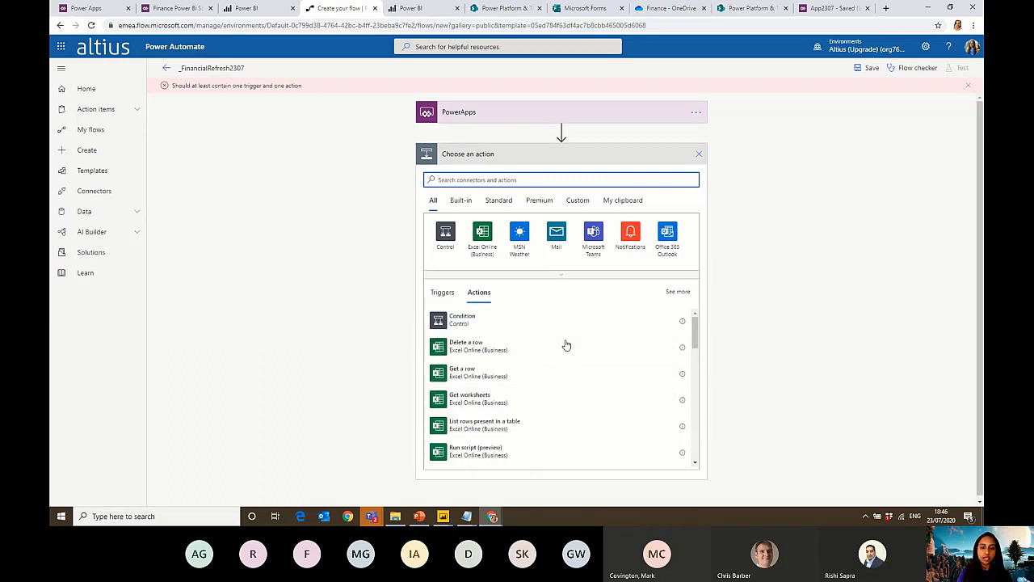
pyautogui.click(444, 179)
pyautogui.write('powerbi')
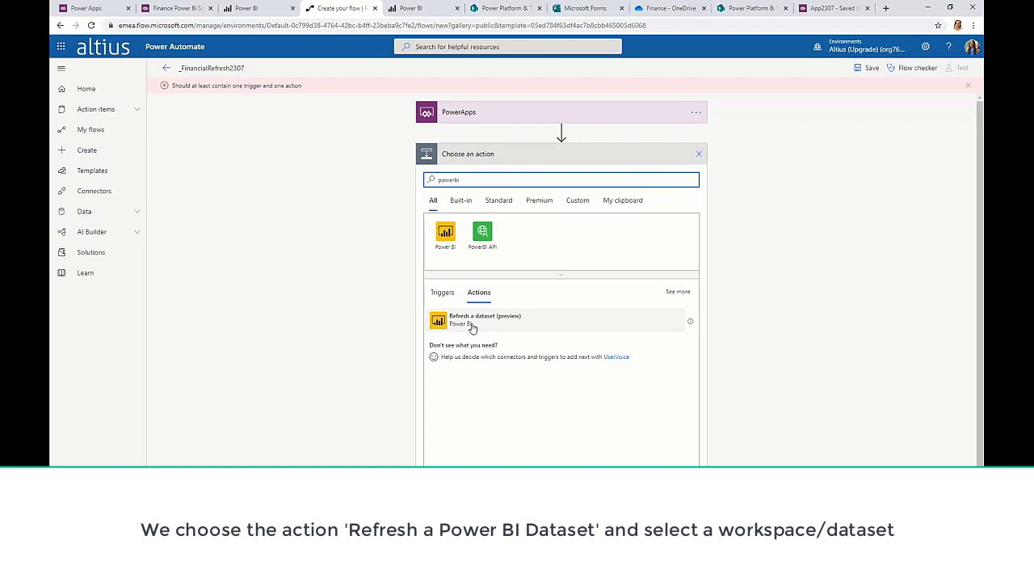
pyautogui.click(472, 323)
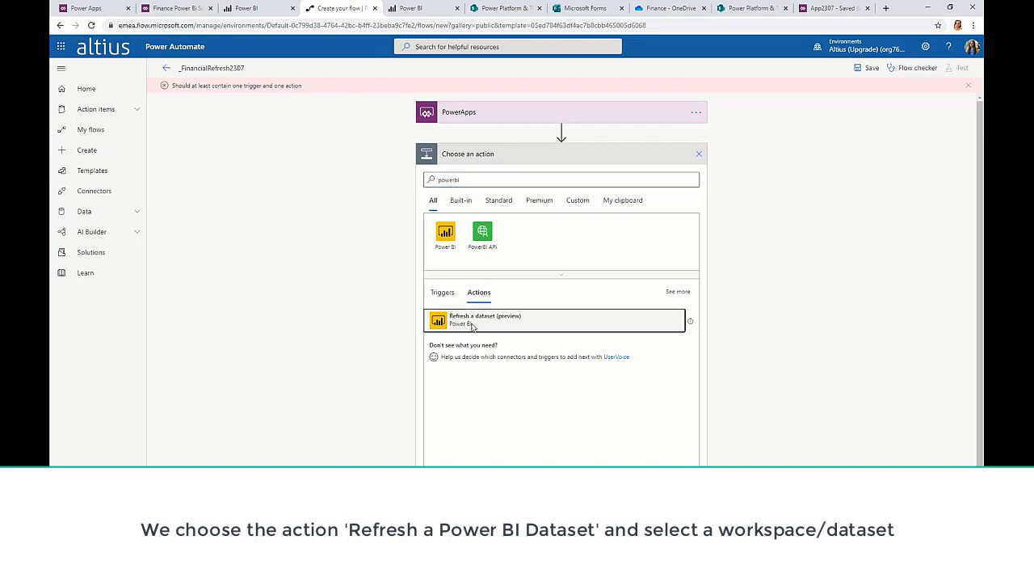
# Set the refresh action's workspace to Power Platform Test JN and its dataset to Finance PBI V2, and save the flow
pyautogui.click(529, 177)
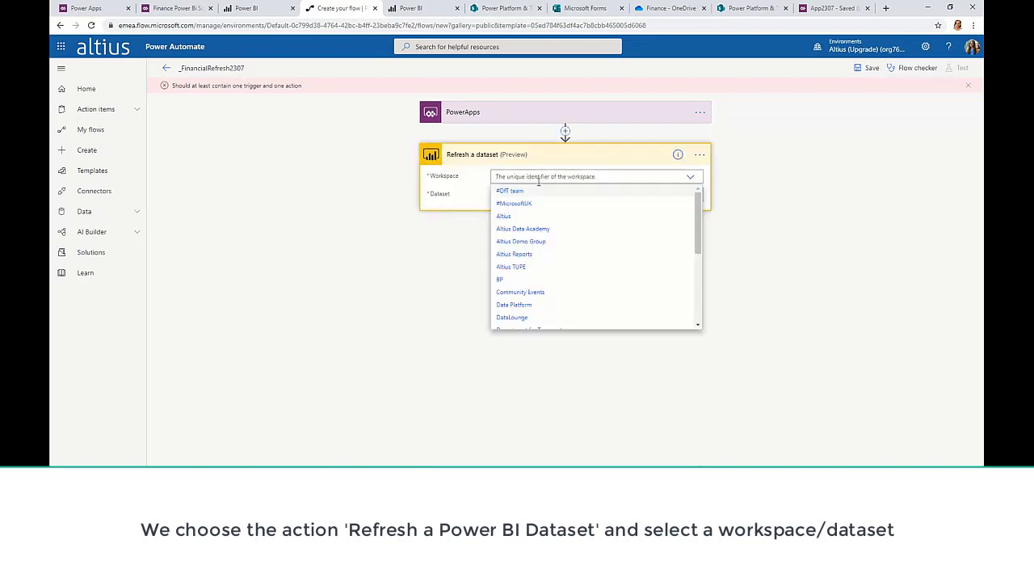
pyautogui.scroll(-5, 585, 264)
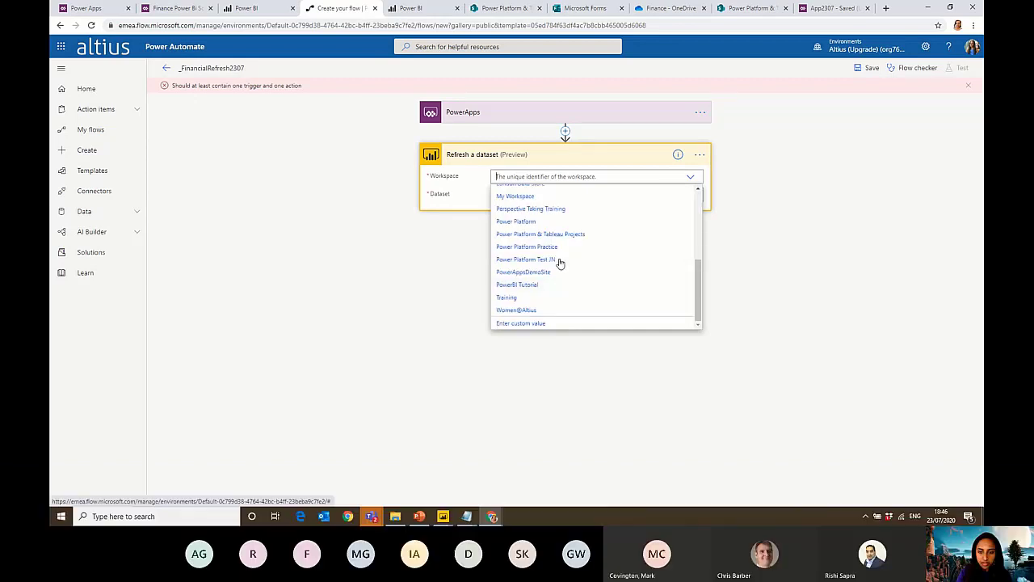
pyautogui.click(558, 261)
pyautogui.click(561, 195)
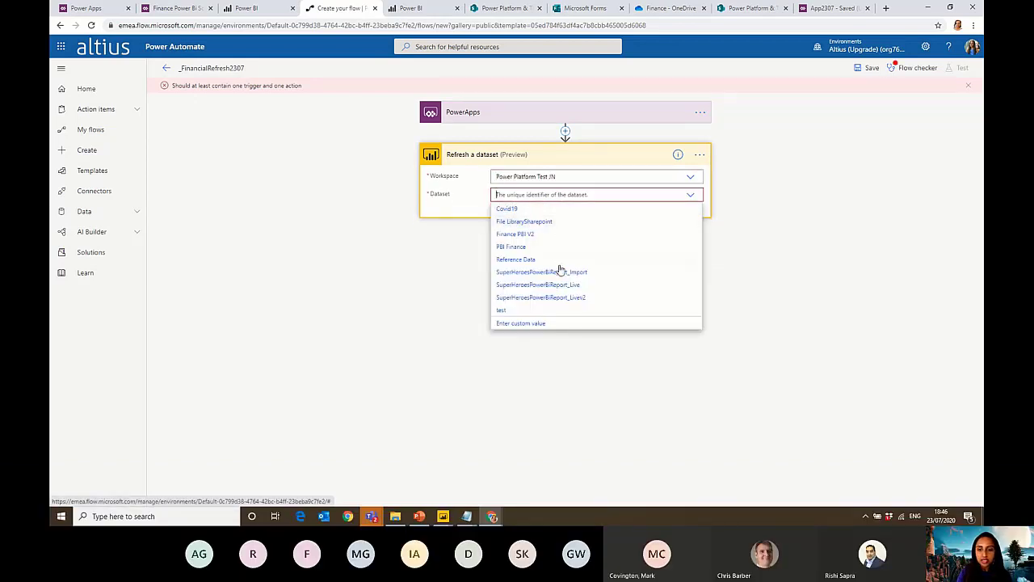
pyautogui.click(529, 236)
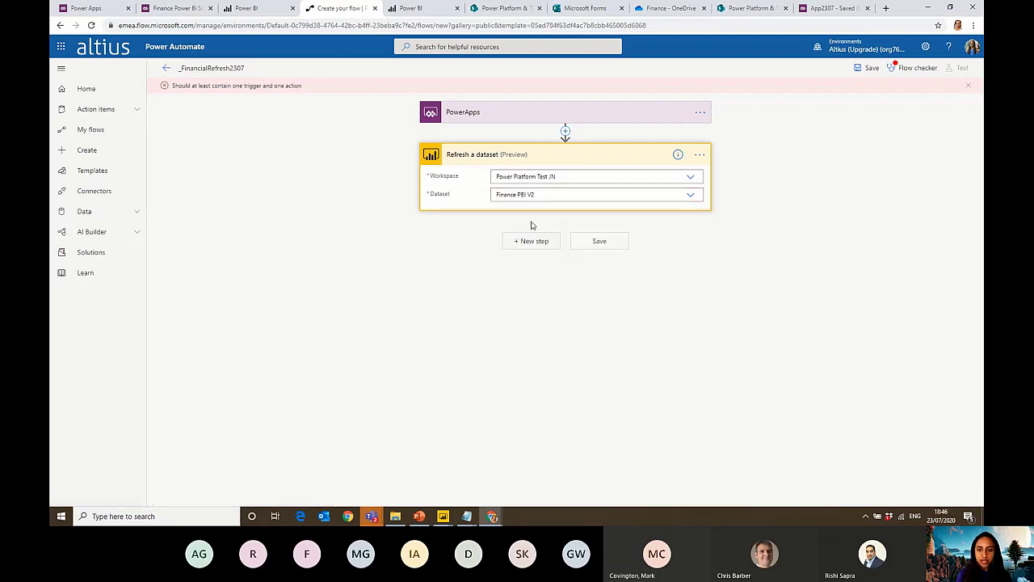
pyautogui.click(602, 248)
pyautogui.click(601, 248)
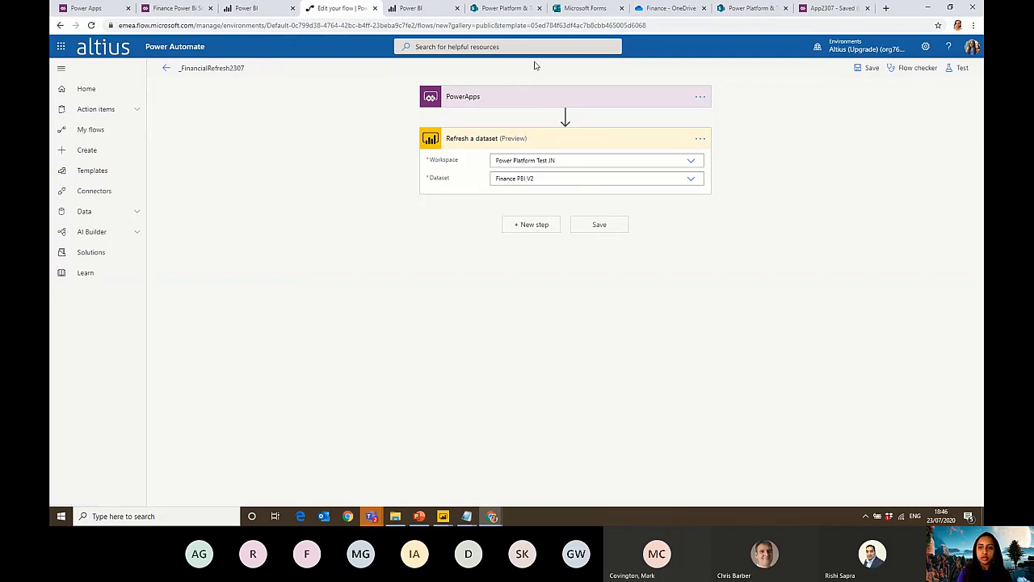
# Switch to the Finance PBI V2 dataset settings in Power BI and check the end time of the latest refresh in its history
pyautogui.click(503, 10)
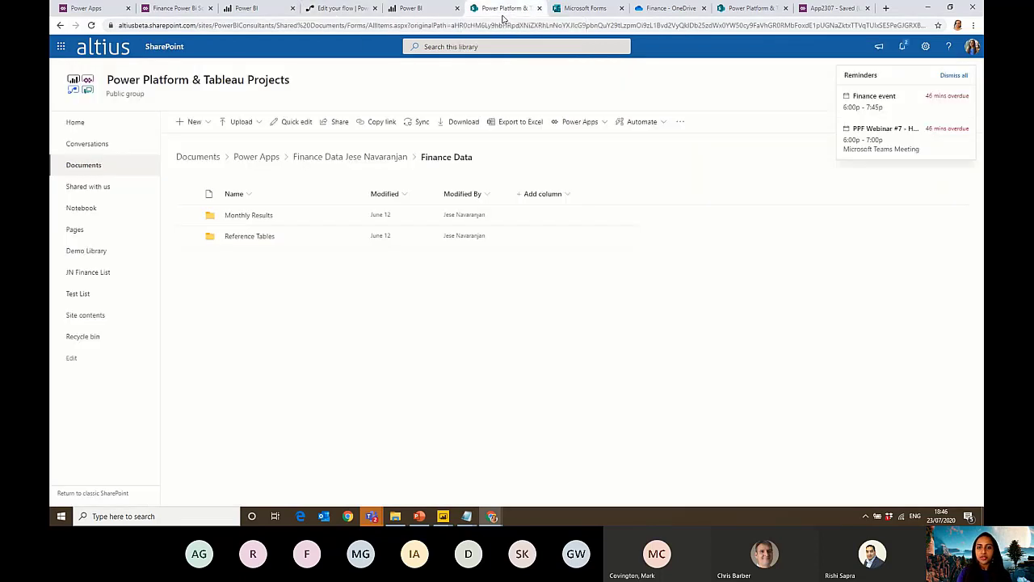
pyautogui.click(333, 10)
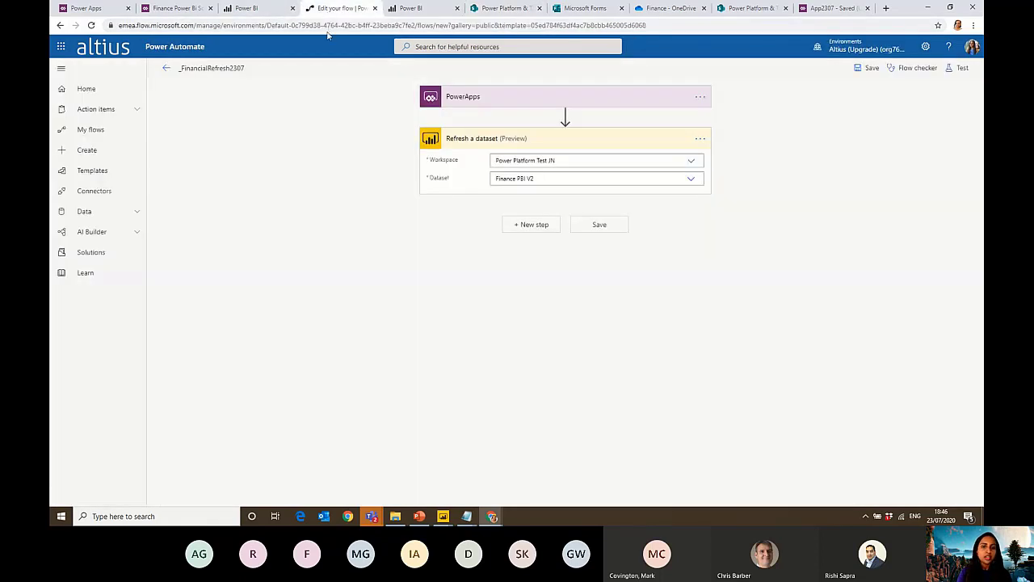
pyautogui.click(254, 10)
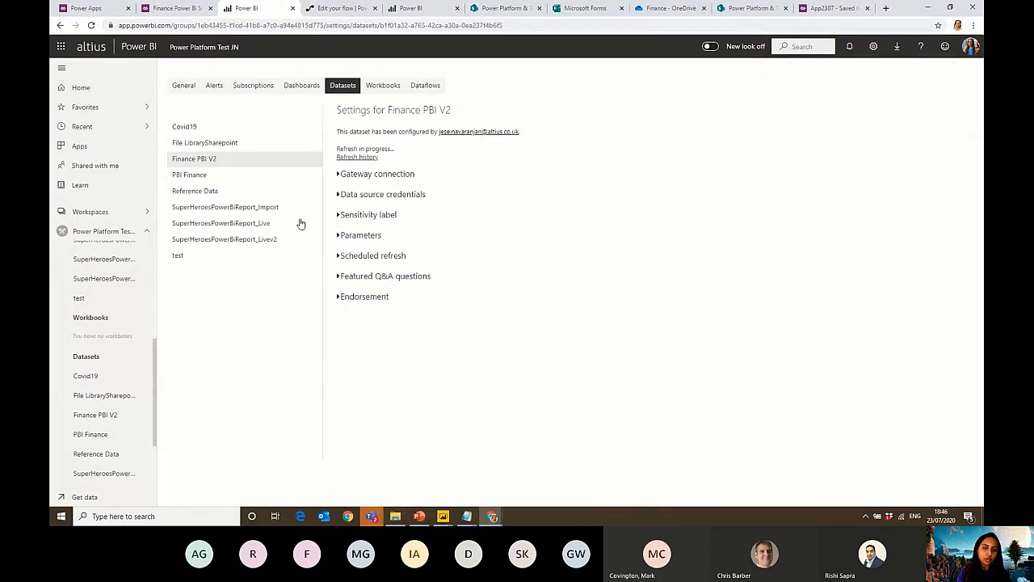
pyautogui.click(364, 158)
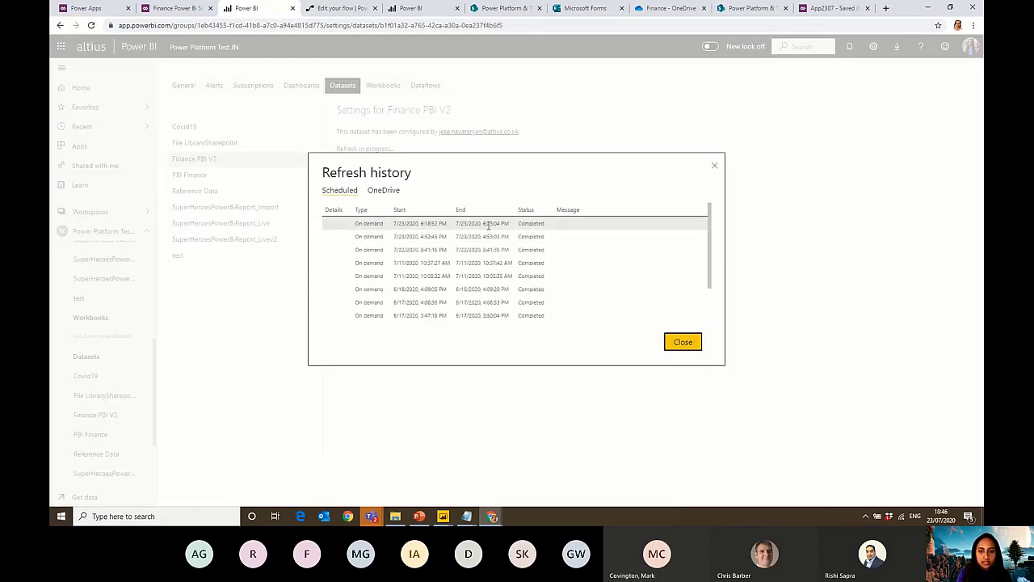
pyautogui.moveTo(482, 224); pyautogui.dragTo(510, 224)
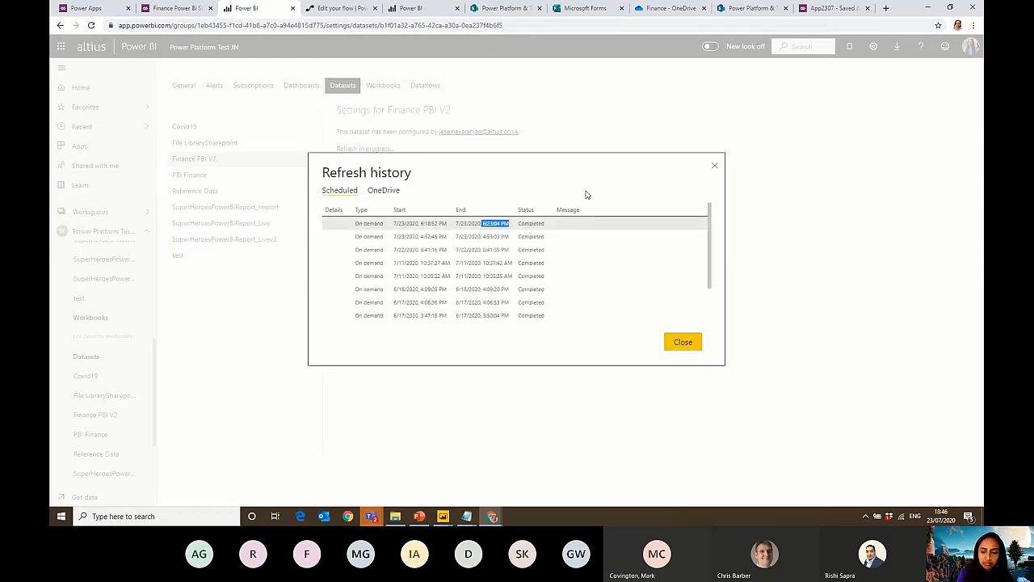
pyautogui.click(714, 166)
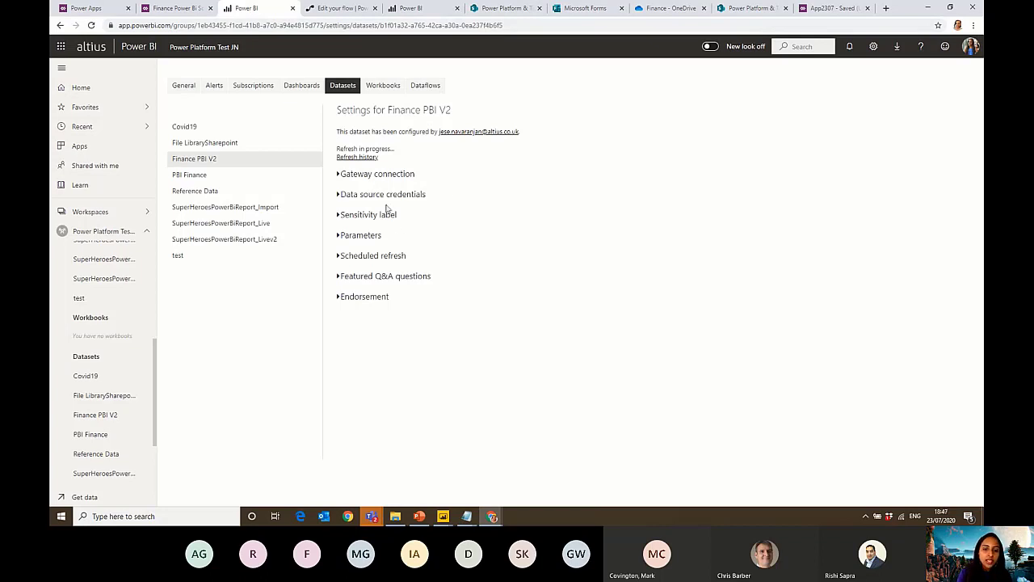
# Examine the dataset's data source credentials and the JN Finance List in SharePoint, and return to the flow in Power Automate
pyautogui.click(367, 198)
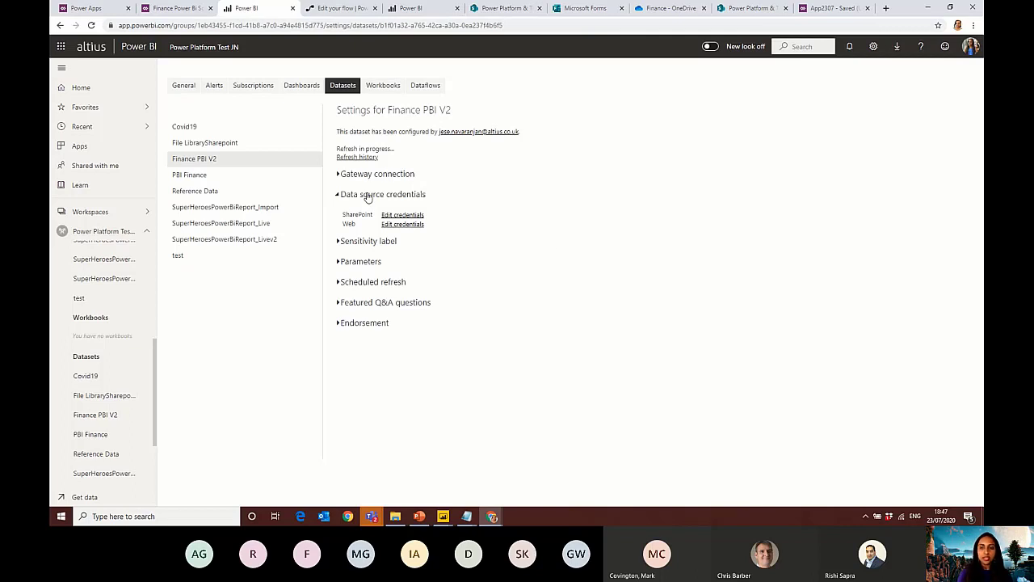
pyautogui.click(756, 9)
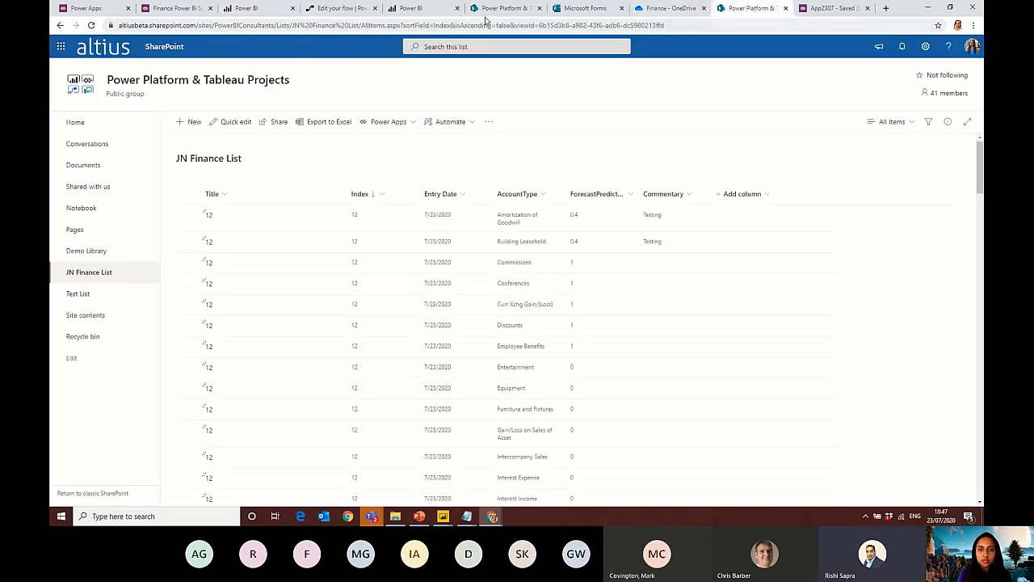
pyautogui.click(346, 9)
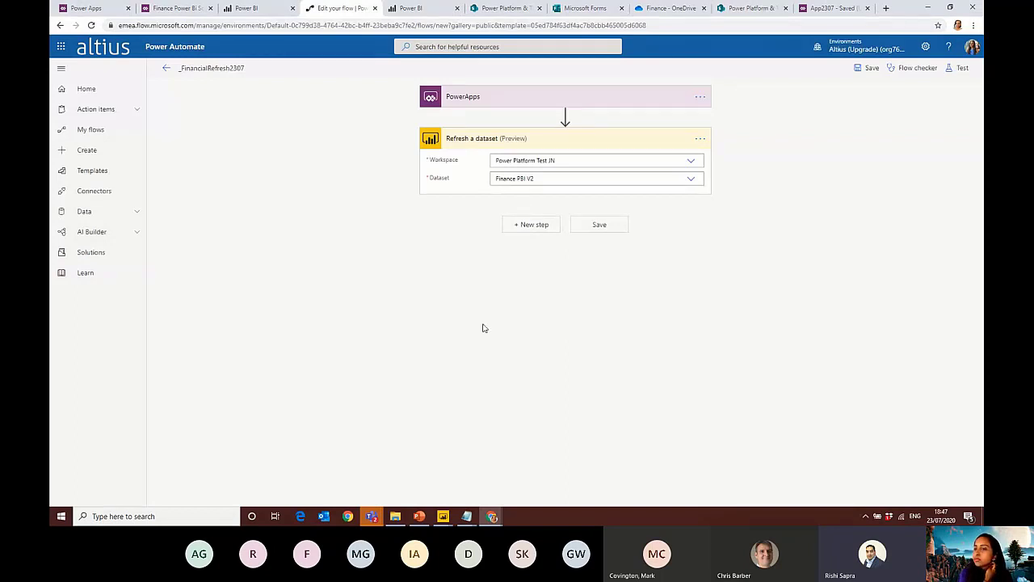
pyautogui.click(262, 10)
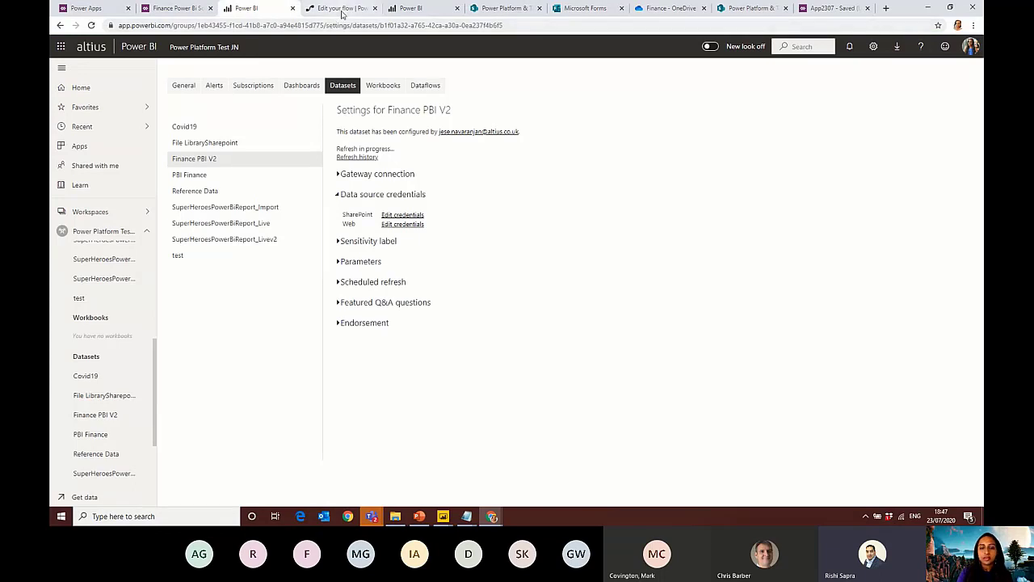
pyautogui.click(343, 9)
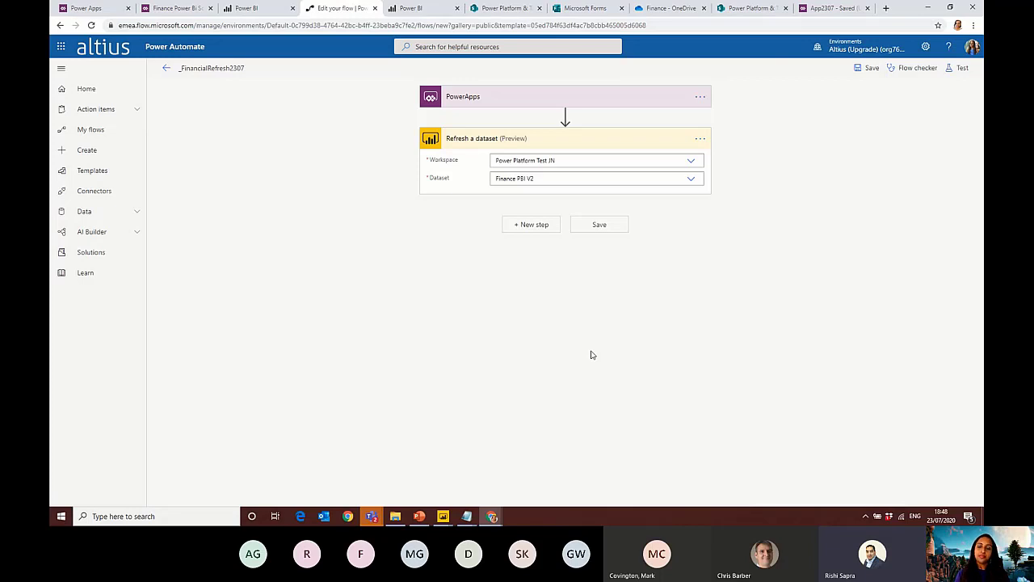
# Switch to App2307 in Power Apps and inspect the OnSelect formula of the Save Forecast button
pyautogui.click(847, 8)
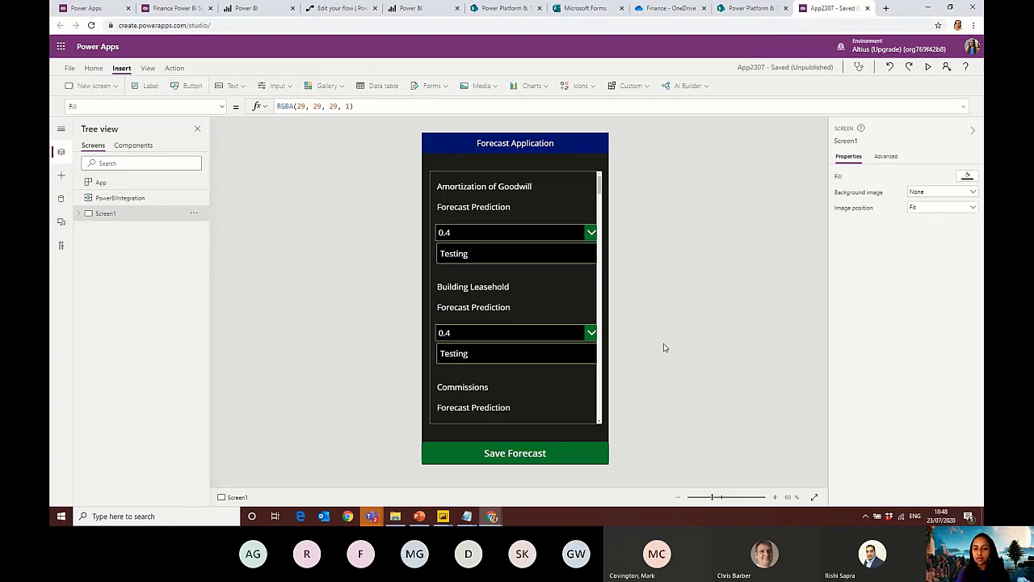
pyautogui.click(521, 450)
pyautogui.click(453, 112)
pyautogui.scroll(-10, 464, 267)
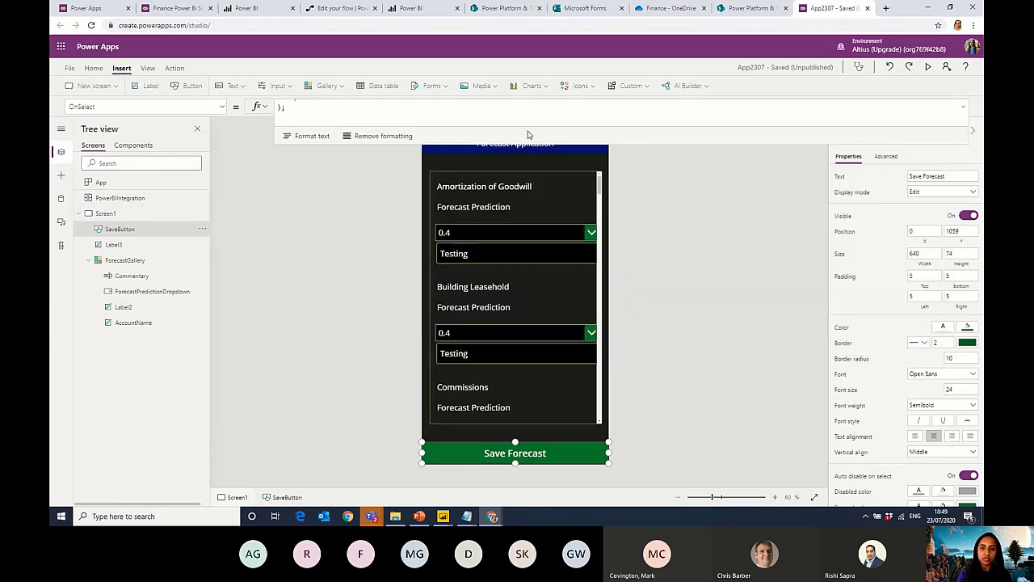
pyautogui.click(713, 164)
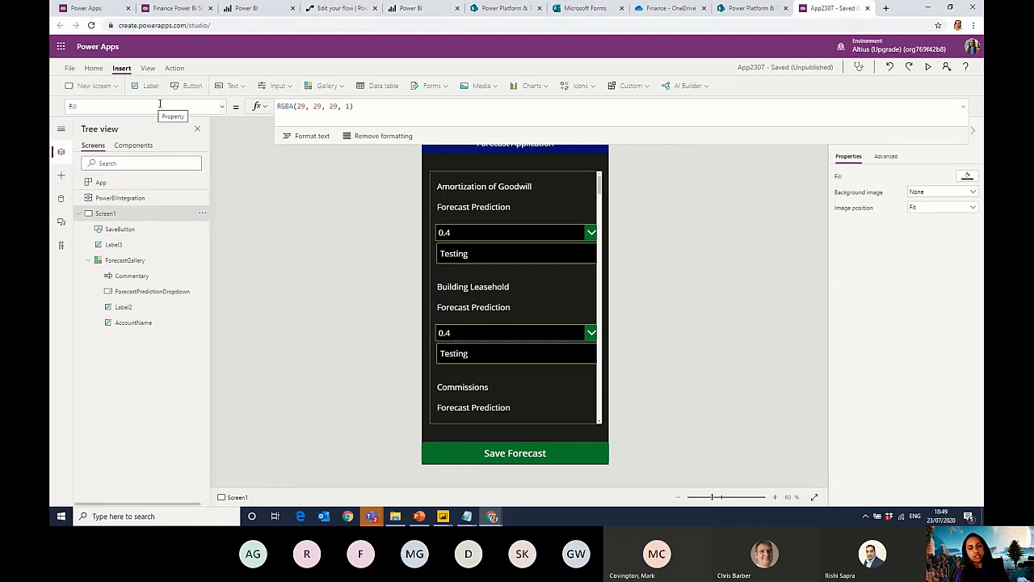
pyautogui.click(321, 268)
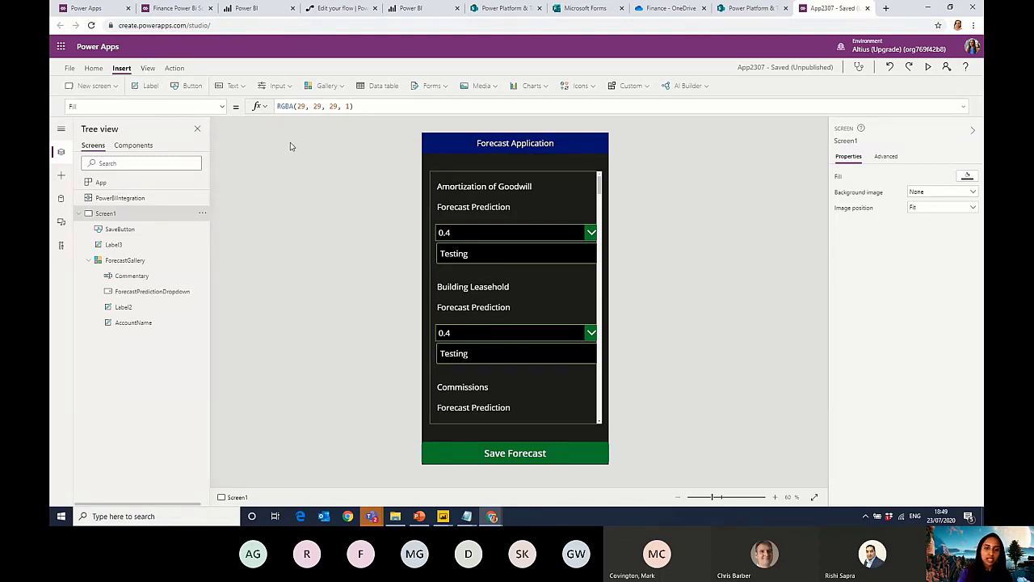
# Insert a button over the first gallery item and attach the _FinancialRefresh2307 flow to its OnSelect action
pyautogui.click(184, 87)
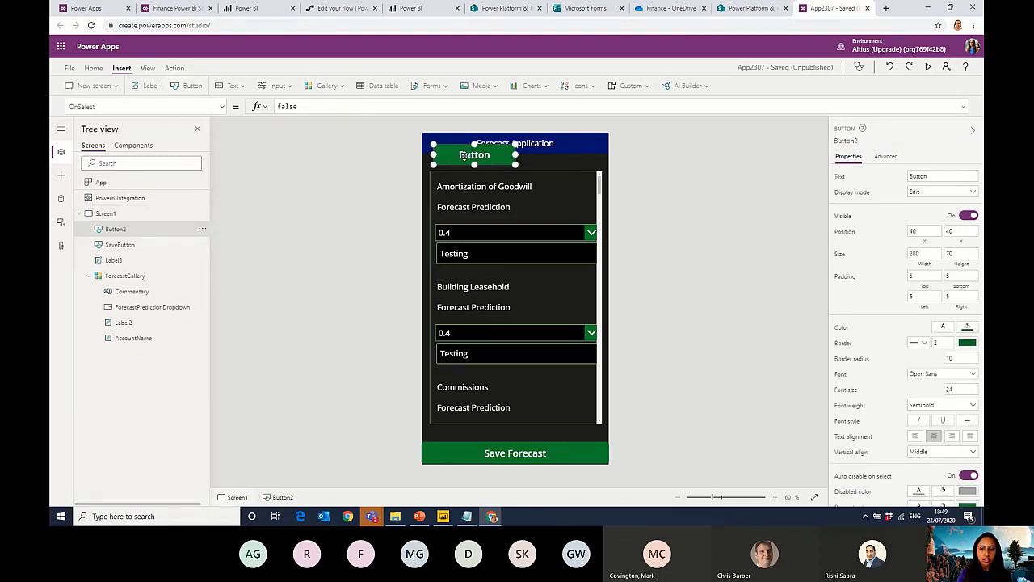
pyautogui.moveTo(467, 156); pyautogui.dragTo(517, 190)
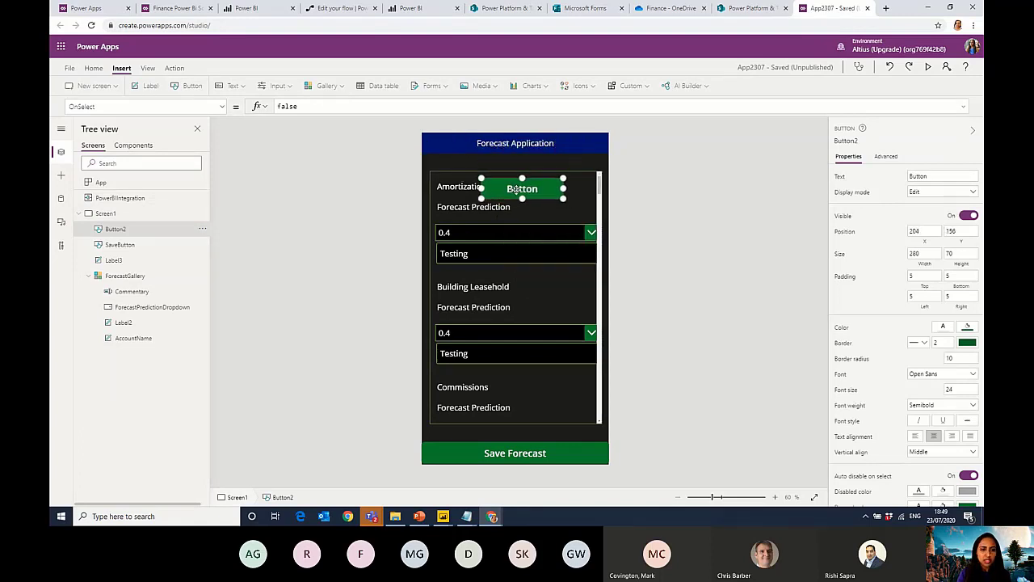
pyautogui.click(186, 69)
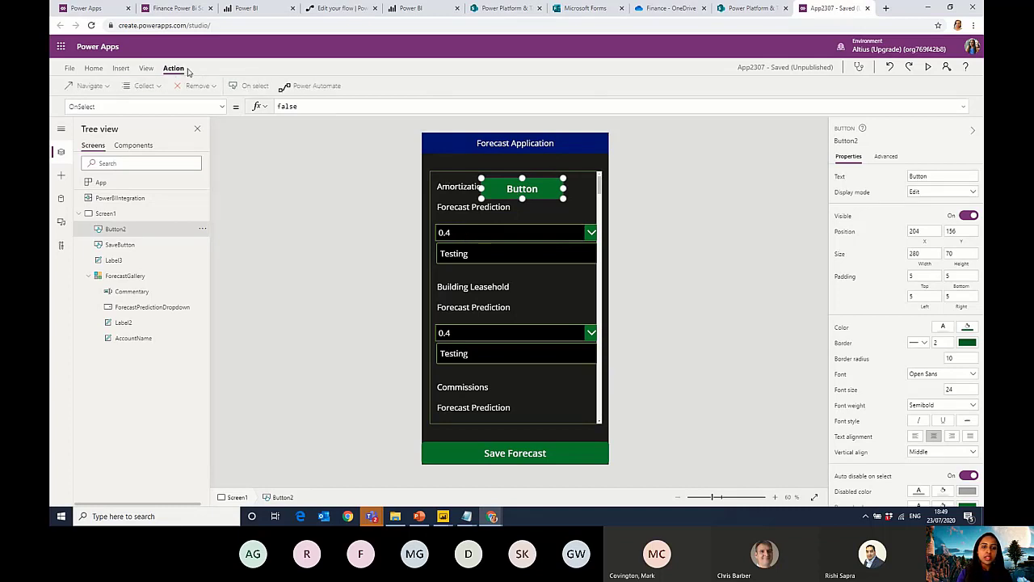
pyautogui.click(310, 86)
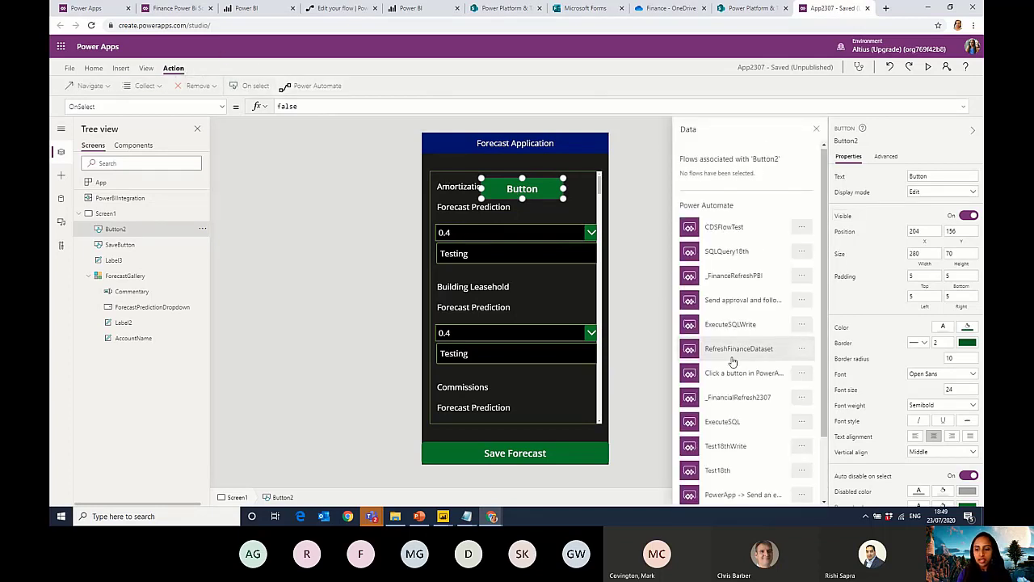
pyautogui.scroll(-1, 733, 362)
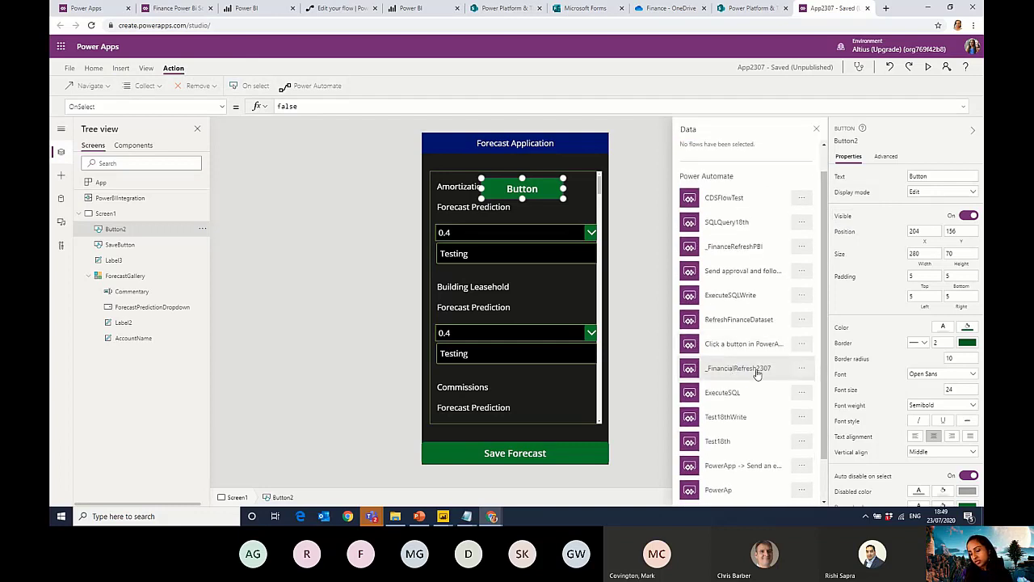
pyautogui.click(758, 371)
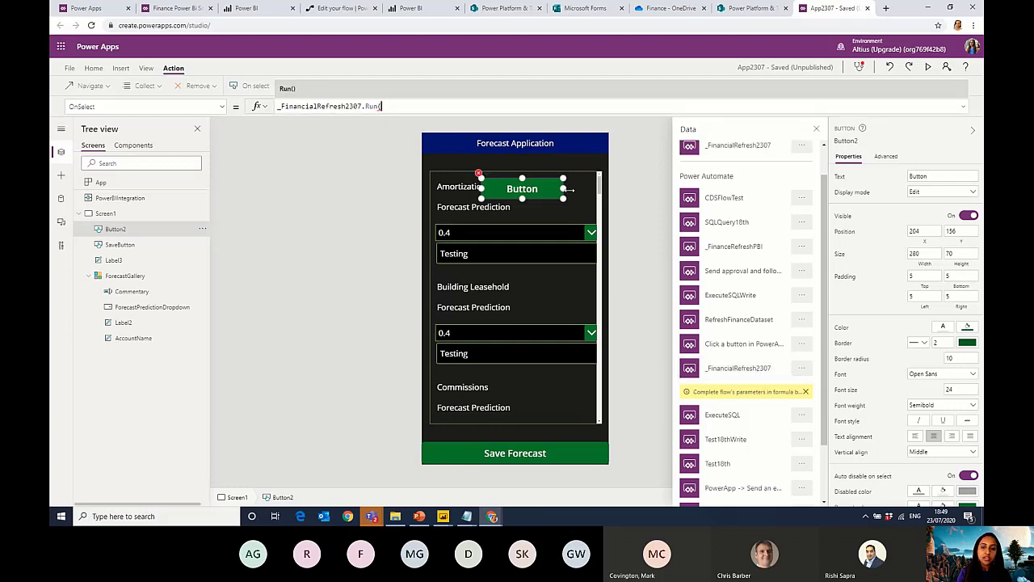
# Move the new button down to about X 181, Y 241 and select the Forecast Application header label
pyautogui.moveTo(540, 194); pyautogui.dragTo(534, 216)
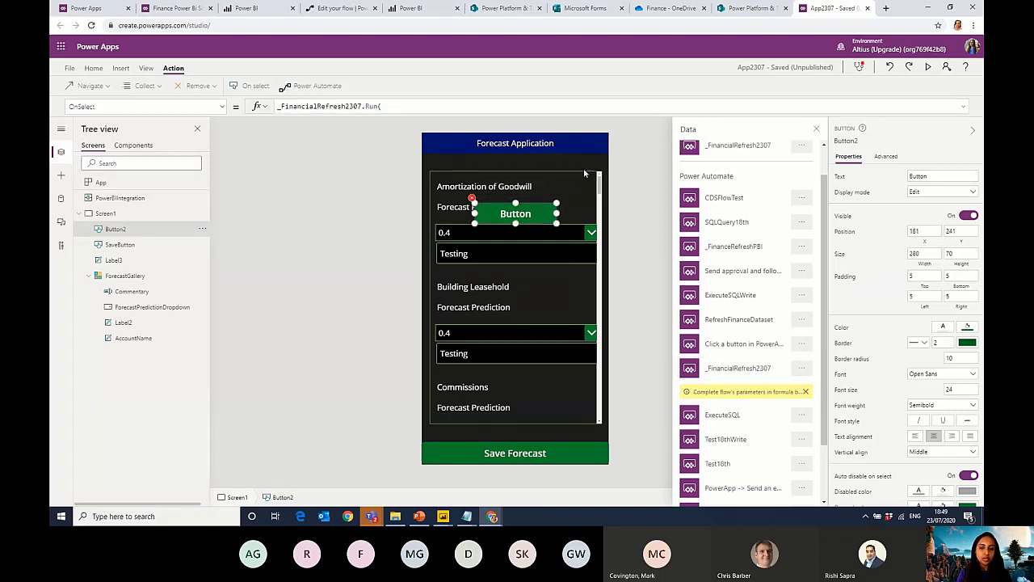
pyautogui.click(586, 173)
pyautogui.click(573, 205)
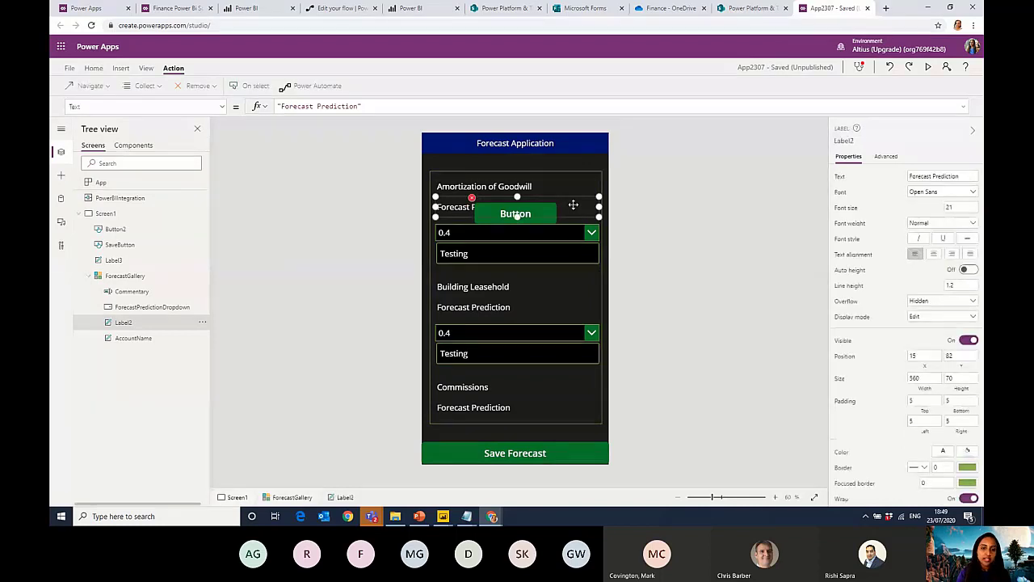
pyautogui.click(539, 149)
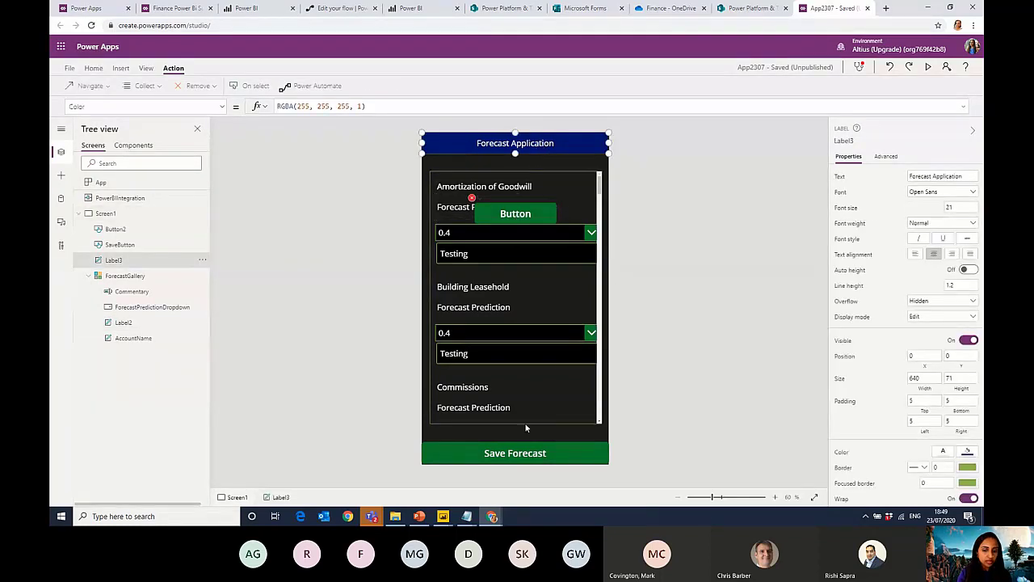
# Complete the new button's OnSelect formula as _FinancialRefresh2307.Run()
pyautogui.click(515, 451)
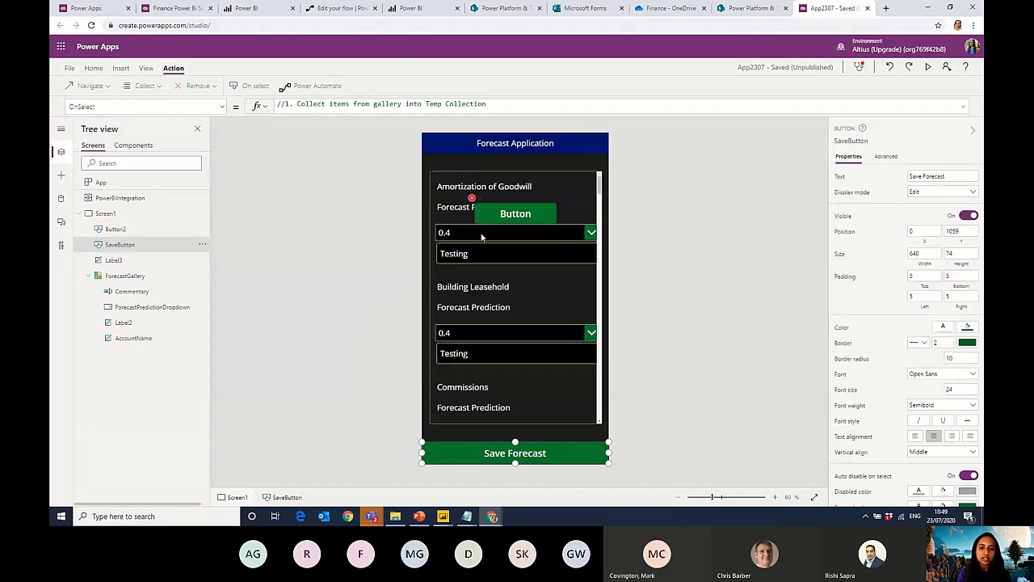
pyautogui.click(496, 214)
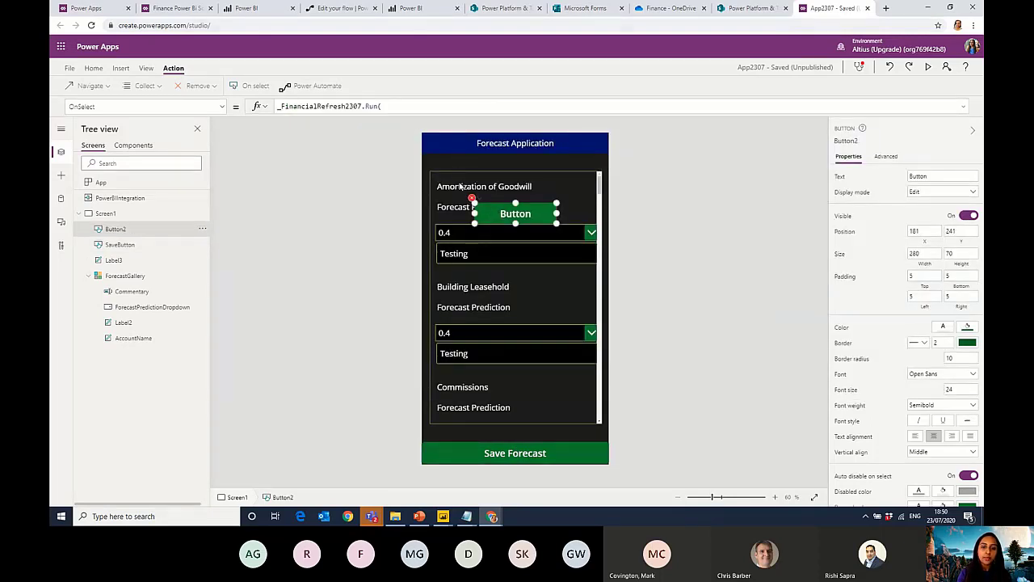
pyautogui.click(401, 106)
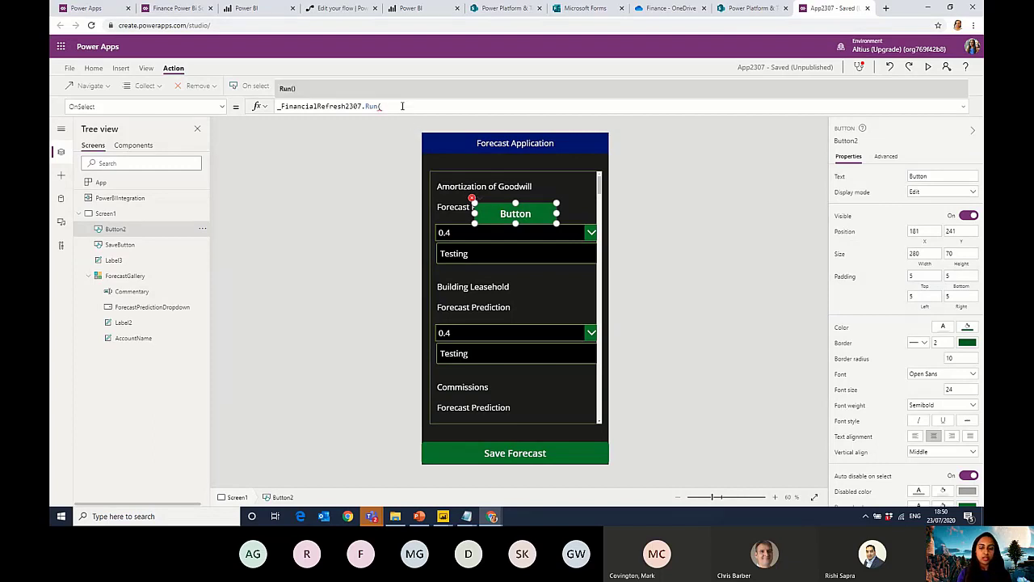
pyautogui.write(')')
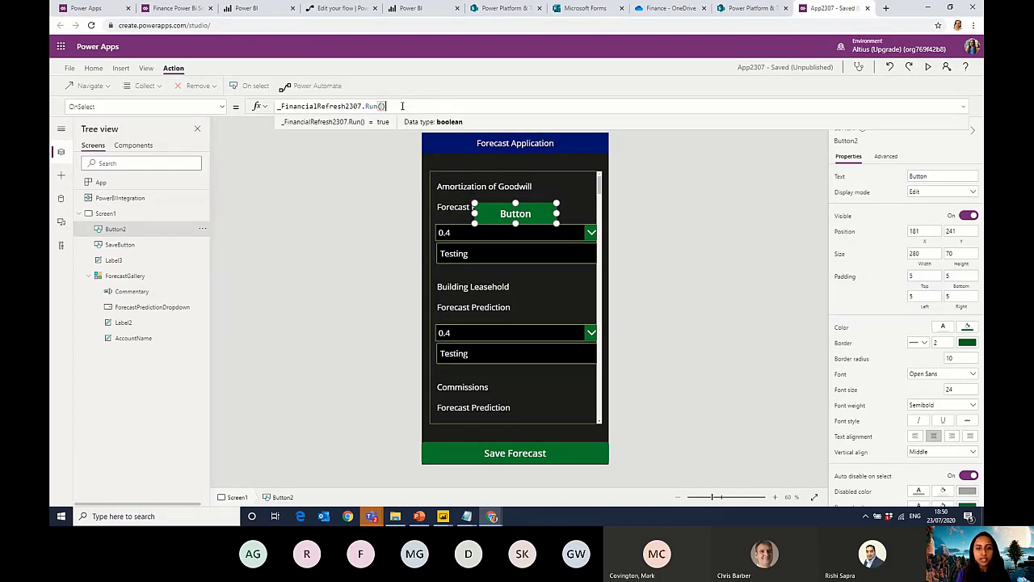
# Change the new button's text to "run", preview the app briefly, and return to the editor
pyautogui.click(507, 209)
pyautogui.doubleClick(512, 212)
pyautogui.write('run')
pyautogui.click(639, 210)
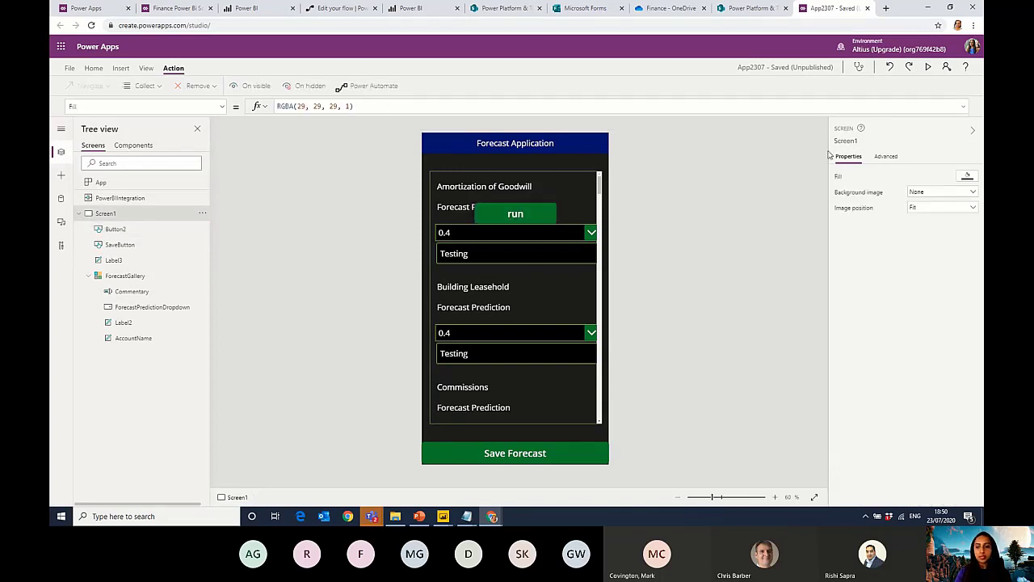
pyautogui.click(928, 66)
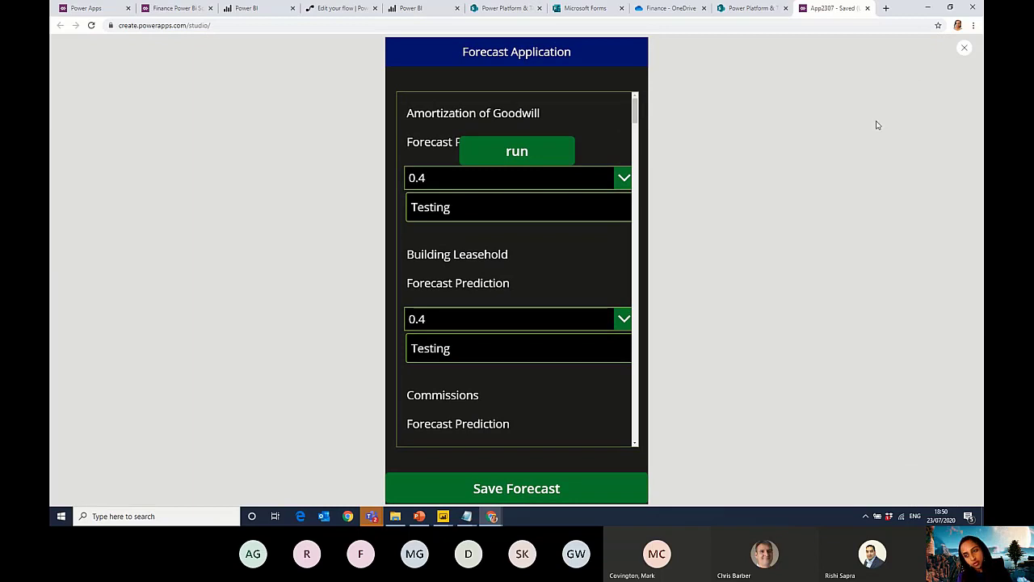
pyautogui.click(966, 47)
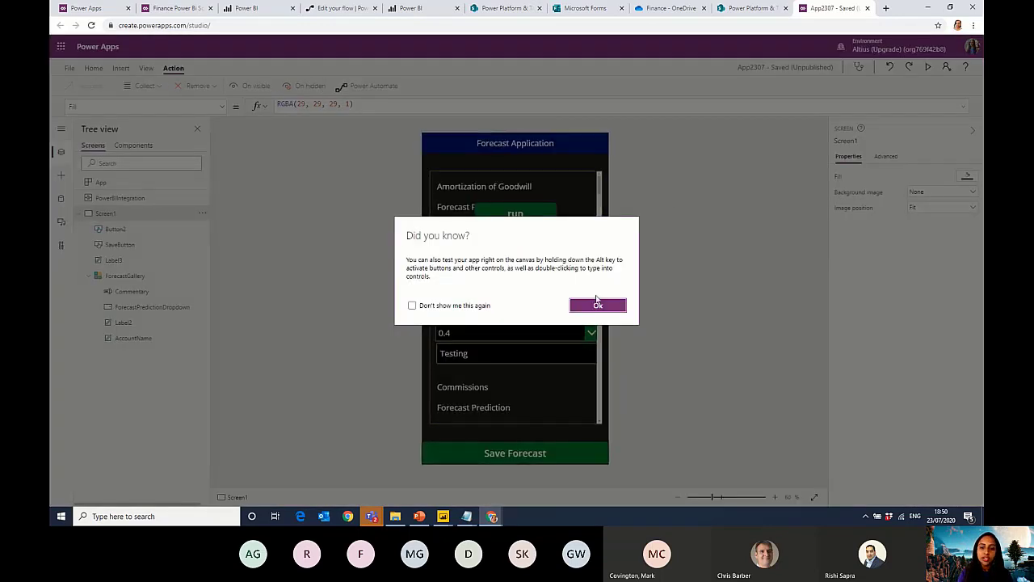
pyautogui.click(598, 305)
# Copy _FinancialRefresh2307.Run() from the run button to the end of the Save Forecast button's OnSelect formula, and delete the run button
pyautogui.click(507, 211)
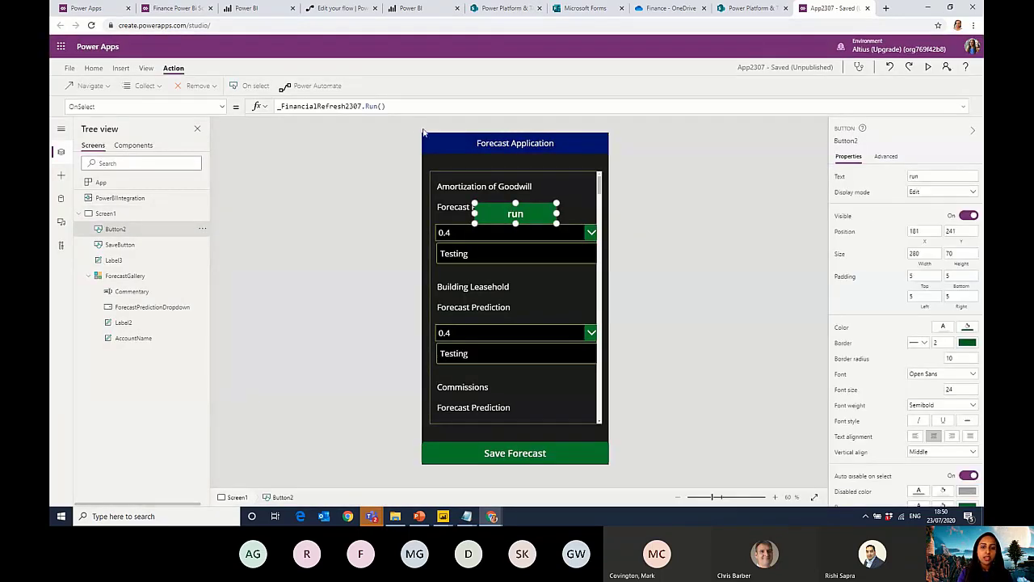
pyautogui.click(248, 85)
pyautogui.hotkey('ctrl', 'c')
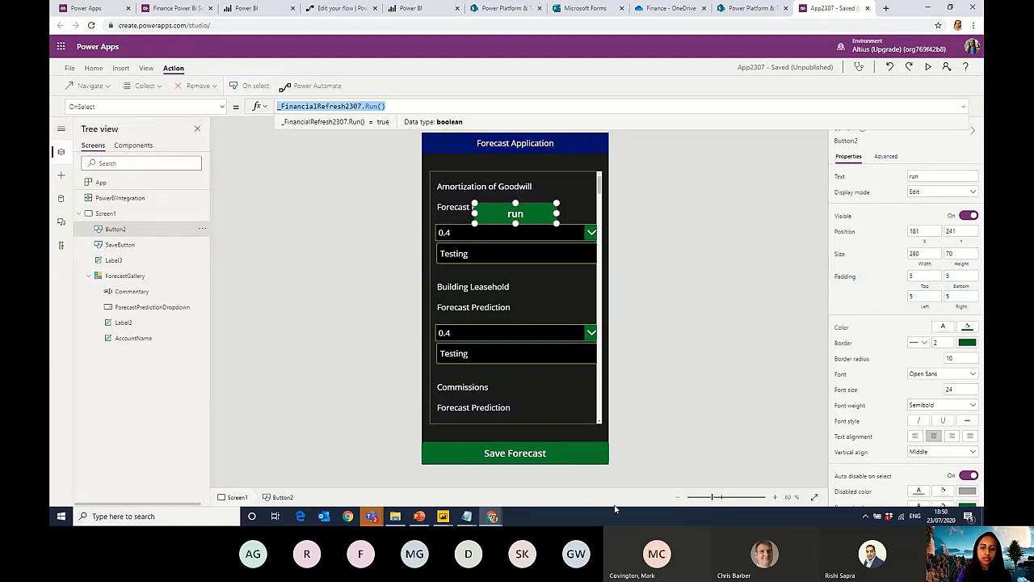
pyautogui.click(545, 465)
pyautogui.moveTo(512, 113); pyautogui.dragTo(511, 348)
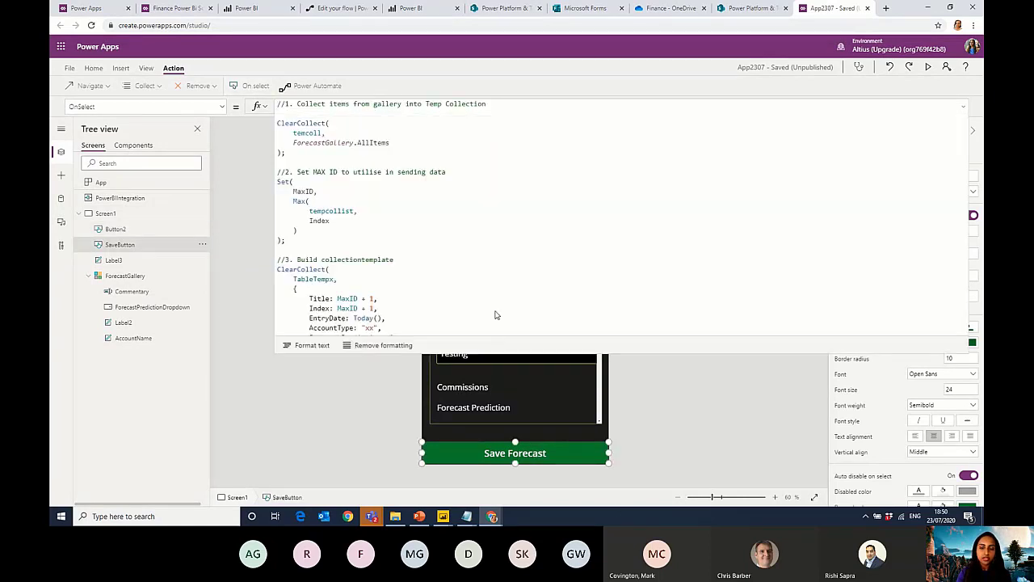
pyautogui.scroll(-10, 501, 282)
pyautogui.click(596, 321)
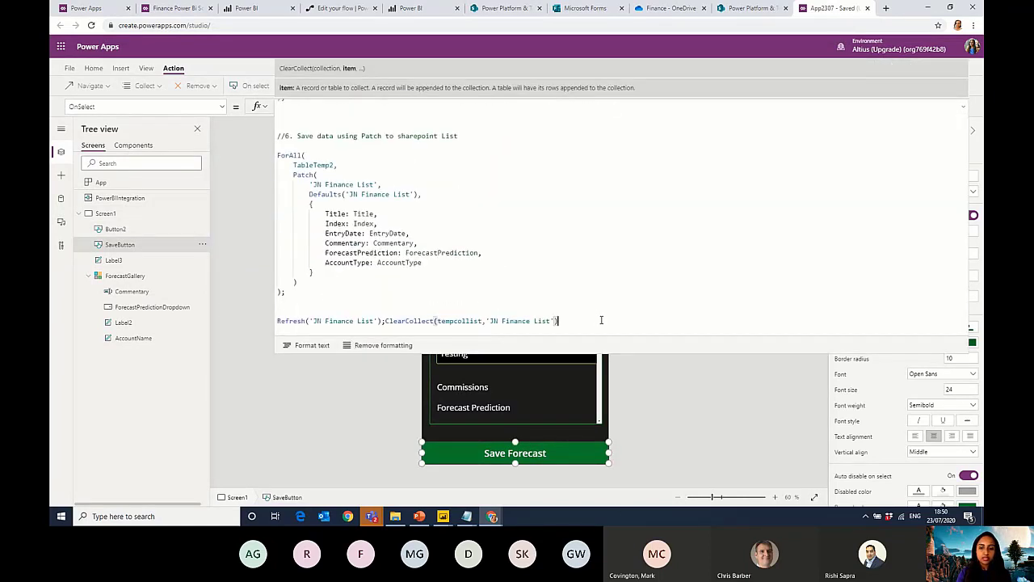
pyautogui.write(';')
pyautogui.press('Return')
pyautogui.hotkey('ctrl', 'v')
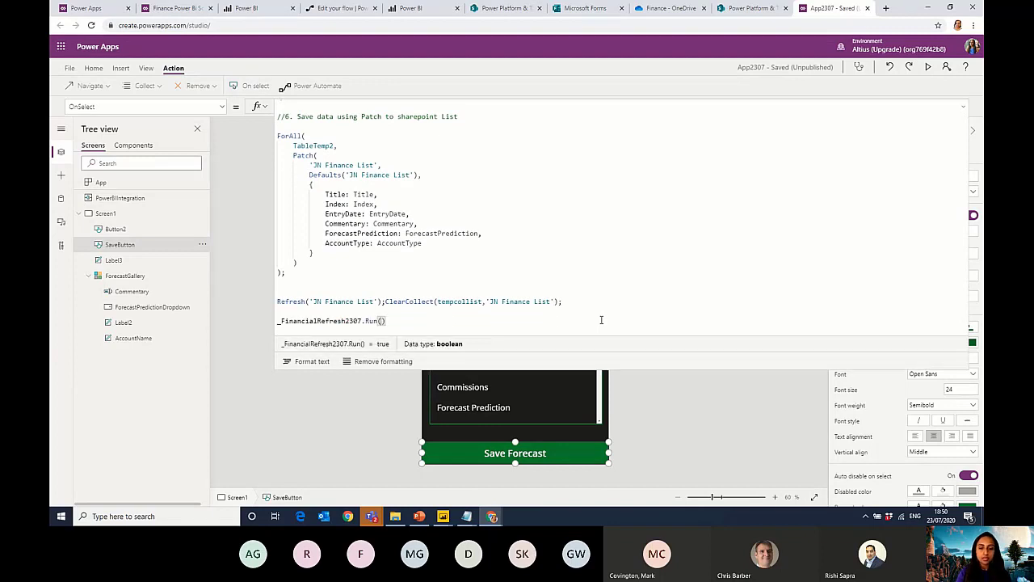
pyautogui.click(687, 252)
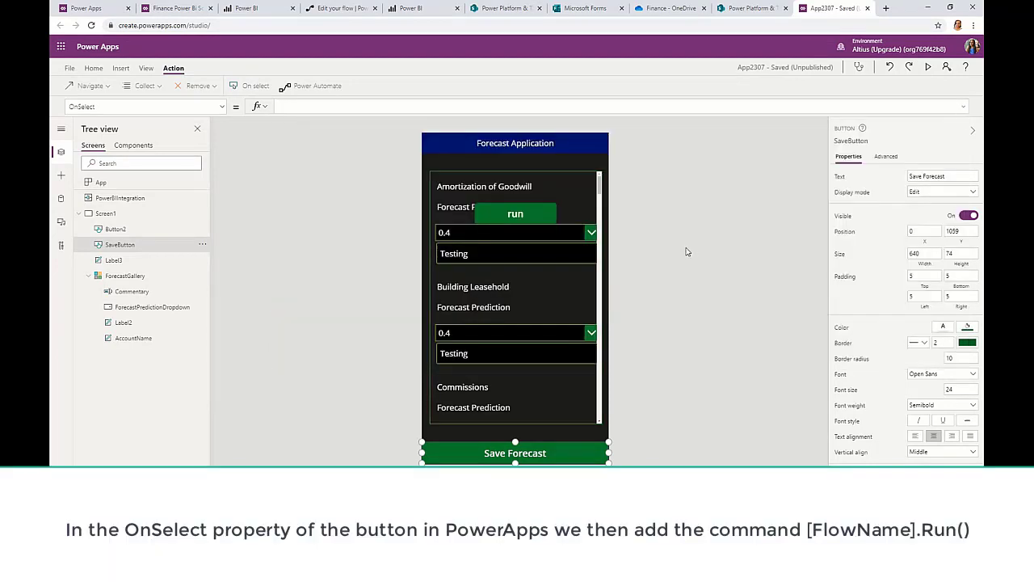
pyautogui.click(532, 215)
pyautogui.press('Delete')
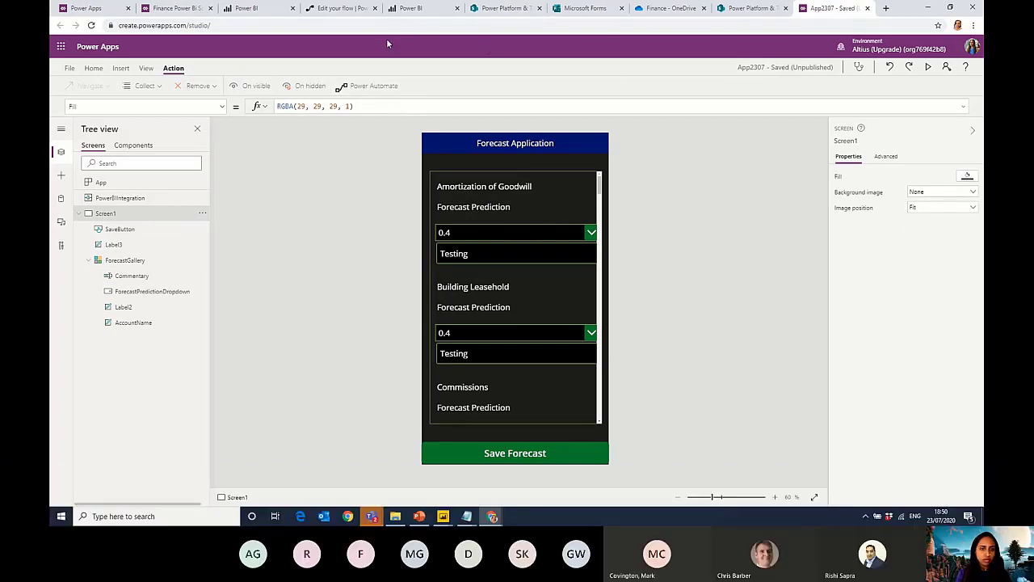
# Switch to the _FinancialRefresh2307 flow in Power Automate and view its test options
pyautogui.click(340, 8)
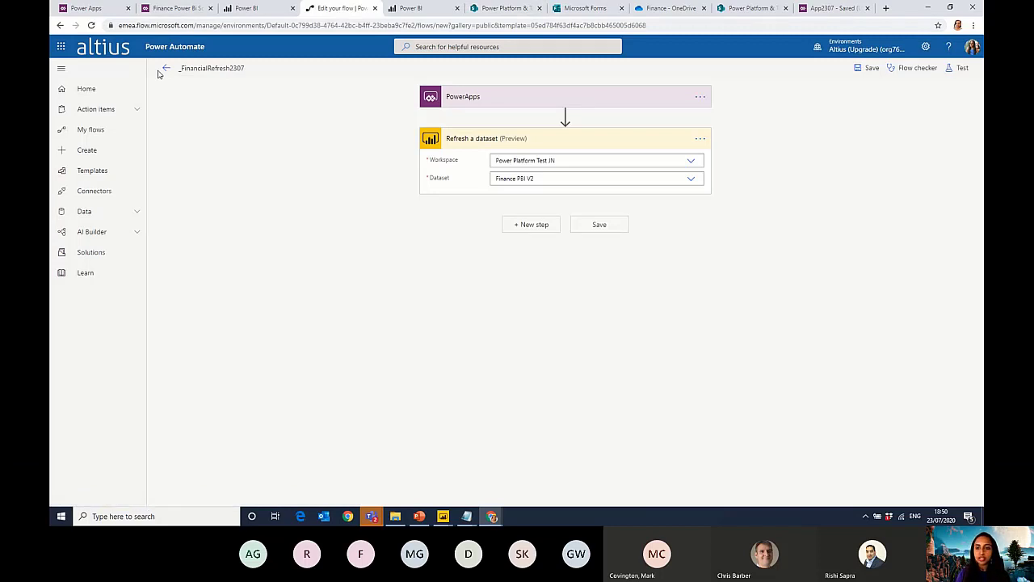
pyautogui.click(956, 70)
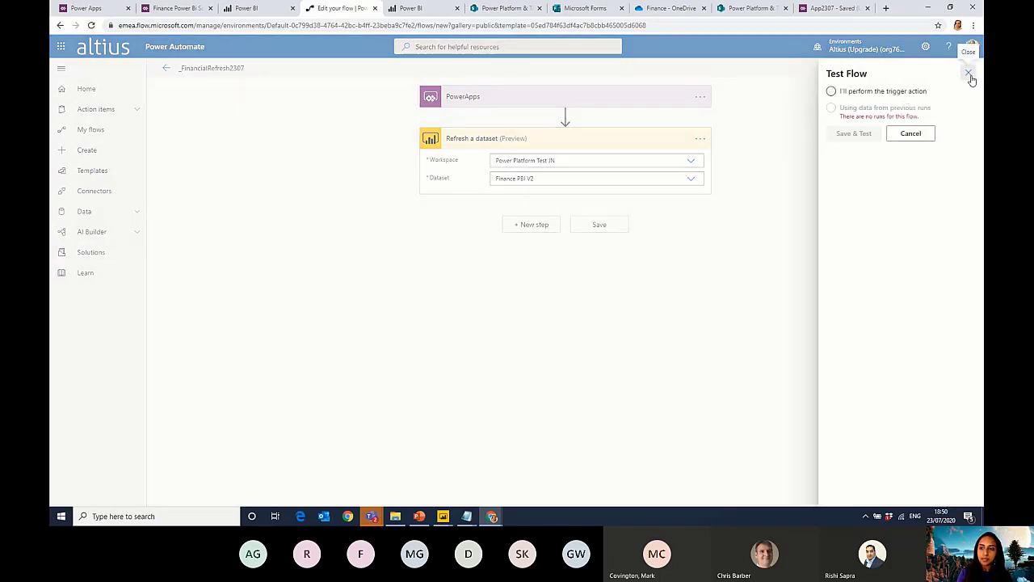
pyautogui.click(969, 74)
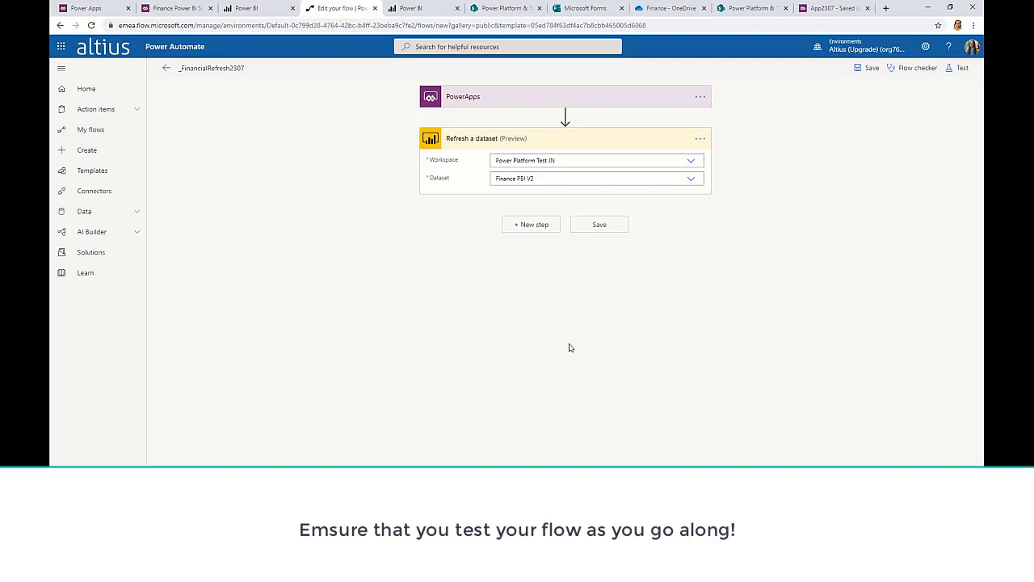
# Leave the flow editor and open the run history of _FinancialRefresh2307 from the list of flows
pyautogui.click(167, 70)
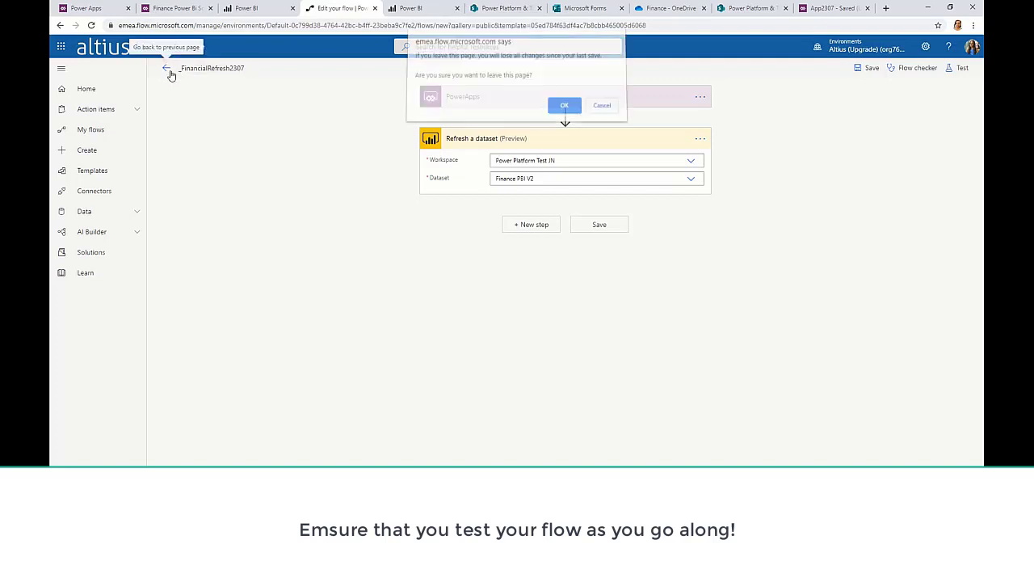
pyautogui.click(557, 109)
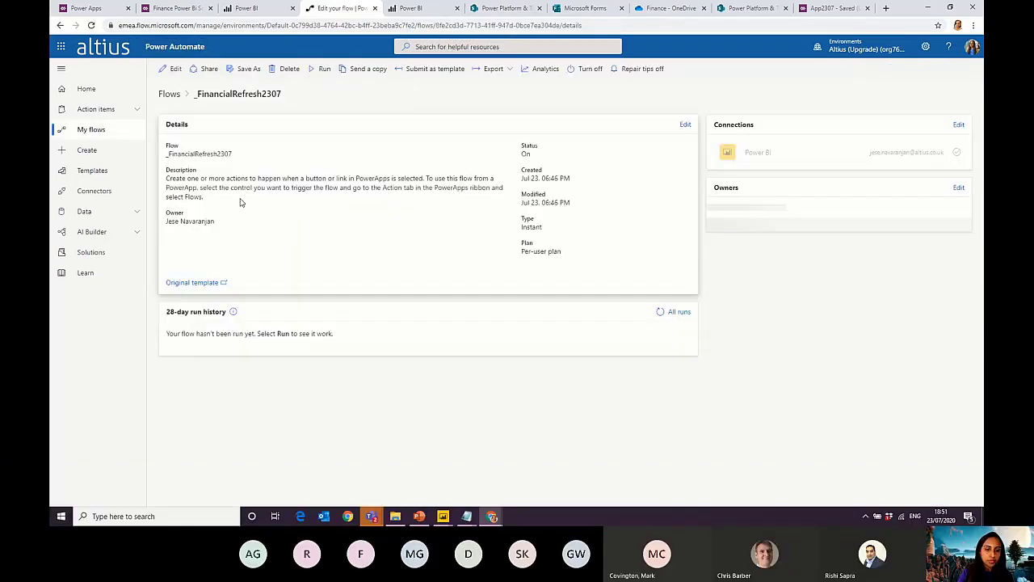
pyautogui.click(81, 131)
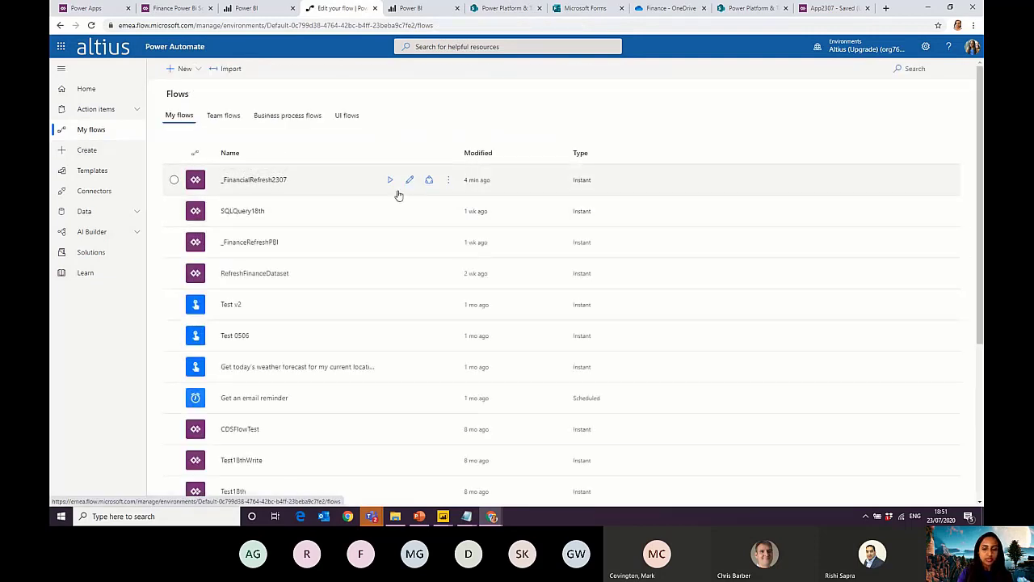
pyautogui.click(449, 179)
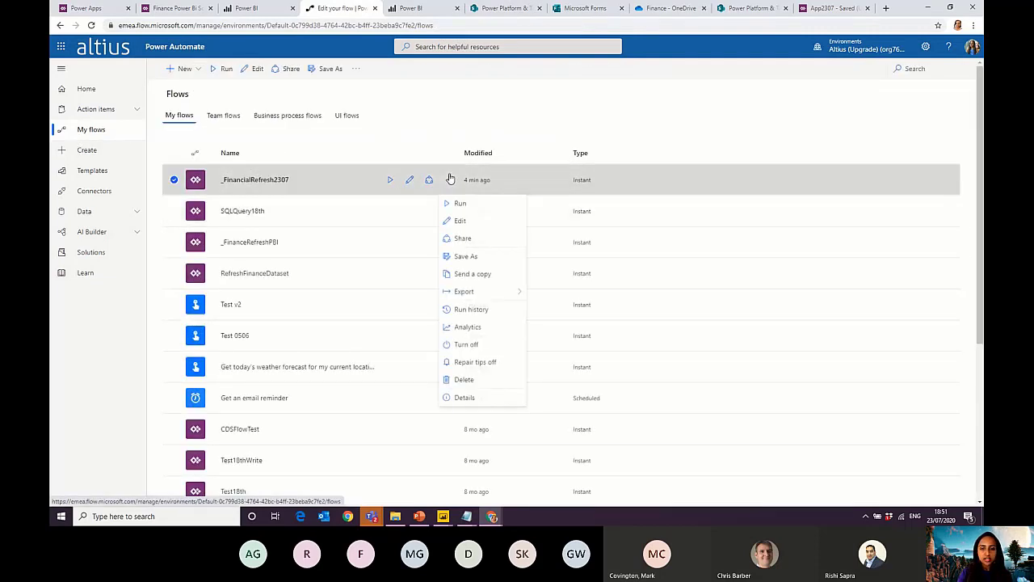
pyautogui.click(485, 311)
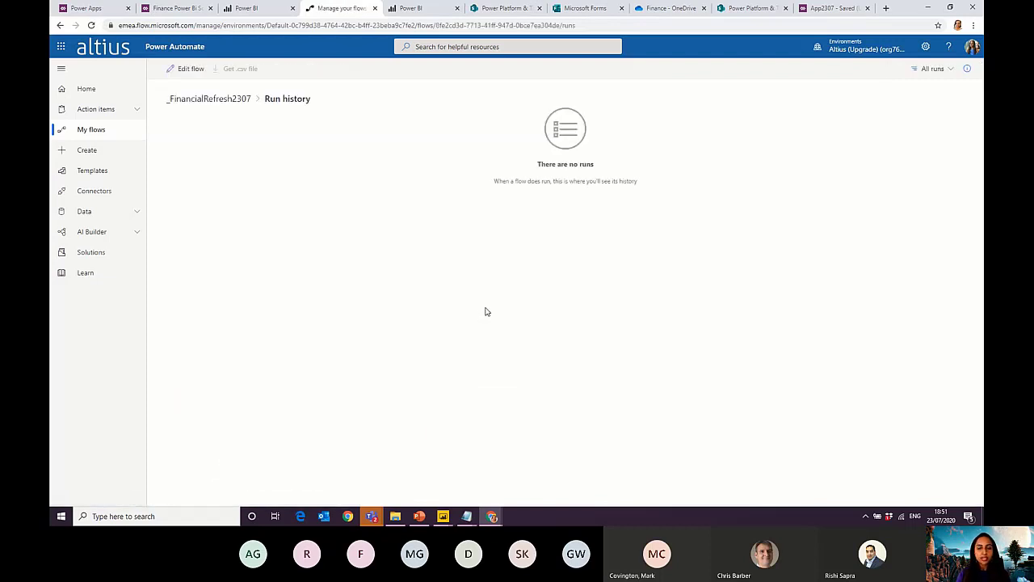
# Return to App2307 in Power Apps and review the Save Forecast button's OnSelect formula
pyautogui.click(505, 11)
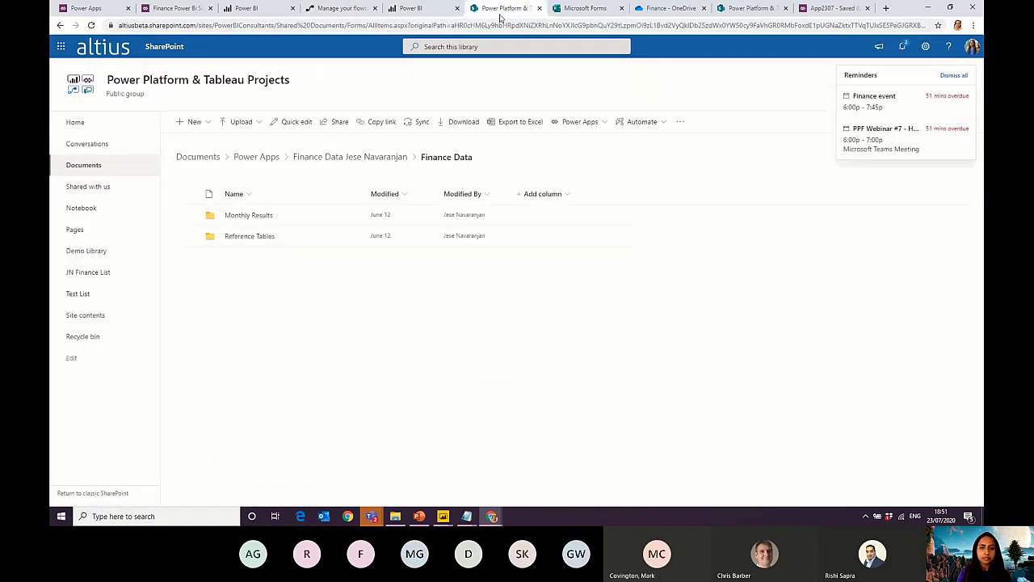
pyautogui.click(829, 10)
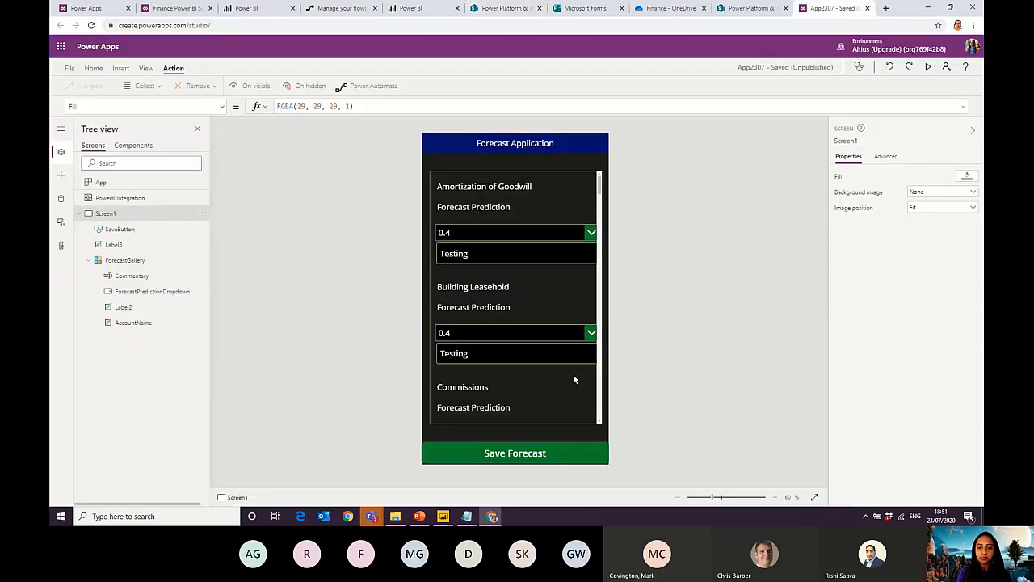
pyautogui.click(440, 109)
pyautogui.scroll(-10, 432, 303)
pyautogui.click(392, 364)
pyautogui.click(390, 366)
pyautogui.click(964, 108)
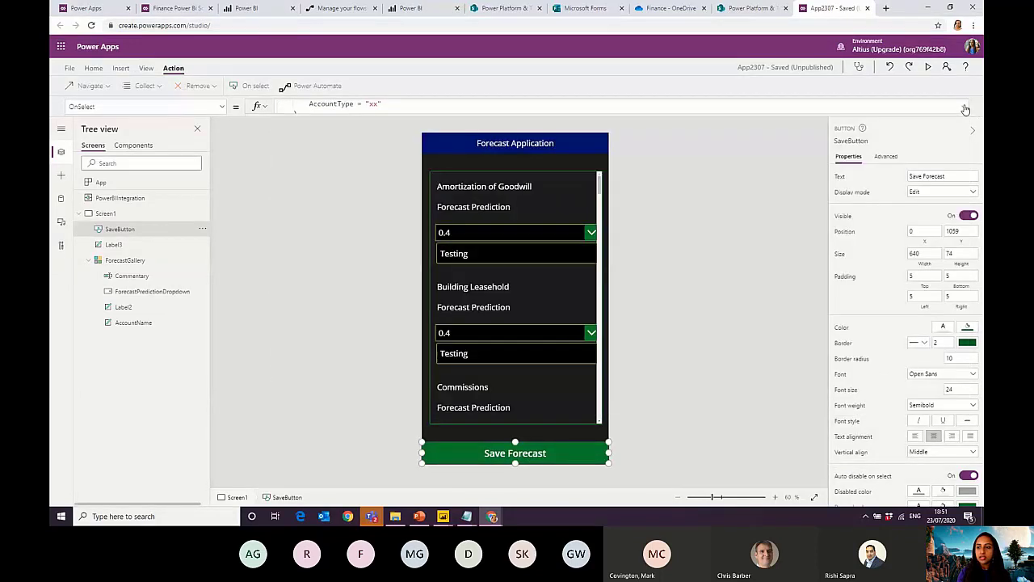
# Preview the app and set the forecast prediction to 1 for Amortization of Goodwill and 0.6 for Building Leasehold
pyautogui.click(928, 67)
pyautogui.click(547, 177)
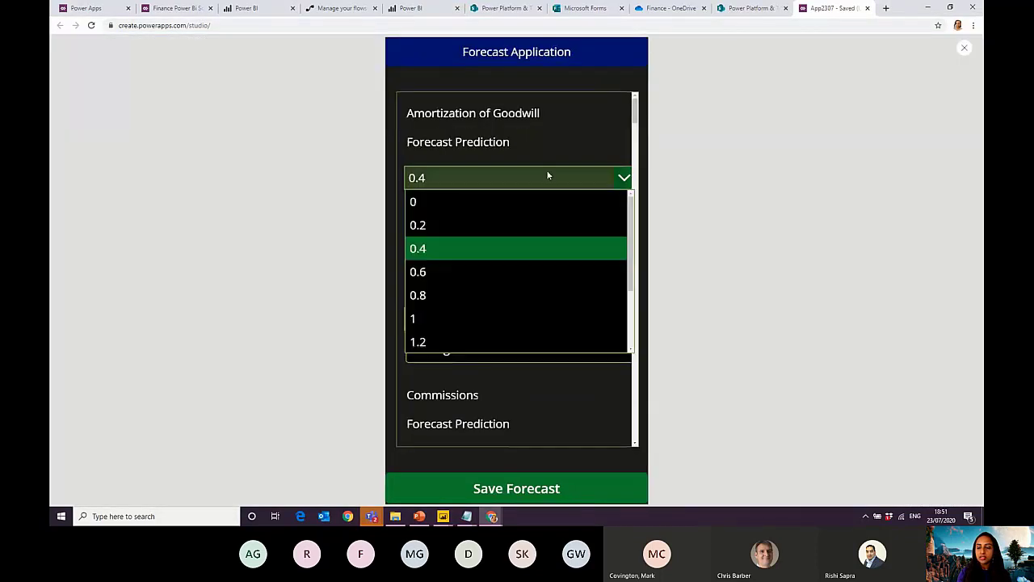
pyautogui.click(506, 317)
pyautogui.click(489, 320)
pyautogui.click(460, 403)
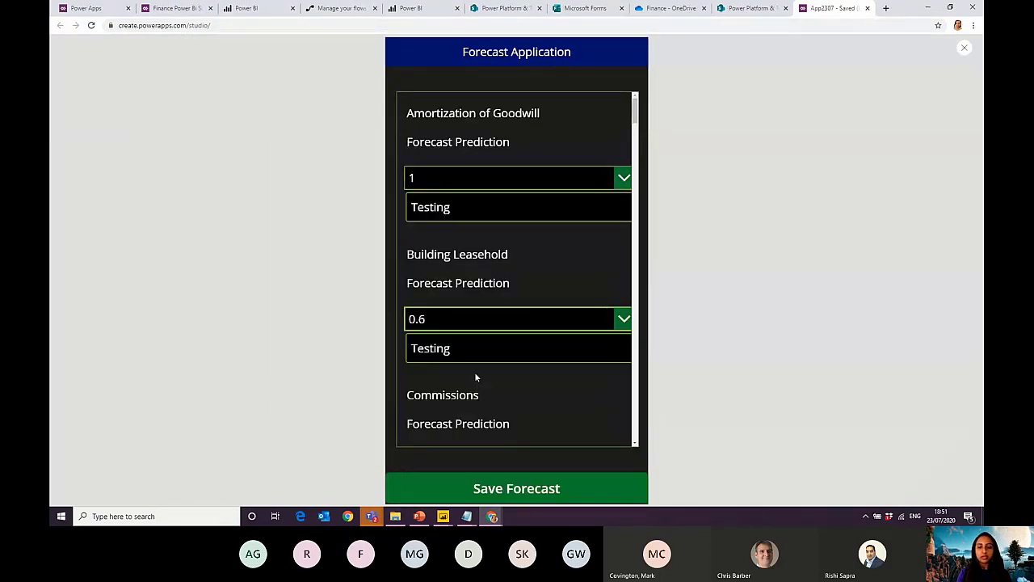
# Add "v2" after "Testing" in the Building Leasehold and Amortization of Goodwill commentaries, and save the forecast
pyautogui.click(489, 349)
pyautogui.write('v2')
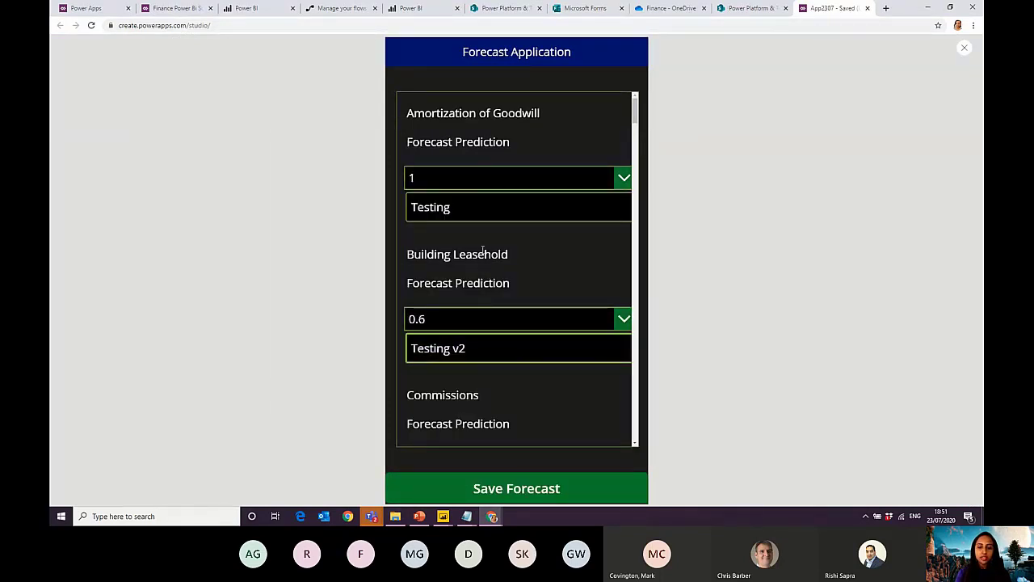
pyautogui.click(478, 206)
pyautogui.write('v2')
pyautogui.click(517, 244)
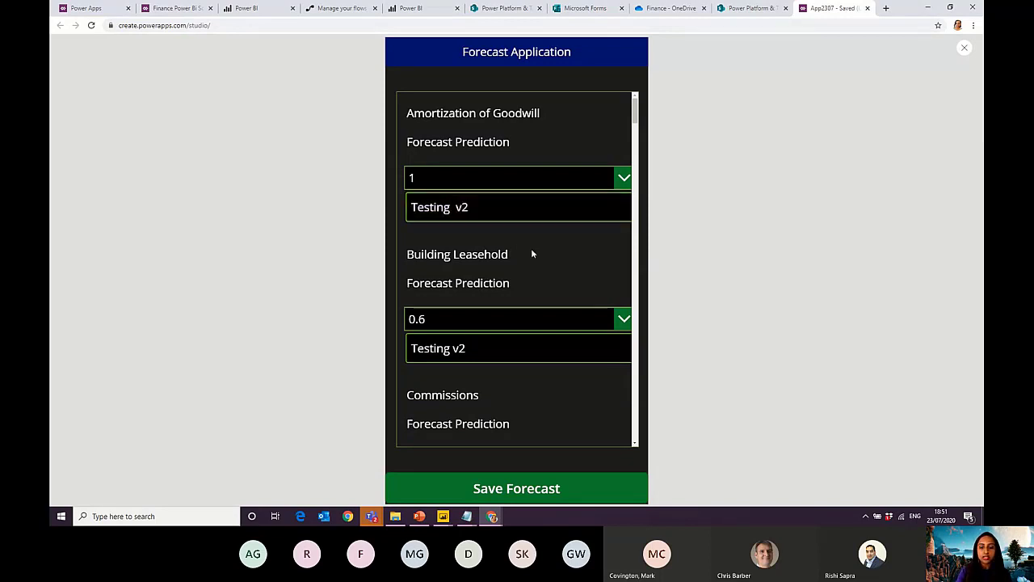
pyautogui.click(522, 489)
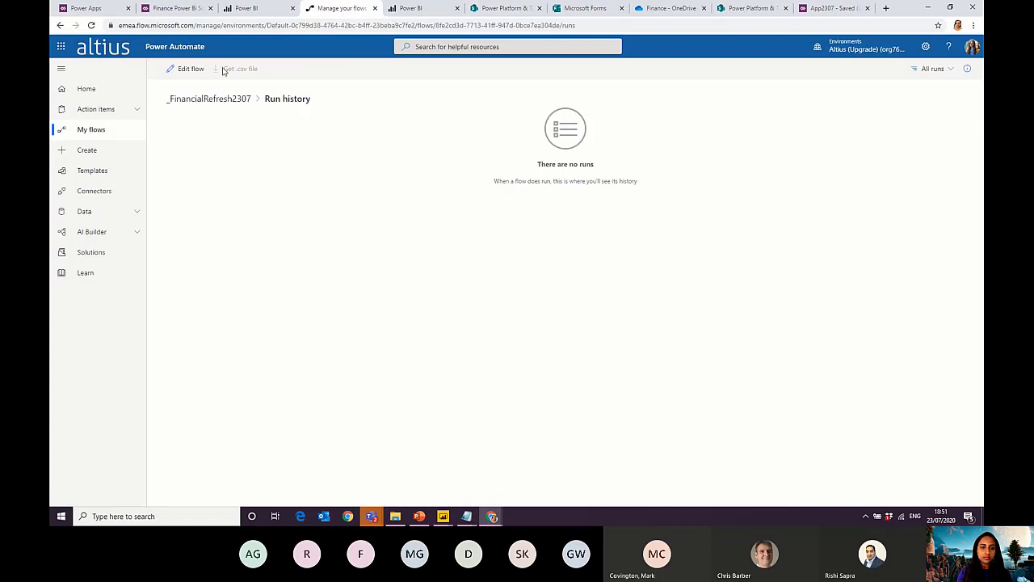
# Reload the _FinancialRefresh2307 run history in Power Automate and examine the latest run's PowerApps trigger and Refresh a dataset details
pyautogui.click(209, 25)
pyautogui.press('Return')
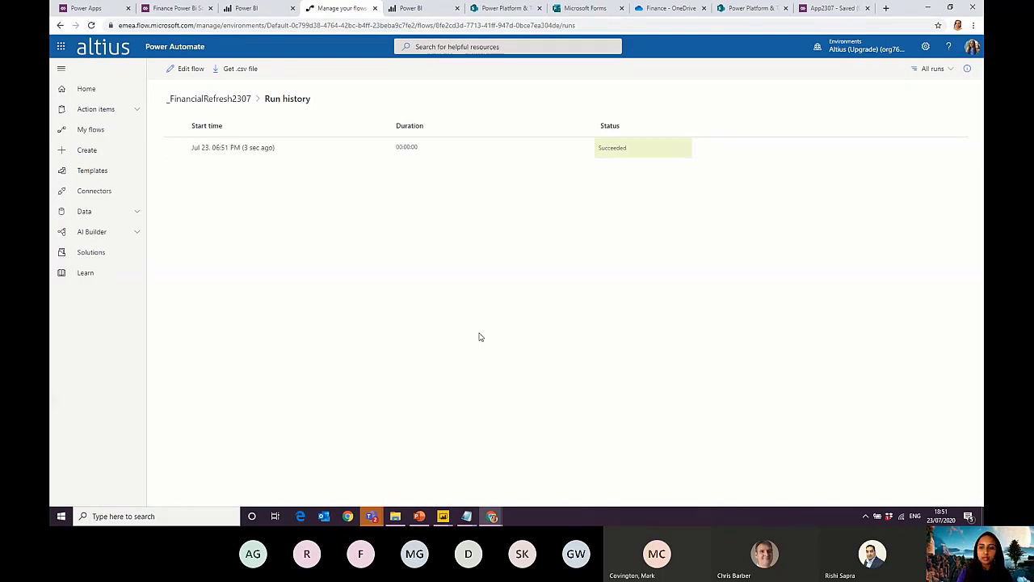
pyautogui.click(240, 150)
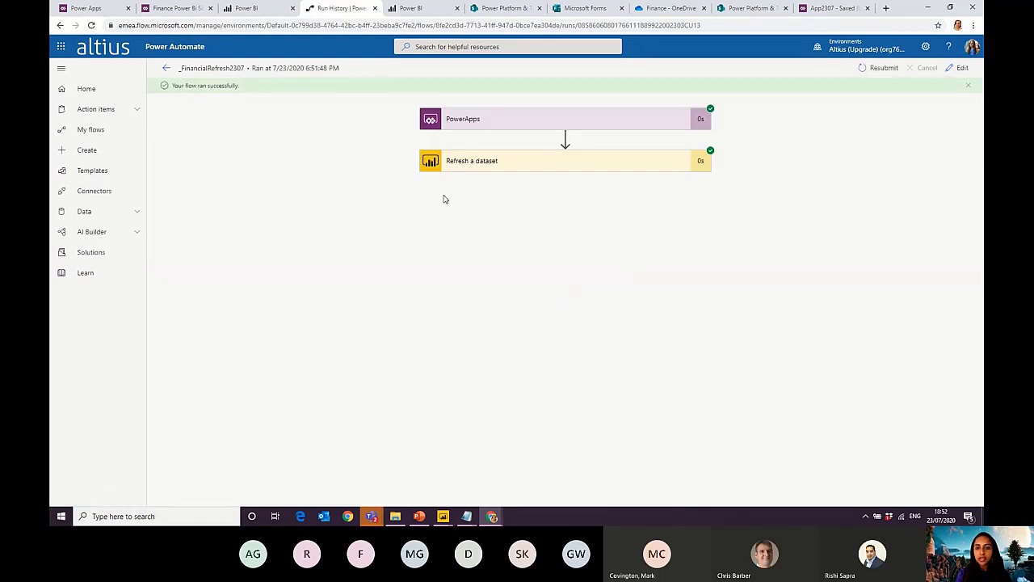
pyautogui.click(499, 120)
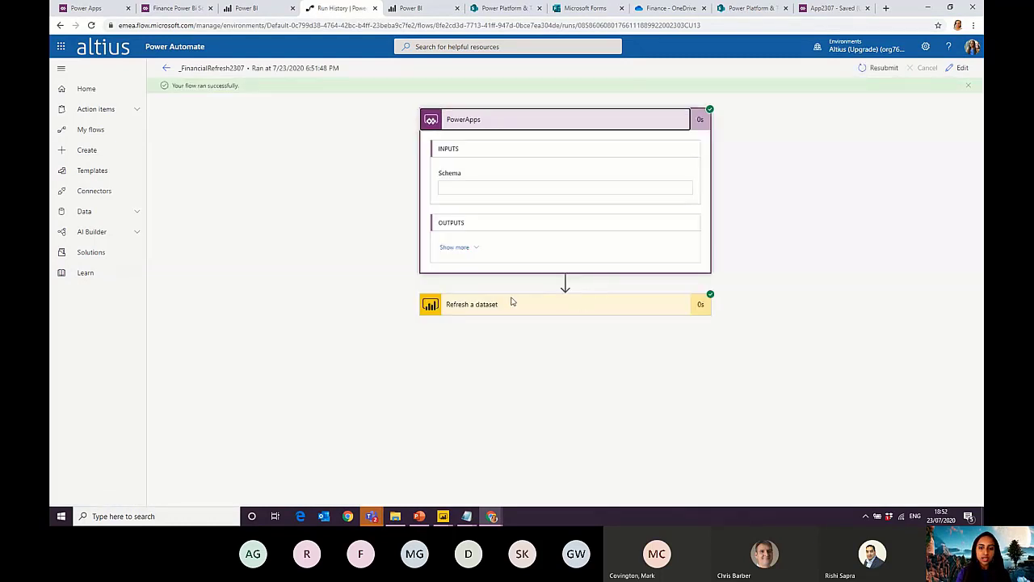
pyautogui.click(488, 121)
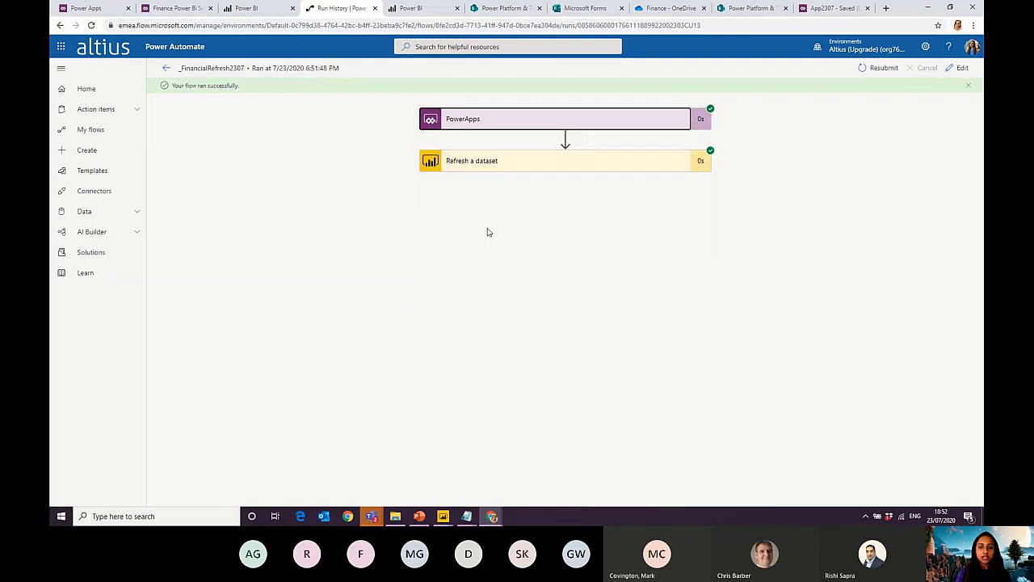
pyautogui.click(483, 164)
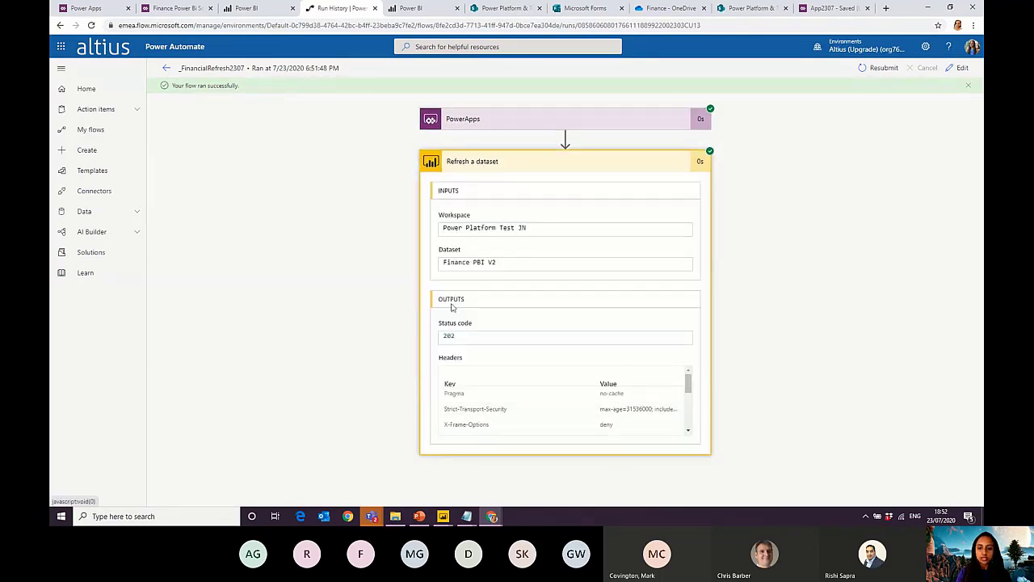
# Switch to Power BI, reload the Finance PBI V2 dataset settings, and check the latest entry's completion time and status in its refresh history
pyautogui.click(244, 10)
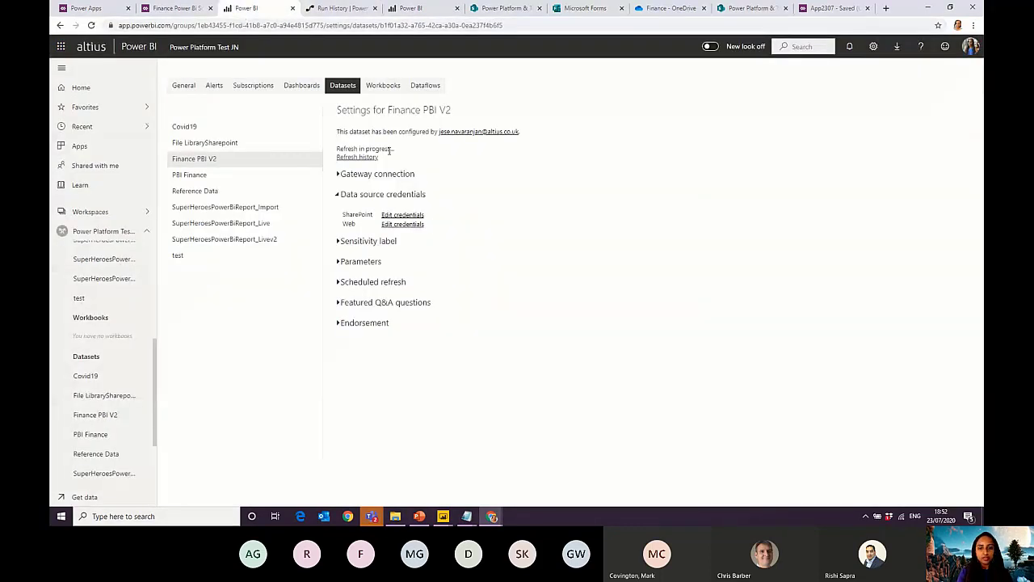
pyautogui.click(328, 29)
pyautogui.press('Return')
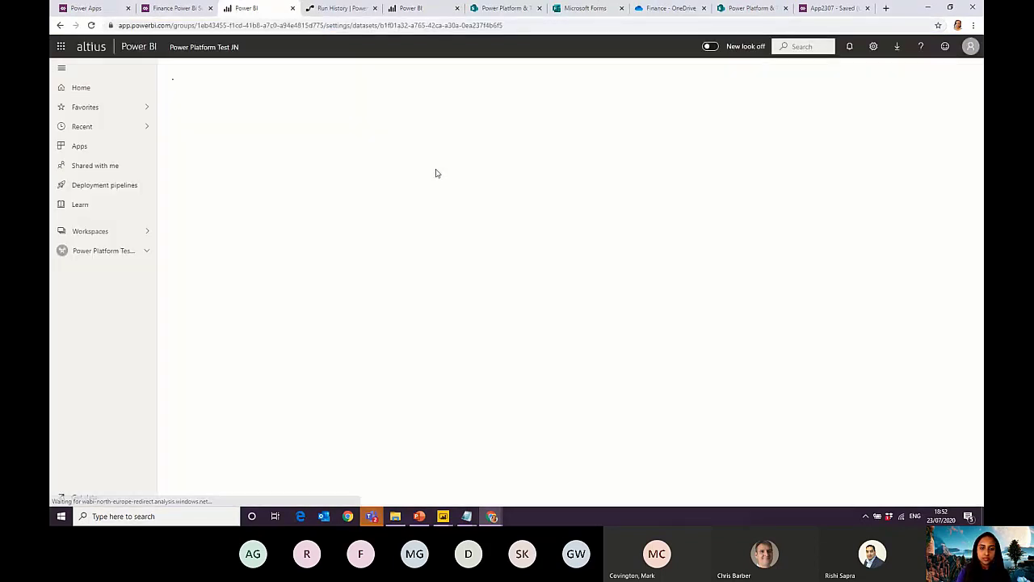
pyautogui.click(358, 158)
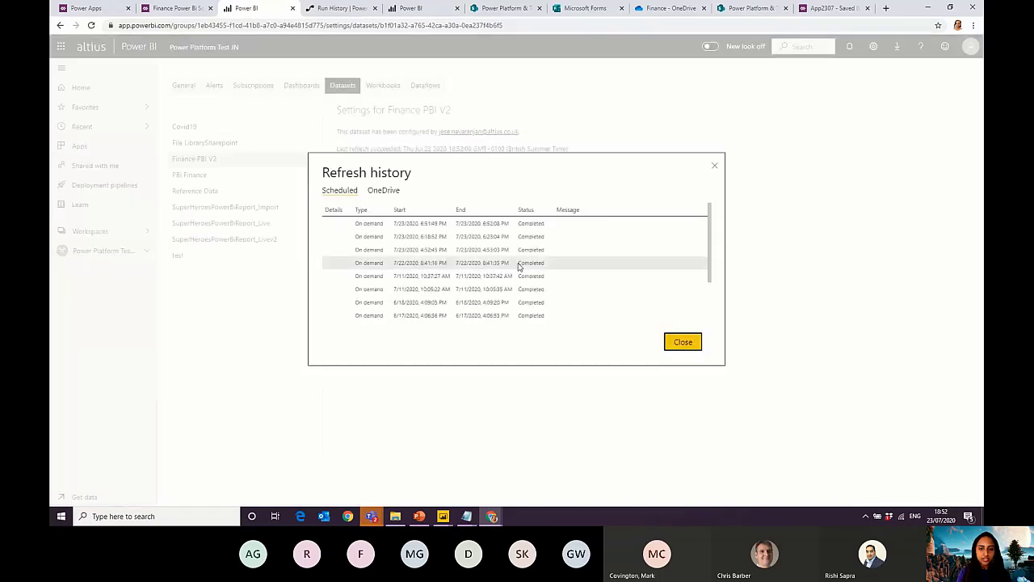
pyautogui.moveTo(417, 223); pyautogui.dragTo(520, 226)
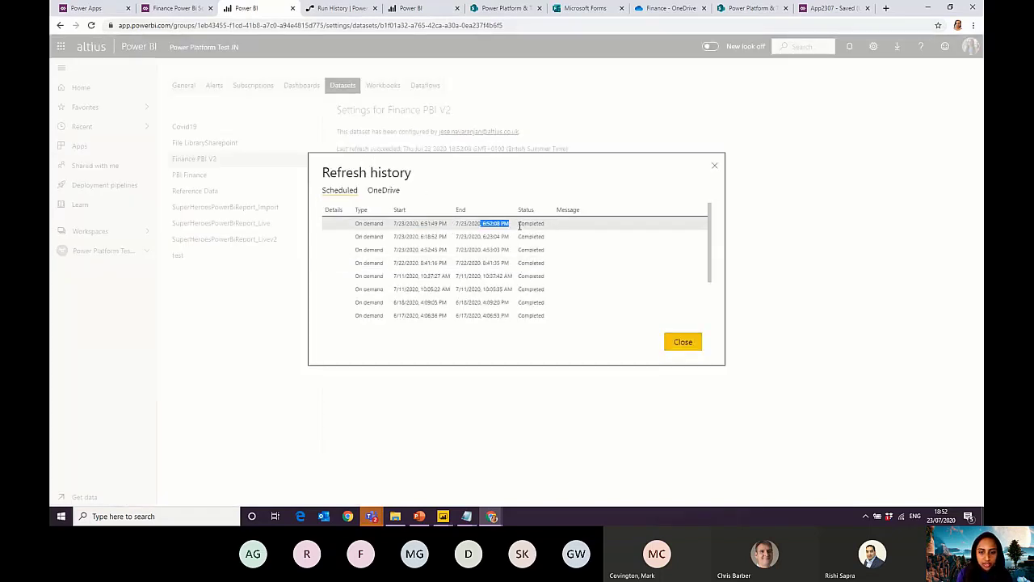
pyautogui.click(715, 169)
# Open the Finance PBI V2 report from the Power Platform Test JN workspace and view its Graphical page
pyautogui.click(107, 131)
pyautogui.click(261, 120)
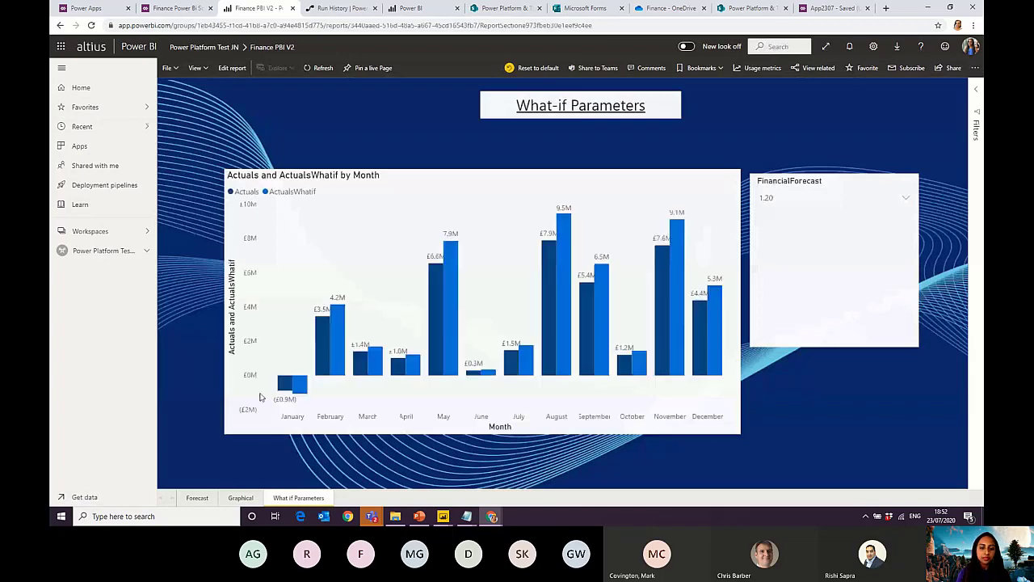
pyautogui.click(246, 496)
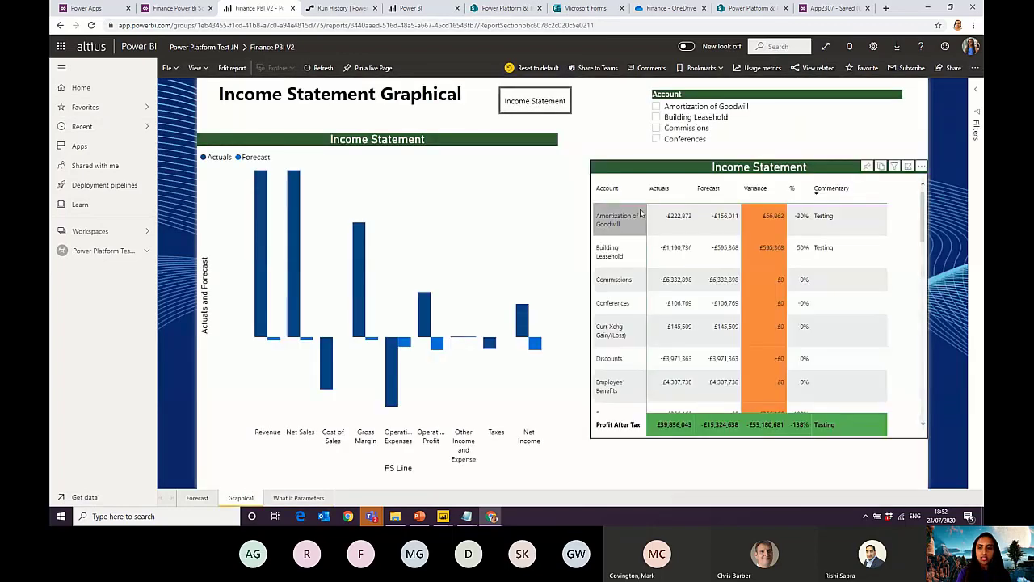